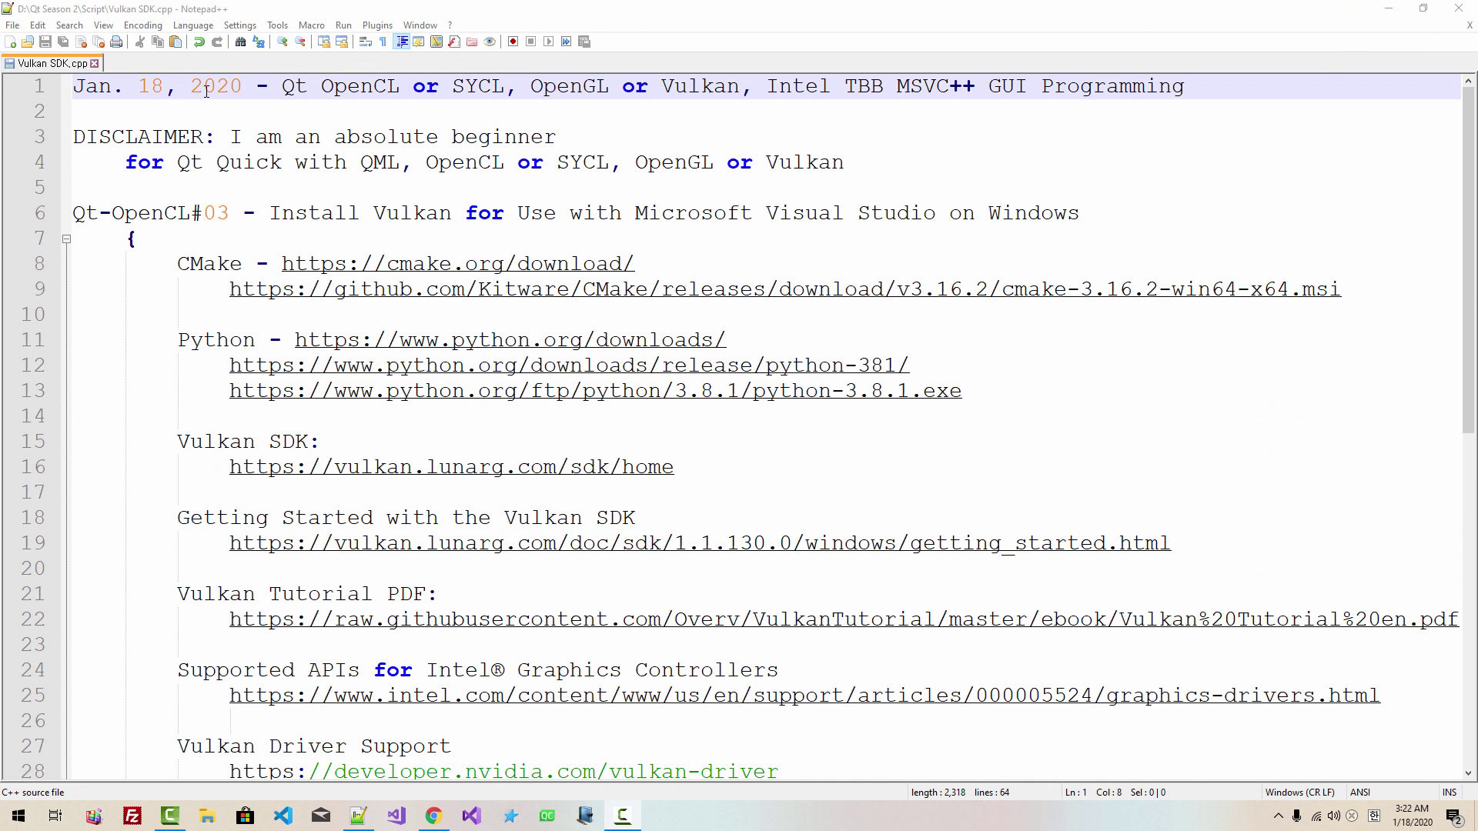
Add "2017" after "Microsoft Visual Studio" in the Qt-OpenCL#03 heading.
{"action": "left_click_drag", "start_coordinate": [228, 219], "coordinate": [204, 218]}
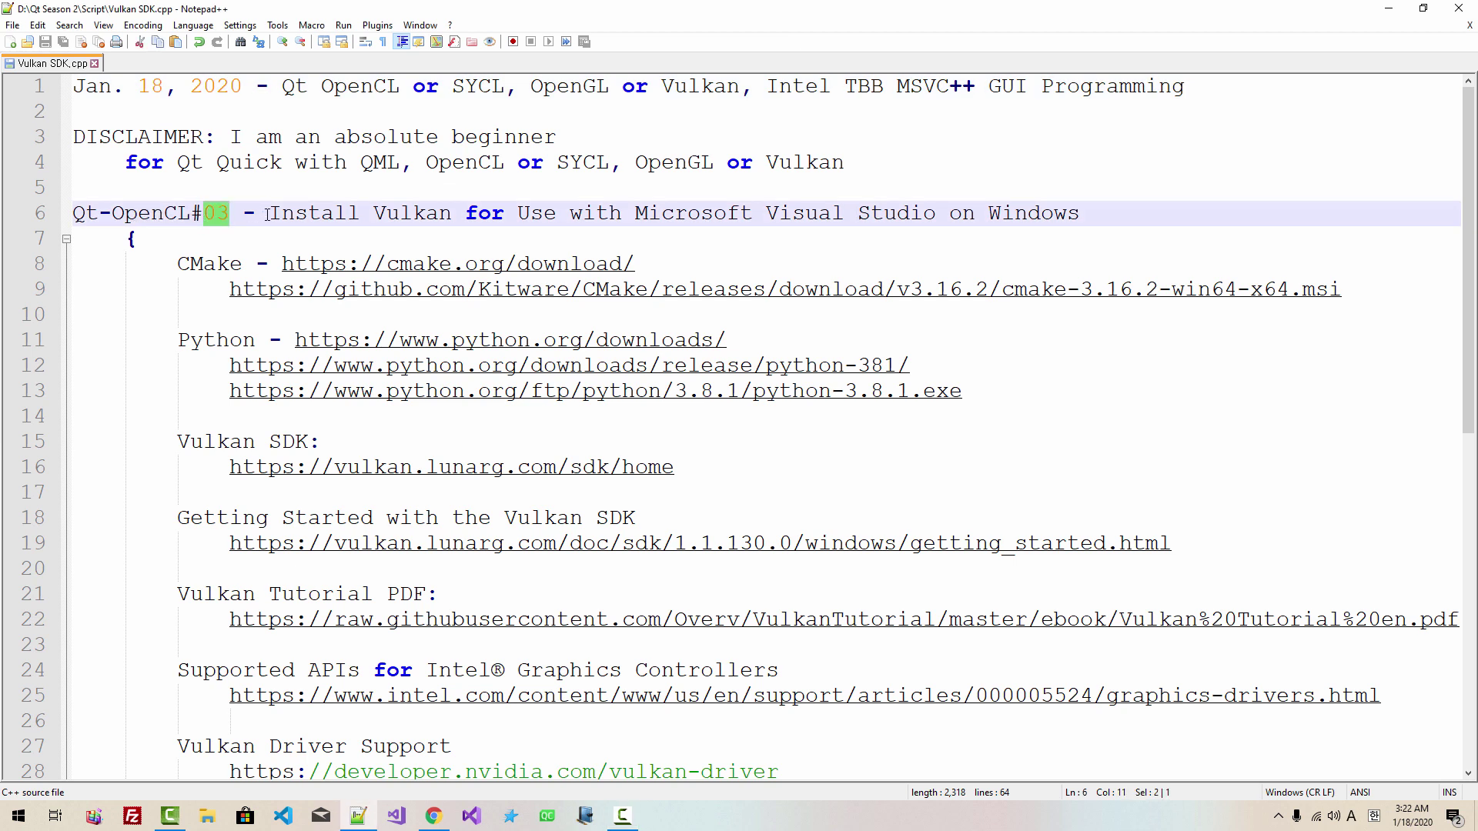
{"action": "left_click_drag", "start_coordinate": [268, 214], "coordinate": [943, 221]}
{"action": "key", "text": "Right"}
{"action": "type", "text": "2017"}
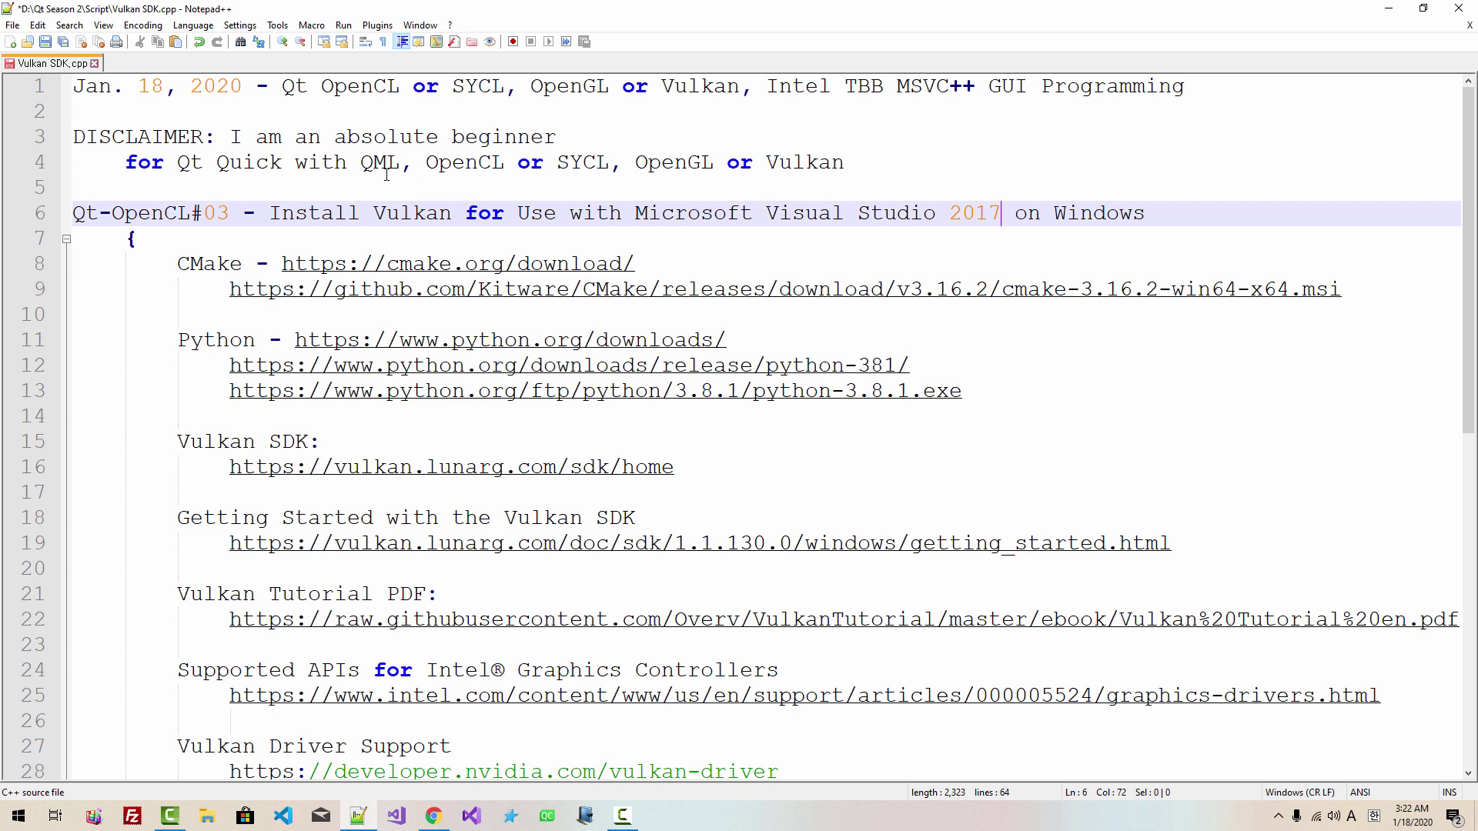
{"action": "double_click", "coordinate": [294, 86]}
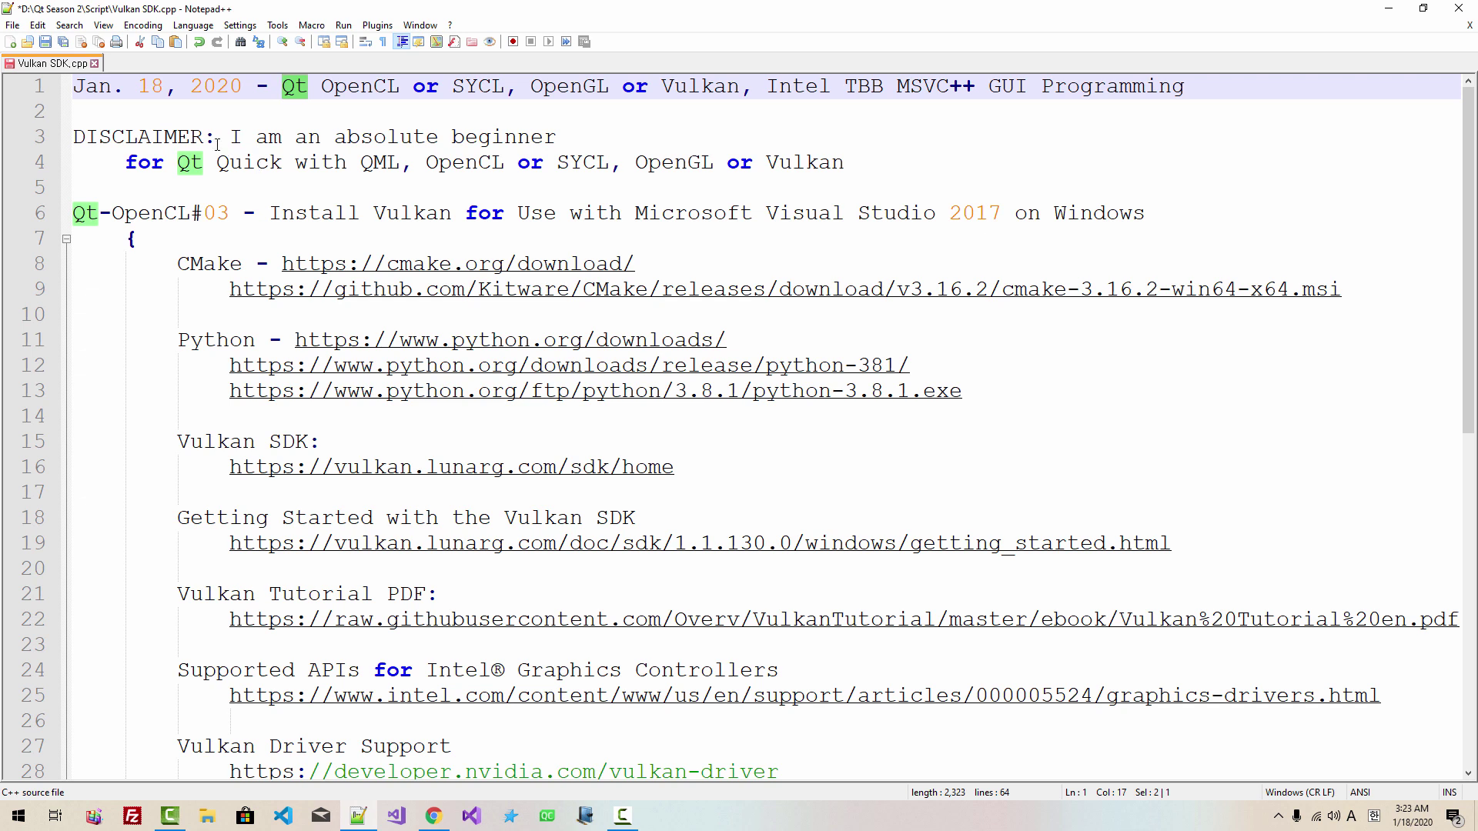
{"action": "left_click_drag", "start_coordinate": [229, 137], "coordinate": [556, 137]}
{"action": "left_click_drag", "start_coordinate": [635, 162], "coordinate": [853, 167]}
{"action": "left_click", "coordinate": [853, 167]}
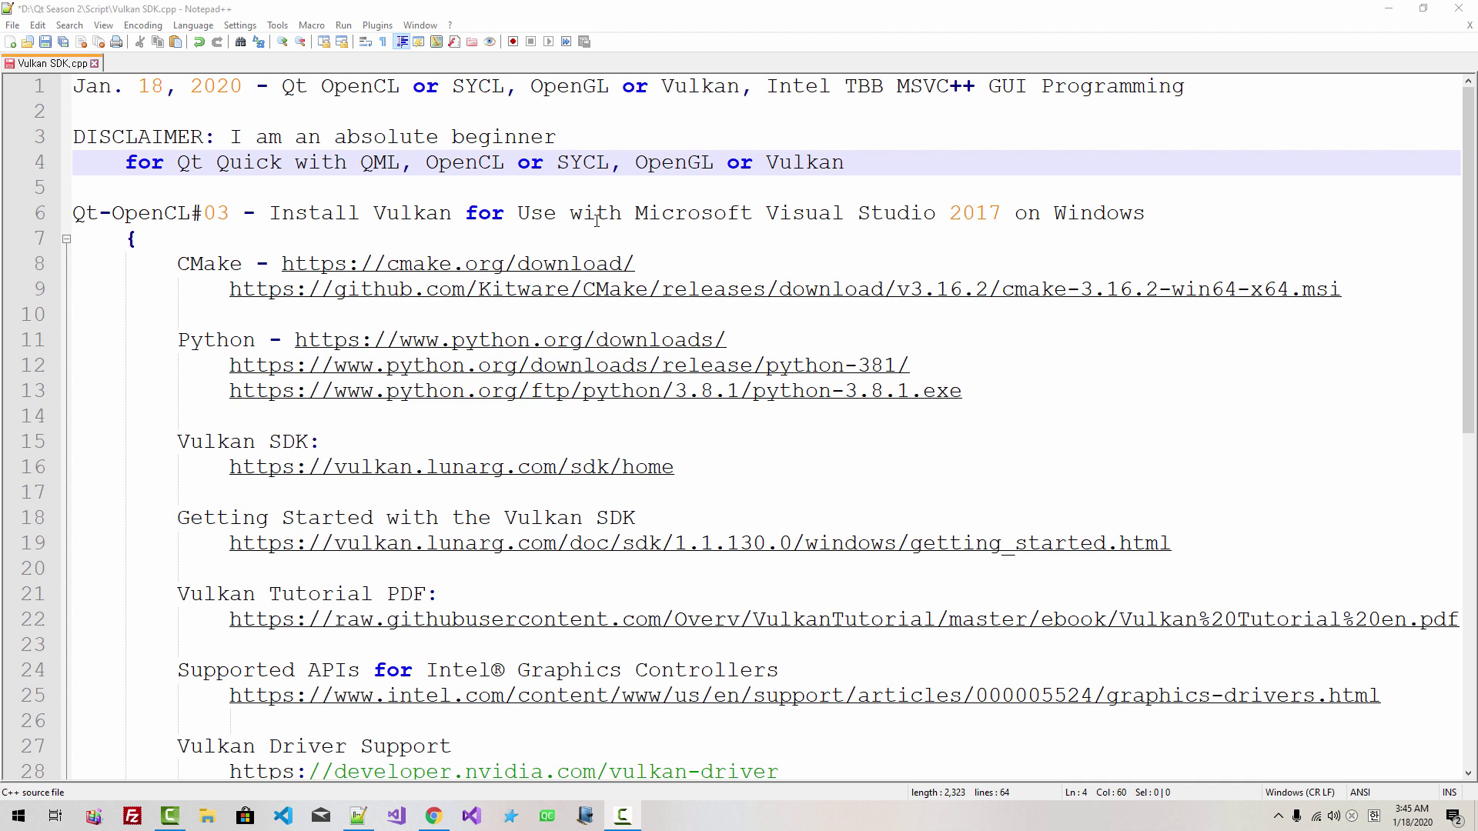
{"action": "left_click_drag", "start_coordinate": [634, 213], "coordinate": [1006, 213]}
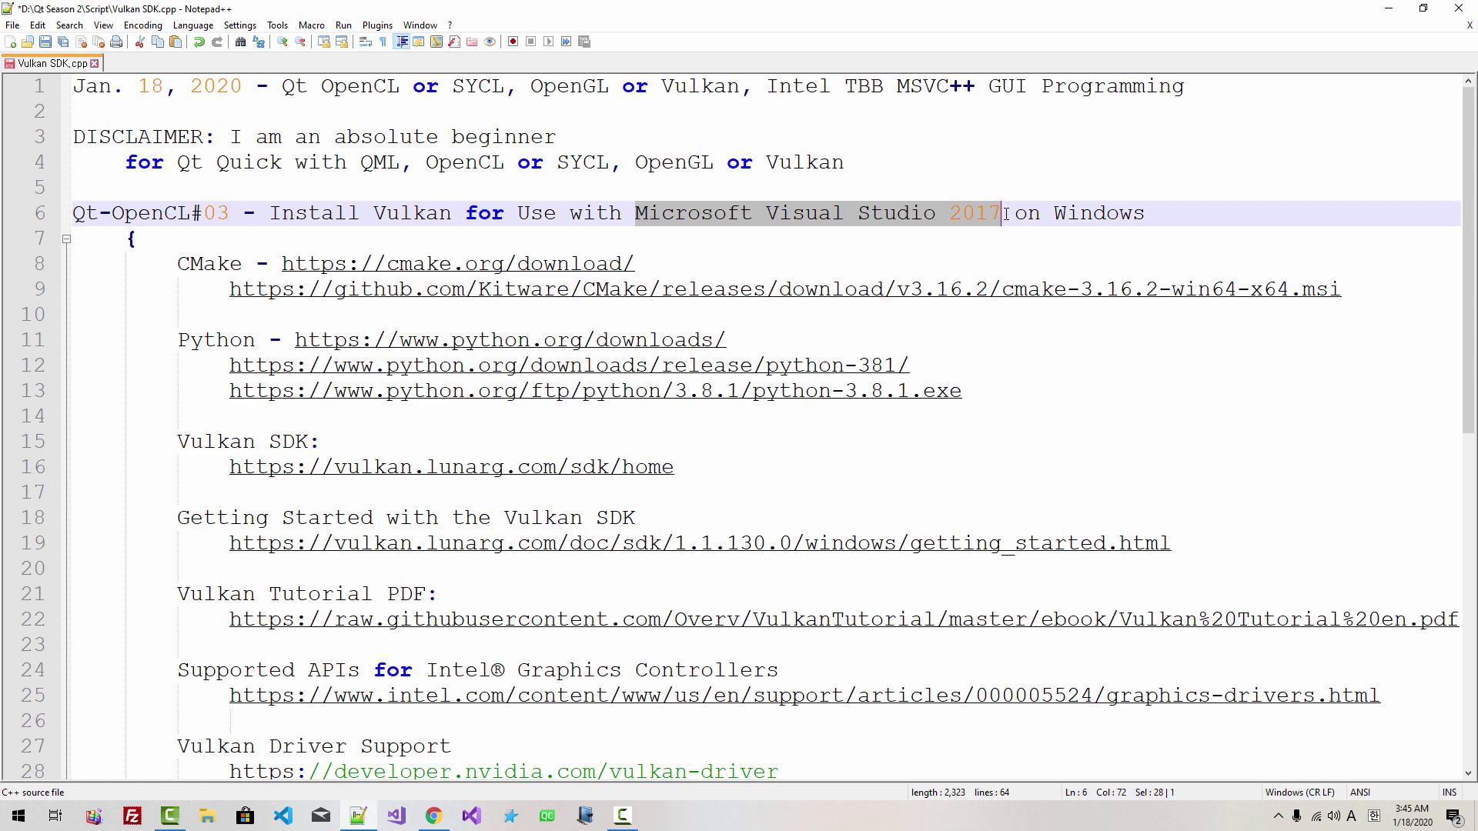
Bring up the x64 Native Tools Command Prompt for VS 2017 to check its environment, and close it.
{"action": "left_click", "coordinate": [515, 821]}
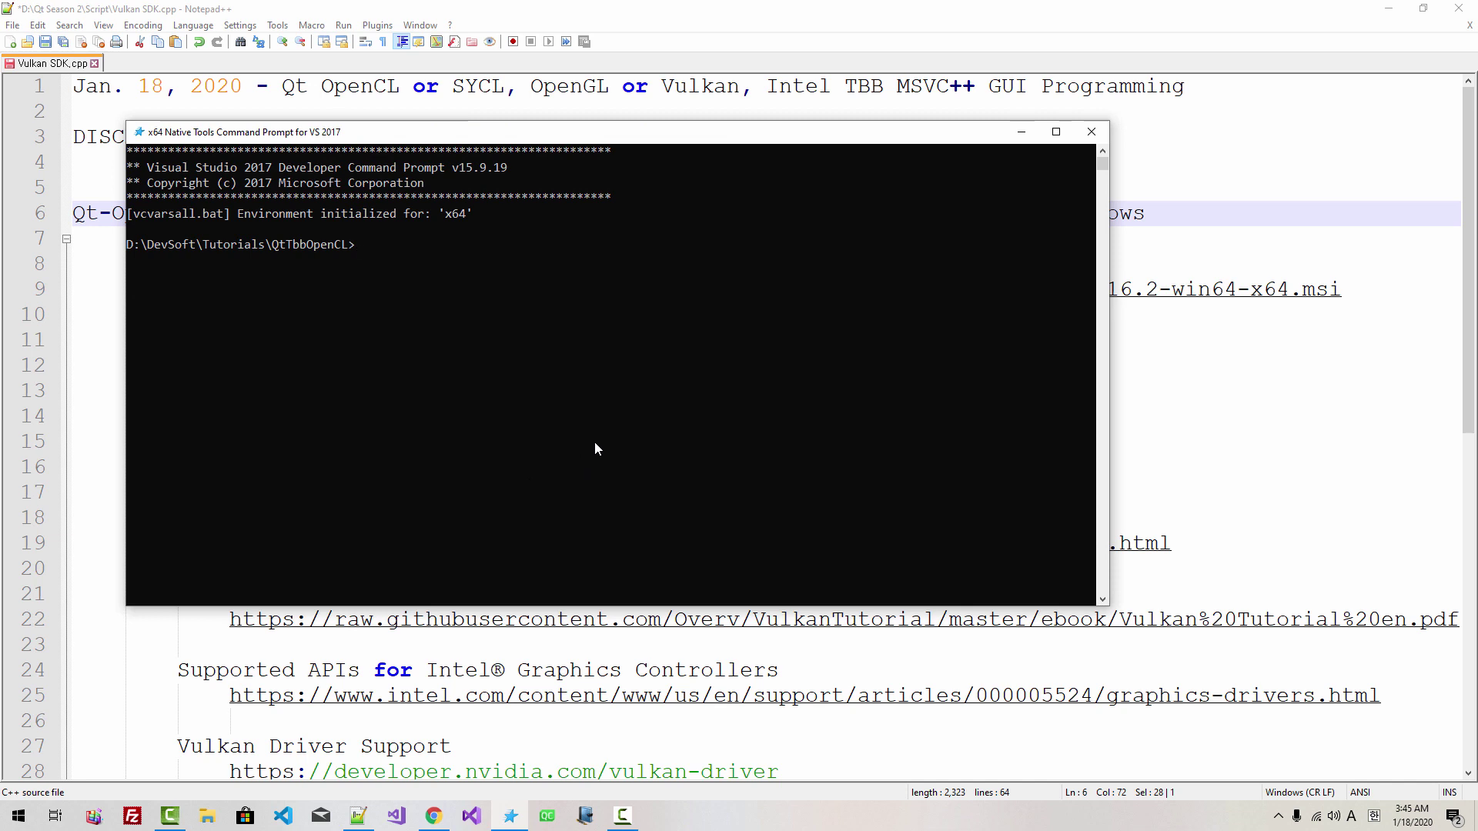
{"action": "left_click", "coordinate": [1092, 131]}
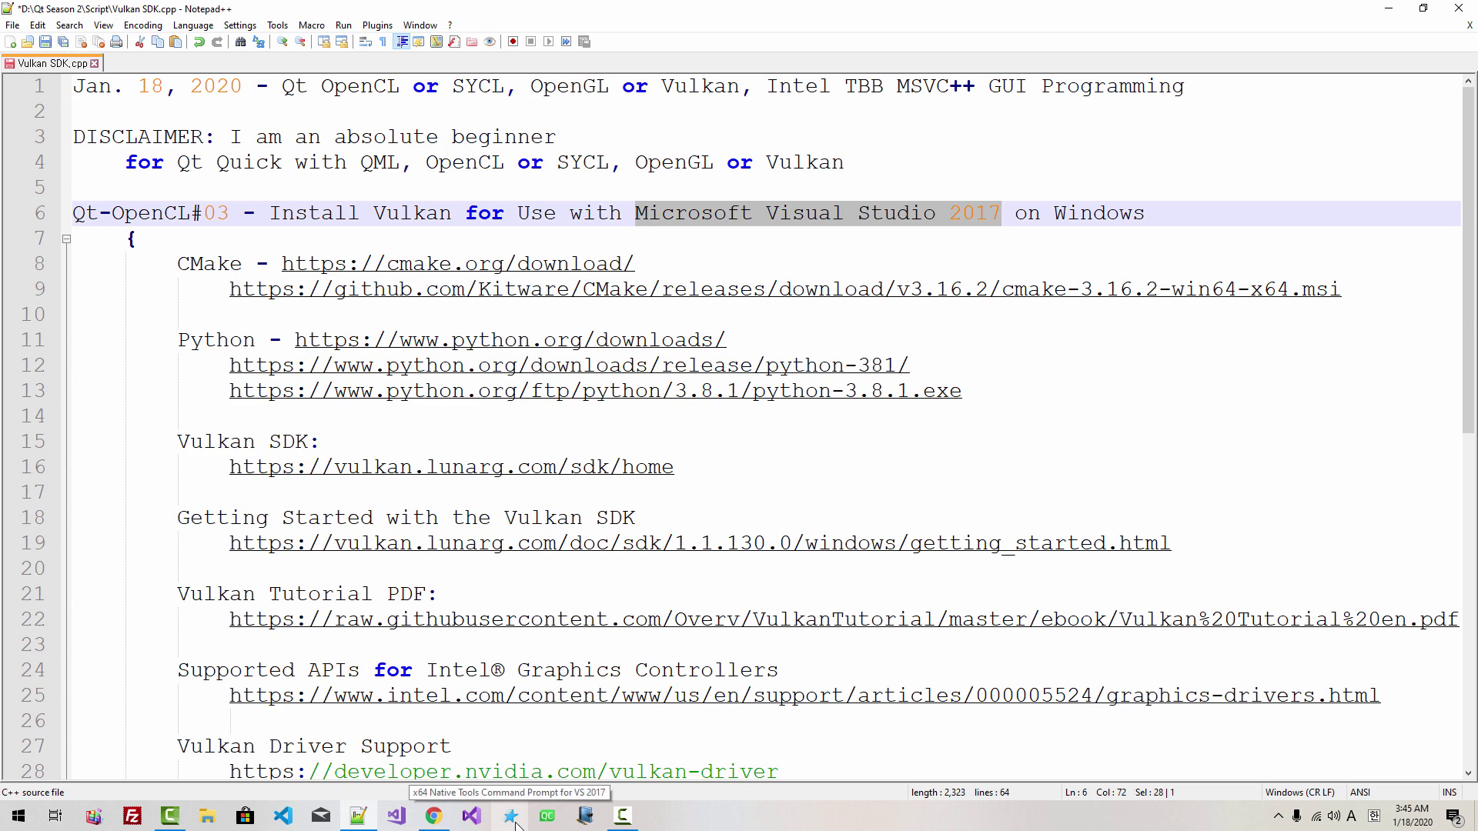
Open the YouTube link of the Qt-OpenCL#00 installation episode listed under the prerequisites.
{"action": "scroll", "coordinate": [238, 492], "scroll_direction": "down", "scroll_amount": 9}
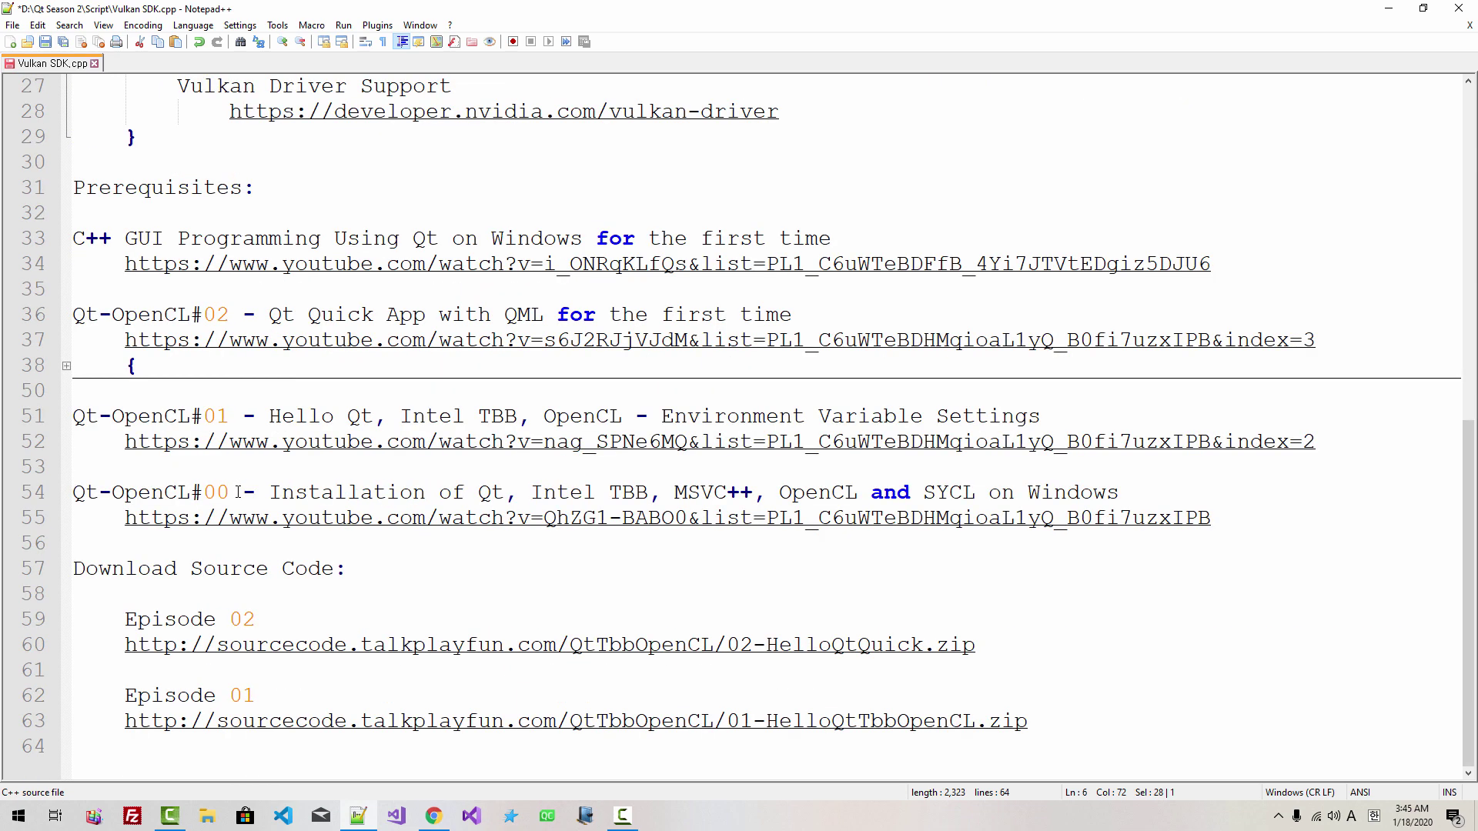
{"action": "double_click", "coordinate": [299, 527]}
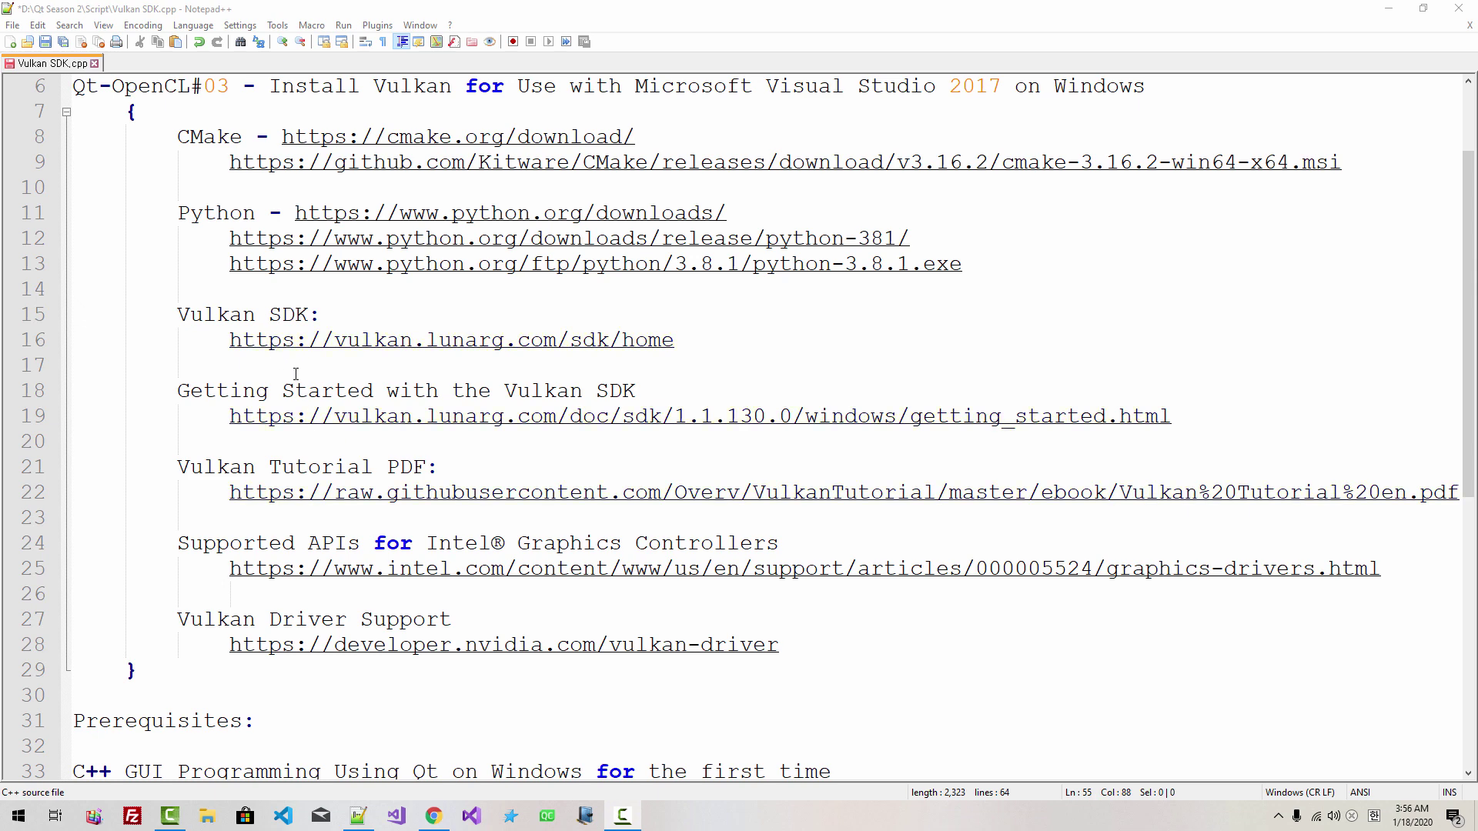
Download the Vulkan Tutorial PDF from its link in the notes, view it from the Downloads folder and return to the notes.
{"action": "double_click", "coordinate": [344, 501]}
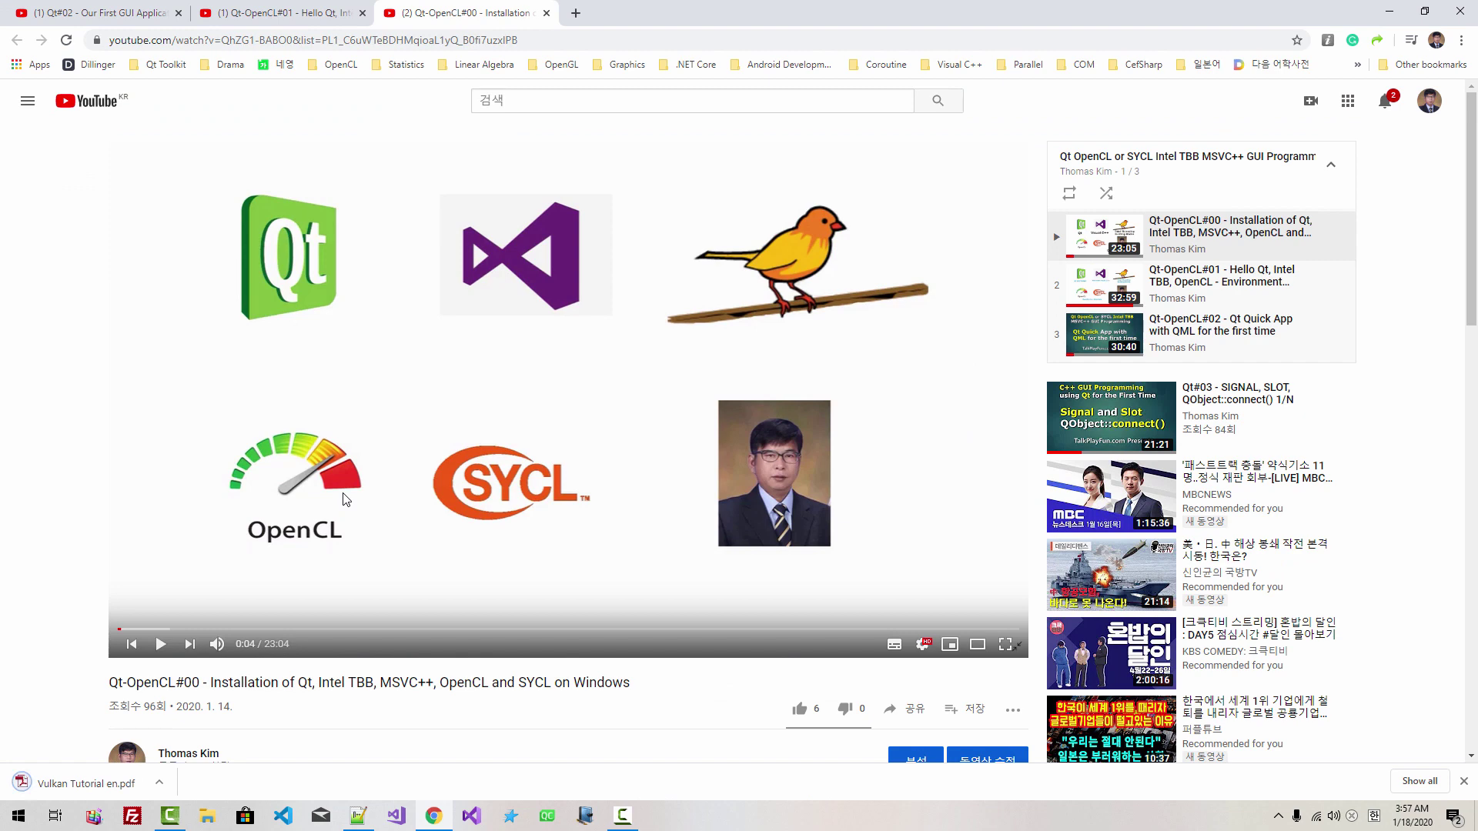
{"action": "left_click", "coordinate": [160, 784]}
{"action": "left_click", "coordinate": [200, 729]}
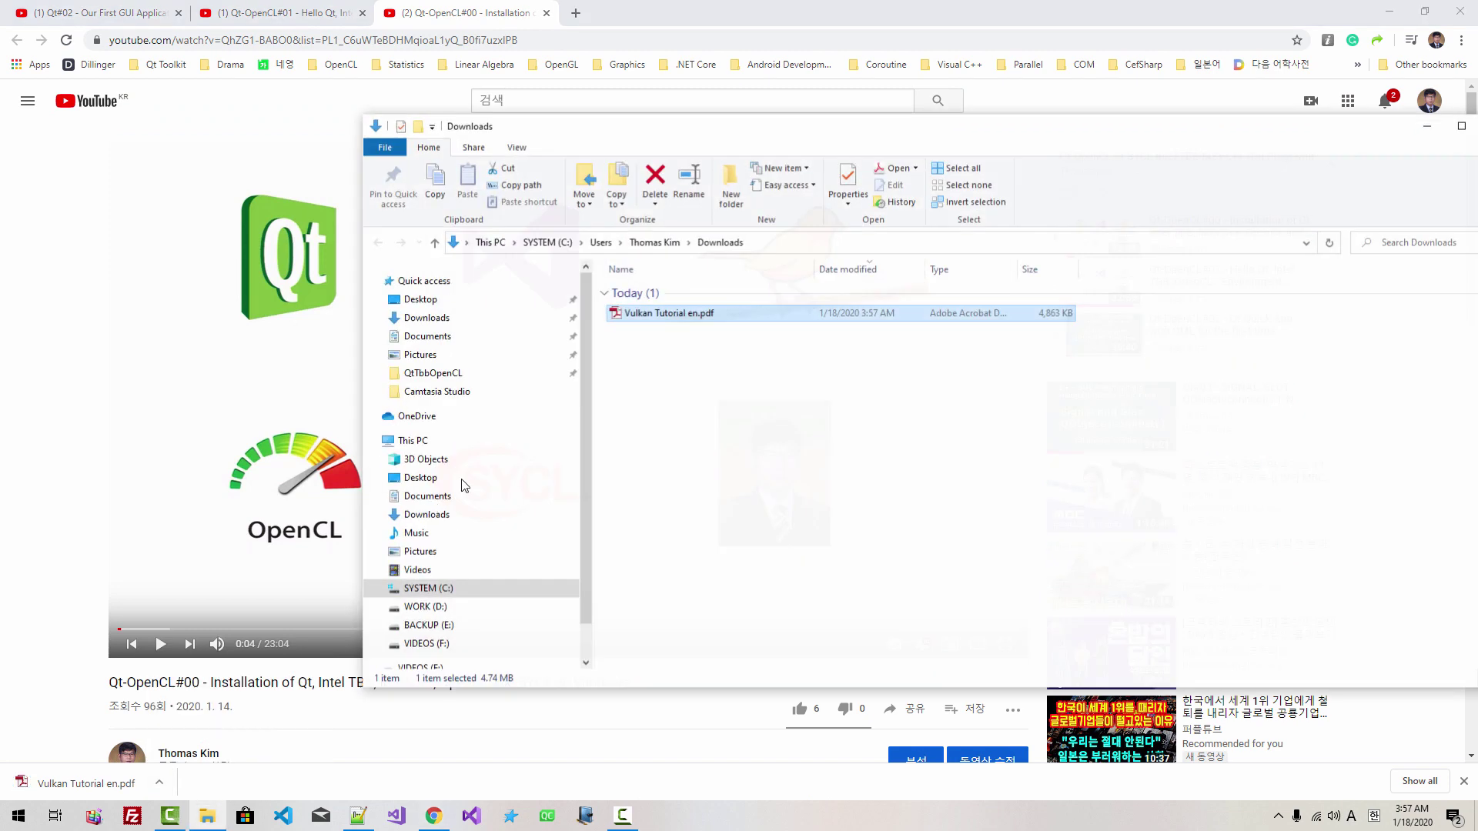
{"action": "double_click", "coordinate": [675, 315]}
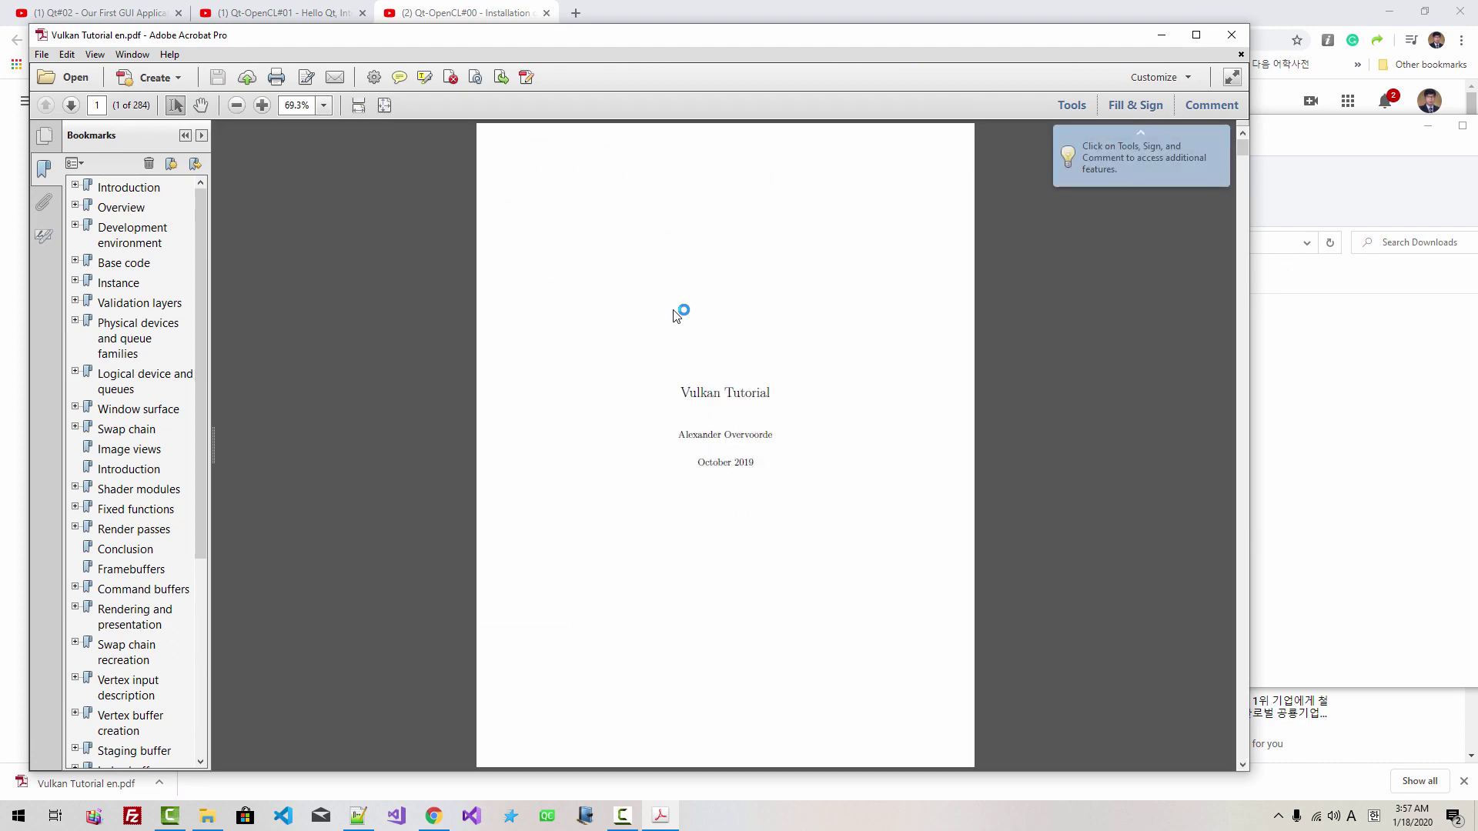
{"action": "left_click", "coordinate": [1232, 34]}
{"action": "key", "text": "alt+Tab"}
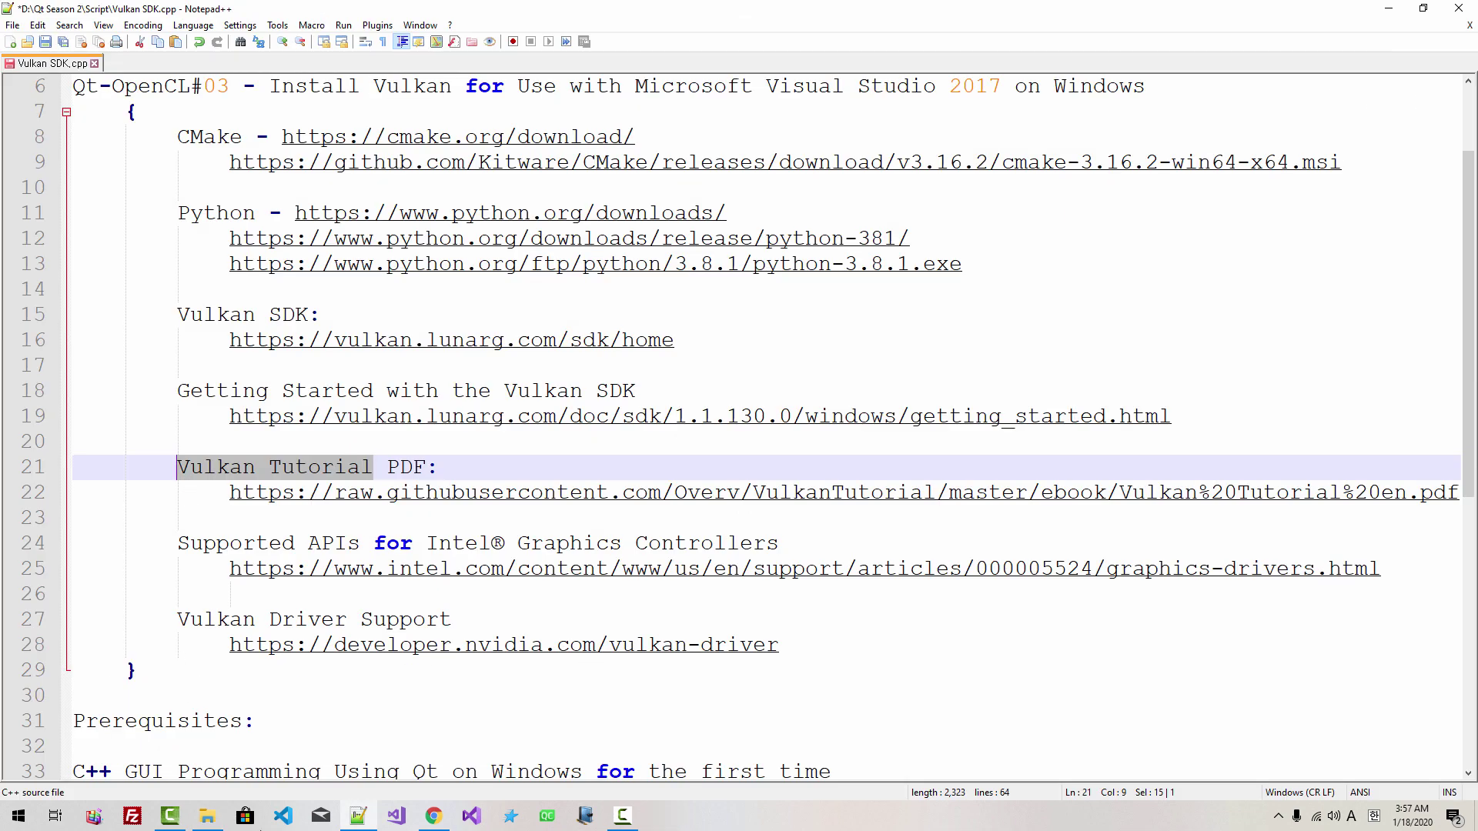
Search the web for "Vulkan Tutorial" in Chrome and open the "Vulkan Tutorial: Introduction" result.
{"action": "left_click", "coordinate": [434, 816]}
{"action": "type", "text": "Vulkan Tutorial"}
{"action": "key", "text": "Return"}
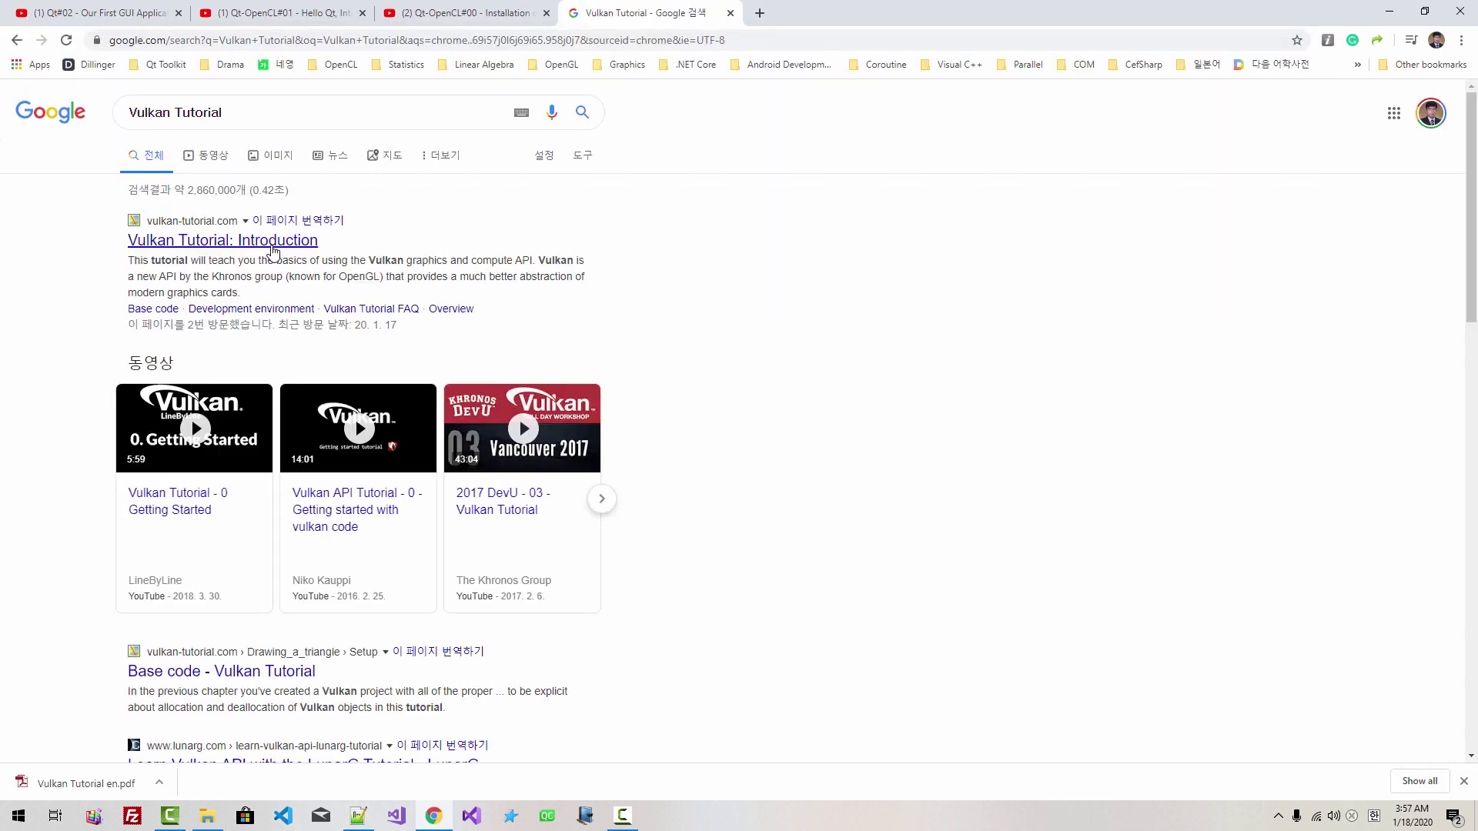
{"action": "left_click", "coordinate": [273, 248]}
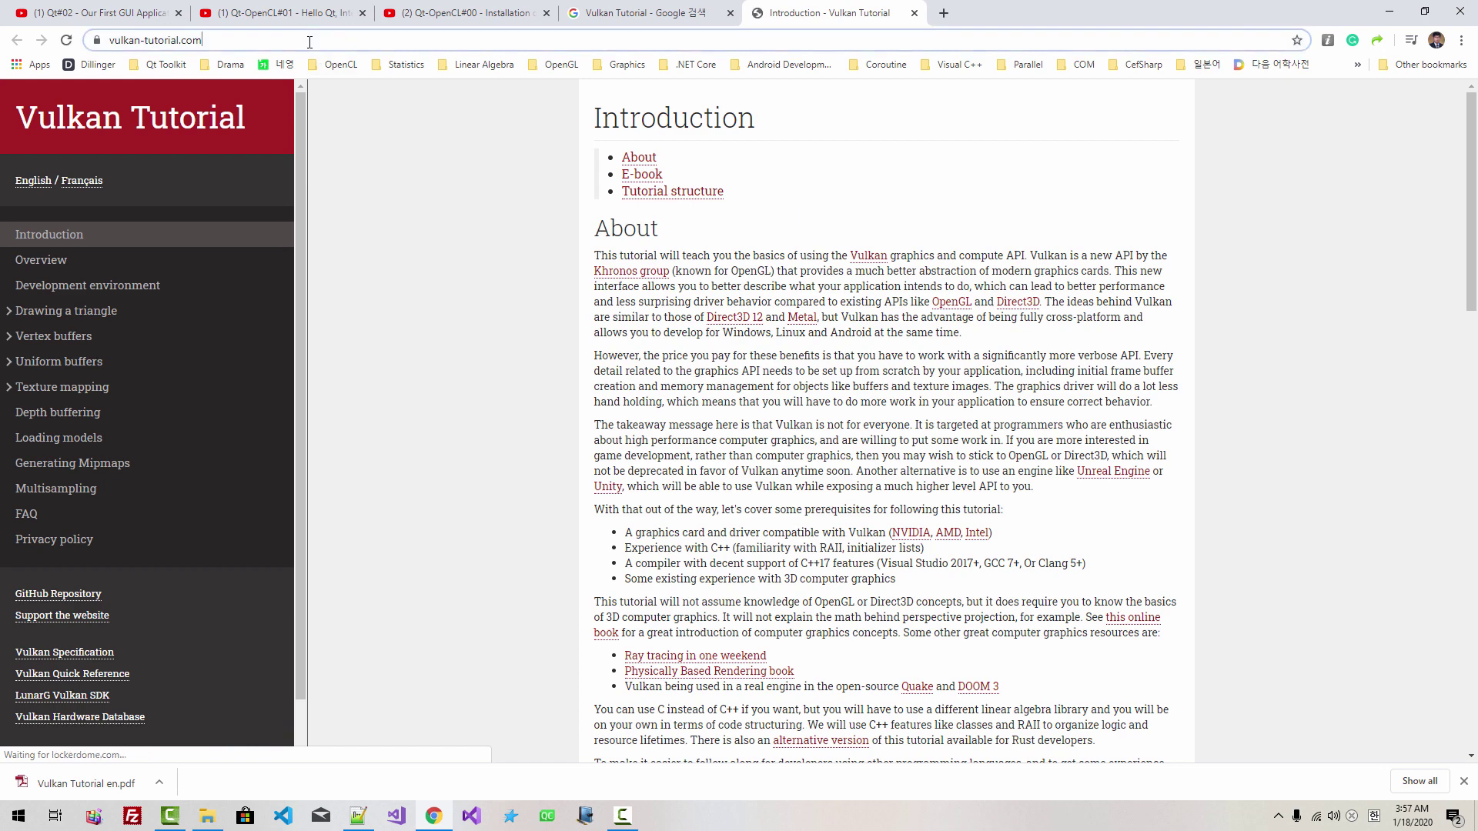
Copy the tutorial site's address and paste it on a new line above the Vulkan Tutorial PDF entry in the Notepad++ notes.
{"action": "left_click", "coordinate": [308, 41]}
{"action": "key", "text": "ctrl+c"}
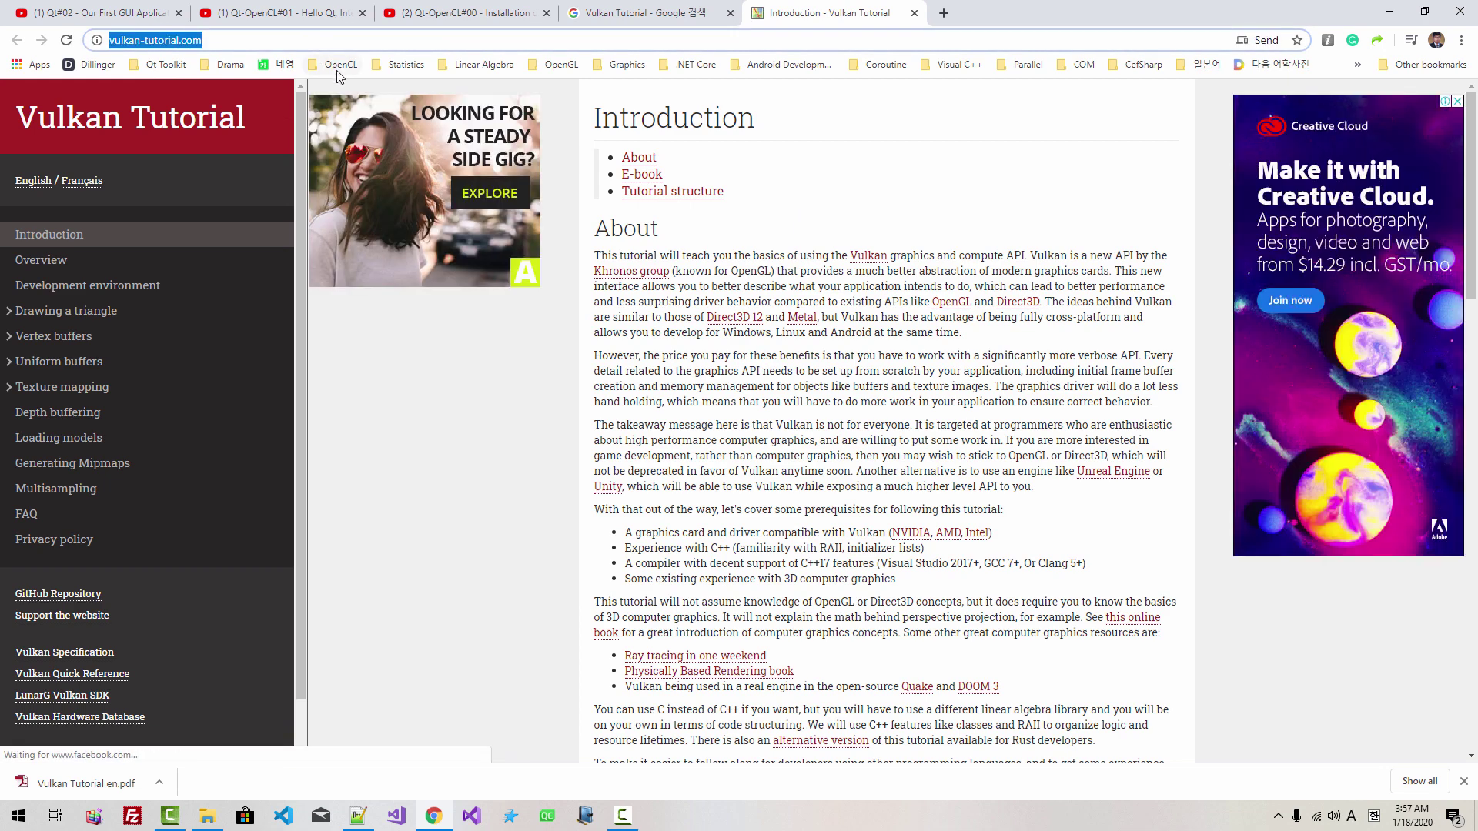
{"action": "key", "text": "alt+Tab"}
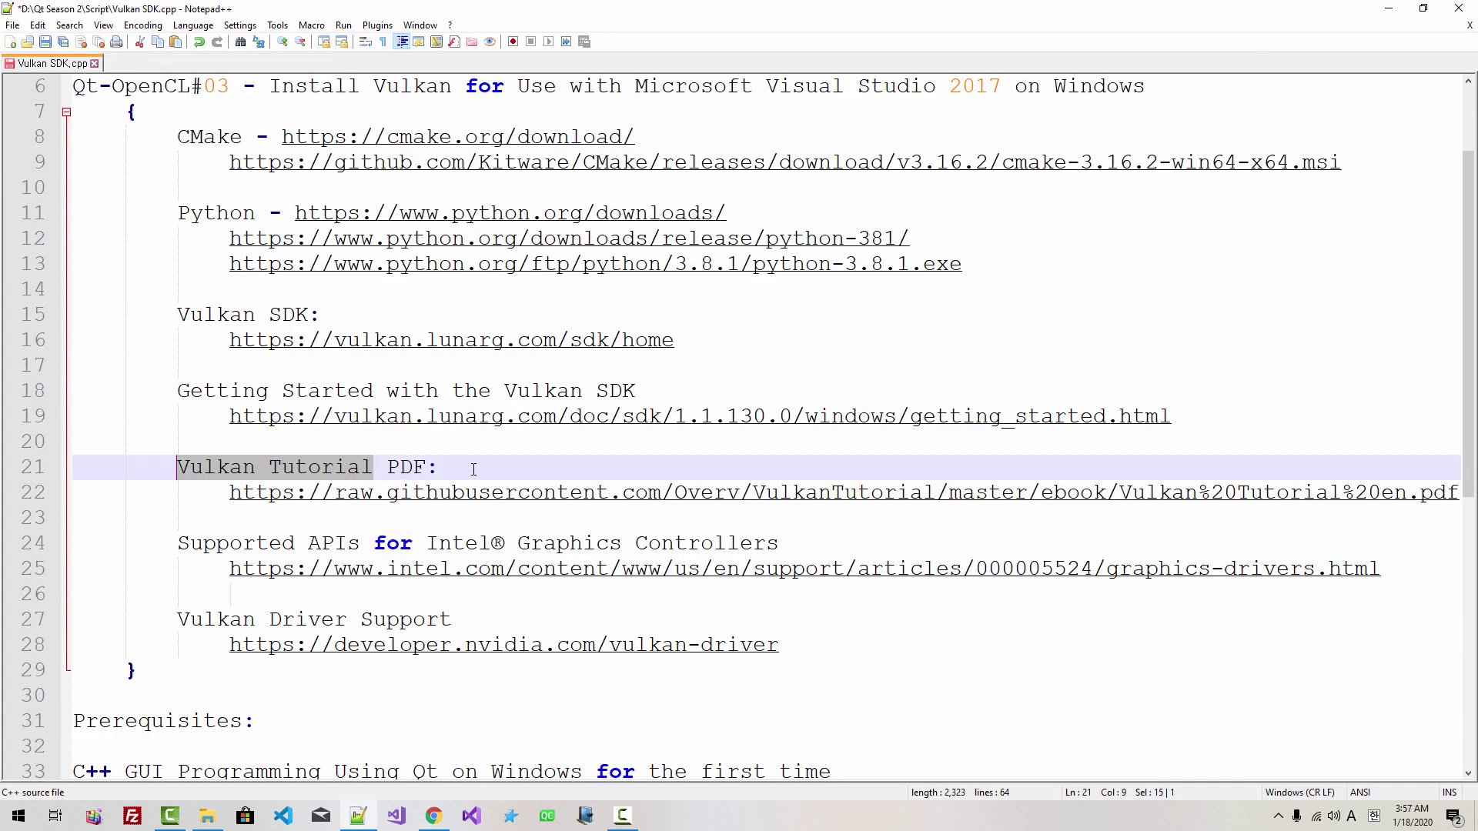
{"action": "left_click", "coordinate": [473, 469]}
{"action": "key", "text": "Up"}
{"action": "key", "text": "Return"}
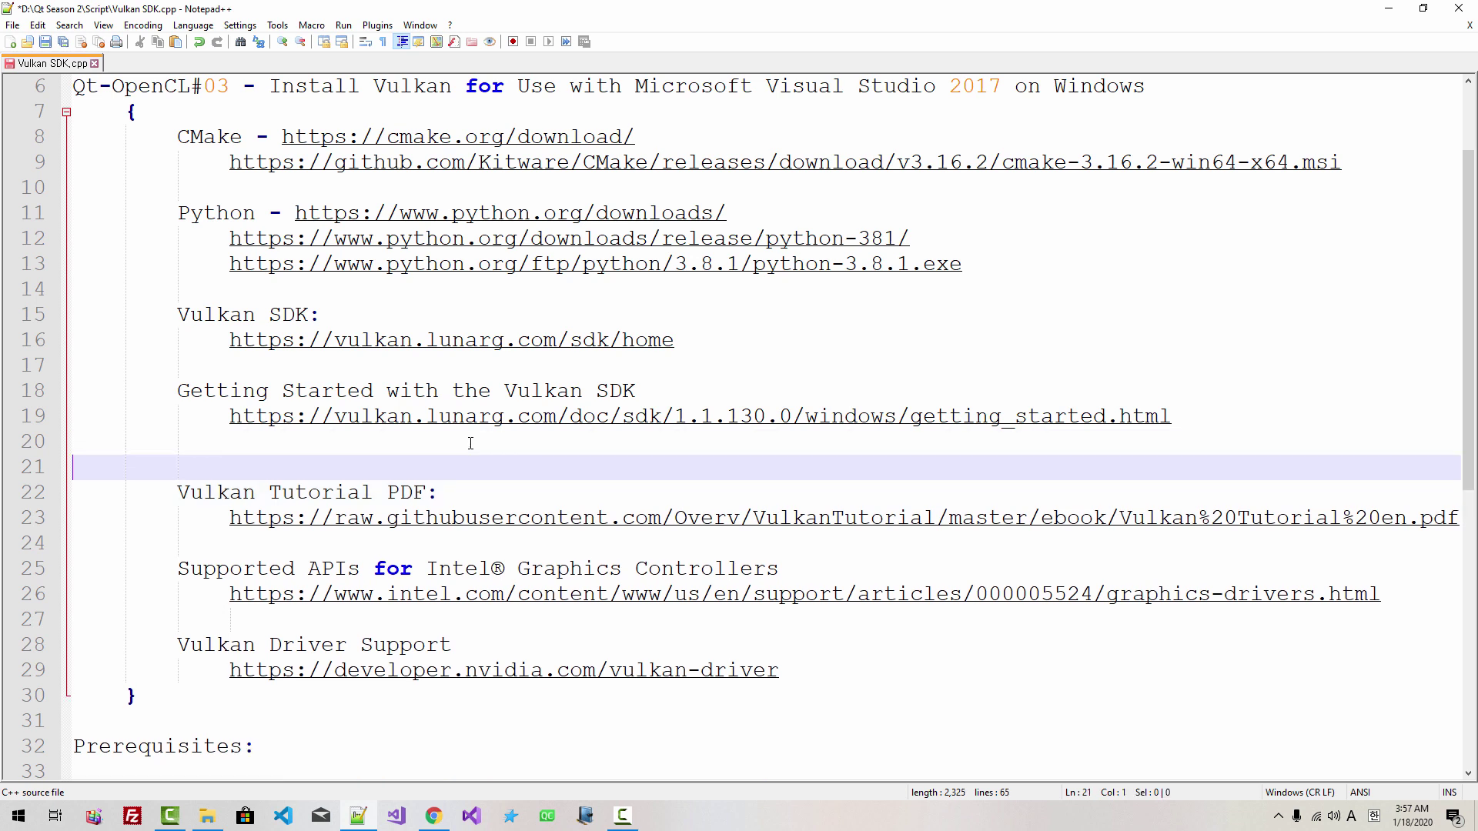
{"action": "key", "text": "ctrl+v"}
{"action": "key", "text": "Return"}
Put the heading "Vulkan Tutorial Website:" above the pasted address, indent the address beneath it and save the file.
{"action": "key", "text": "Up"}
{"action": "key", "text": "Home"}
{"action": "key", "text": "Return"}
{"action": "key", "text": "Tab"}
{"action": "key", "text": "Tab"}
{"action": "key", "text": "Up"}
{"action": "type", "text": "Vulkan Turo"}
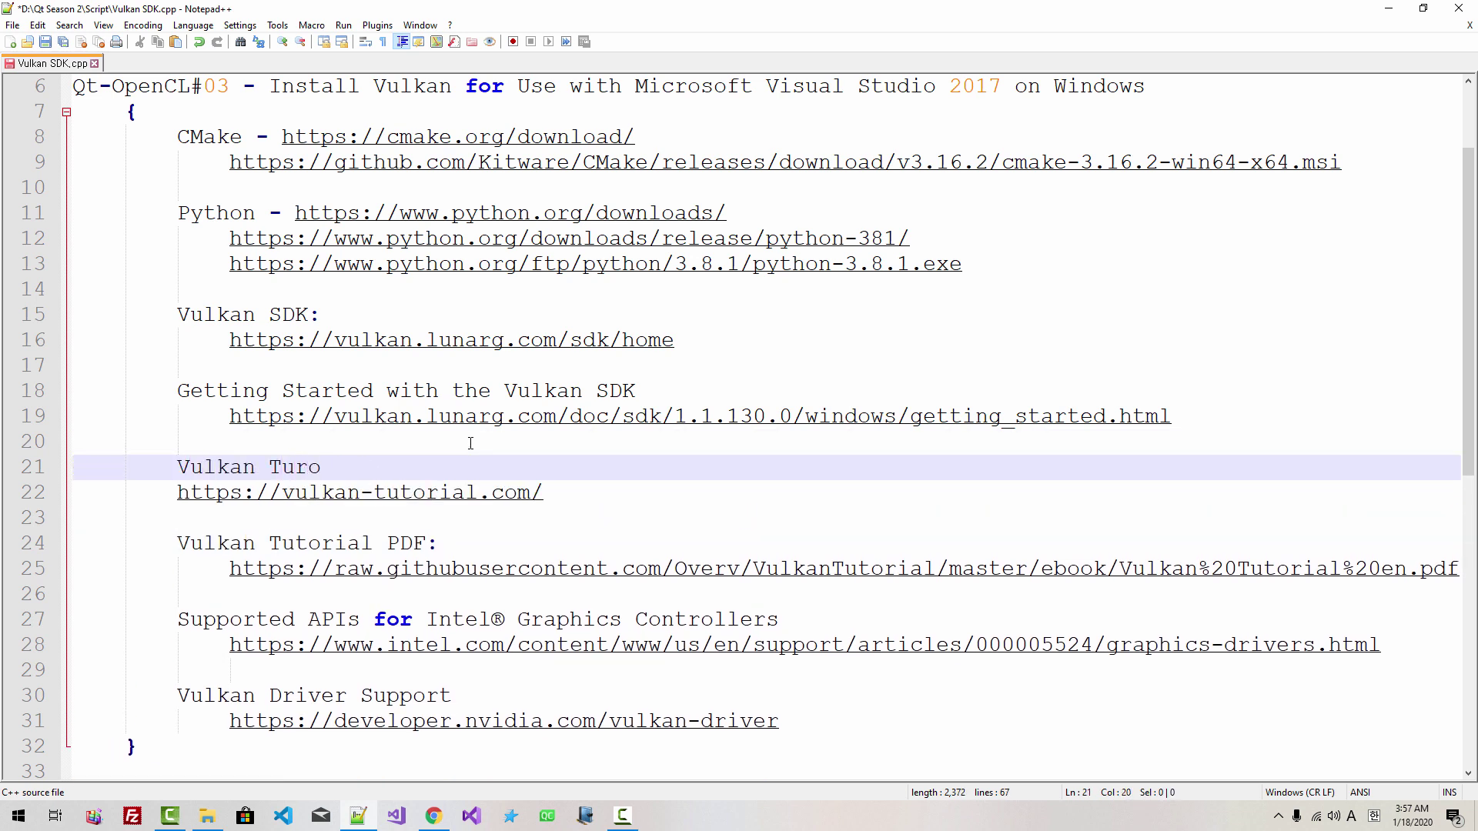
{"action": "key", "text": "BackSpace"}
{"action": "key", "text": "BackSpace"}
{"action": "type", "text": "torial Website:"}
{"action": "key", "text": "Down"}
{"action": "key", "text": "Home"}
{"action": "key", "text": "Tab"}
{"action": "key", "text": "ctrl+s"}
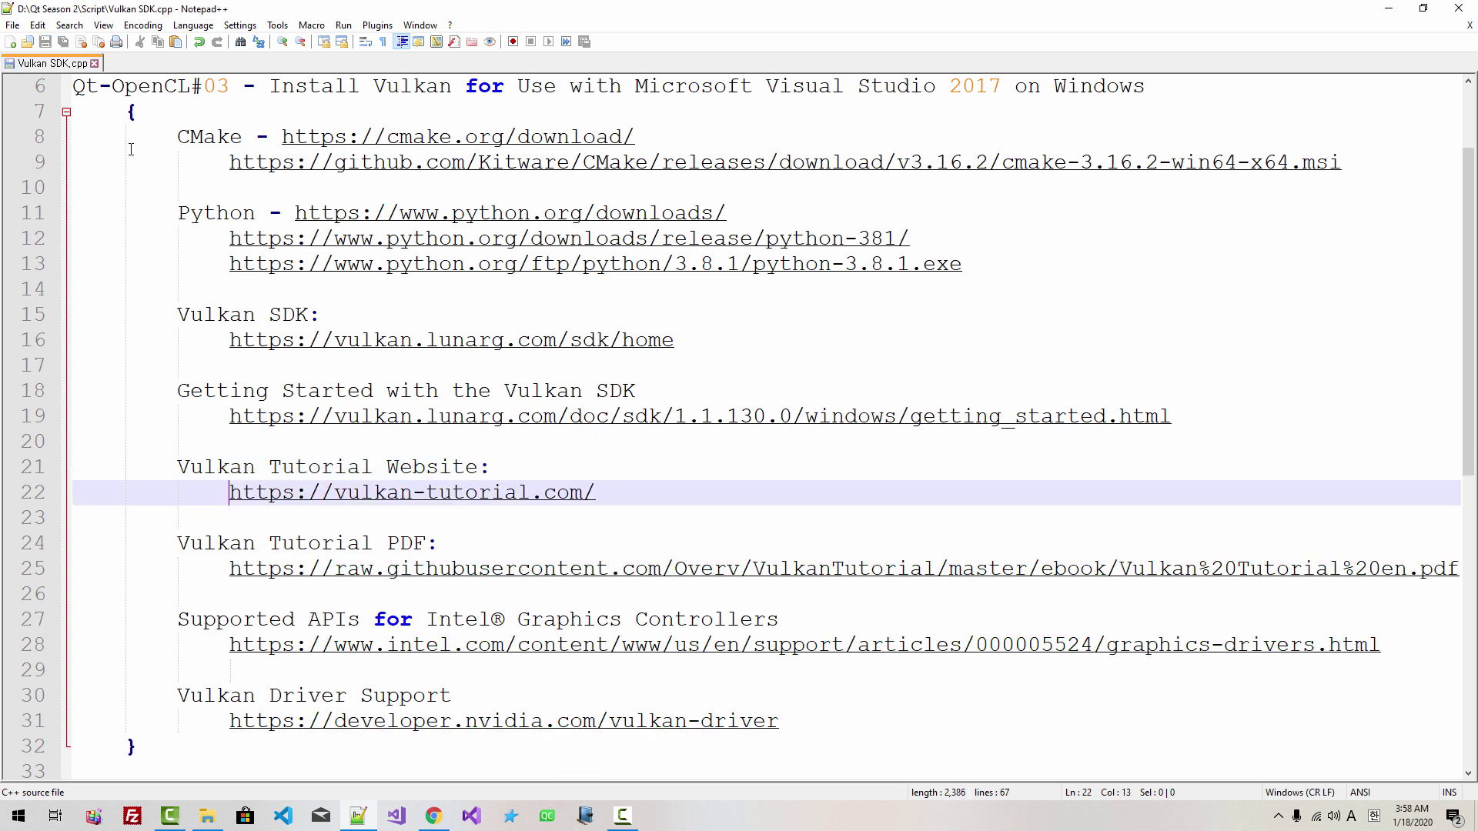
{"action": "left_click_drag", "start_coordinate": [179, 136], "coordinate": [242, 136]}
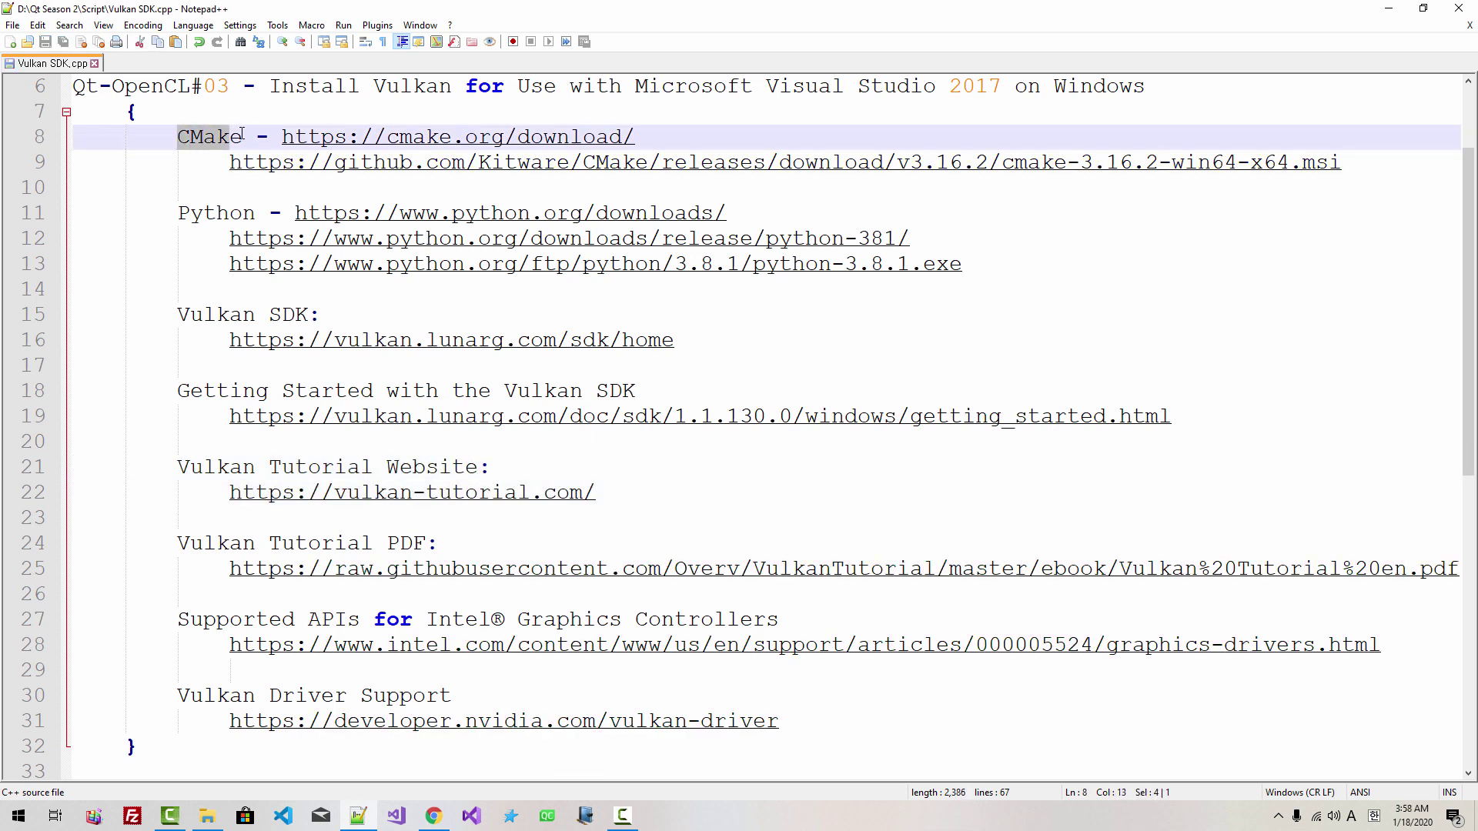
{"action": "left_click_drag", "start_coordinate": [179, 212], "coordinate": [259, 213]}
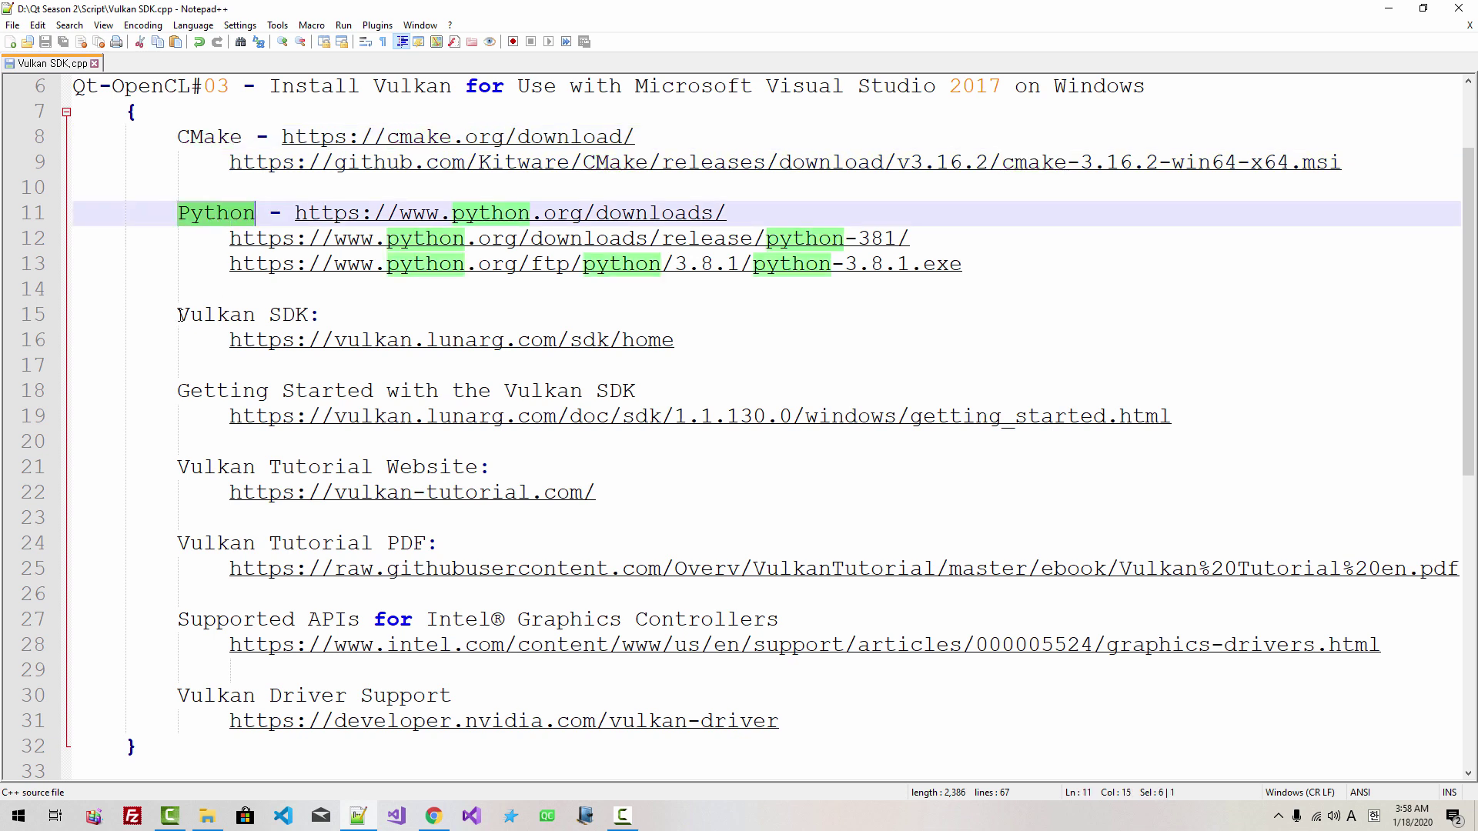
{"action": "left_click_drag", "start_coordinate": [179, 315], "coordinate": [306, 308]}
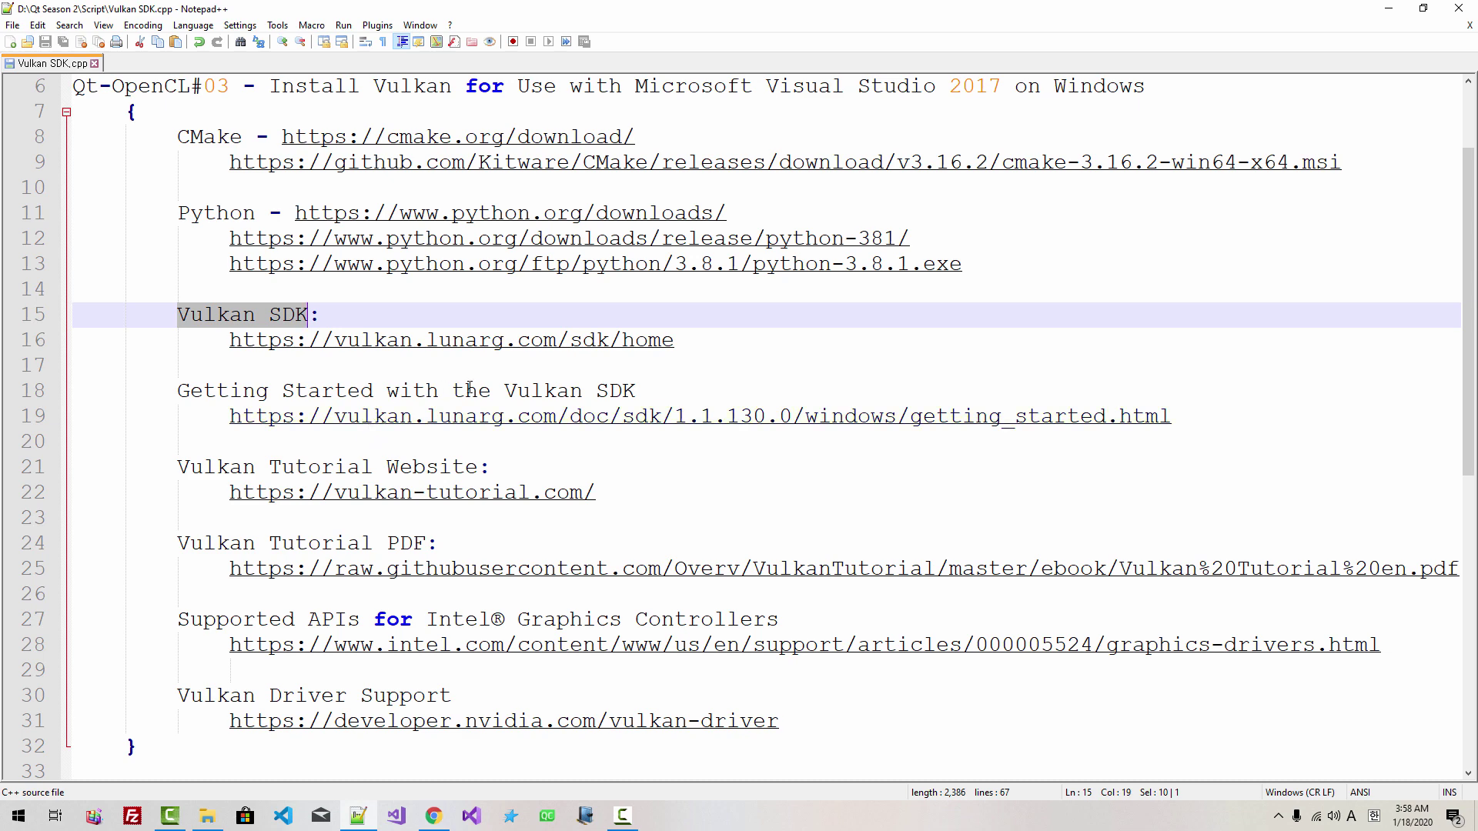
{"action": "left_click_drag", "start_coordinate": [491, 391], "coordinate": [645, 382]}
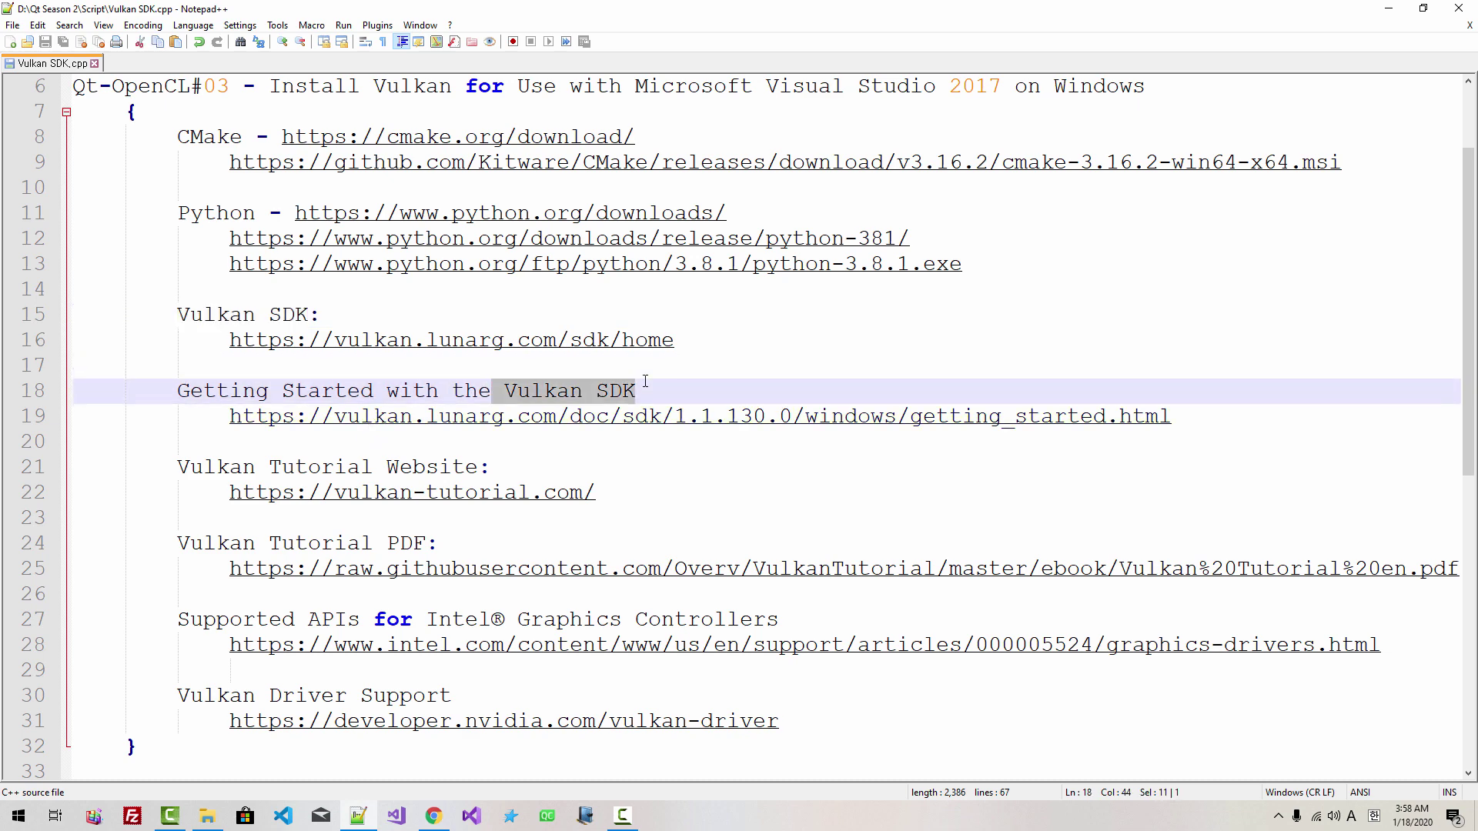
Open the Getting Started with the Vulkan SDK link, read the system requirements, download and install sections, and return to the notes.
{"action": "double_click", "coordinate": [561, 422]}
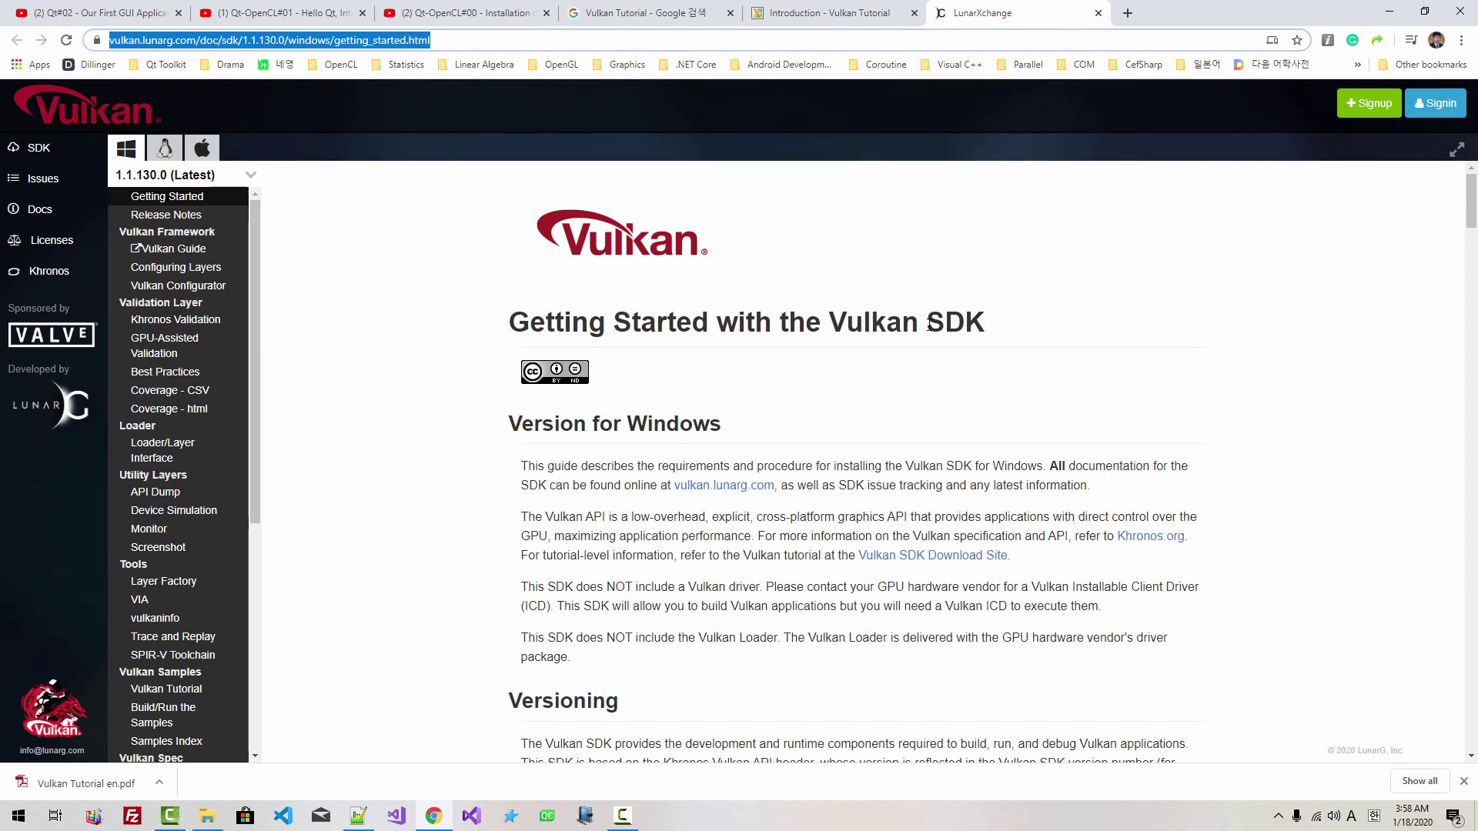
{"action": "scroll", "coordinate": [930, 328], "scroll_direction": "down", "scroll_amount": 9}
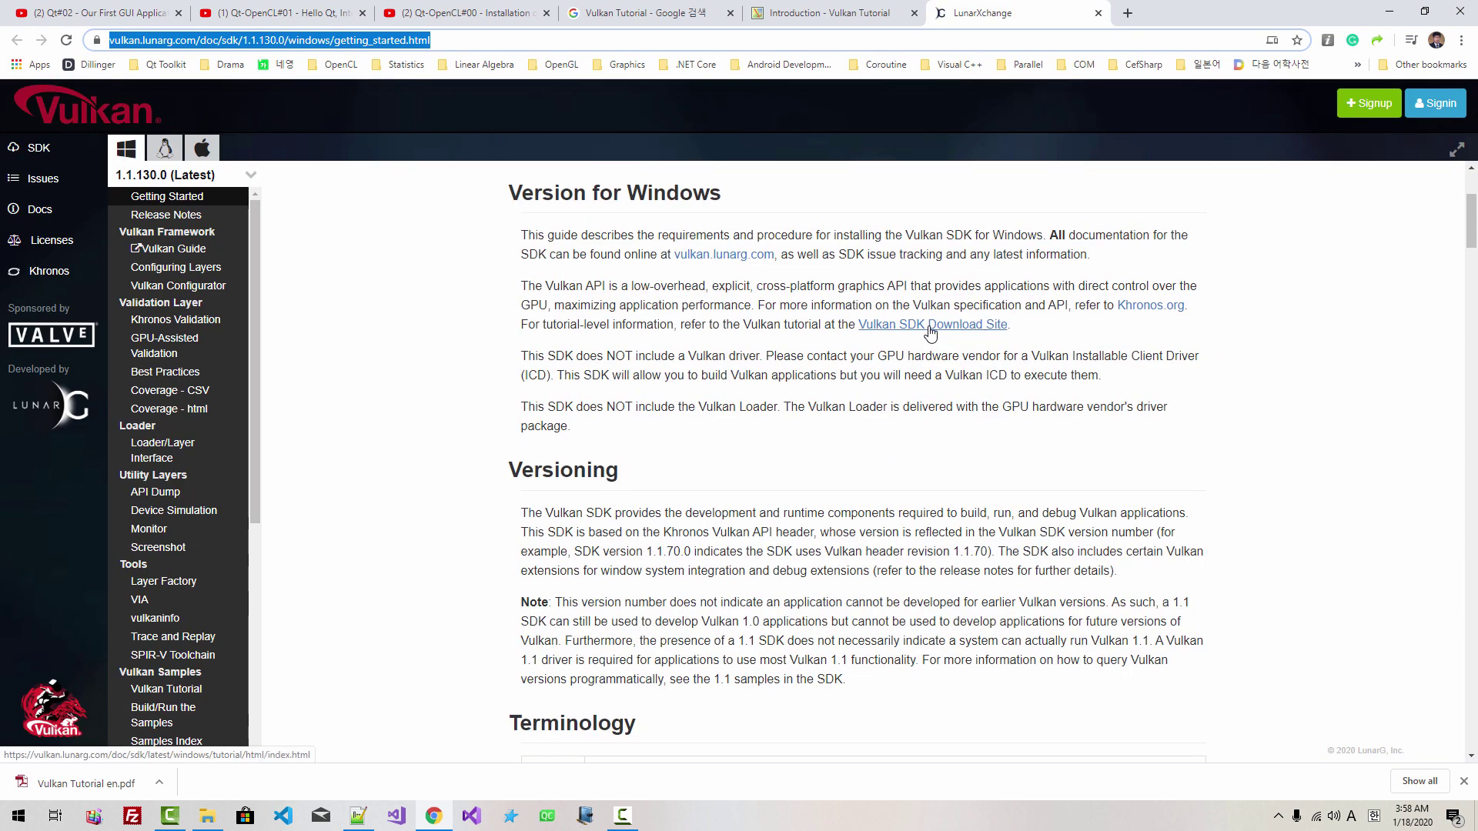
{"action": "scroll", "coordinate": [930, 335], "scroll_direction": "down", "scroll_amount": 5}
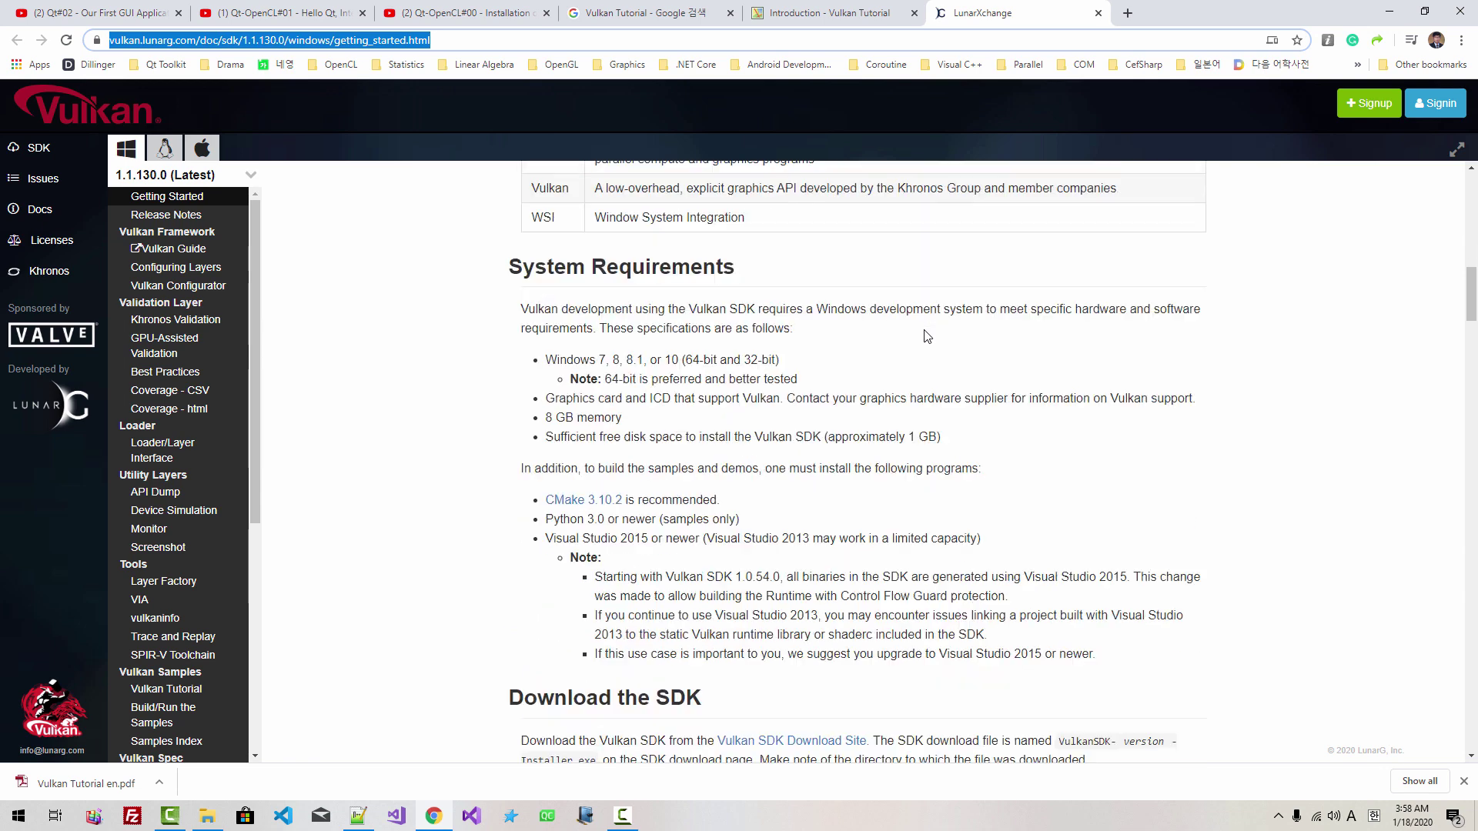
{"action": "left_click", "coordinate": [509, 239]}
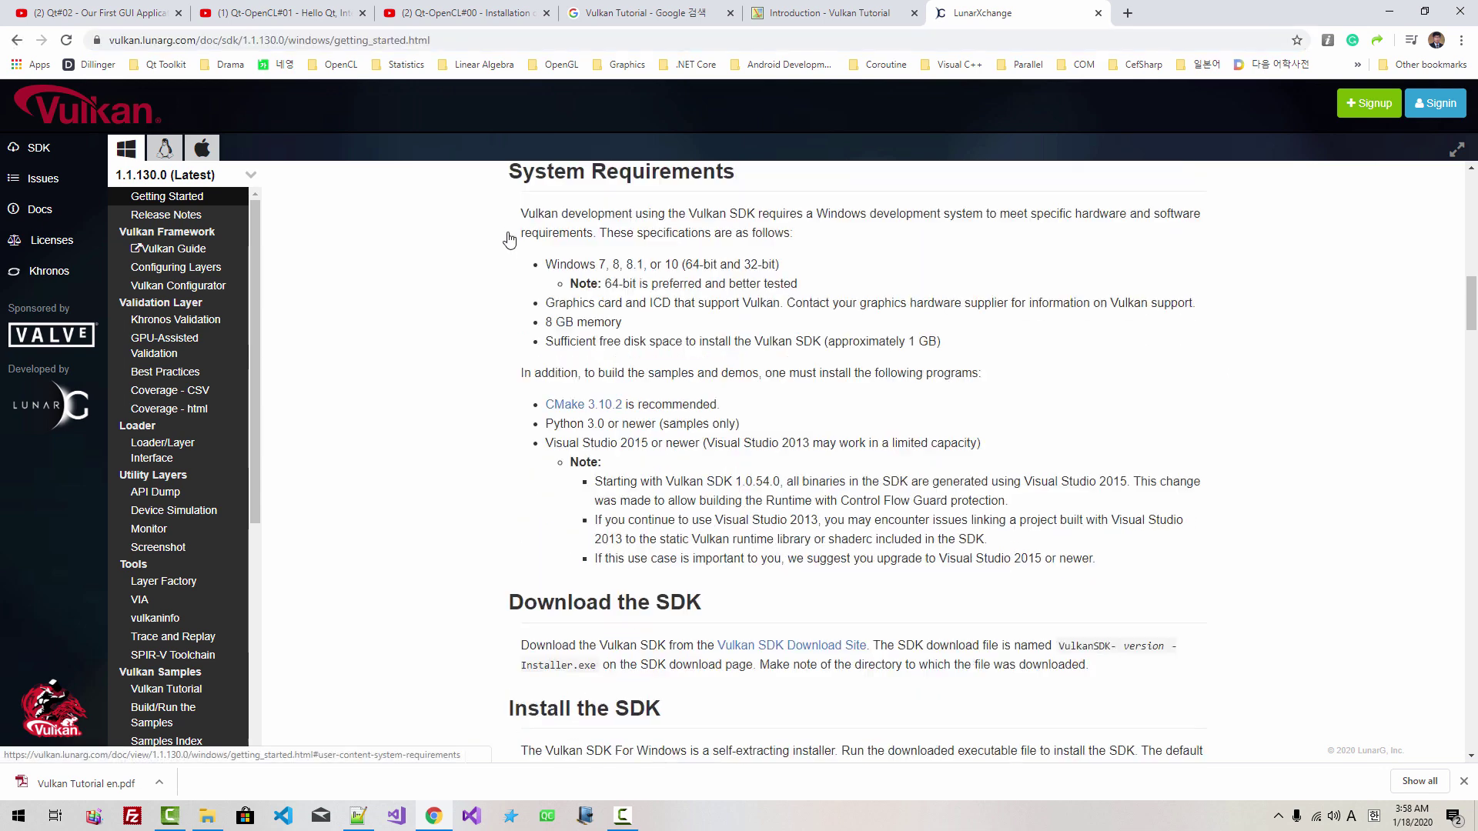
{"action": "scroll", "coordinate": [639, 342], "scroll_direction": "down", "scroll_amount": 1}
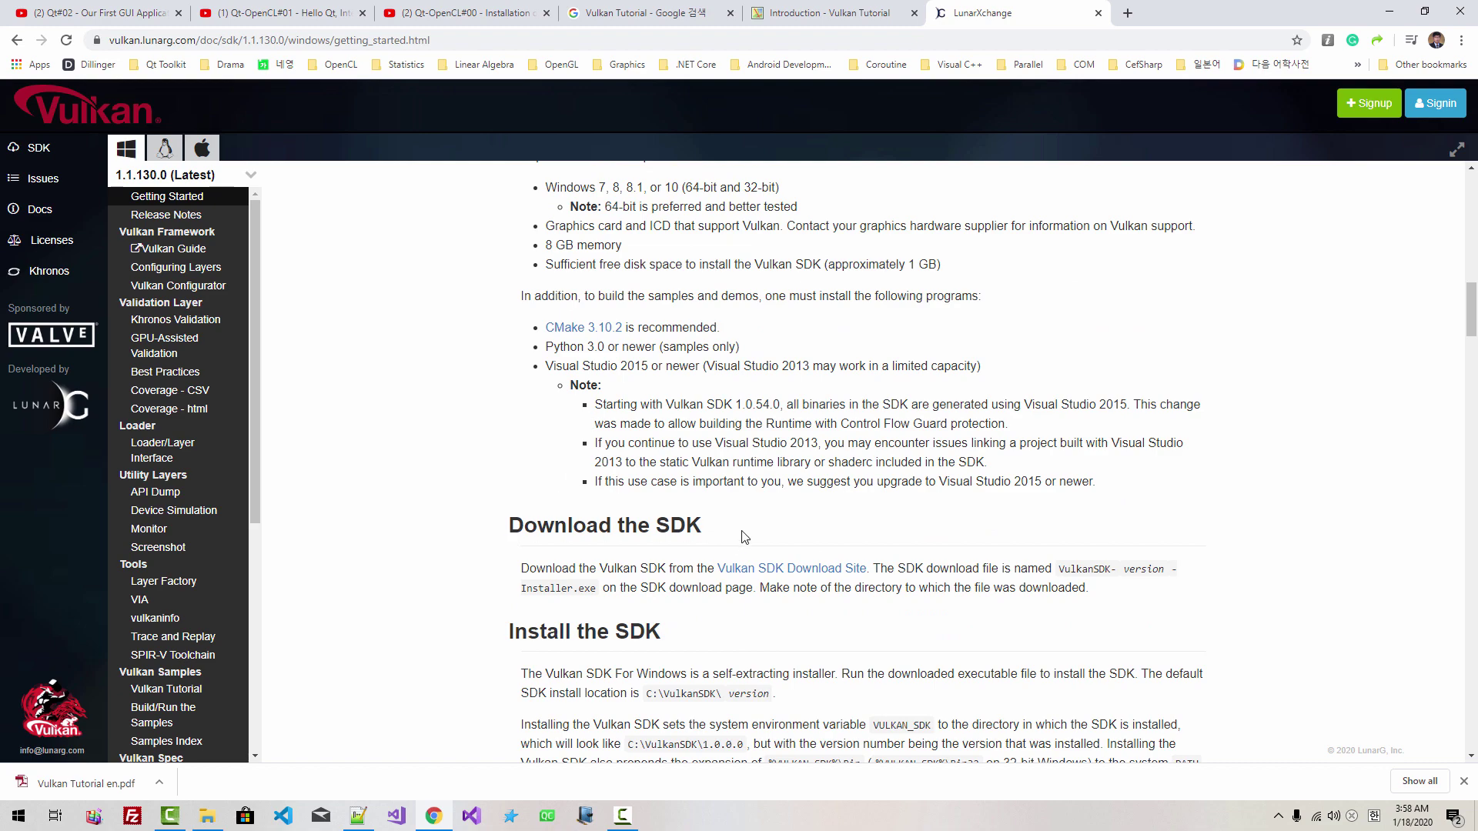
{"action": "scroll", "coordinate": [693, 492], "scroll_direction": "down", "scroll_amount": 3}
{"action": "scroll", "coordinate": [668, 435], "scroll_direction": "down", "scroll_amount": 3}
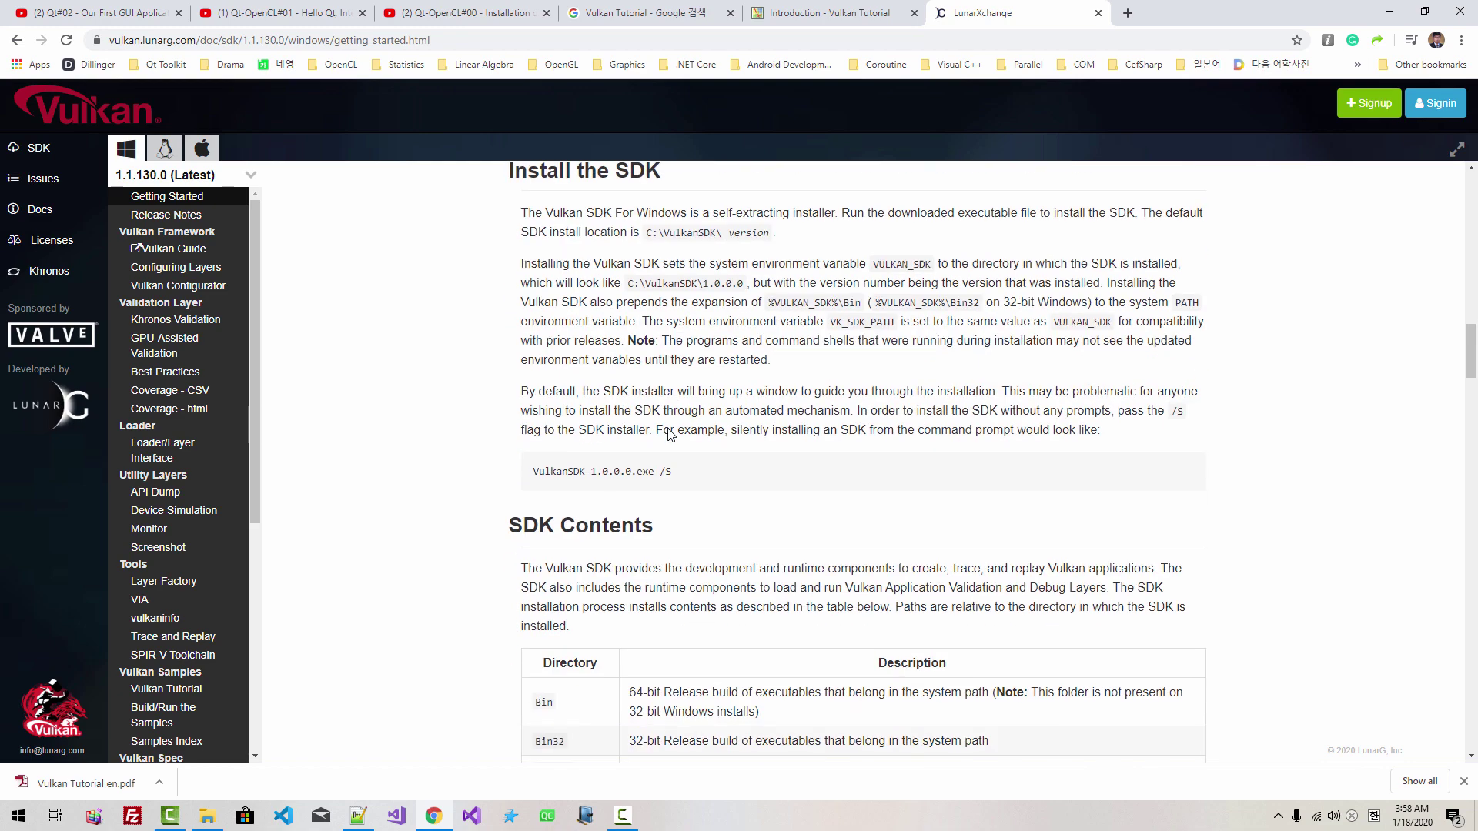
{"action": "scroll", "coordinate": [669, 435], "scroll_direction": "up", "scroll_amount": 4}
{"action": "key", "text": "alt+Tab"}
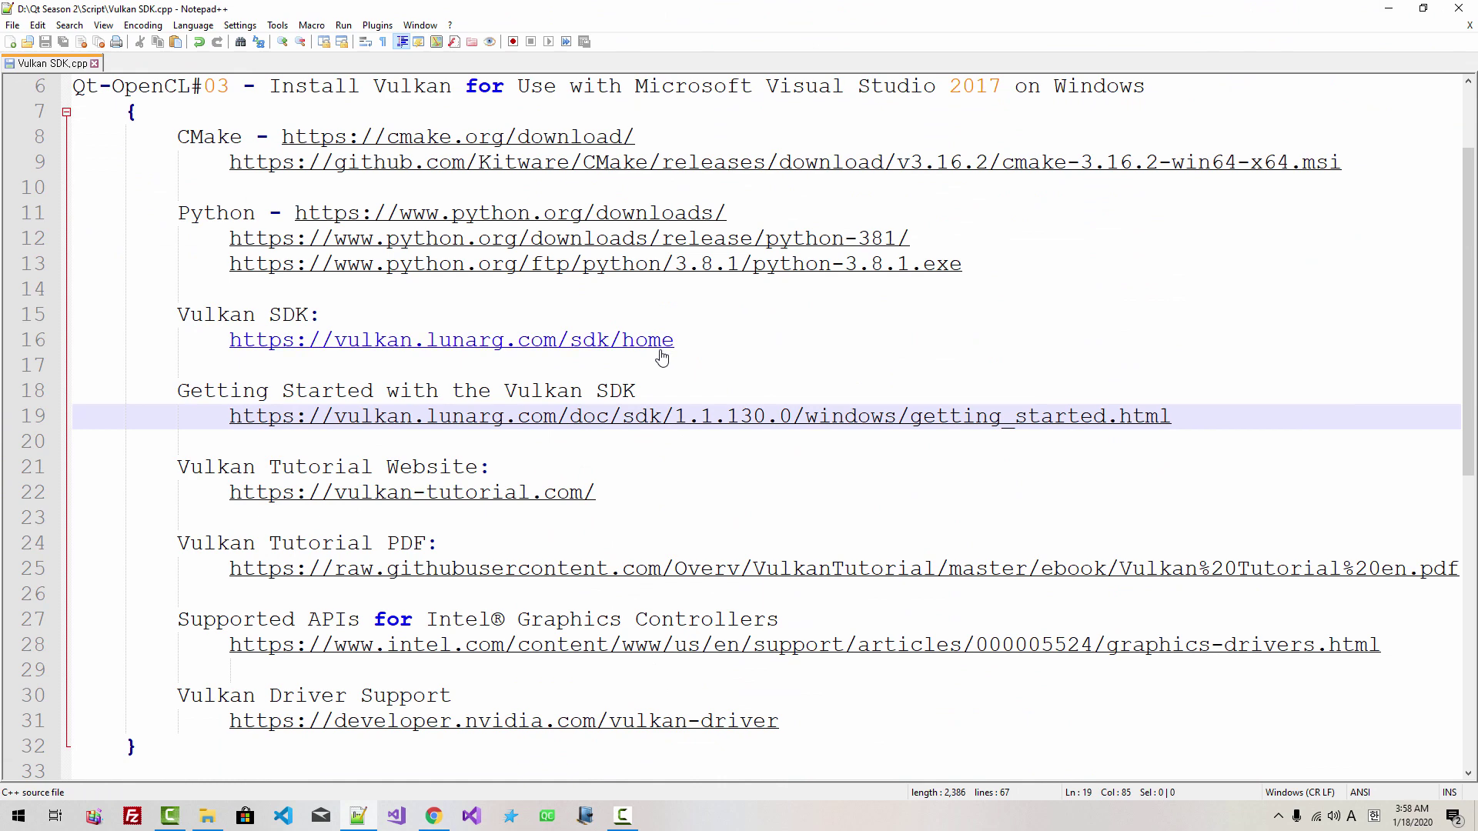
Open the x64 Native Tools Command Prompt for VS 2017 and run "python --version" to check for Python.
{"action": "left_click", "coordinate": [512, 822]}
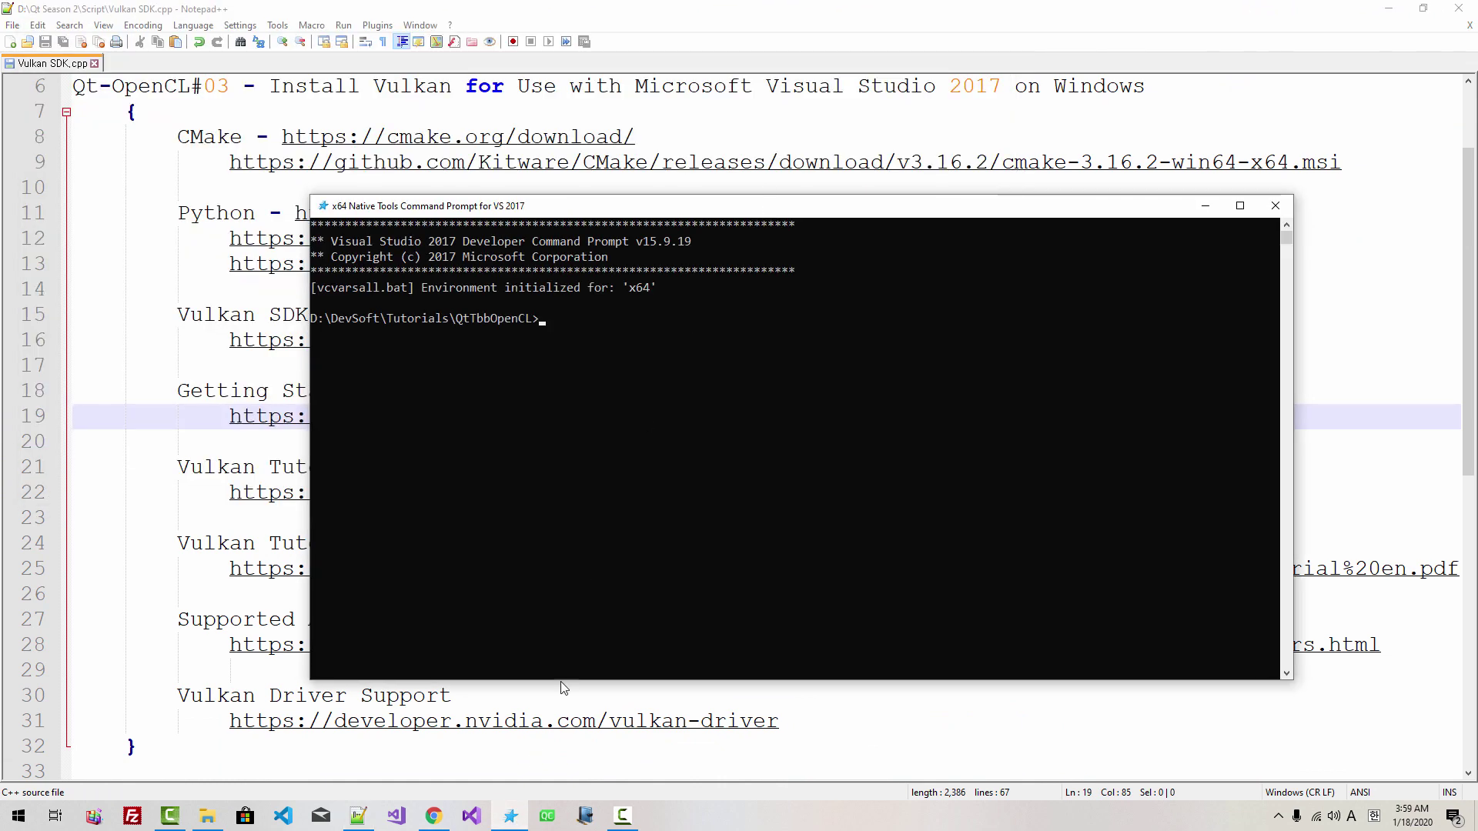
{"action": "mouse_move", "coordinate": [510, 816]}
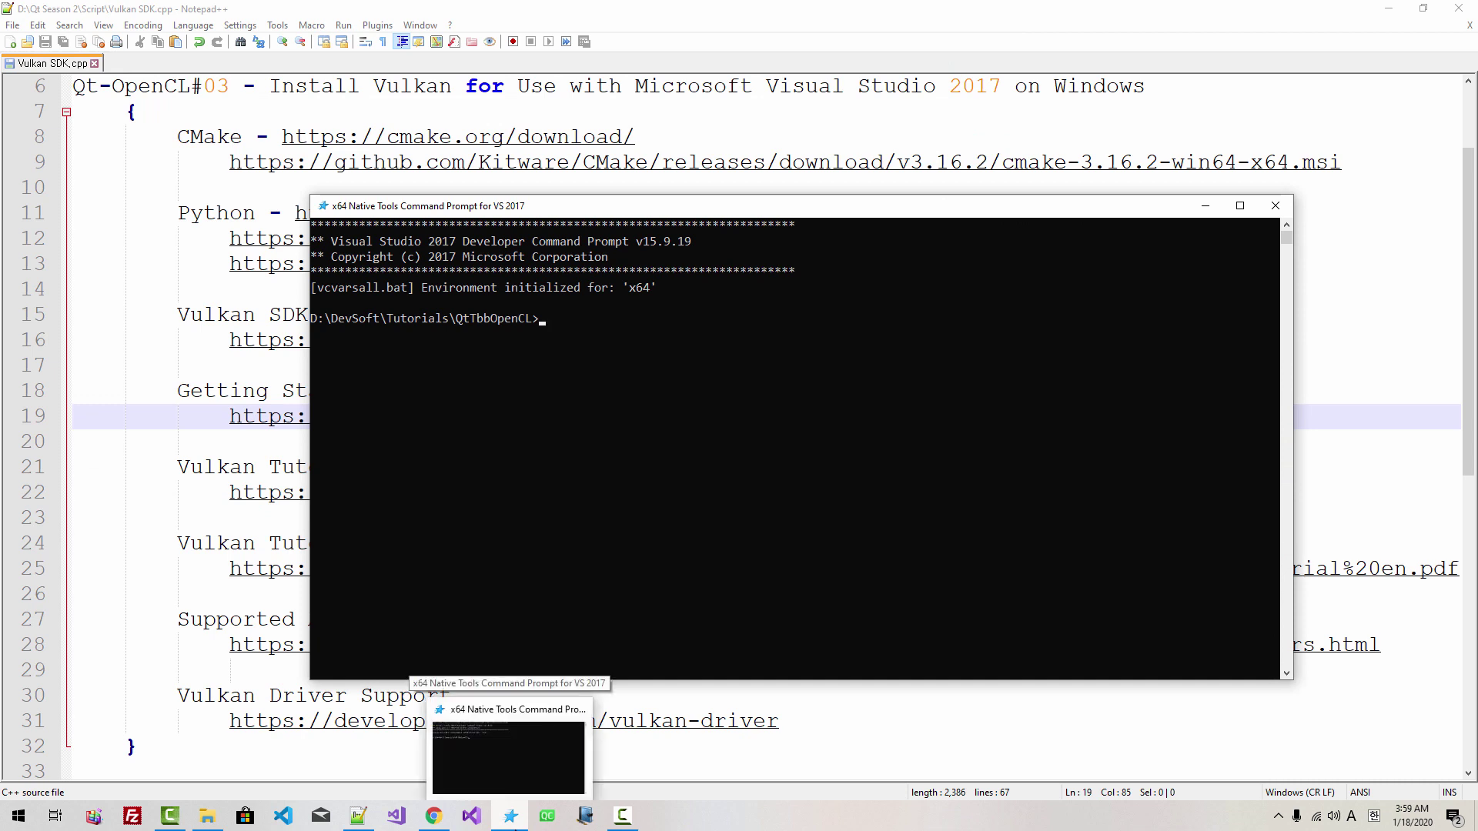
{"action": "left_click", "coordinate": [627, 505]}
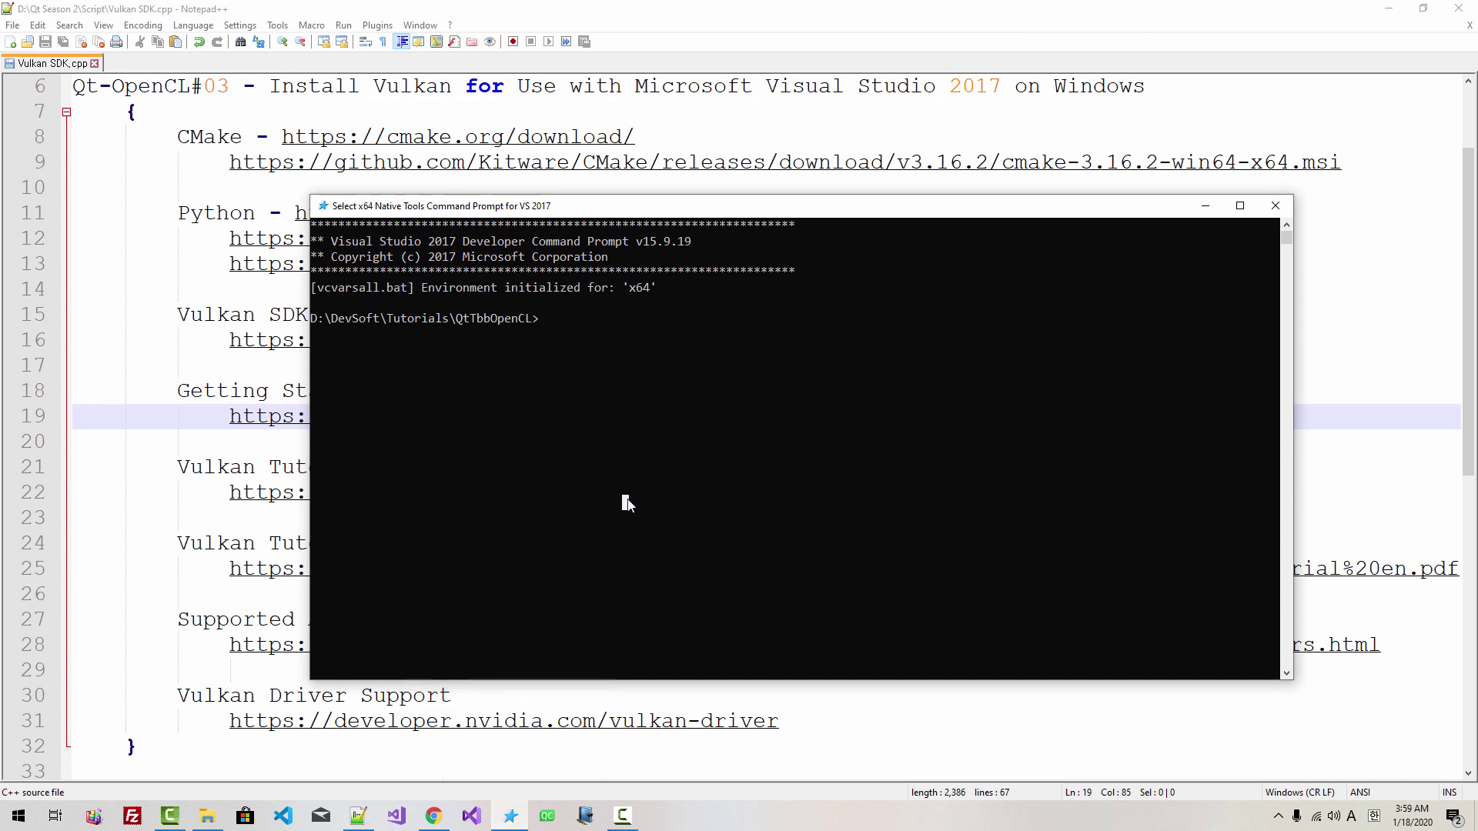
{"action": "type", "text": "python"}
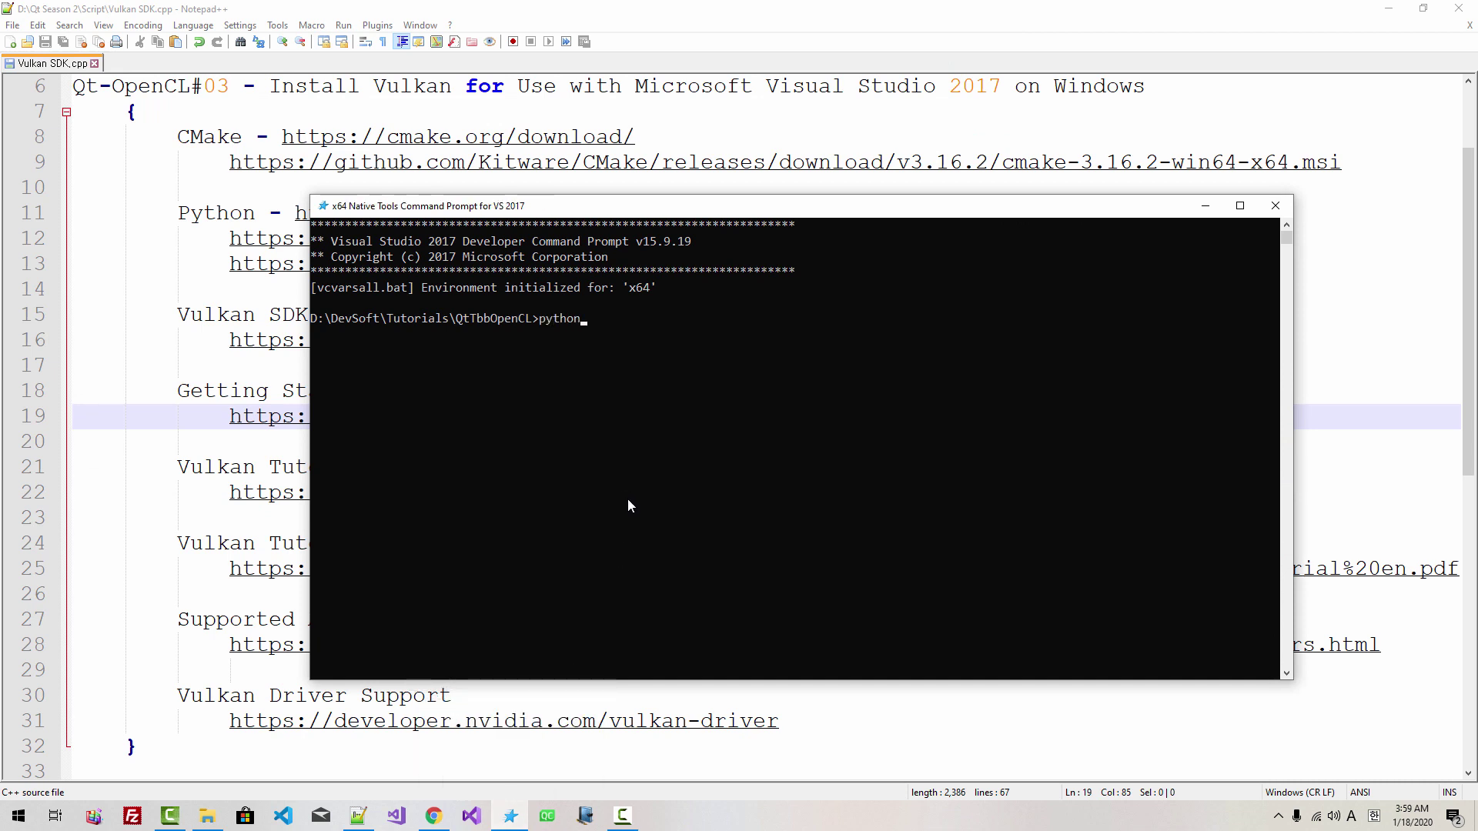
{"action": "type", "text": " --version"}
{"action": "key", "text": "Return"}
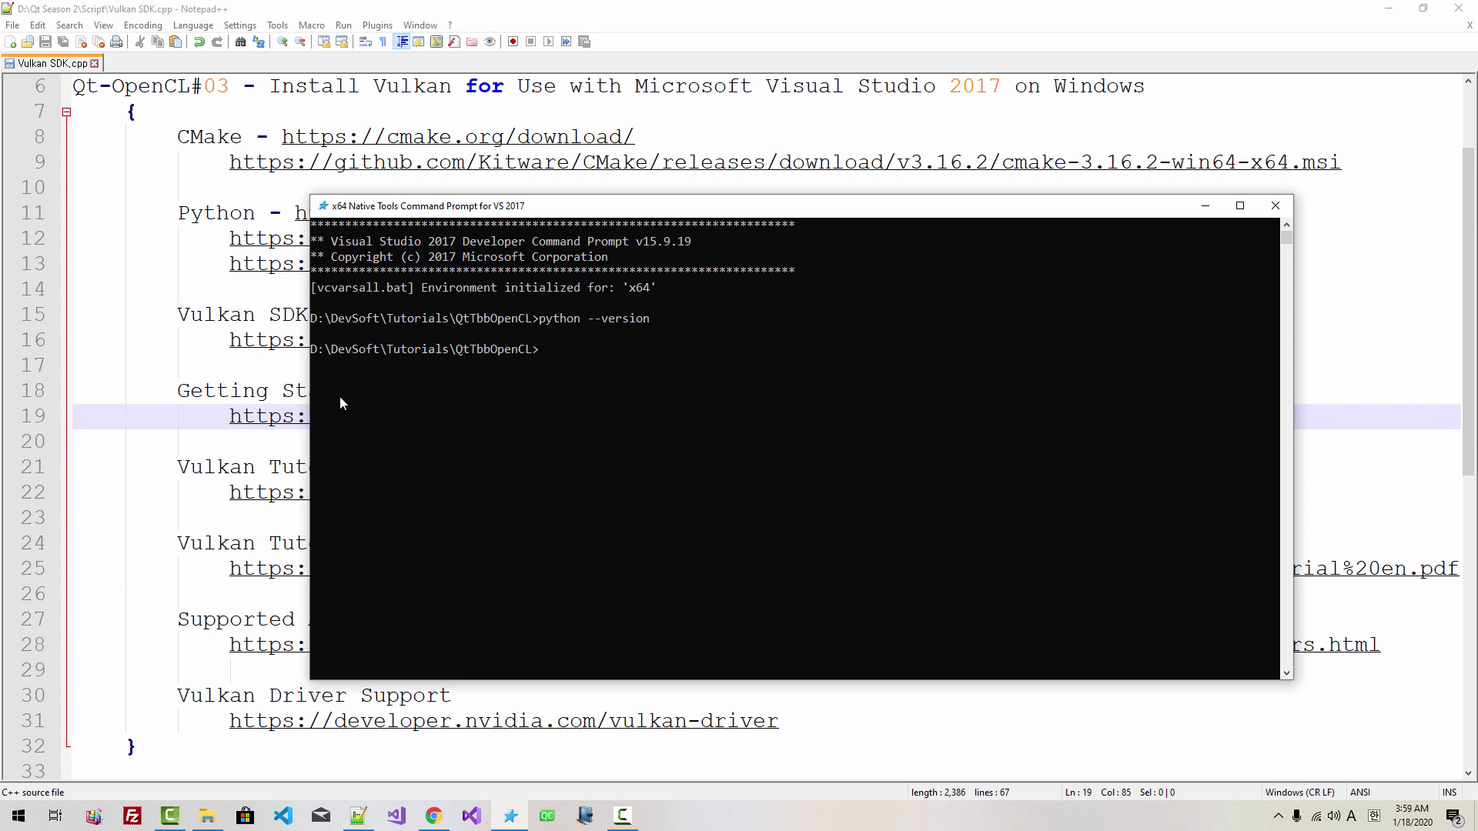
Search Windows for "environ", open the system environment variables settings and bring up an enlarged Environment Variables dialog.
{"action": "right_click", "coordinate": [17, 816]}
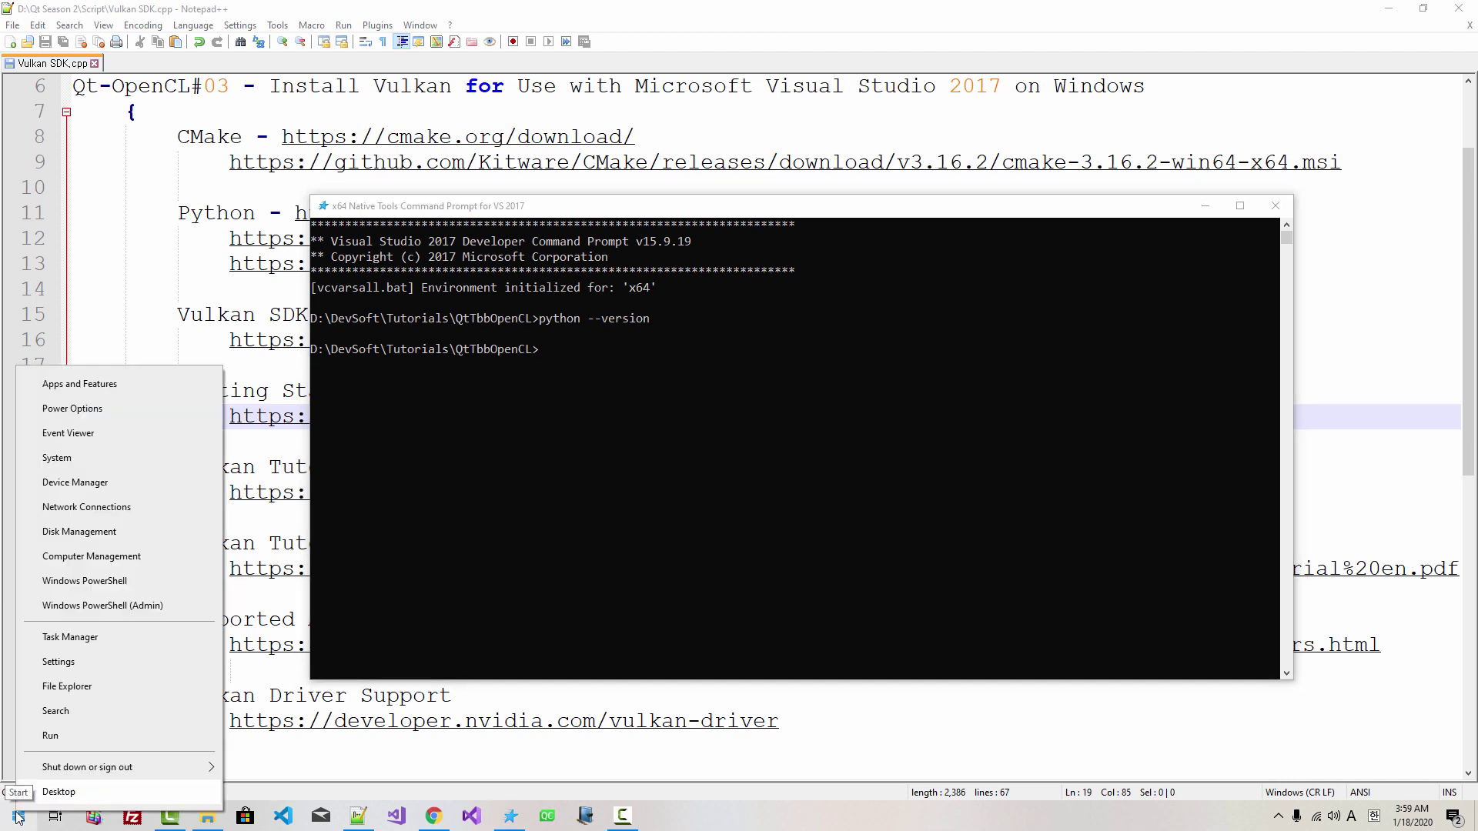
{"action": "left_click", "coordinate": [65, 713]}
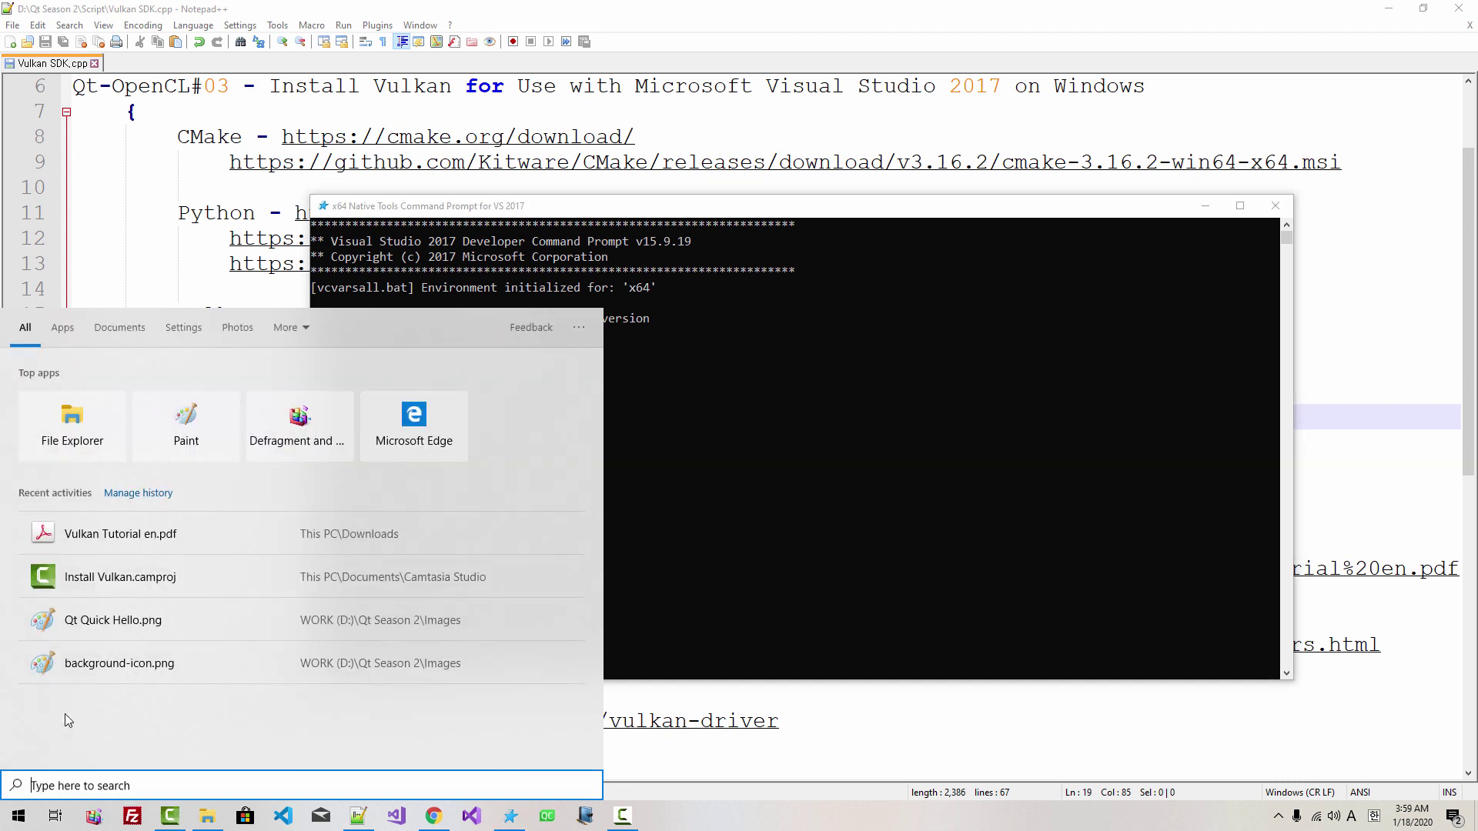
{"action": "type", "text": "environ"}
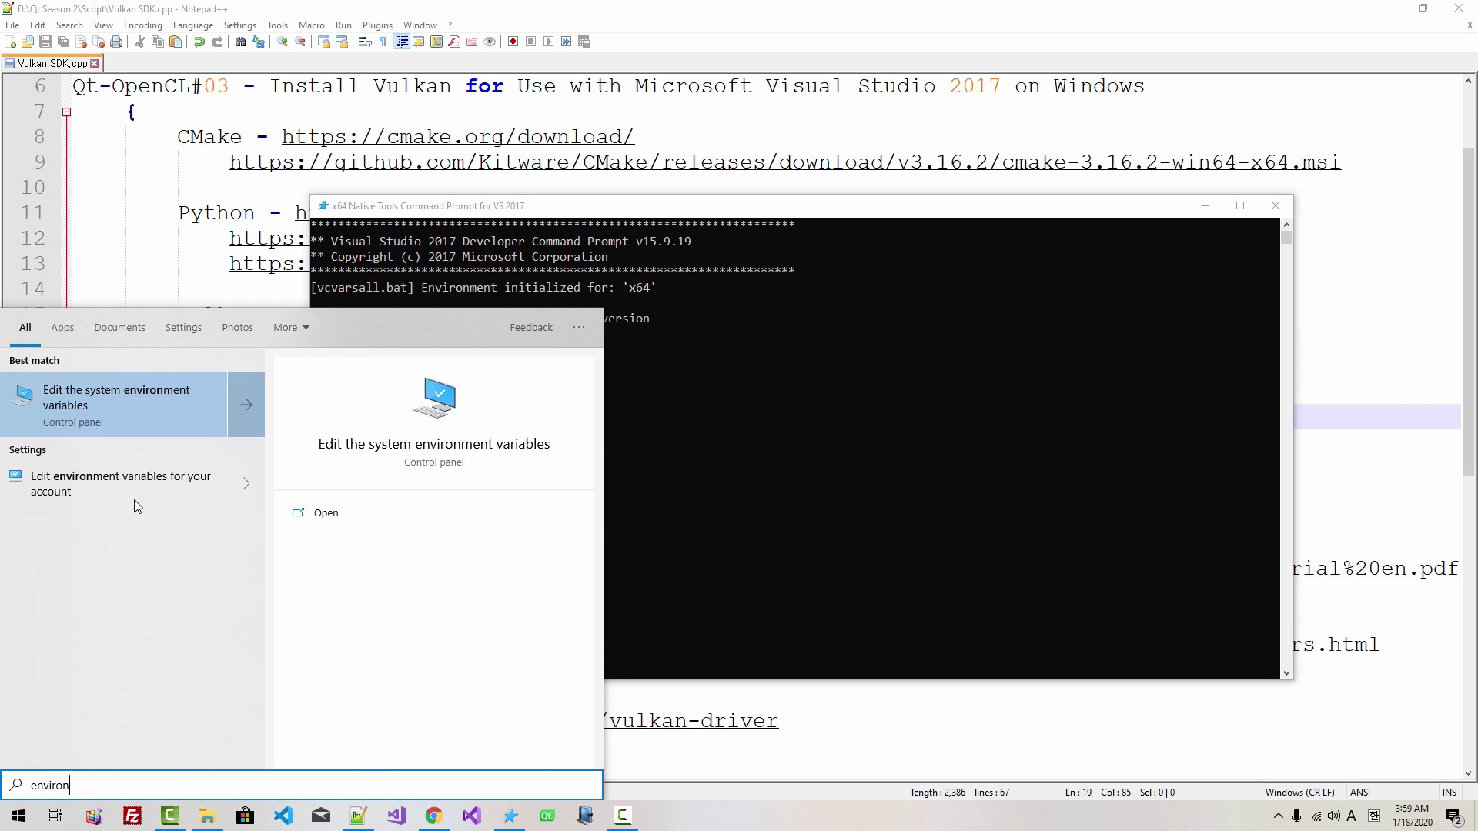
{"action": "left_click", "coordinate": [108, 391]}
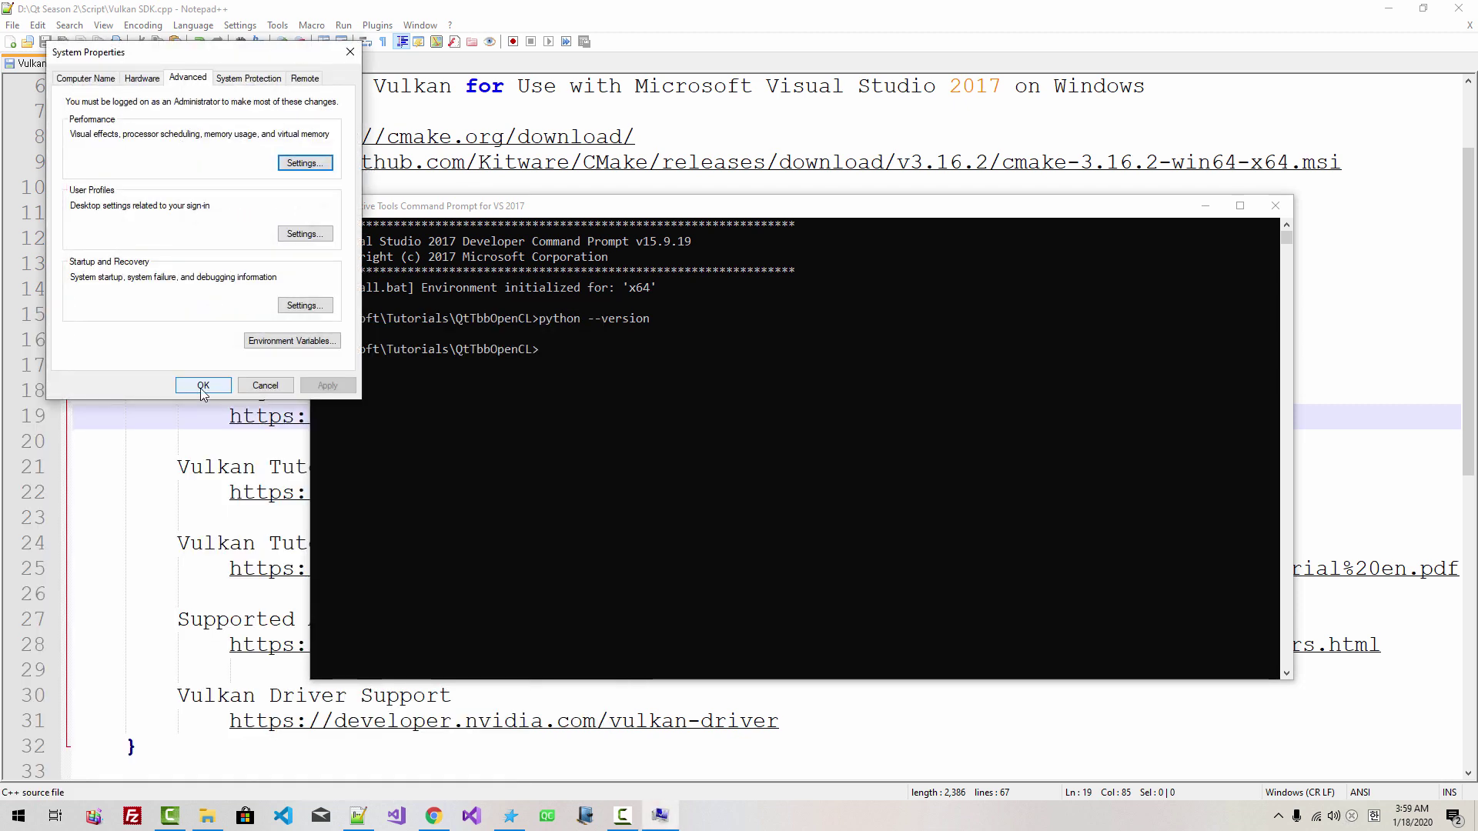
{"action": "left_click", "coordinate": [281, 348]}
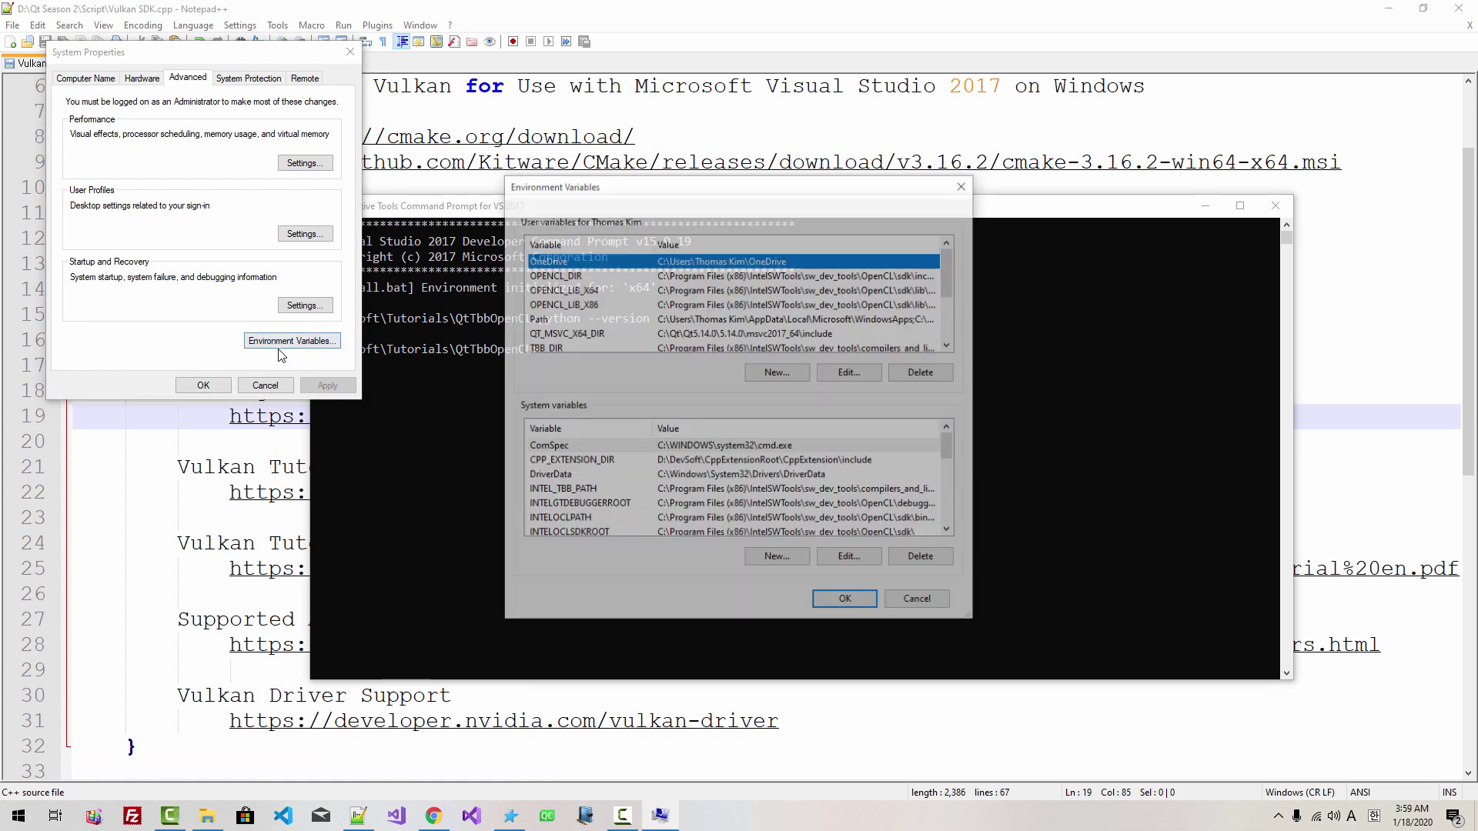
{"action": "left_click_drag", "start_coordinate": [969, 622], "coordinate": [1174, 729]}
Open the user Path variable for editing and enlarge its window so the entries can be read.
{"action": "left_click", "coordinate": [737, 321]}
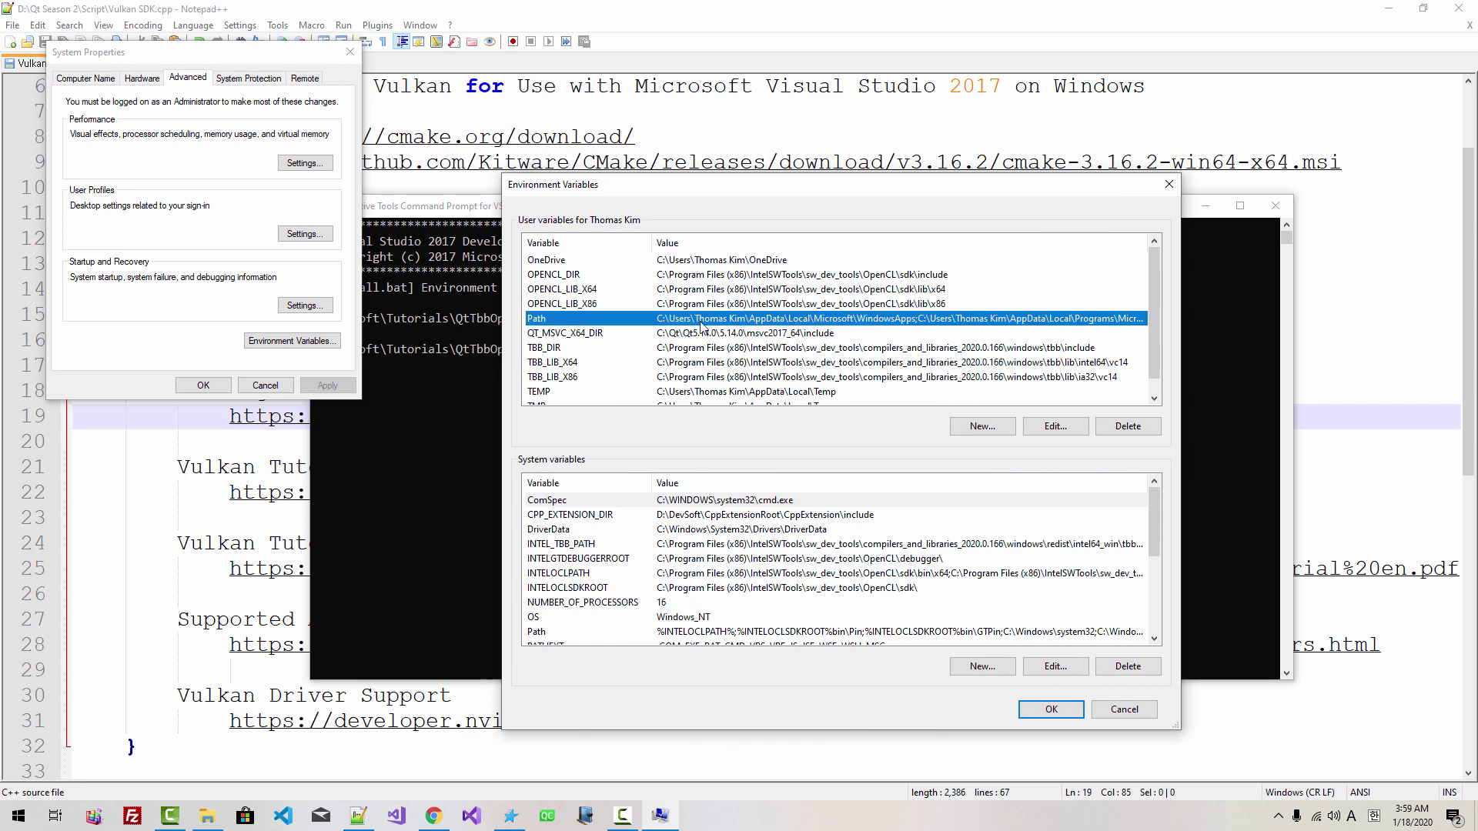
{"action": "left_click", "coordinate": [1054, 427]}
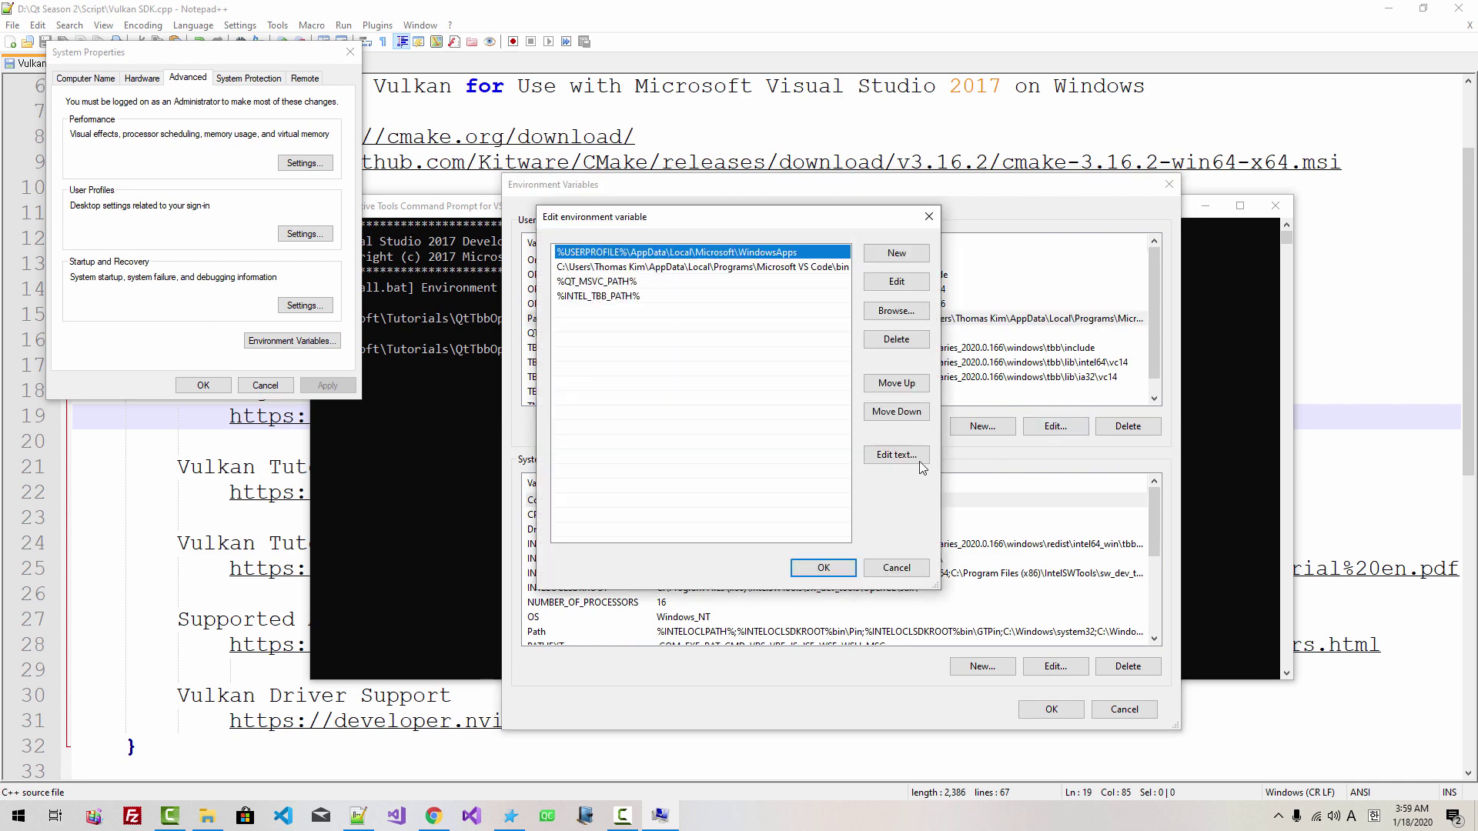
{"action": "left_click_drag", "start_coordinate": [1112, 665], "coordinate": [1160, 688]}
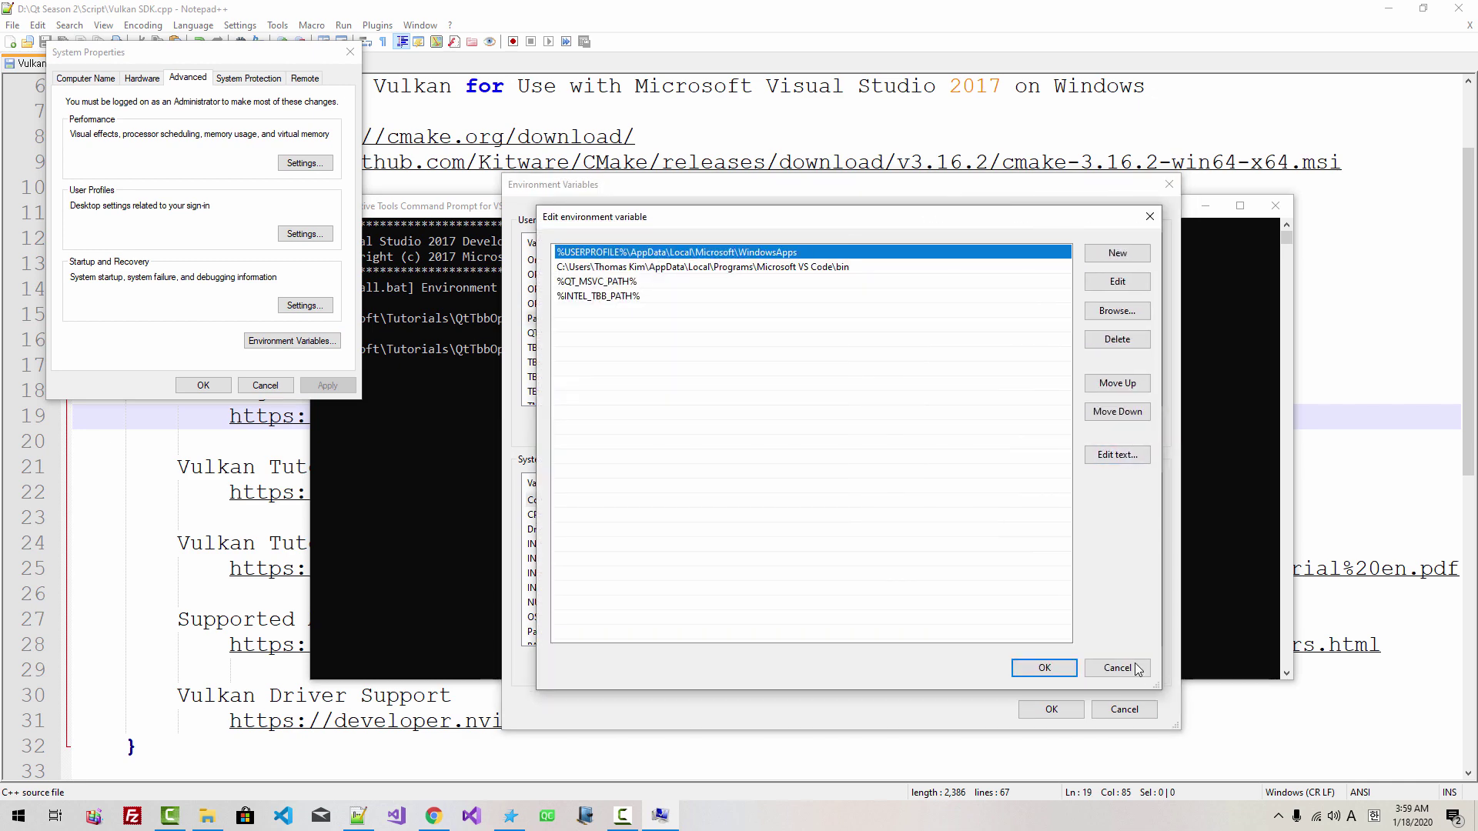
Highlight the AppData\Local\Microsoft\WindowsApps part of the %USERPROFILE% entry in the Path list.
{"action": "double_click", "coordinate": [838, 256]}
{"action": "key", "text": "End"}
{"action": "key", "text": "ctrl+shift+Left"}
{"action": "key", "text": "ctrl+shift+Left"}
{"action": "key", "text": "ctrl+shift+Left"}
{"action": "key", "text": "ctrl+shift+Left"}
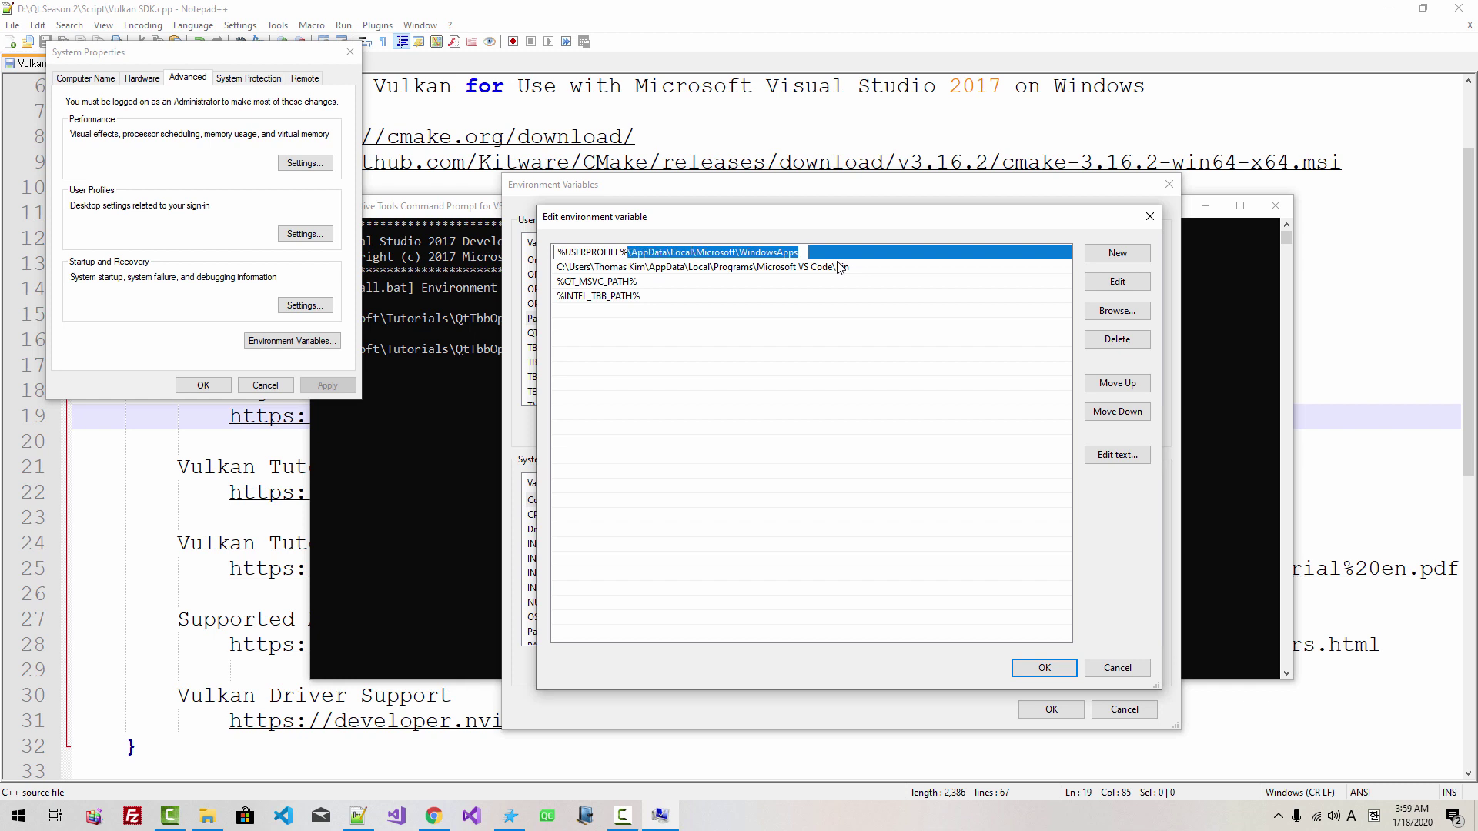
{"action": "key", "text": "shift+Right"}
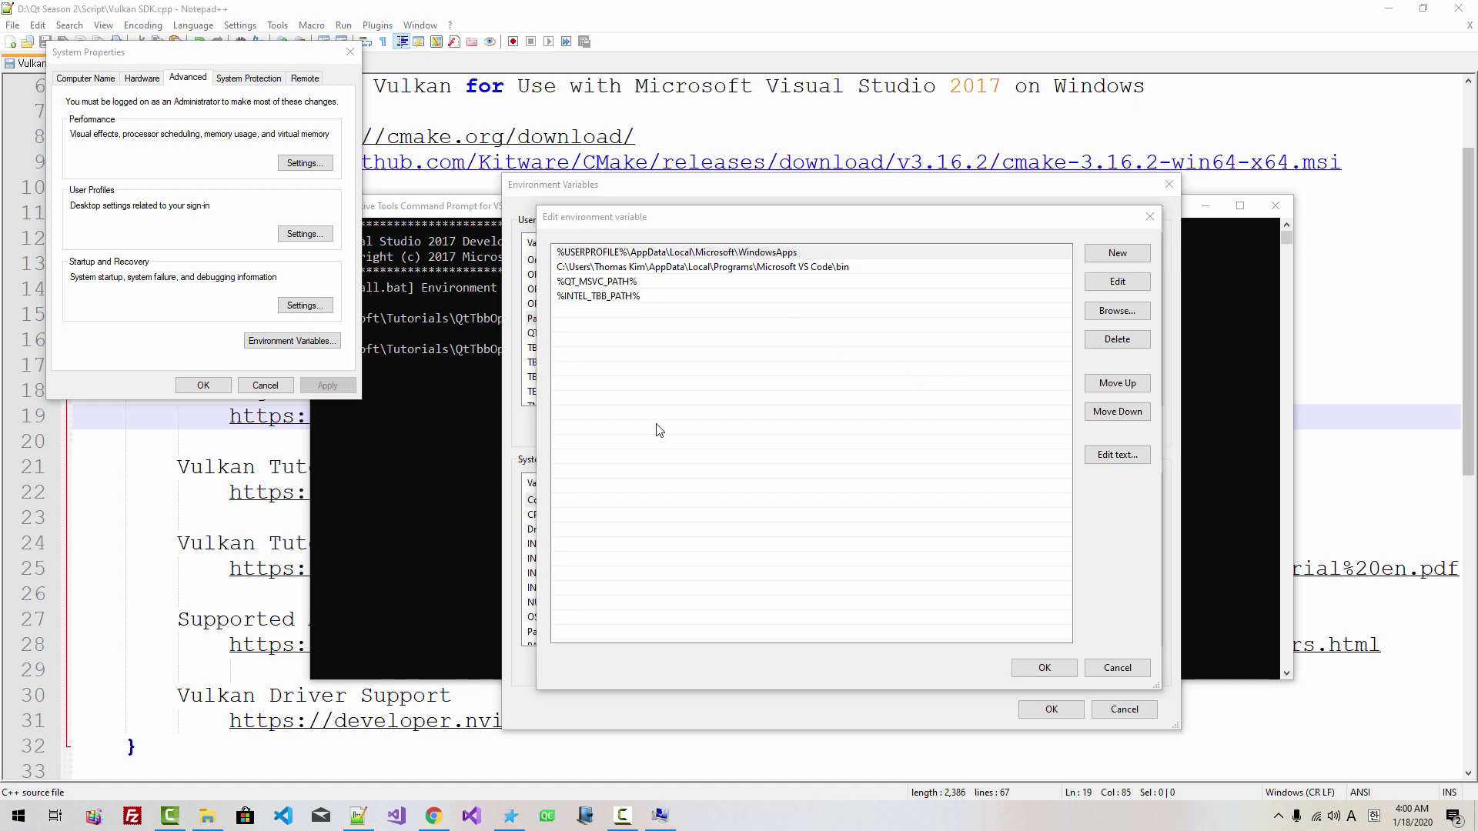
Open the SYSTEM (C:) drive in File Explorer and show hidden items.
{"action": "left_click", "coordinate": [208, 818]}
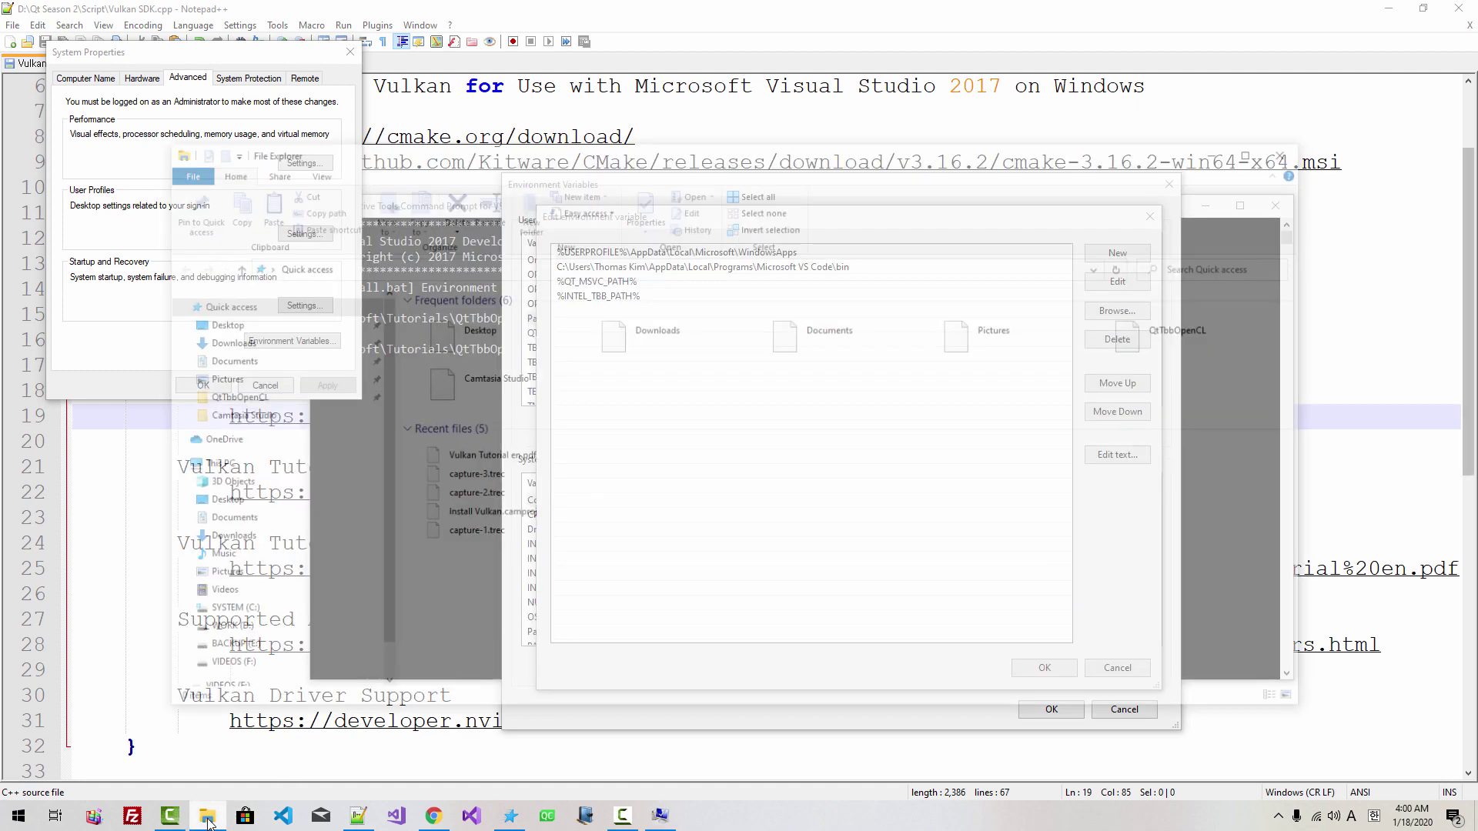
{"action": "left_click", "coordinate": [231, 615]}
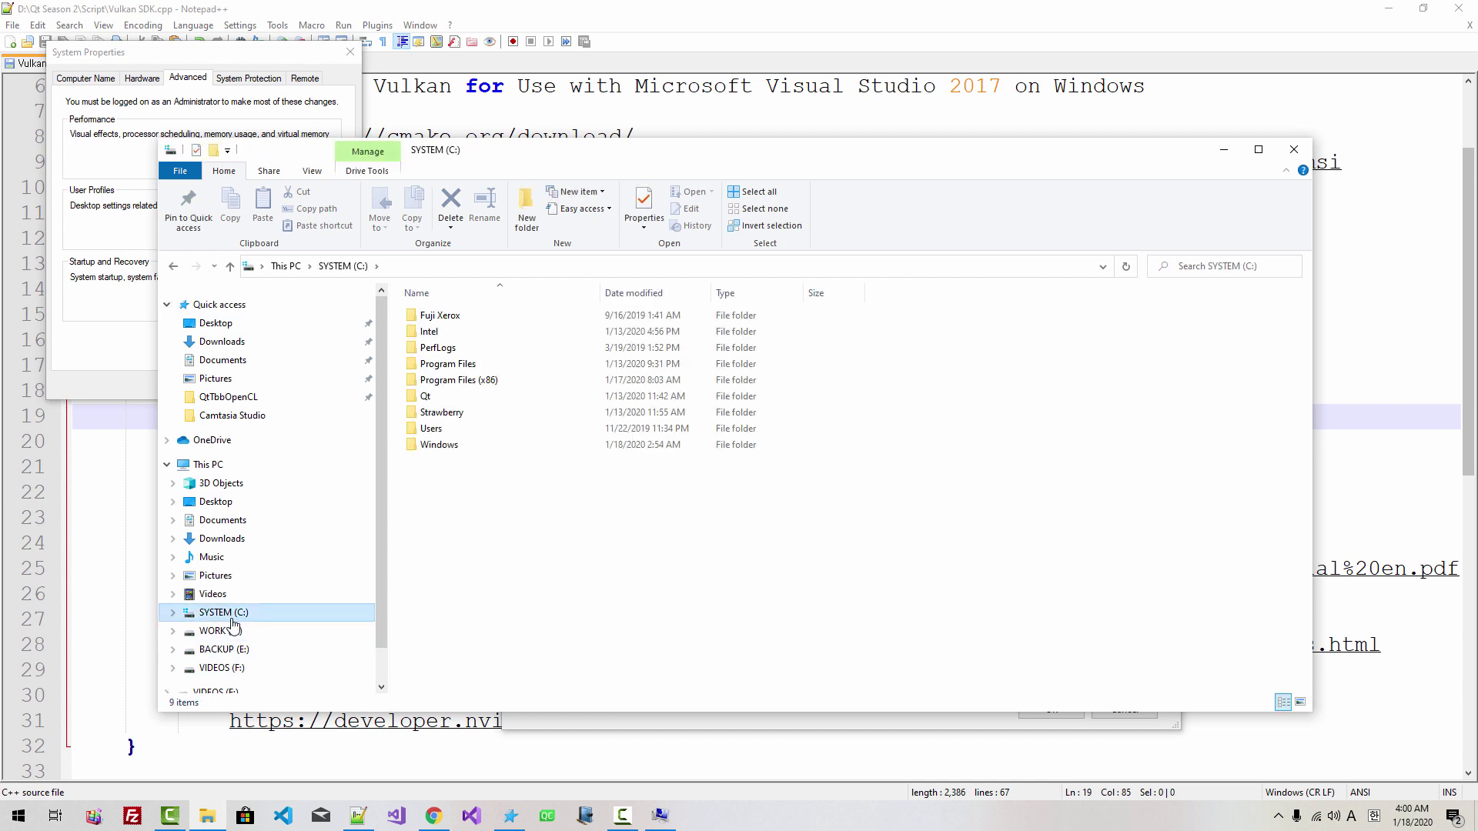
{"action": "left_click", "coordinate": [312, 174]}
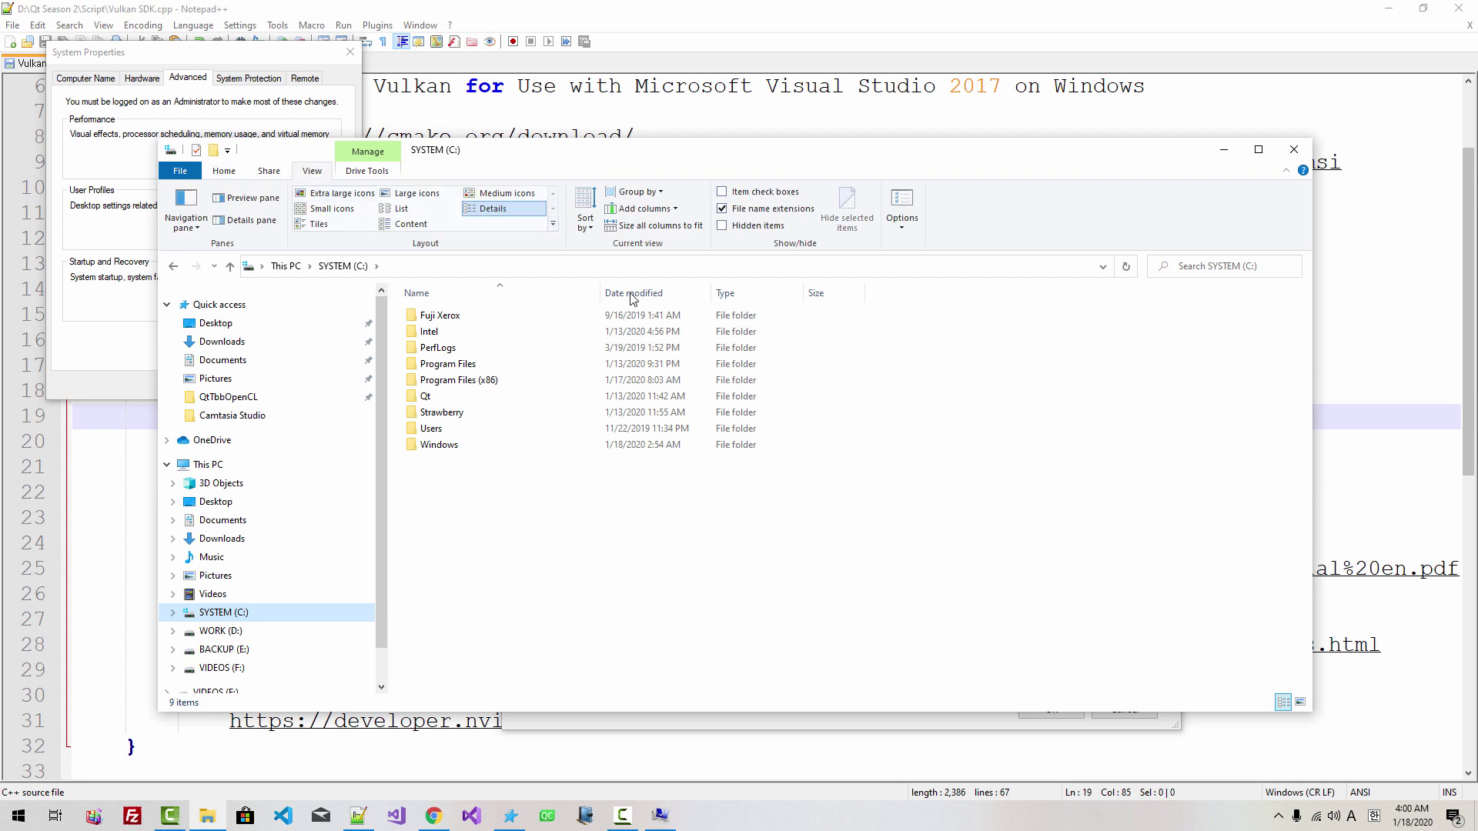
{"action": "left_click", "coordinate": [723, 226]}
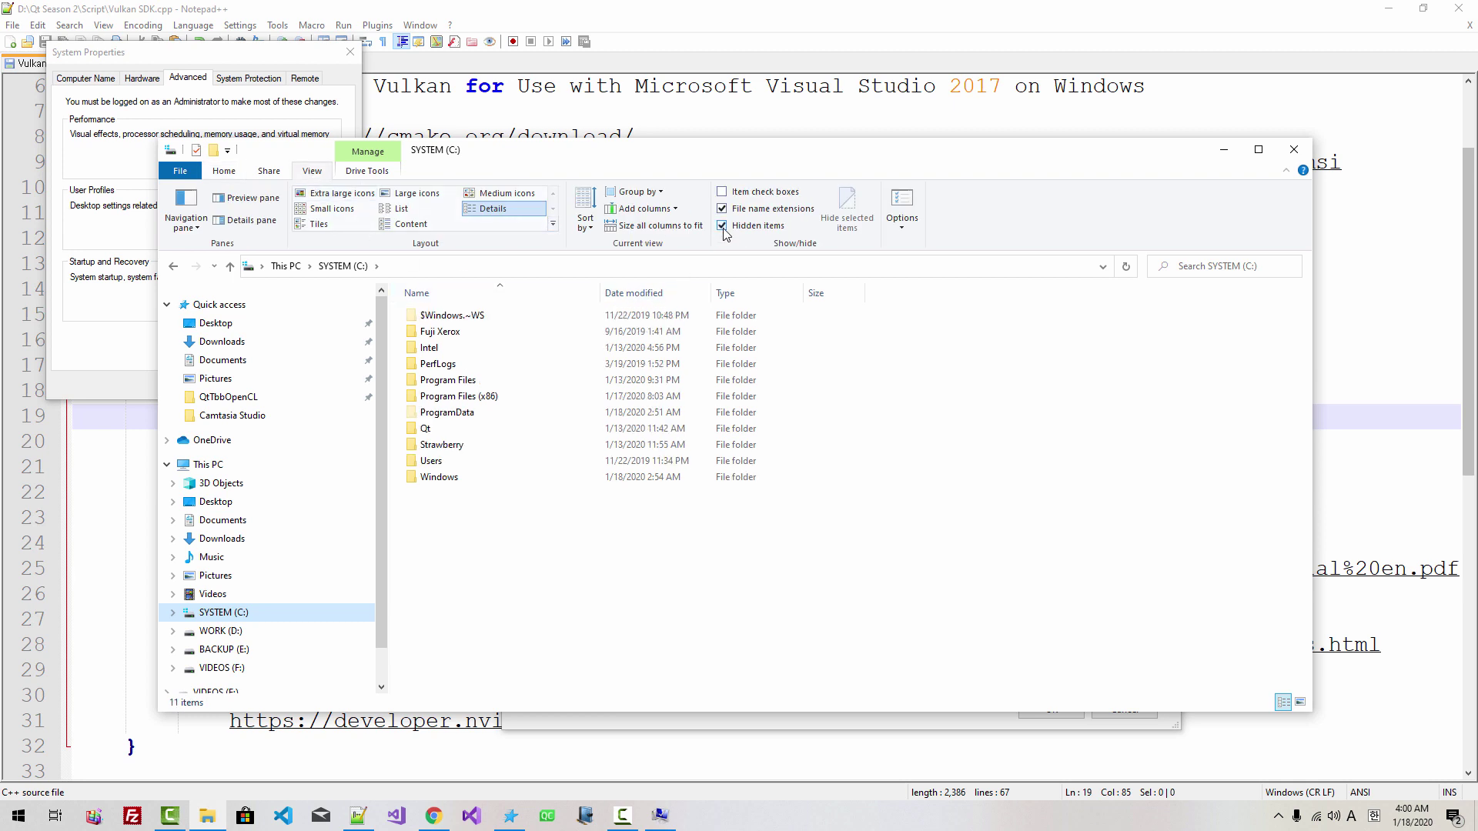
Browse from the Users folder through the account's profile folder to AppData\Local\Microsoft\WindowsApps.
{"action": "double_click", "coordinate": [432, 462]}
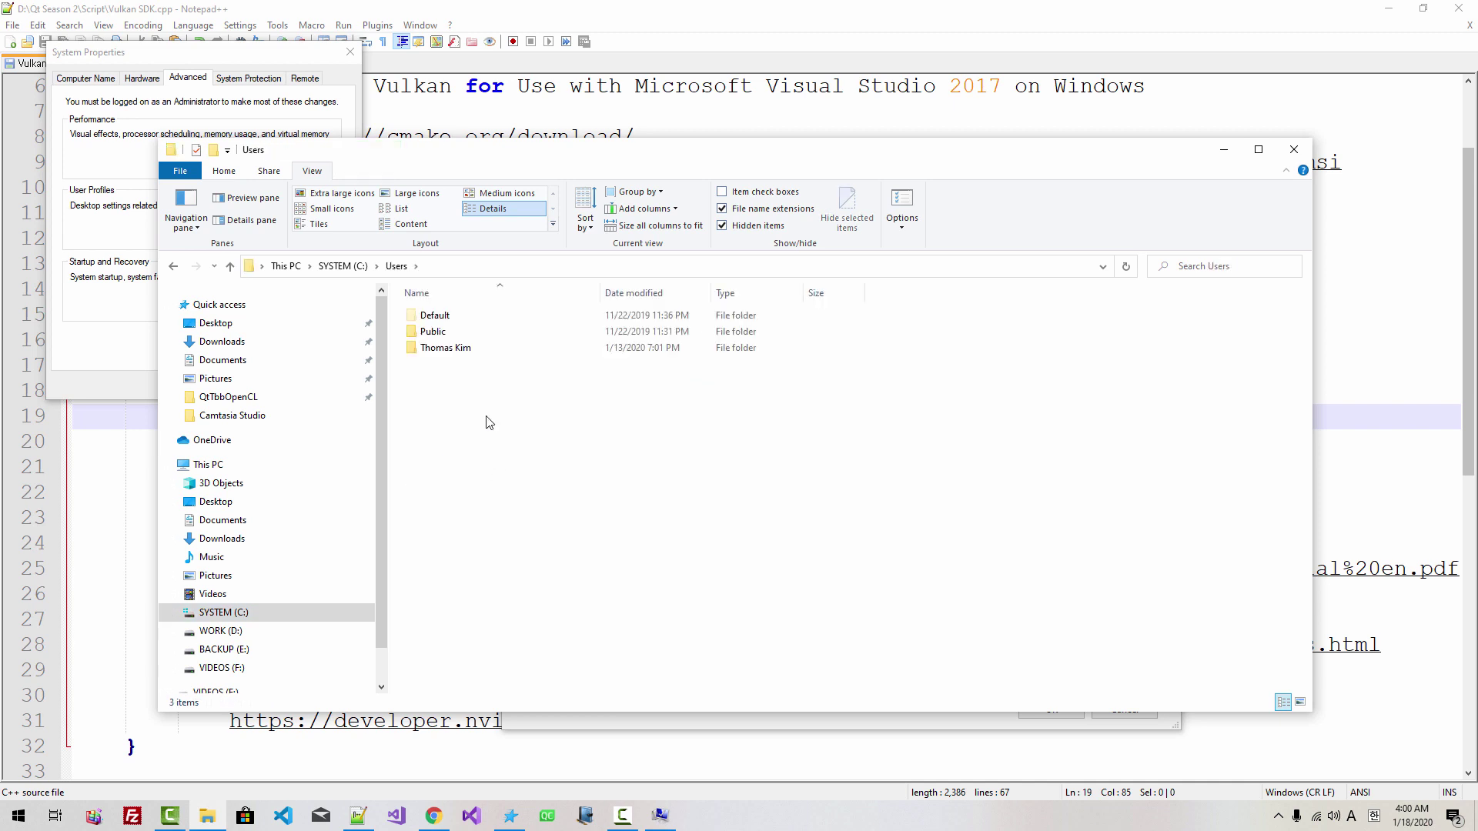
{"action": "double_click", "coordinate": [459, 354]}
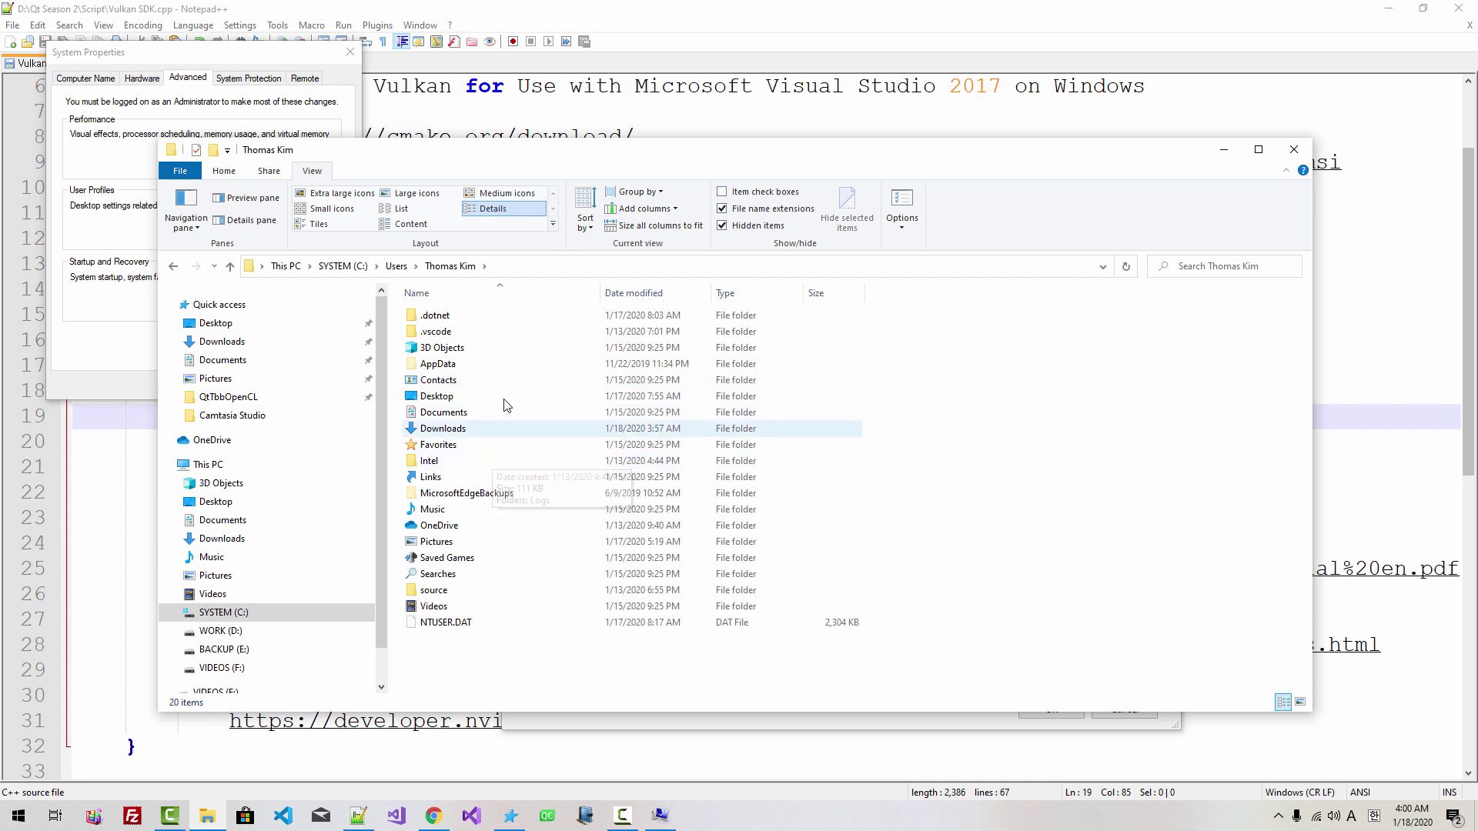
{"action": "left_click", "coordinate": [452, 367]}
{"action": "double_click", "coordinate": [450, 369]}
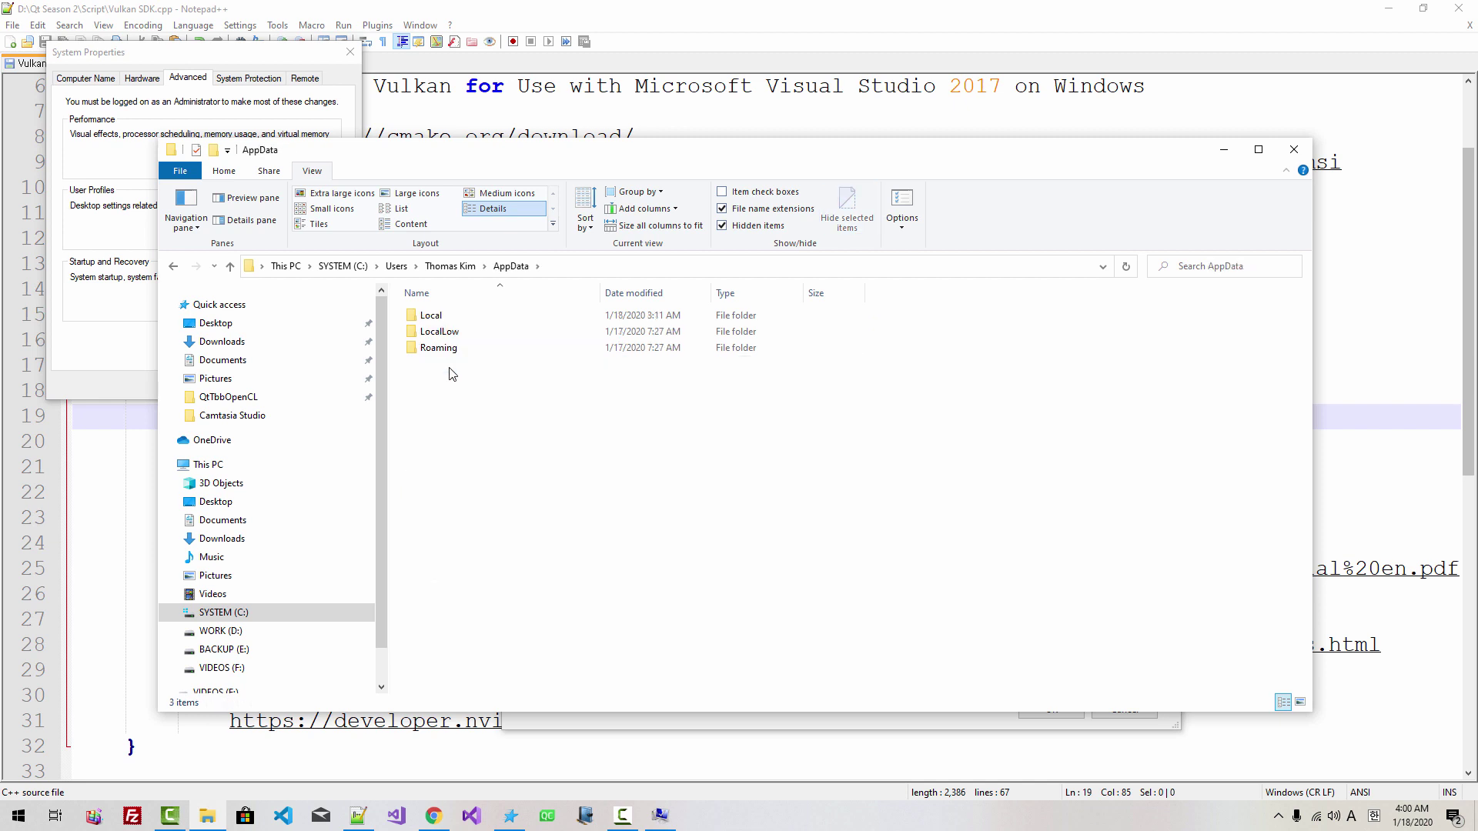
{"action": "double_click", "coordinate": [431, 315]}
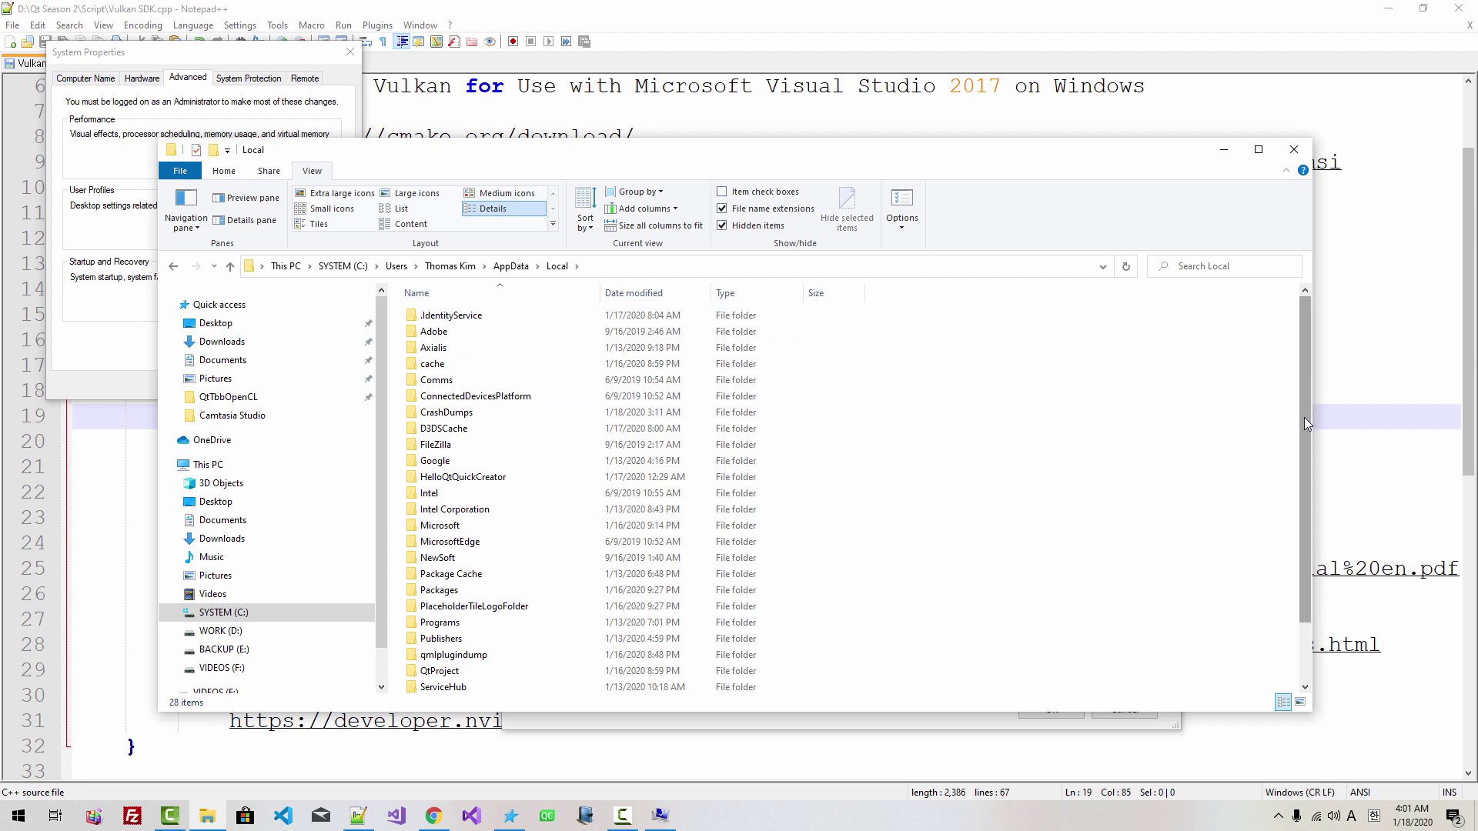
{"action": "left_click_drag", "start_coordinate": [1306, 423], "coordinate": [1303, 493]}
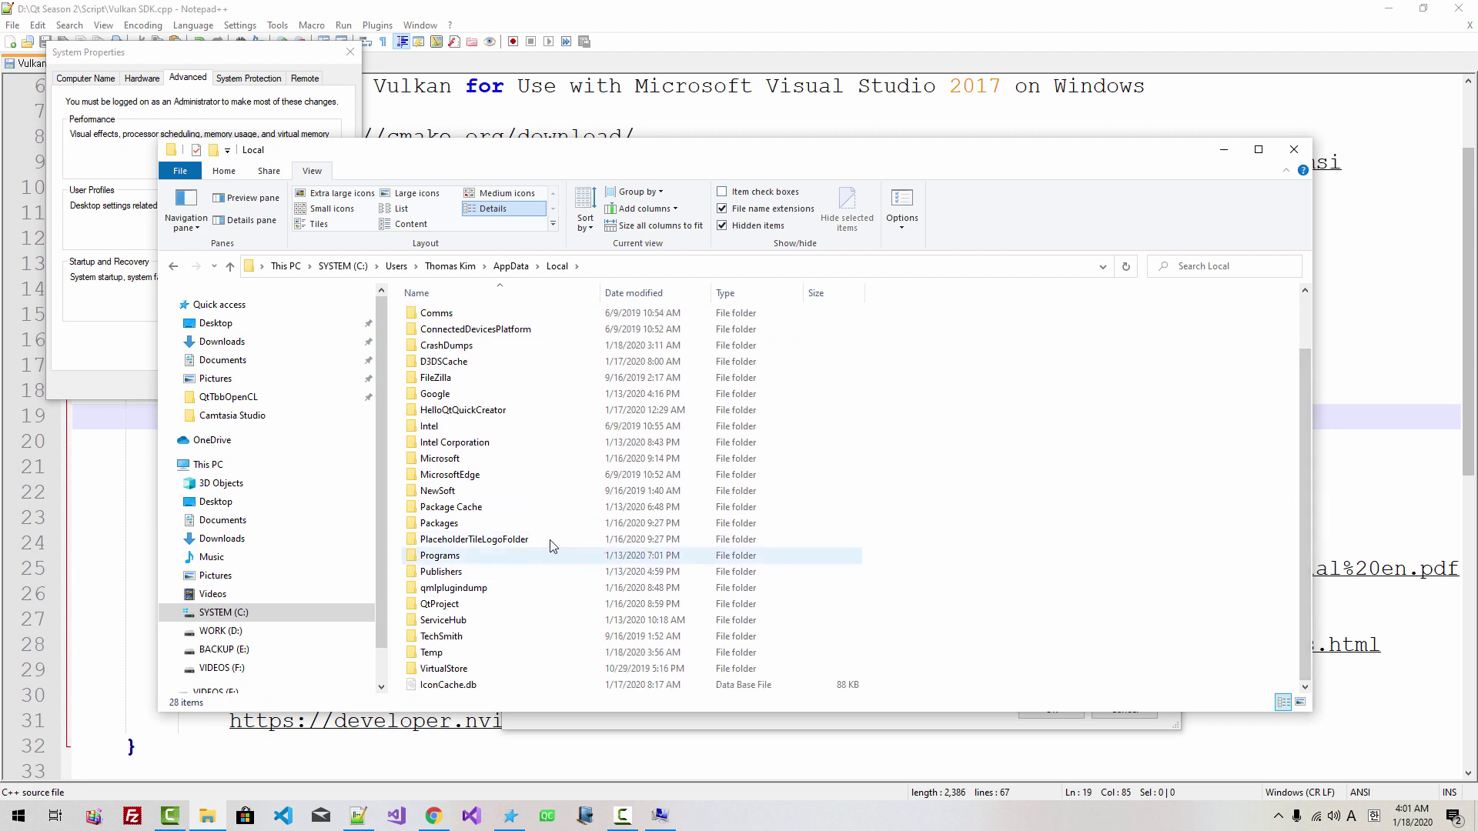
{"action": "double_click", "coordinate": [451, 460]}
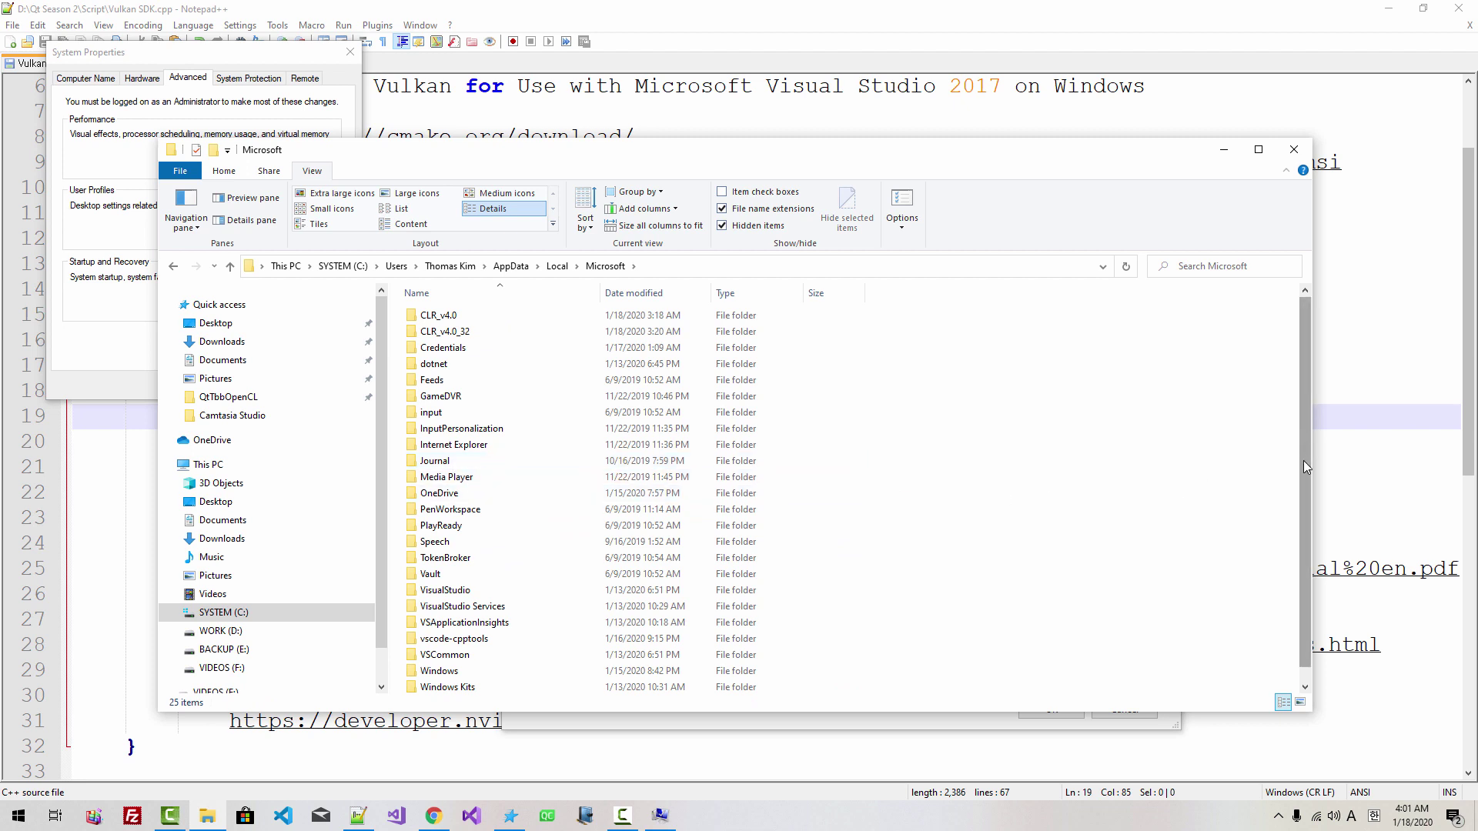
{"action": "left_click_drag", "start_coordinate": [1304, 466], "coordinate": [1305, 495]}
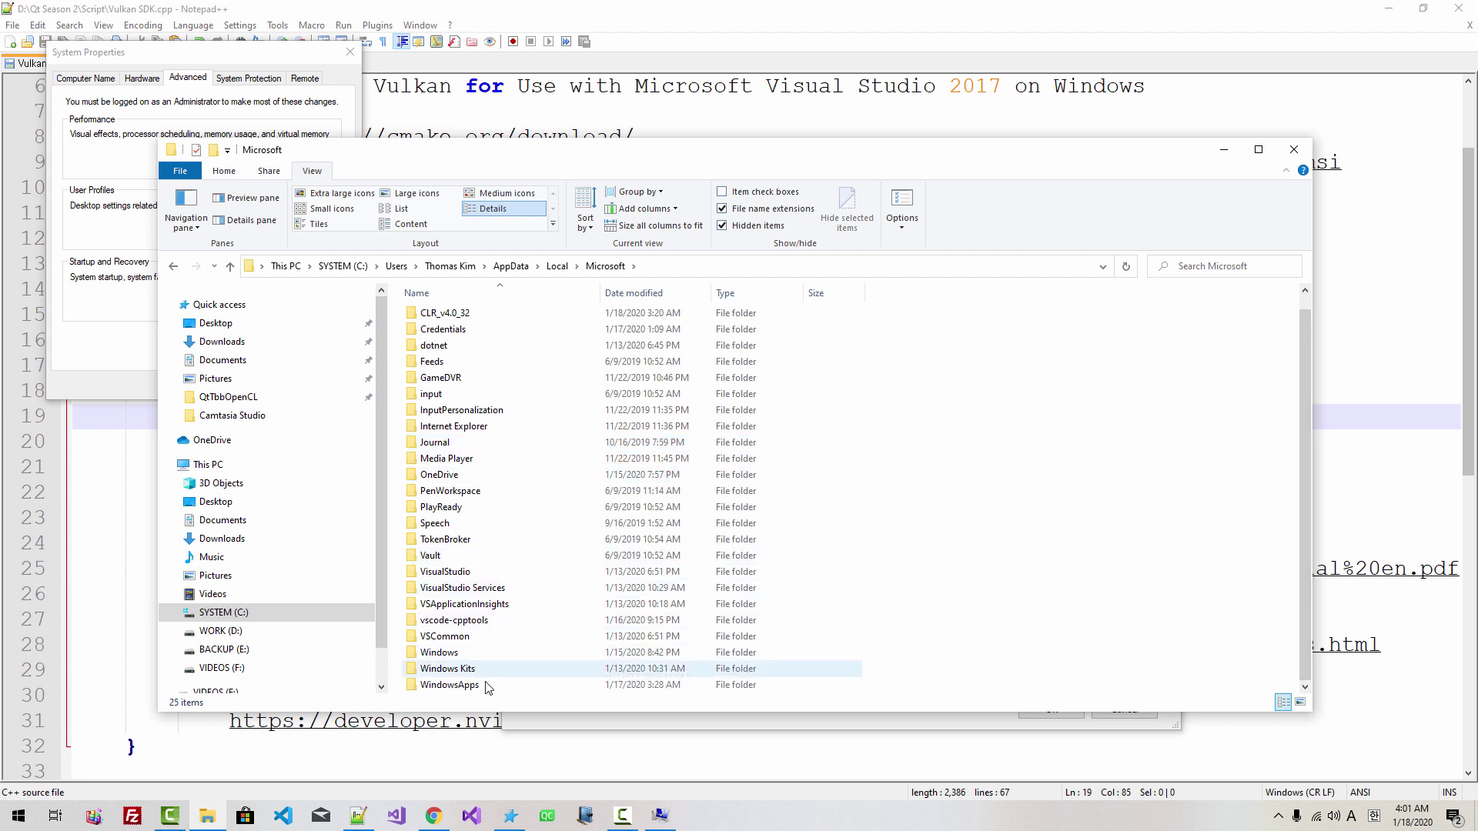
{"action": "double_click", "coordinate": [462, 685]}
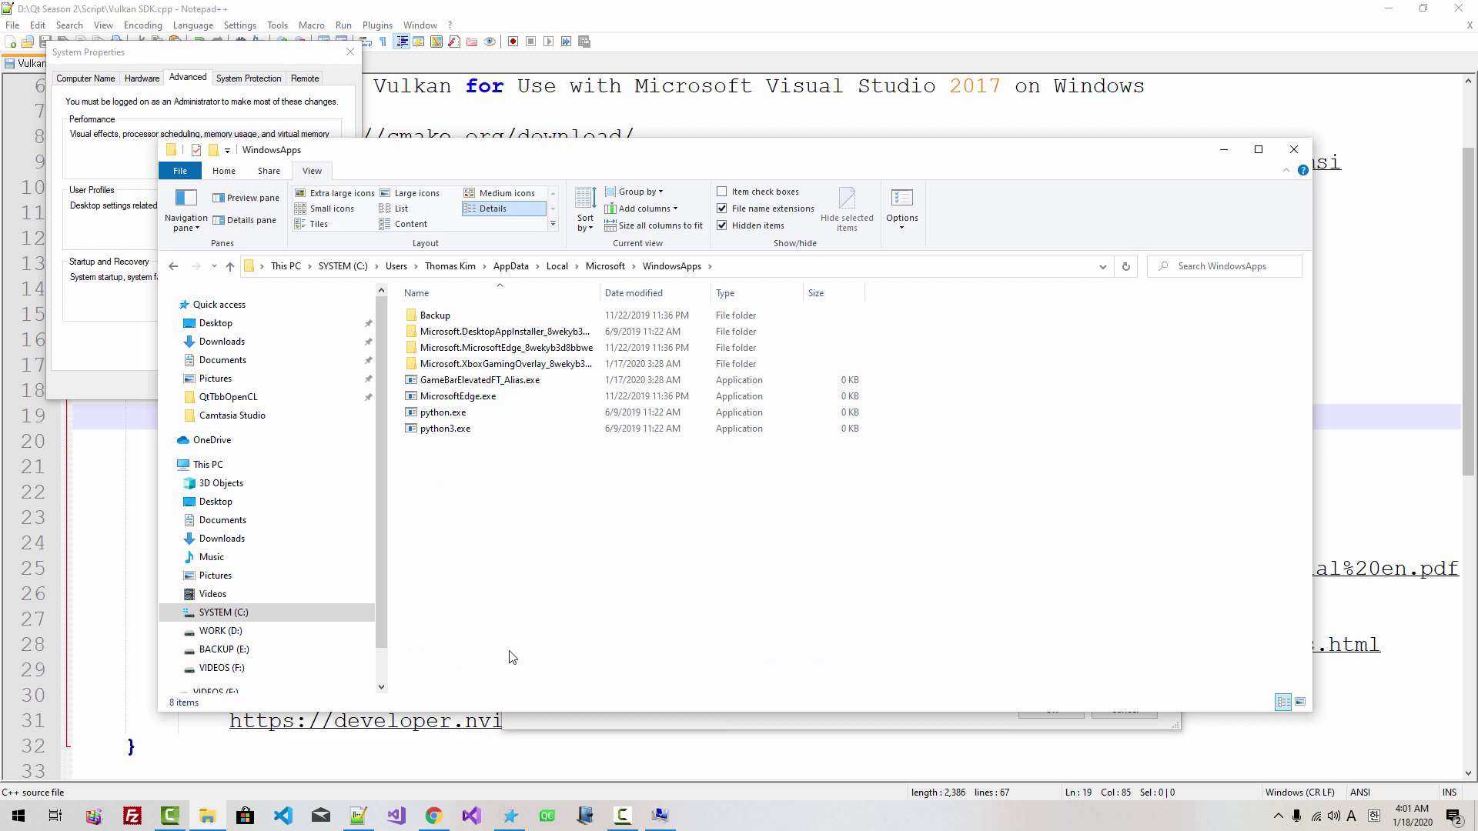
Compare the WindowsApps folder's path with the Path entry, examine python.exe and python3.exe and their sizes, and close File Explorer.
{"action": "left_click_drag", "start_coordinate": [703, 151], "coordinate": [999, 408]}
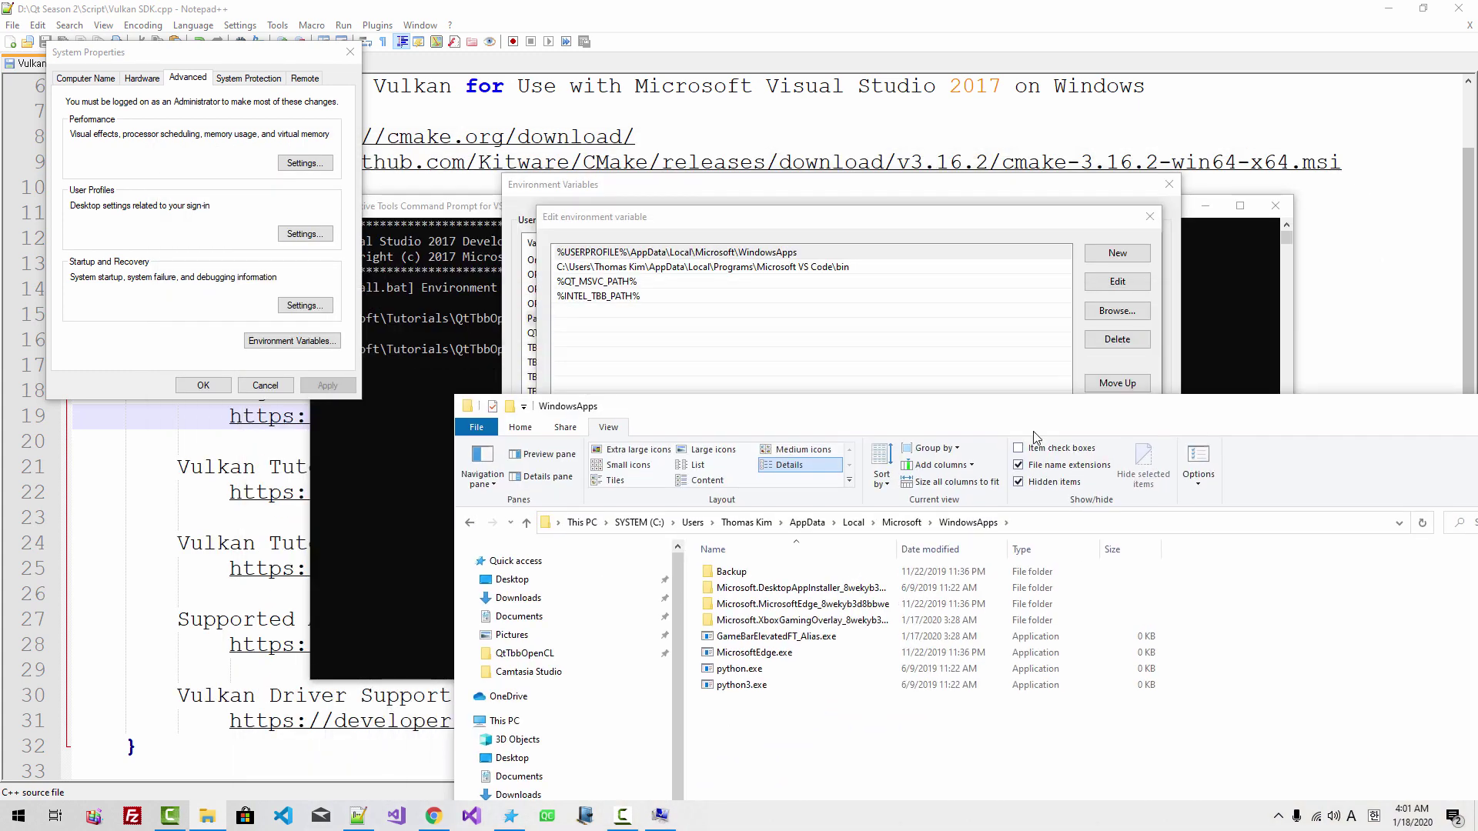
{"action": "left_click", "coordinate": [1075, 550]}
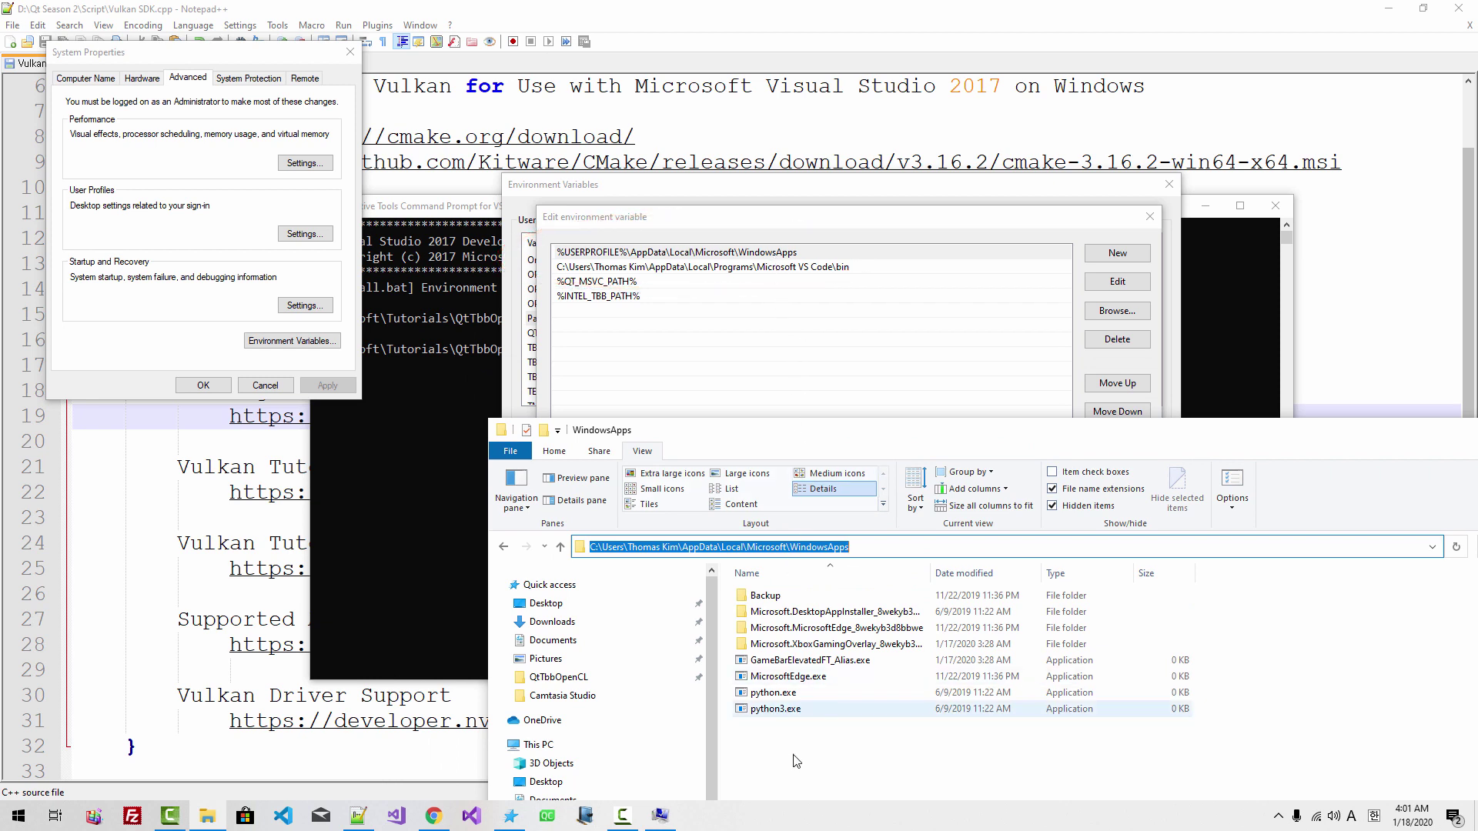
{"action": "left_click", "coordinate": [786, 693]}
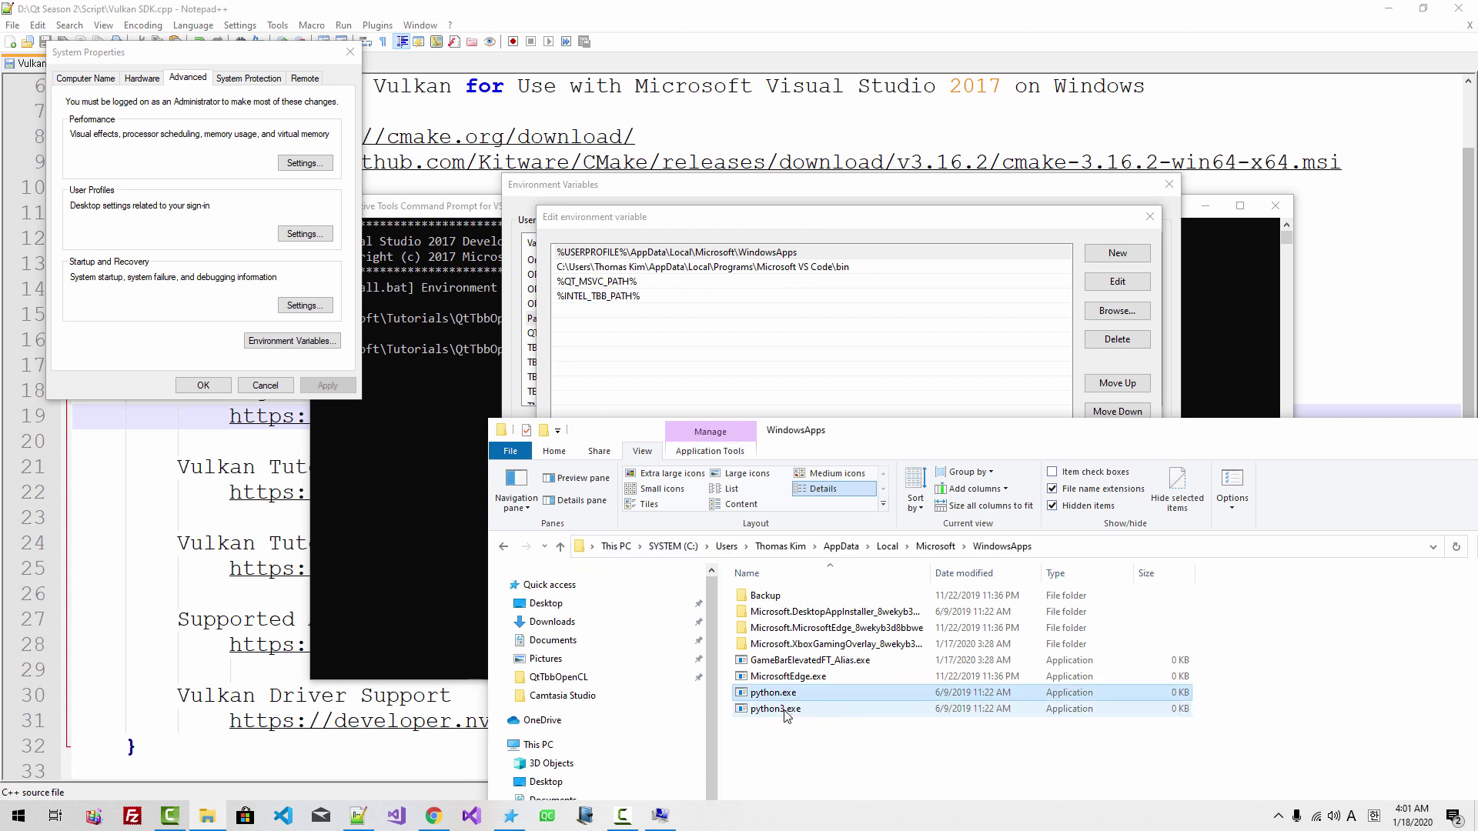
{"action": "left_click", "coordinate": [785, 712]}
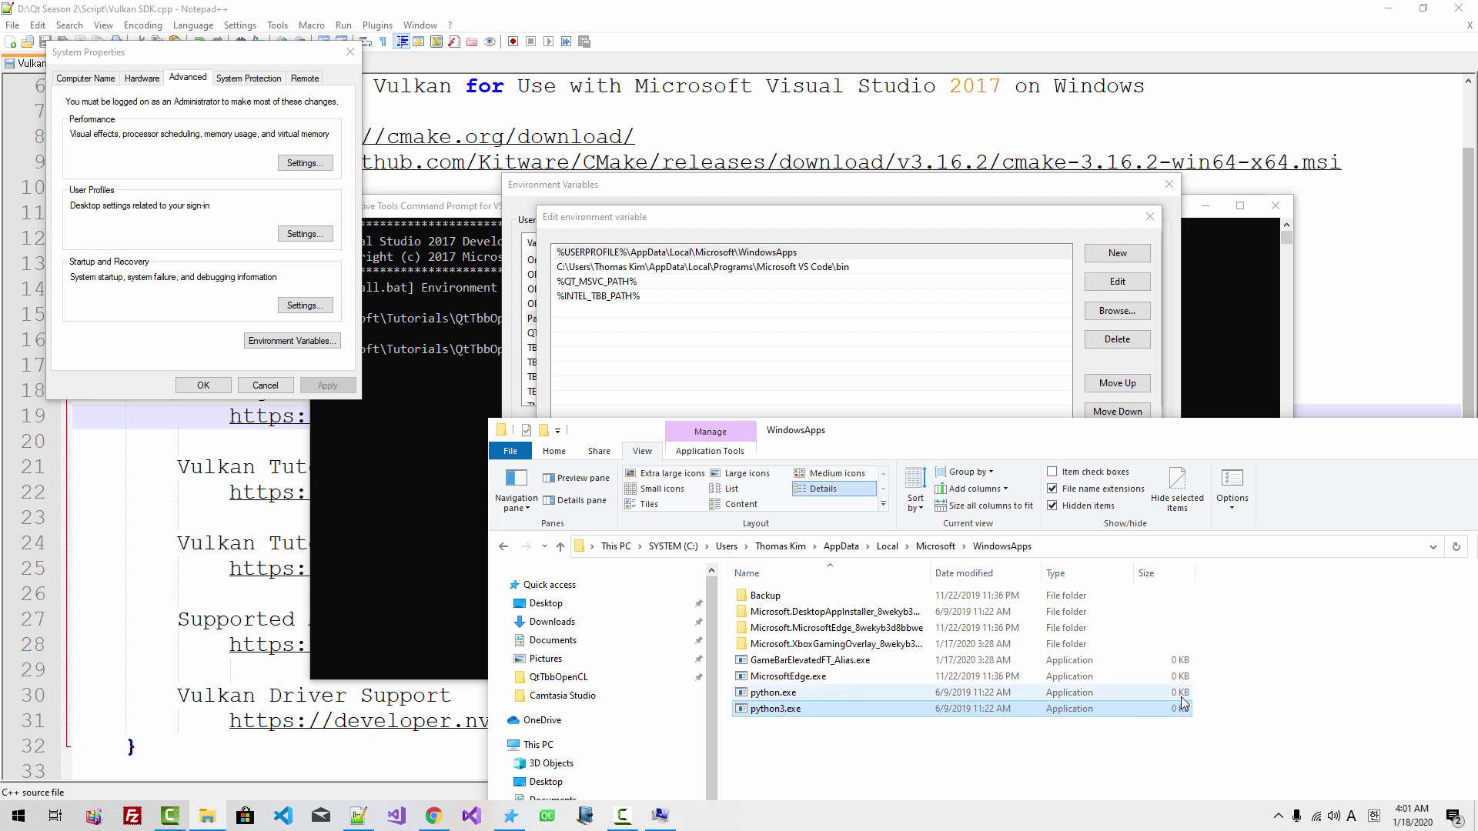
{"action": "left_click", "coordinate": [784, 695]}
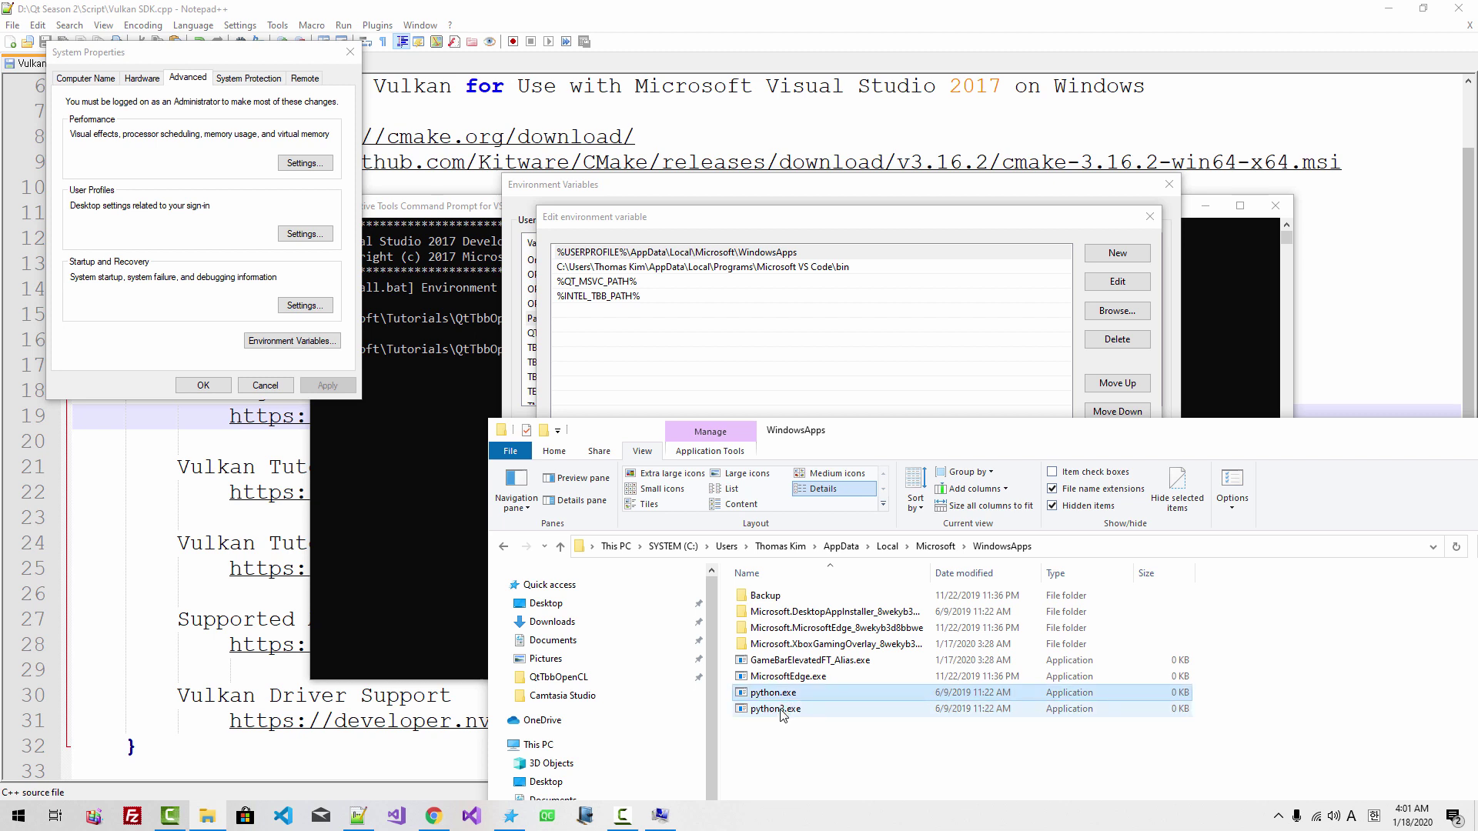
{"action": "left_click", "coordinate": [783, 711]}
{"action": "left_click", "coordinate": [780, 695]}
{"action": "left_click", "coordinate": [777, 710]}
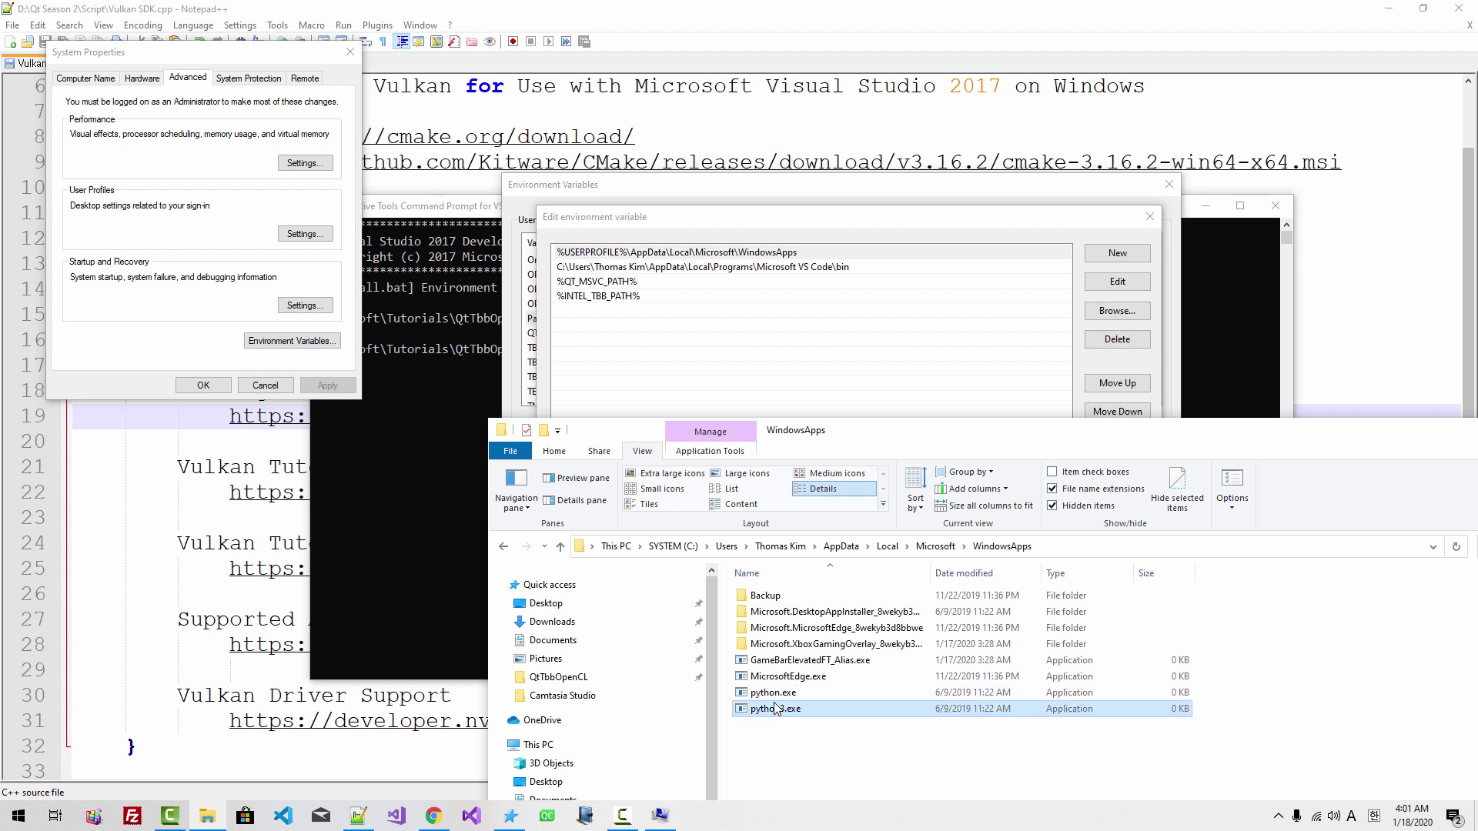
{"action": "left_click", "coordinate": [779, 694]}
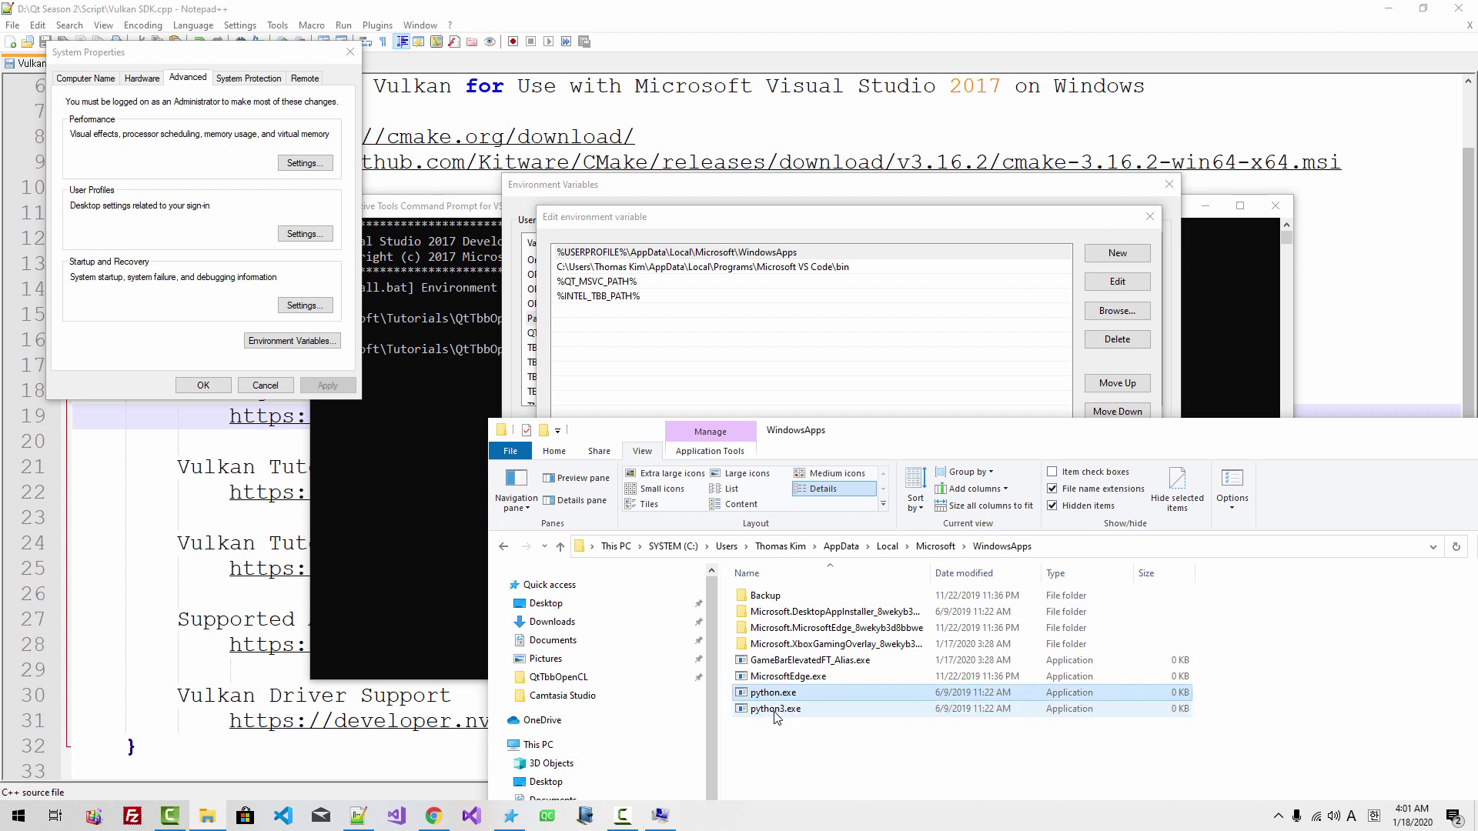
{"action": "left_click", "coordinate": [777, 710]}
{"action": "key", "text": "alt+F4"}
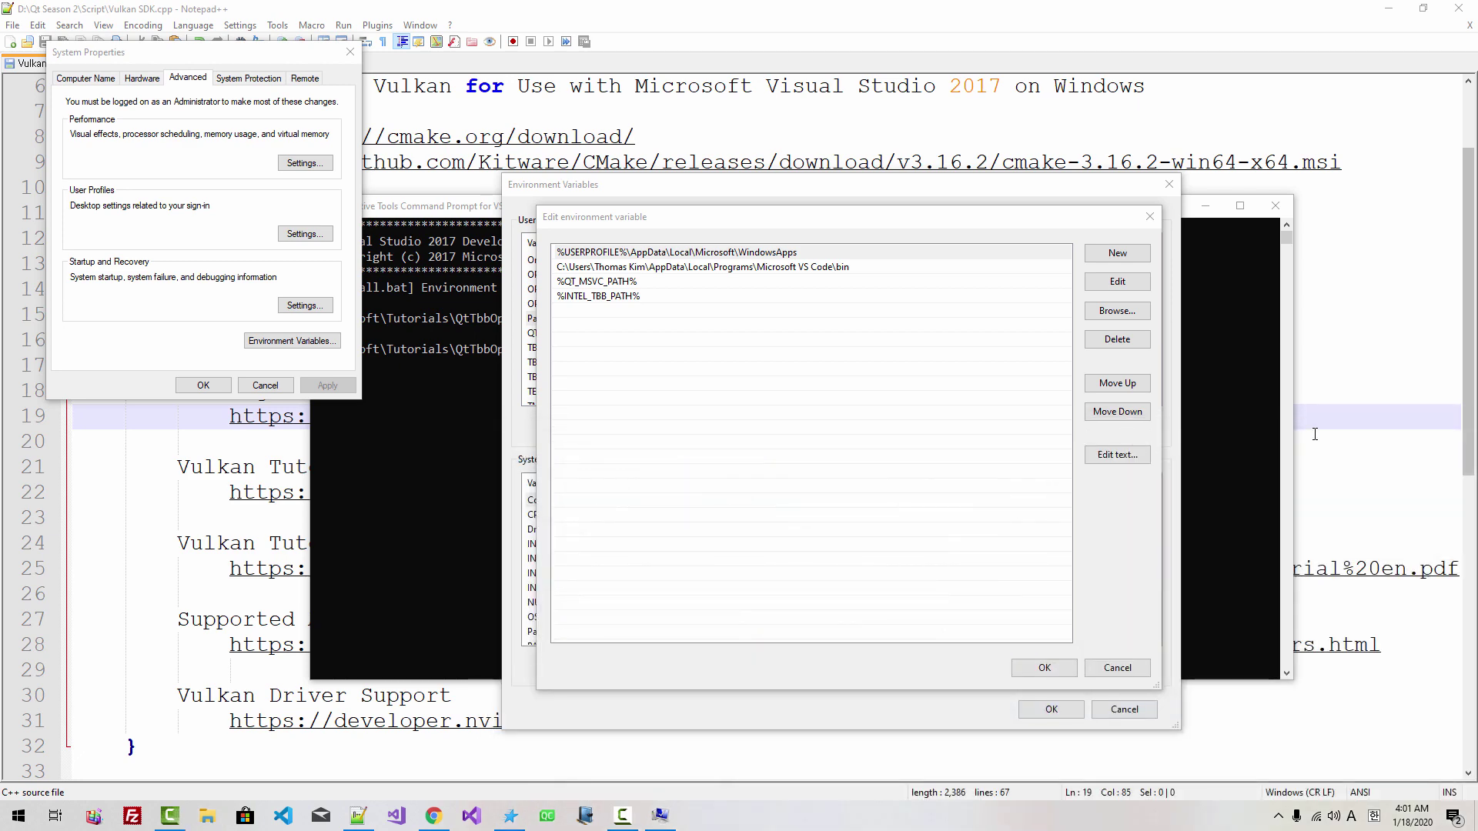
Delete the %USERPROFILE%\AppData\Local\Microsoft\WindowsApps entry from the user Path variable and save the environment variables.
{"action": "left_click", "coordinate": [776, 303]}
{"action": "left_click", "coordinate": [773, 257]}
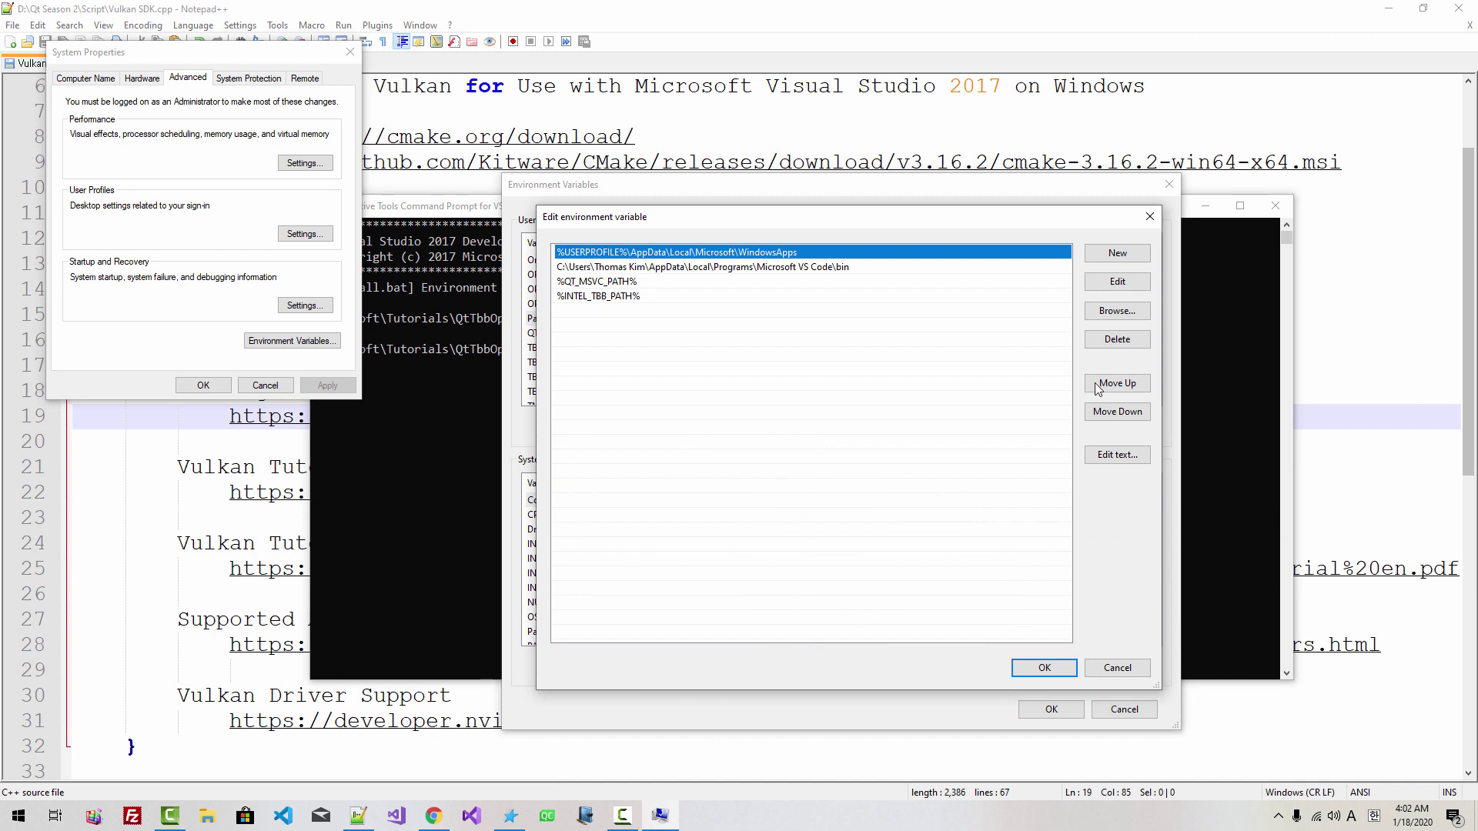
{"action": "left_click", "coordinate": [1117, 340]}
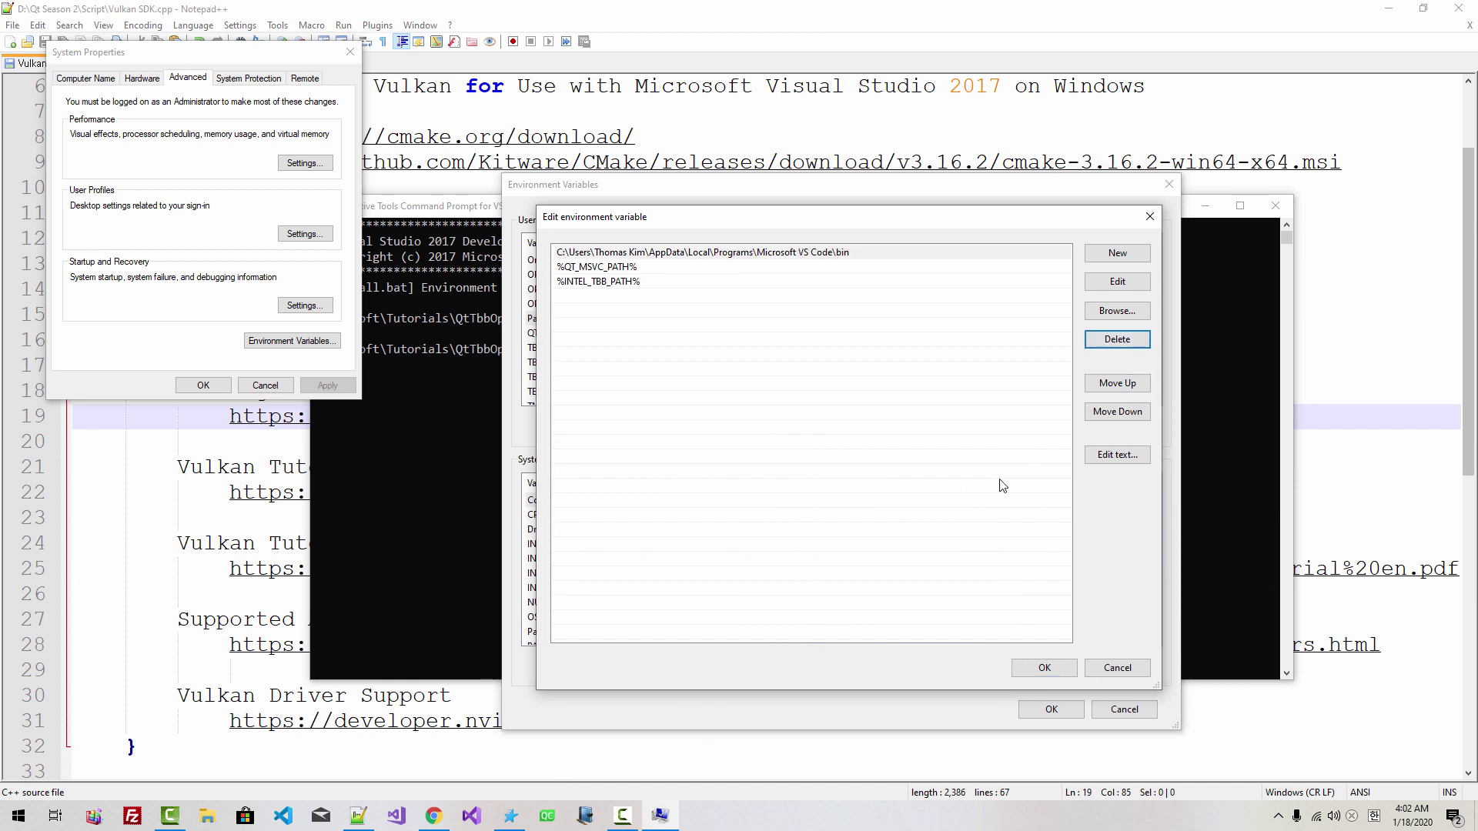
{"action": "left_click", "coordinate": [1041, 671]}
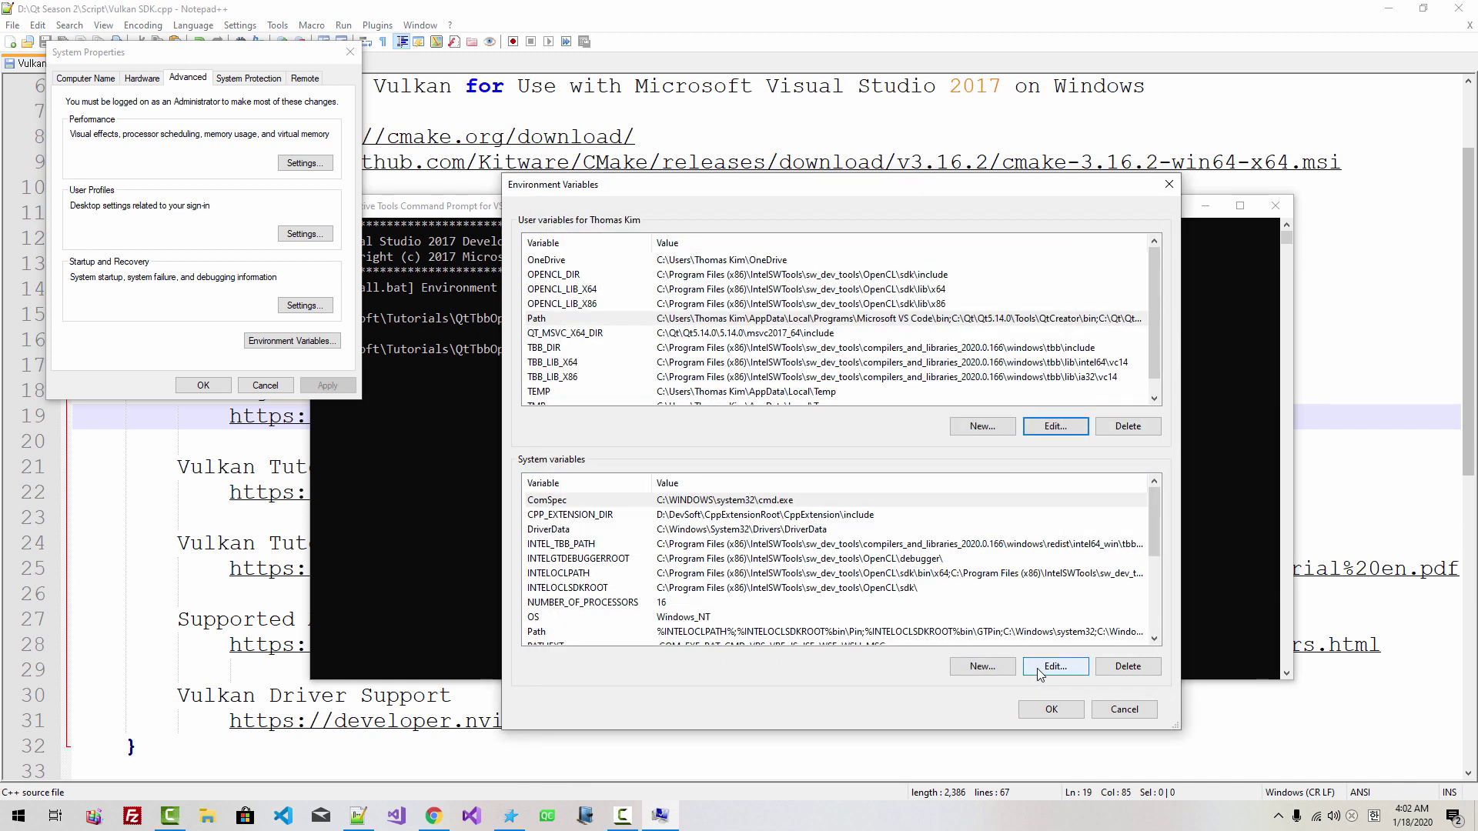
{"action": "left_click", "coordinate": [1043, 712]}
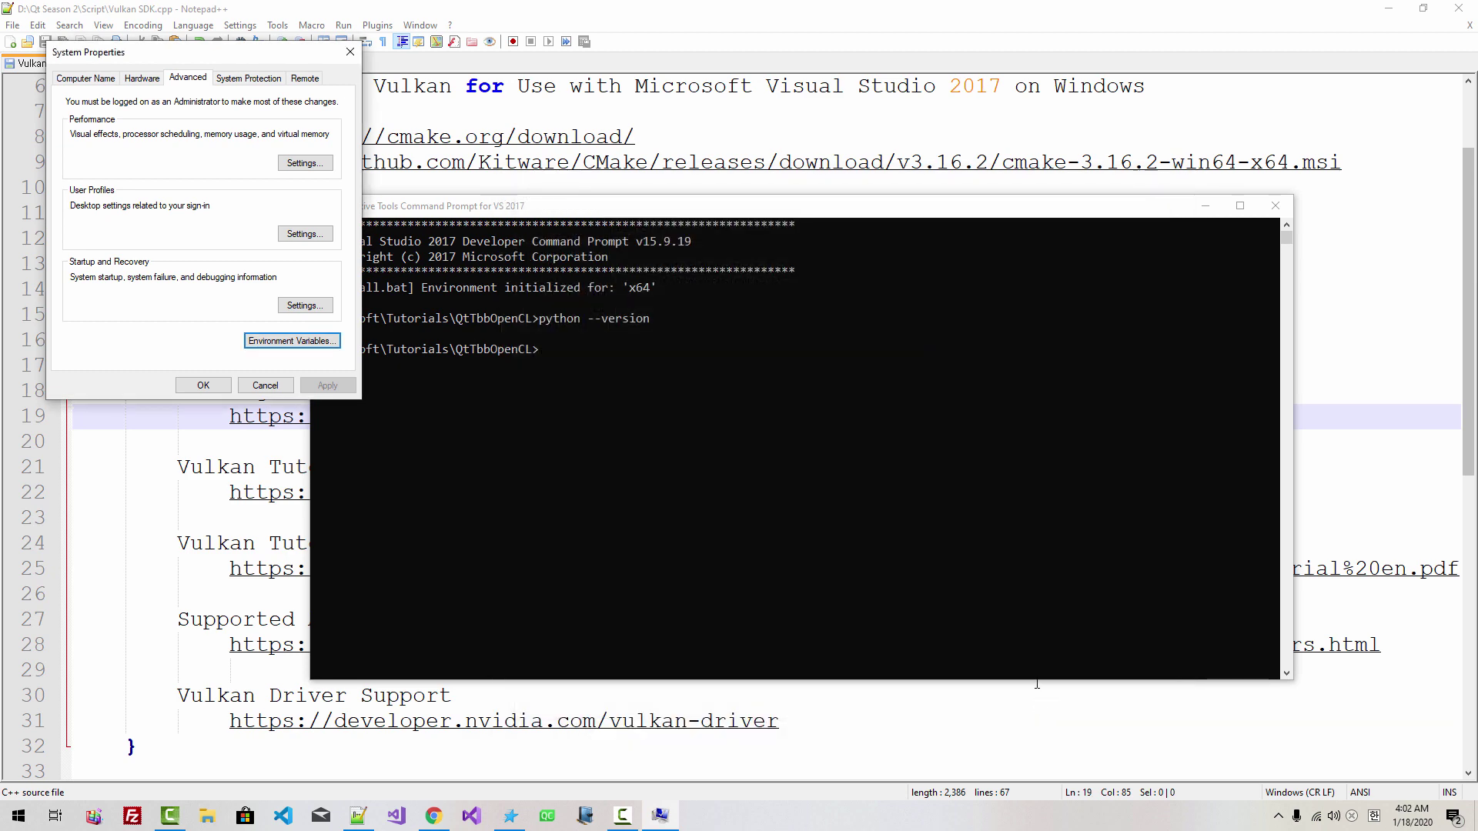
Close the old command prompt, open a new x64 Native Tools Command Prompt for VS 2017 and move its window clear of the notes' headings.
{"action": "left_click", "coordinate": [1276, 206]}
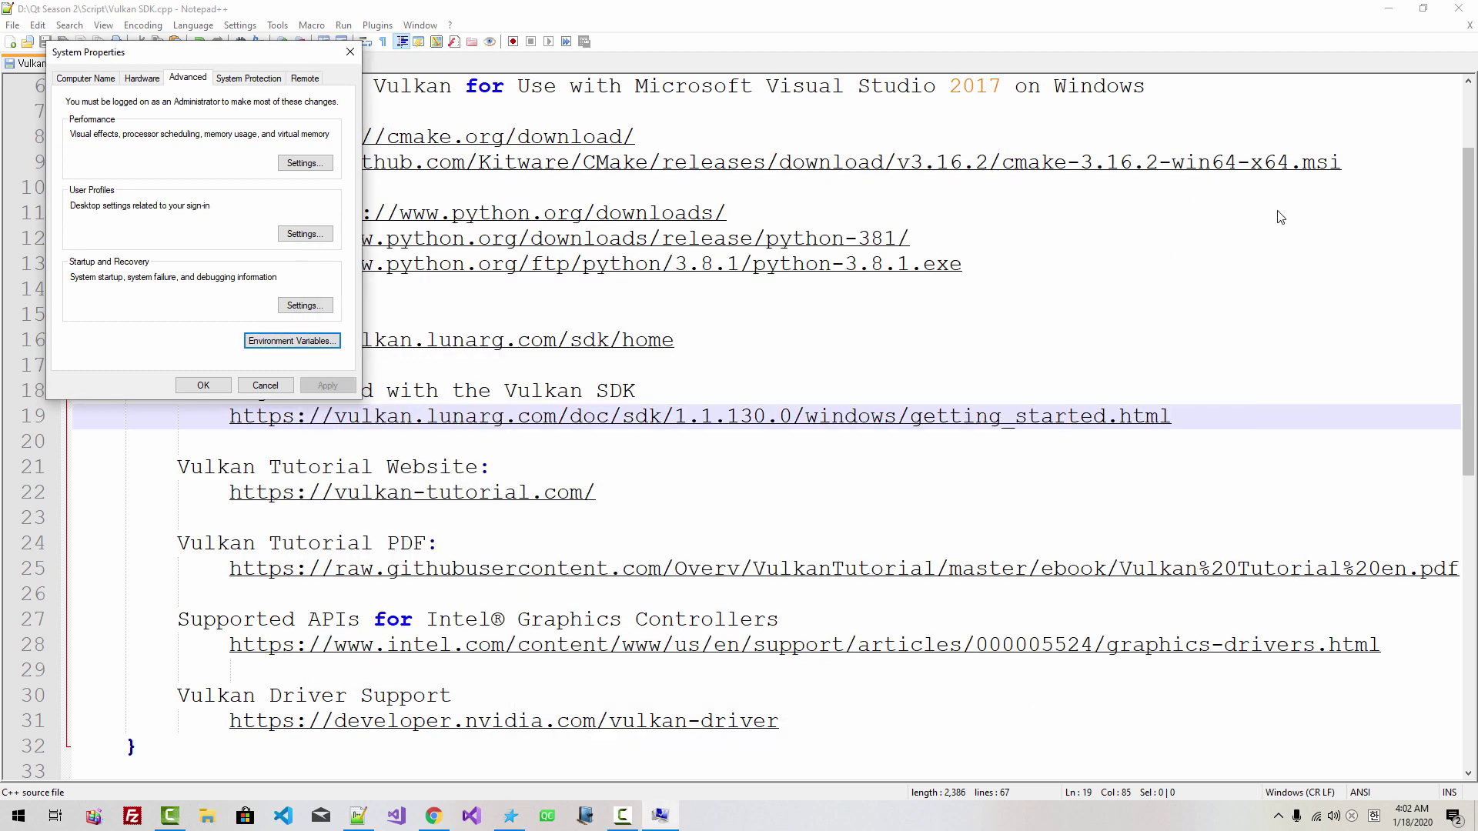
{"action": "left_click", "coordinate": [511, 816]}
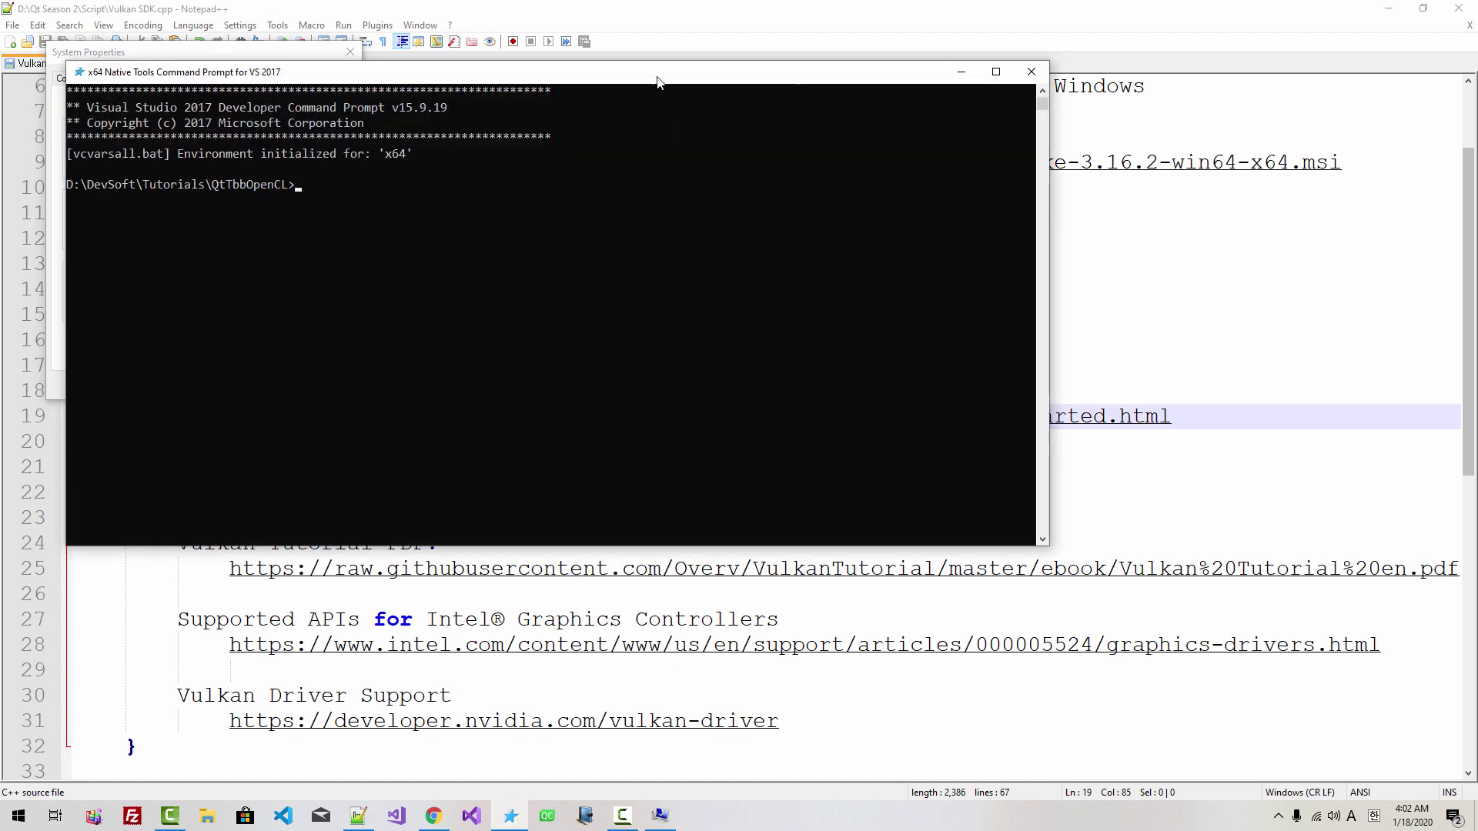
{"action": "left_click_drag", "start_coordinate": [657, 81], "coordinate": [987, 248]}
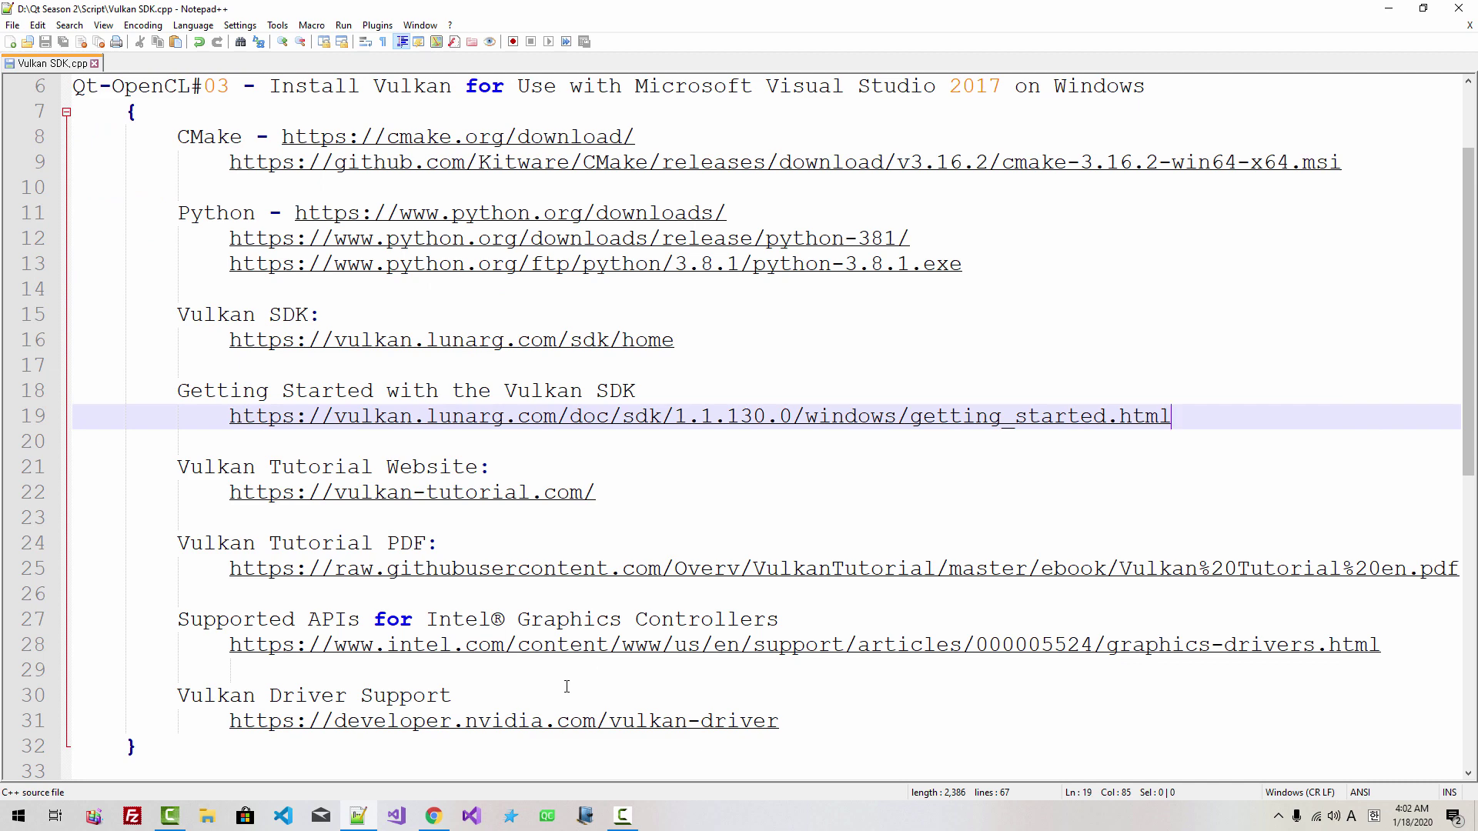
{"action": "key", "text": "alt+Tab"}
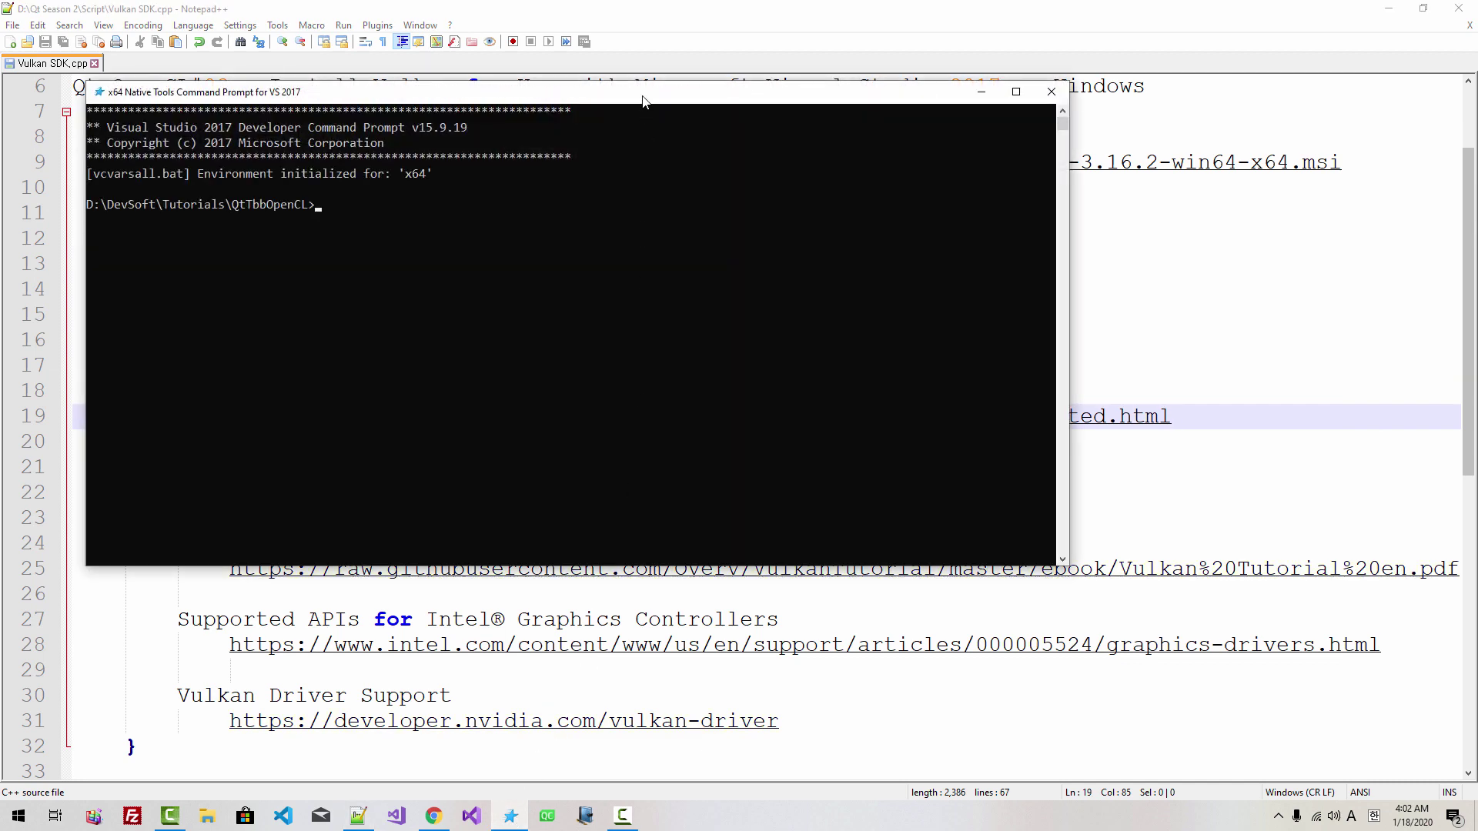
{"action": "left_click_drag", "start_coordinate": [644, 100], "coordinate": [936, 268]}
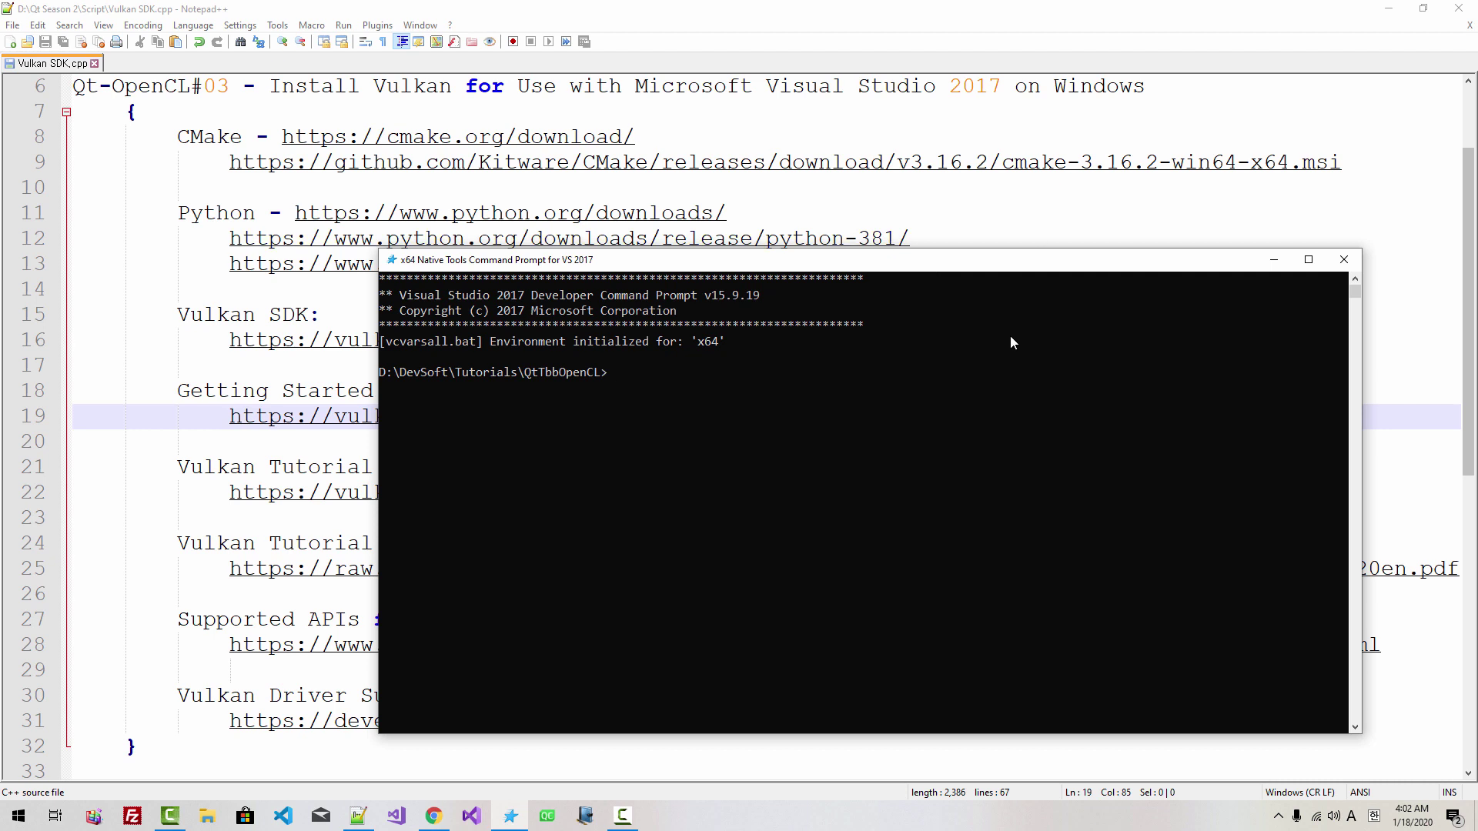
Check the Python version with python --version in the command prompt and examine the response.
{"action": "type", "text": "python --version"}
{"action": "key", "text": "Return"}
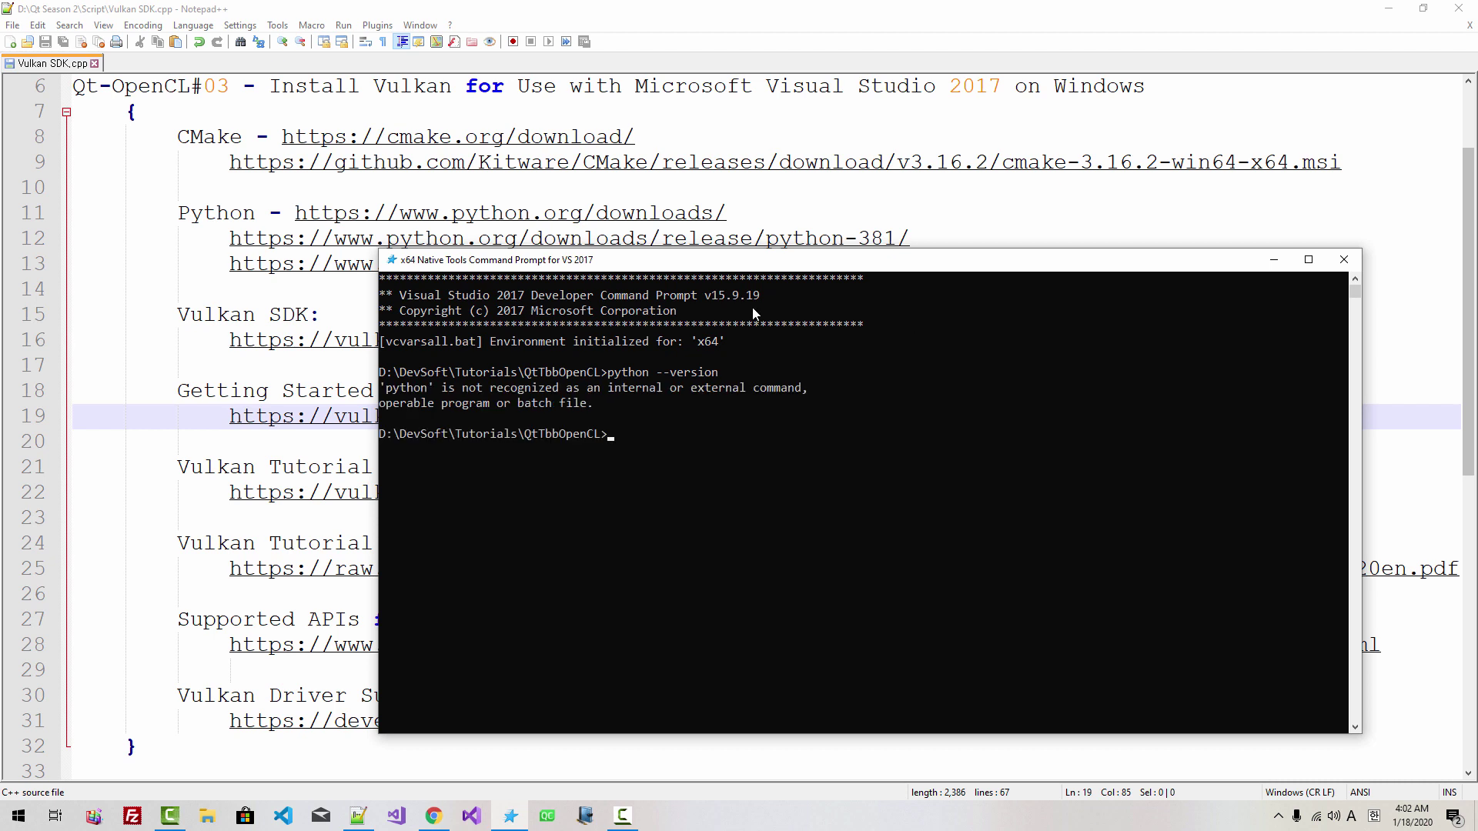
{"action": "left_click_drag", "start_coordinate": [429, 391], "coordinate": [818, 396]}
{"action": "left_click", "coordinate": [629, 383]}
Open the Getting Started with the Vulkan SDK link from the notes and highlight the Python version requirement under System Requirements.
{"action": "double_click", "coordinate": [375, 416]}
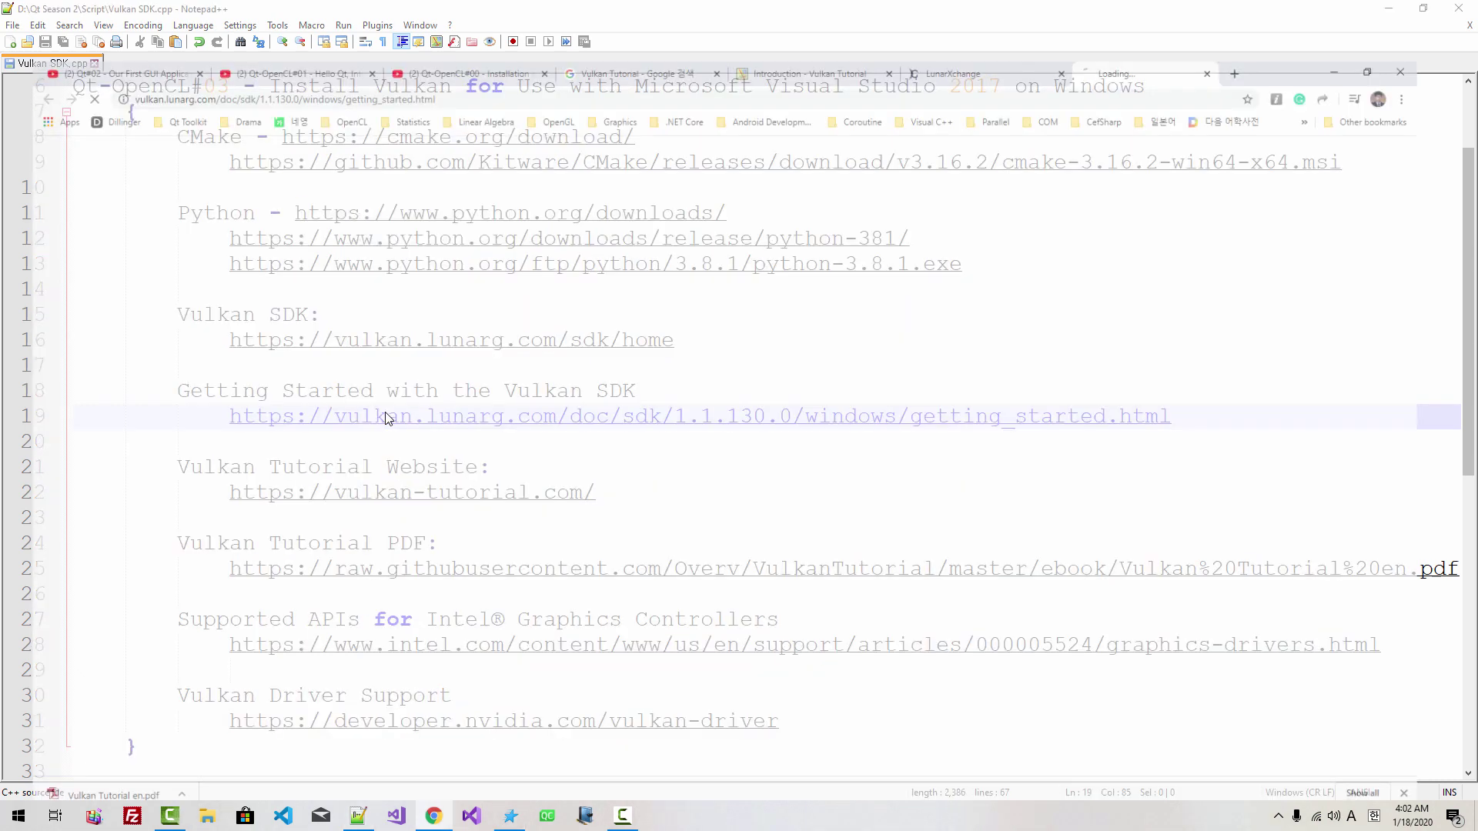
{"action": "scroll", "coordinate": [393, 409], "scroll_direction": "down", "scroll_amount": 7}
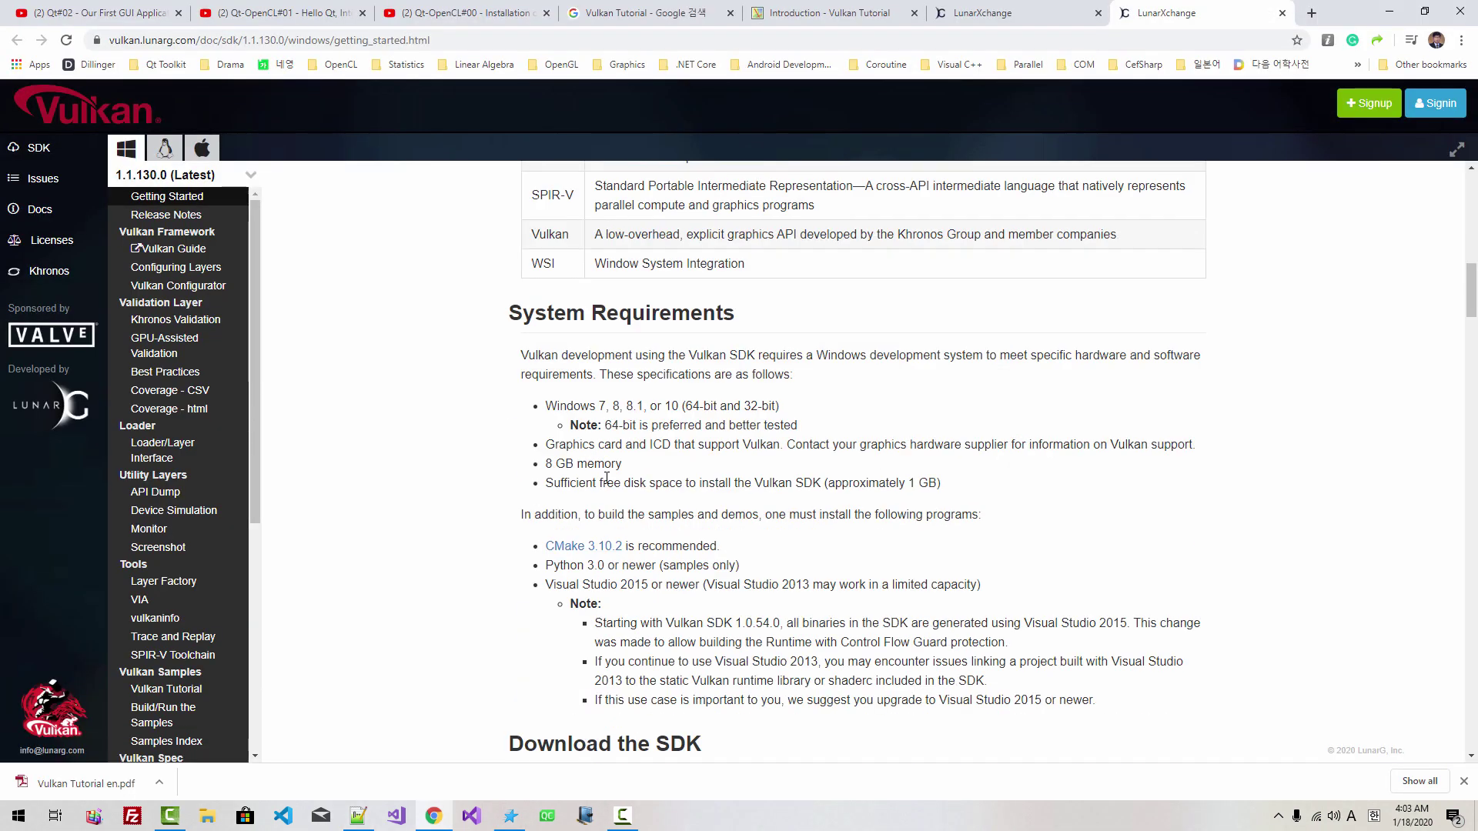
{"action": "scroll", "coordinate": [597, 524], "scroll_direction": "down", "scroll_amount": 1}
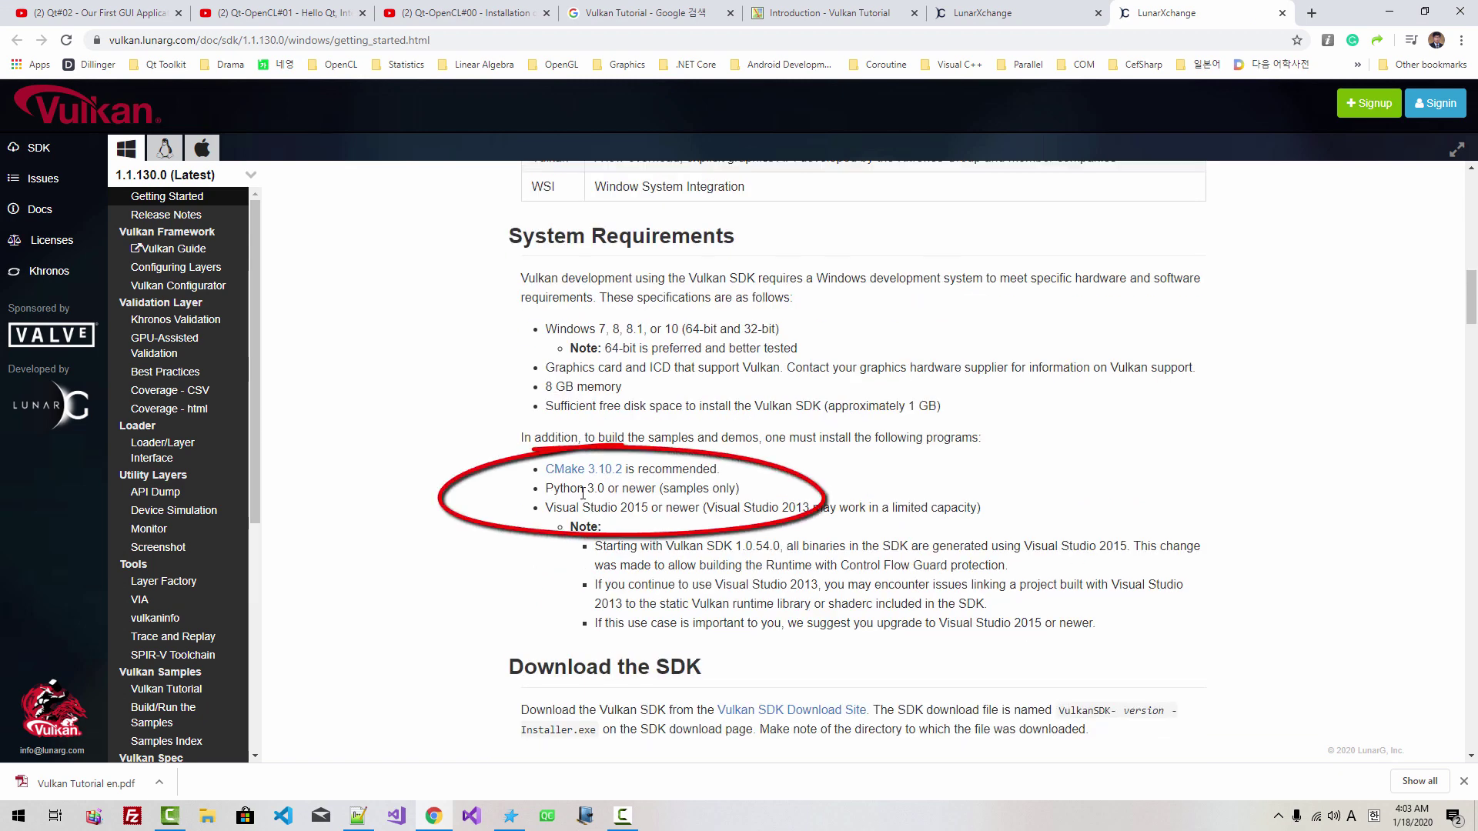
{"action": "left_click_drag", "start_coordinate": [584, 494], "coordinate": [743, 501]}
{"action": "left_click", "coordinate": [587, 492]}
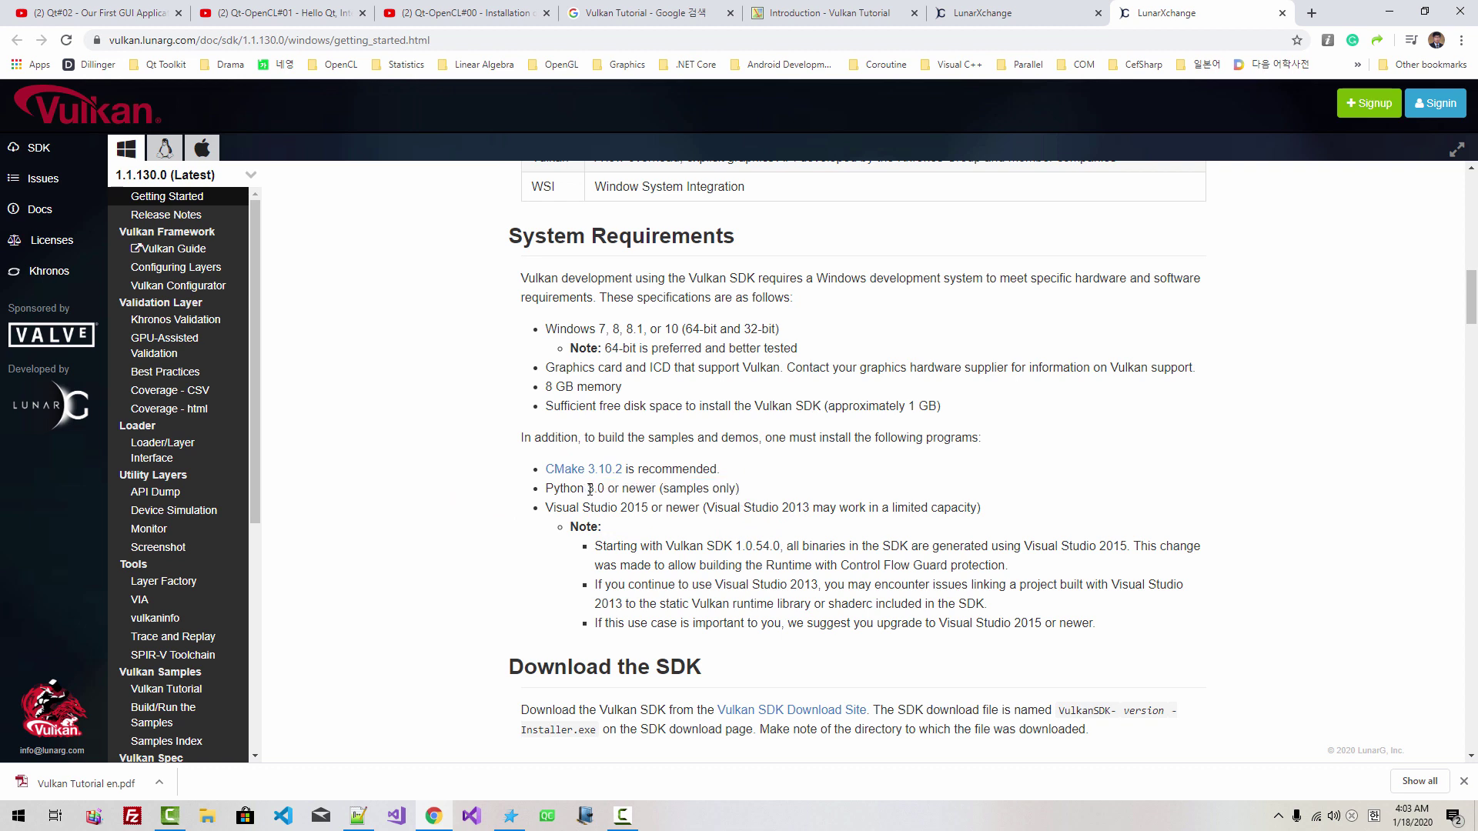
{"action": "left_click_drag", "start_coordinate": [587, 490], "coordinate": [745, 500]}
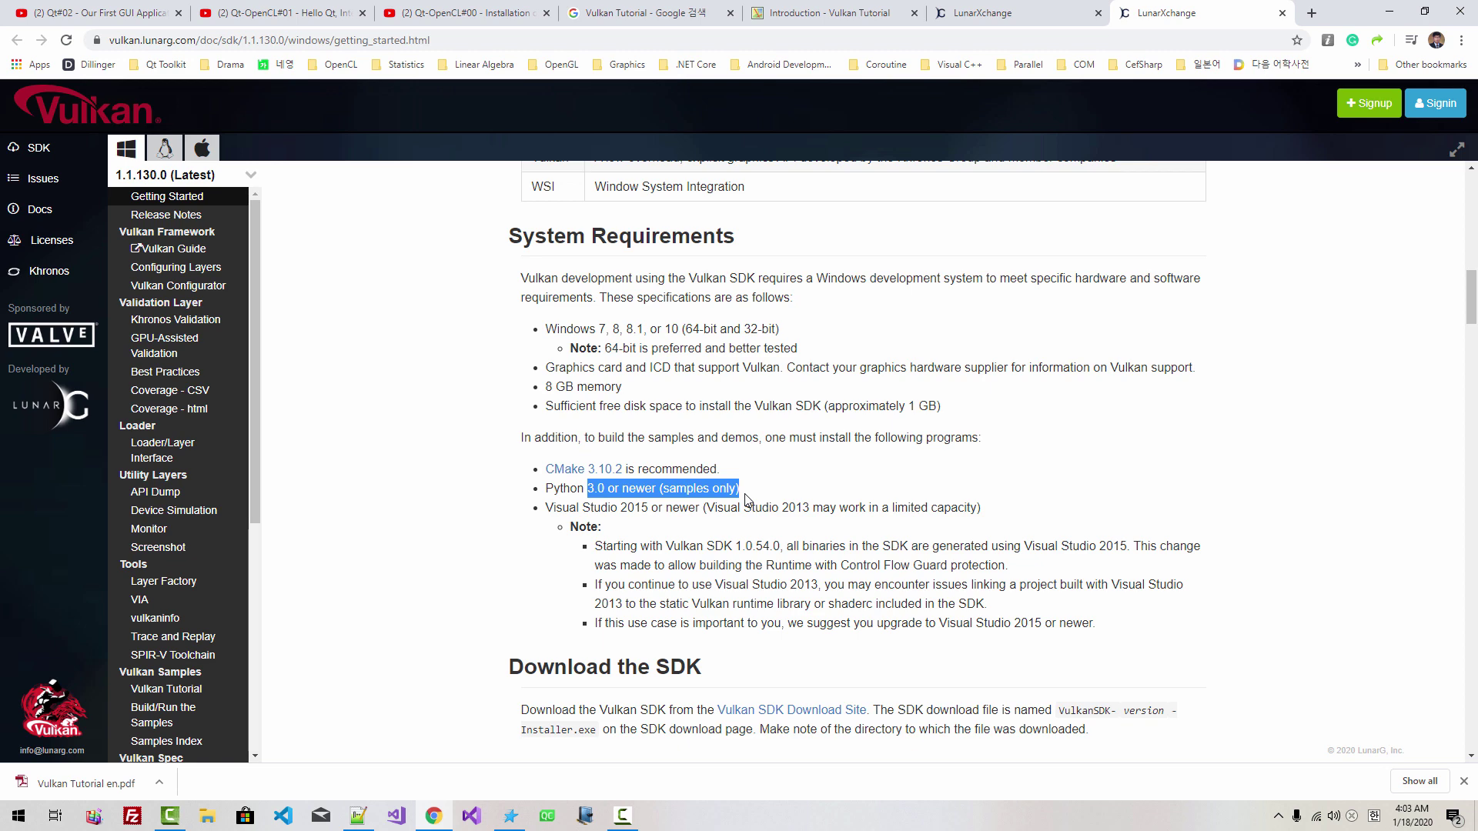
Check the CMake version with cmake --version in the command prompt, then return to the System Requirements page.
{"action": "left_click", "coordinate": [511, 816]}
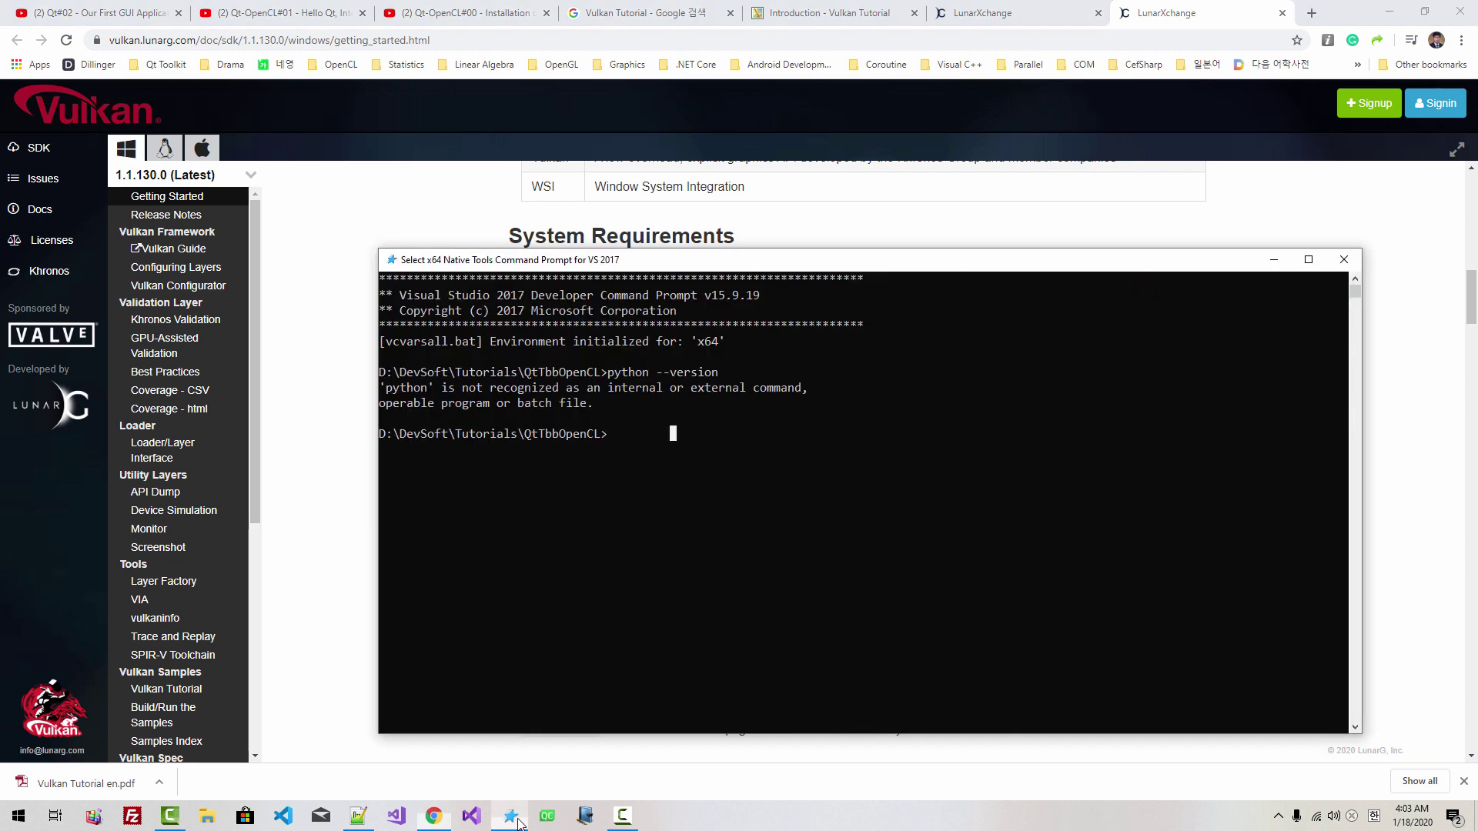
{"action": "type", "text": "cmak"}
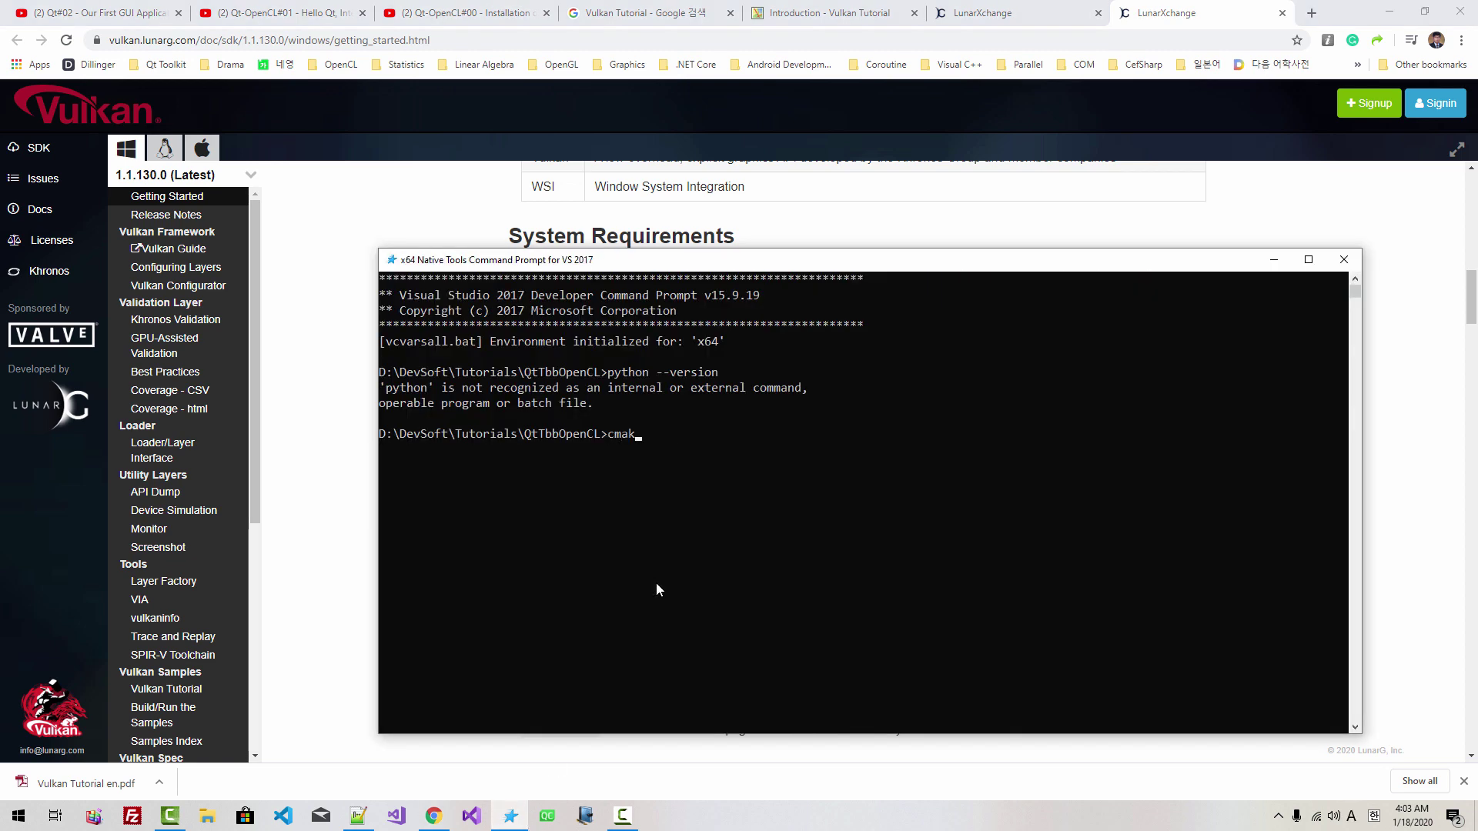
{"action": "type", "text": "e --version"}
{"action": "key", "text": "Return"}
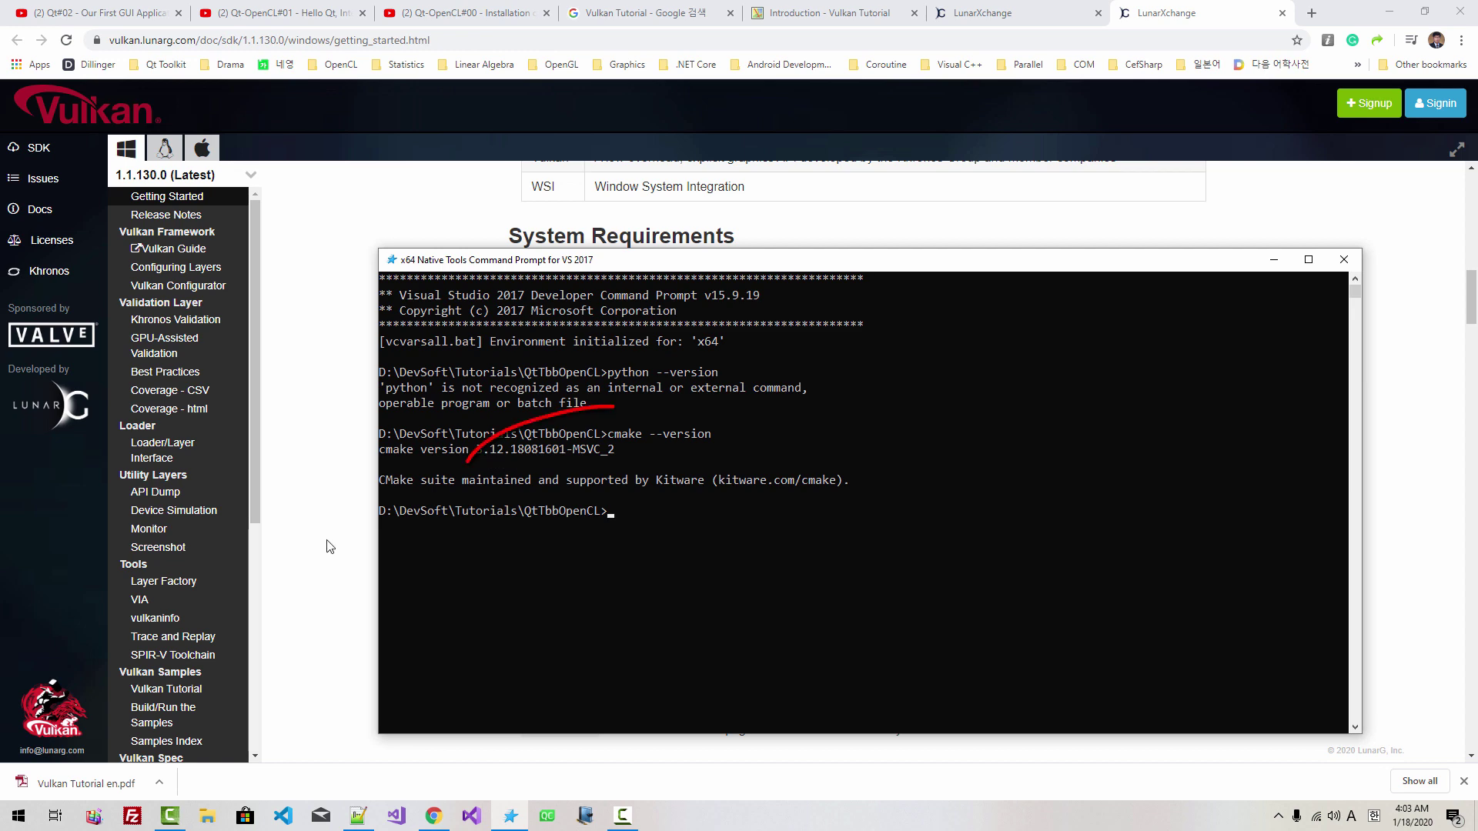
{"action": "key", "text": "alt+Tab"}
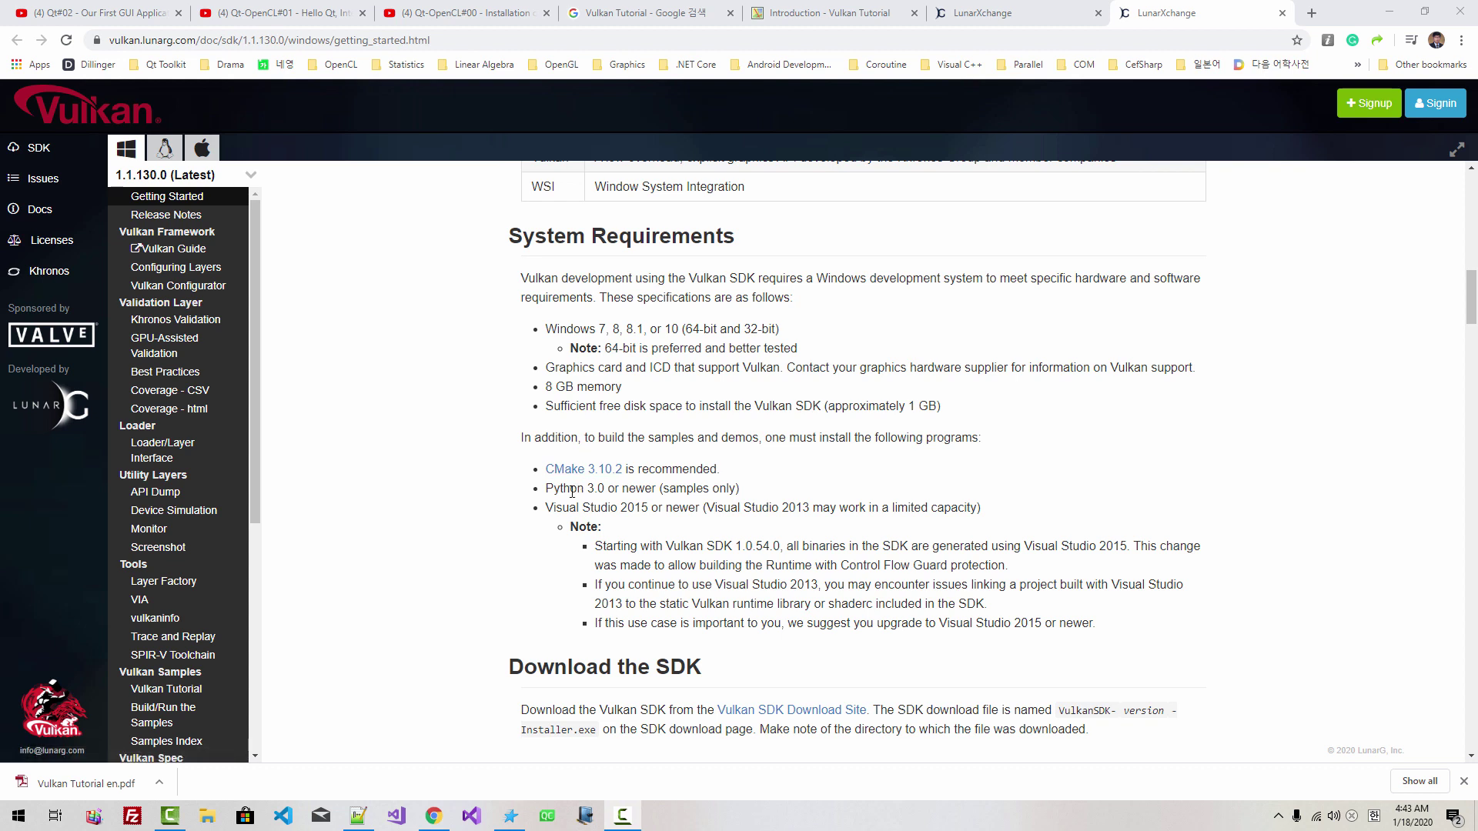
Browse in File Explorer to the Shared folder under C:\Program Files (x86)\Microsoft Visual Studio.
{"action": "left_click", "coordinate": [211, 820]}
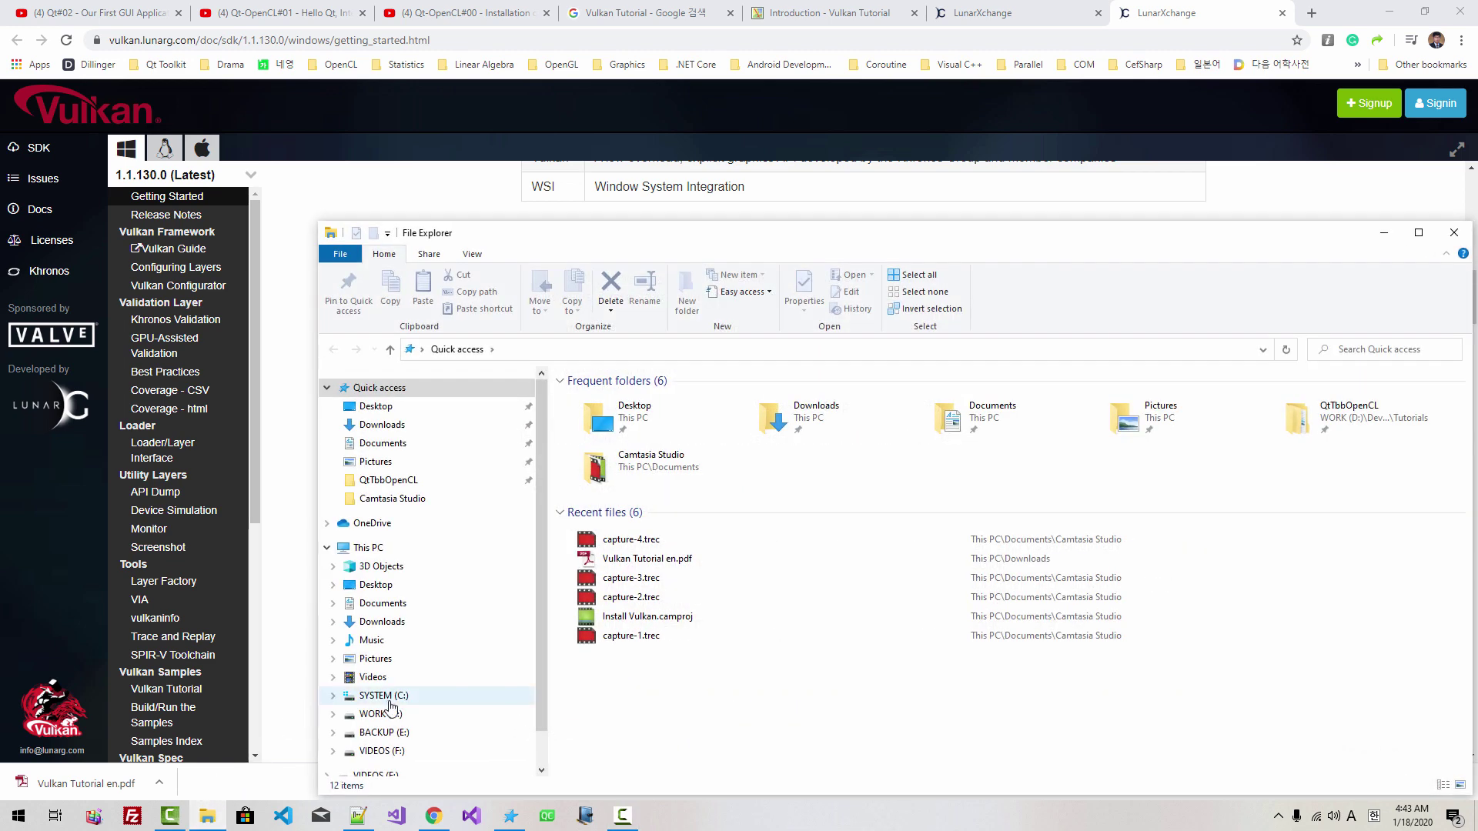
{"action": "left_click", "coordinate": [389, 700]}
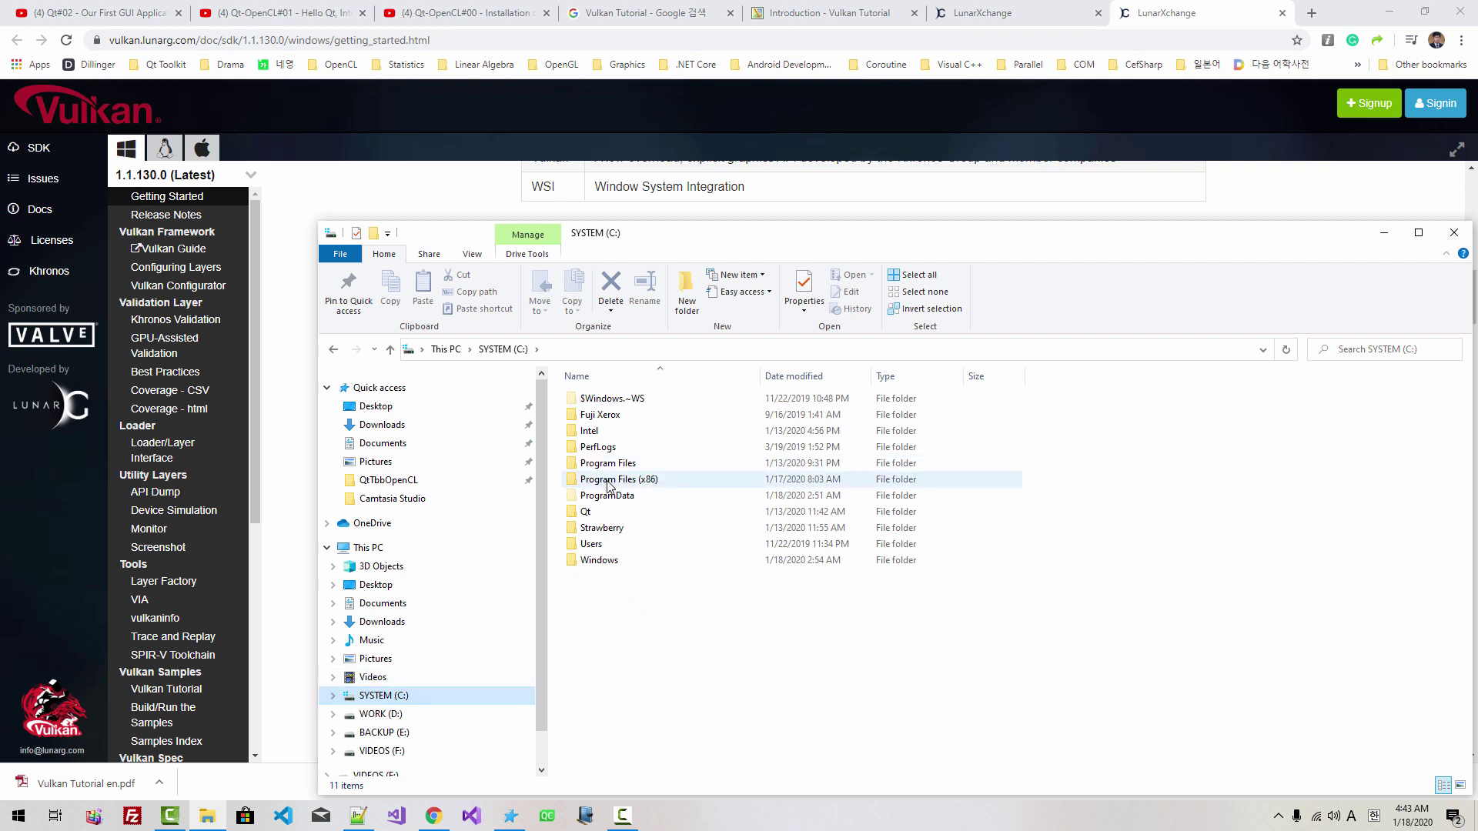
{"action": "double_click", "coordinate": [608, 480]}
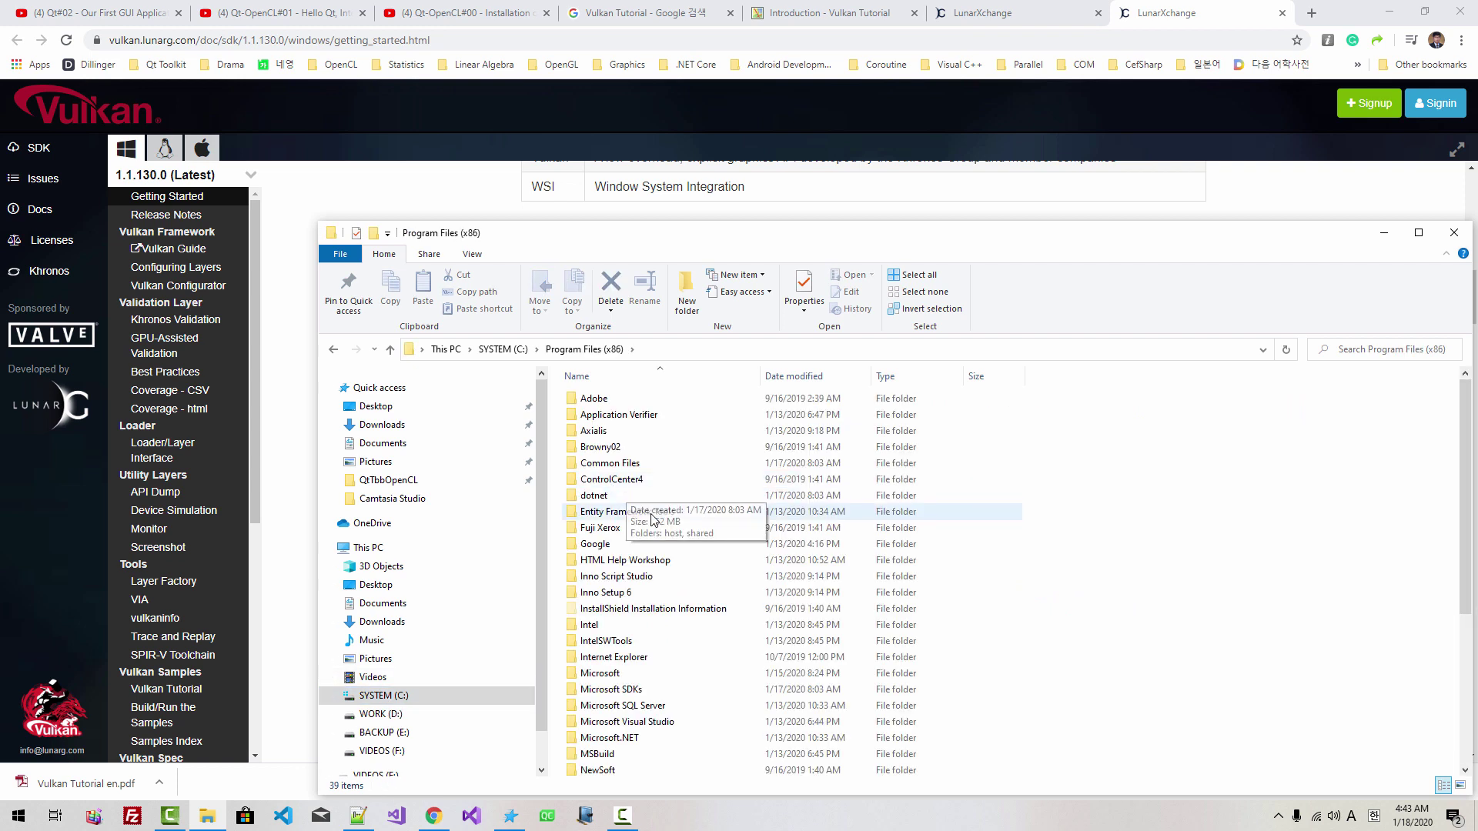
{"action": "scroll", "coordinate": [651, 523], "scroll_direction": "down", "scroll_amount": 2}
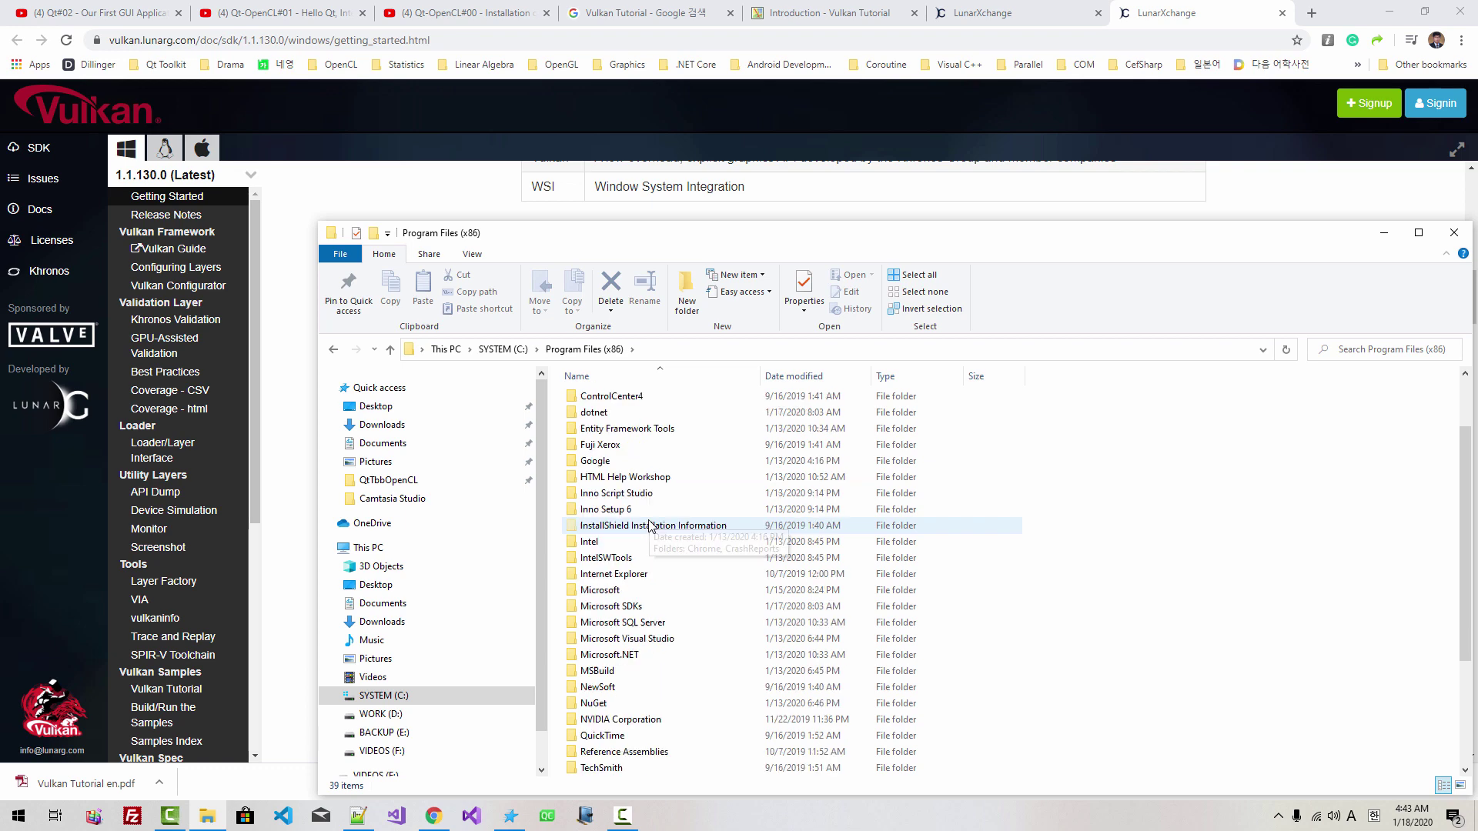
{"action": "double_click", "coordinate": [638, 639]}
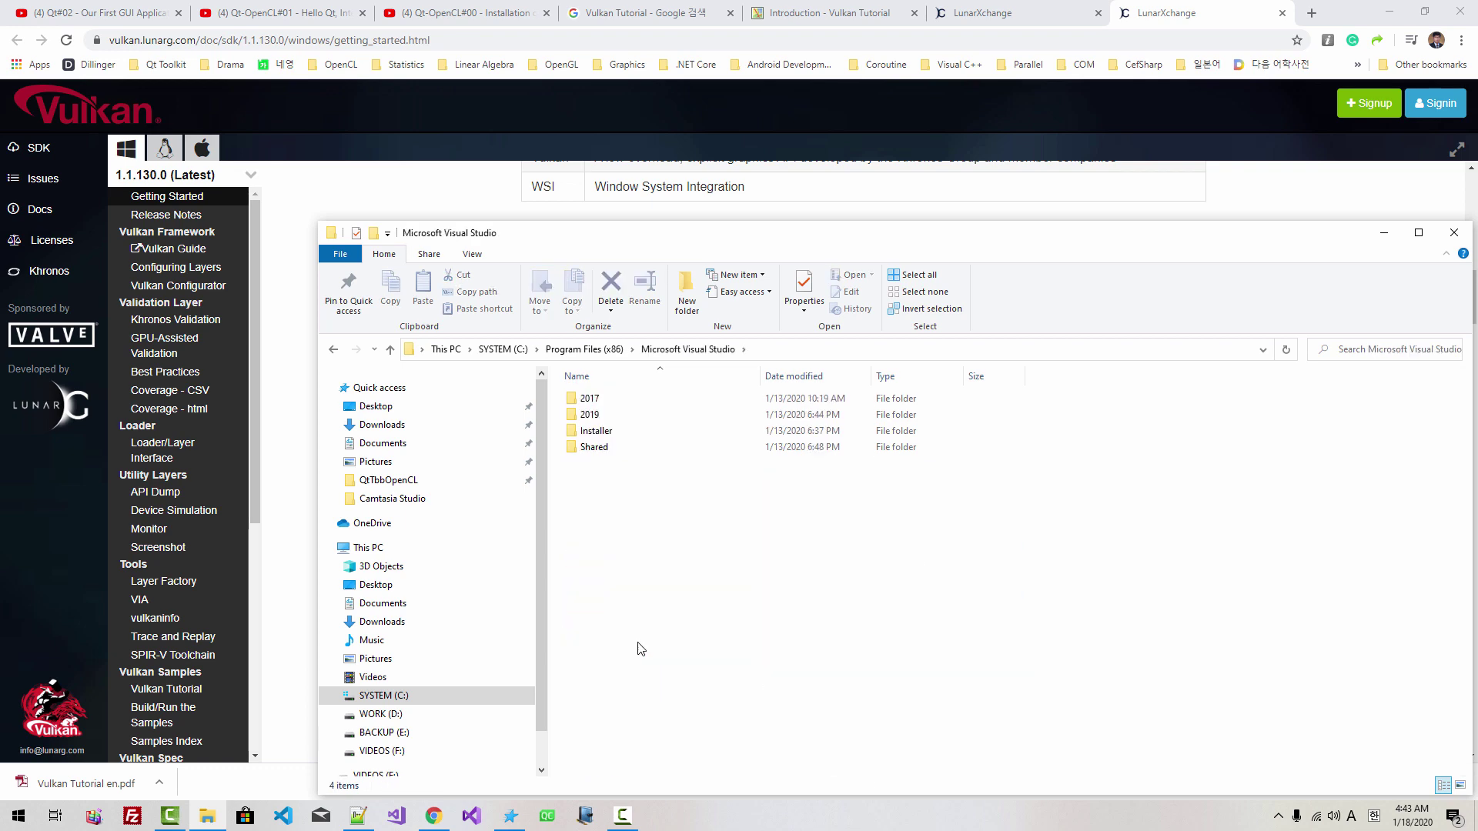
{"action": "double_click", "coordinate": [600, 448]}
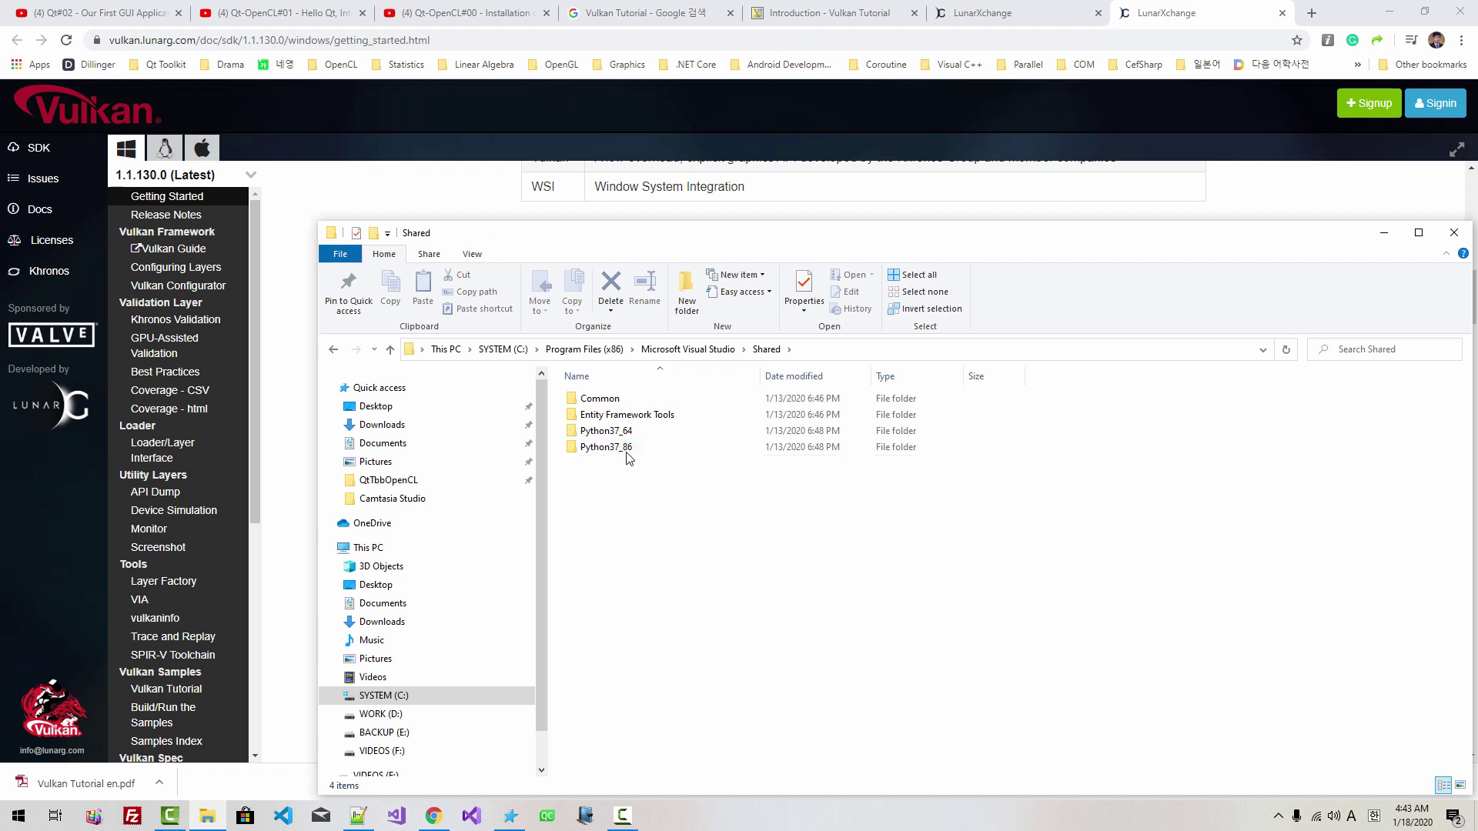
Open the Python37_64 folder inside Shared and copy its full folder path.
{"action": "mouse_move", "coordinate": [619, 437]}
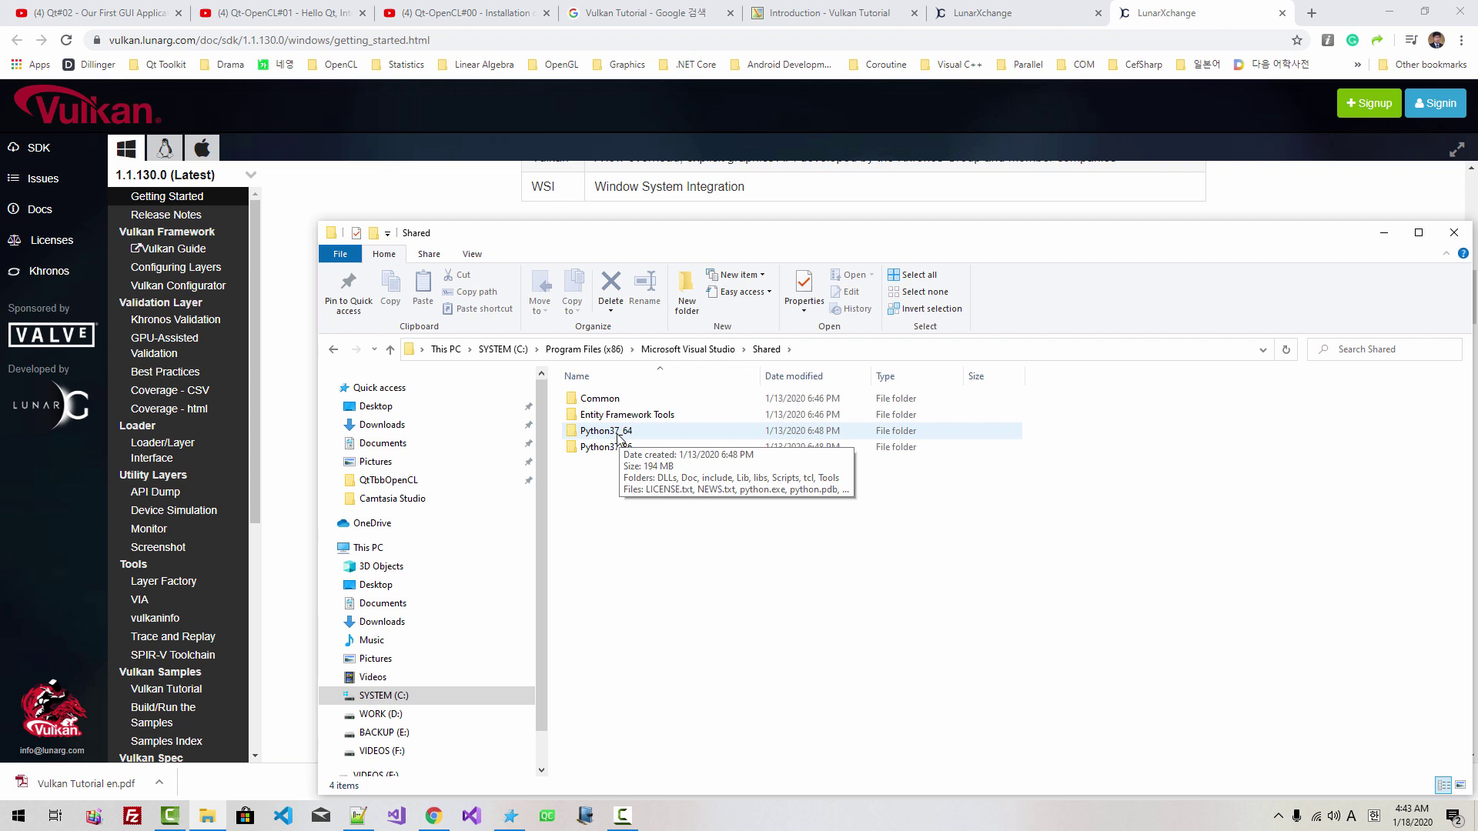
{"action": "double_click", "coordinate": [627, 437]}
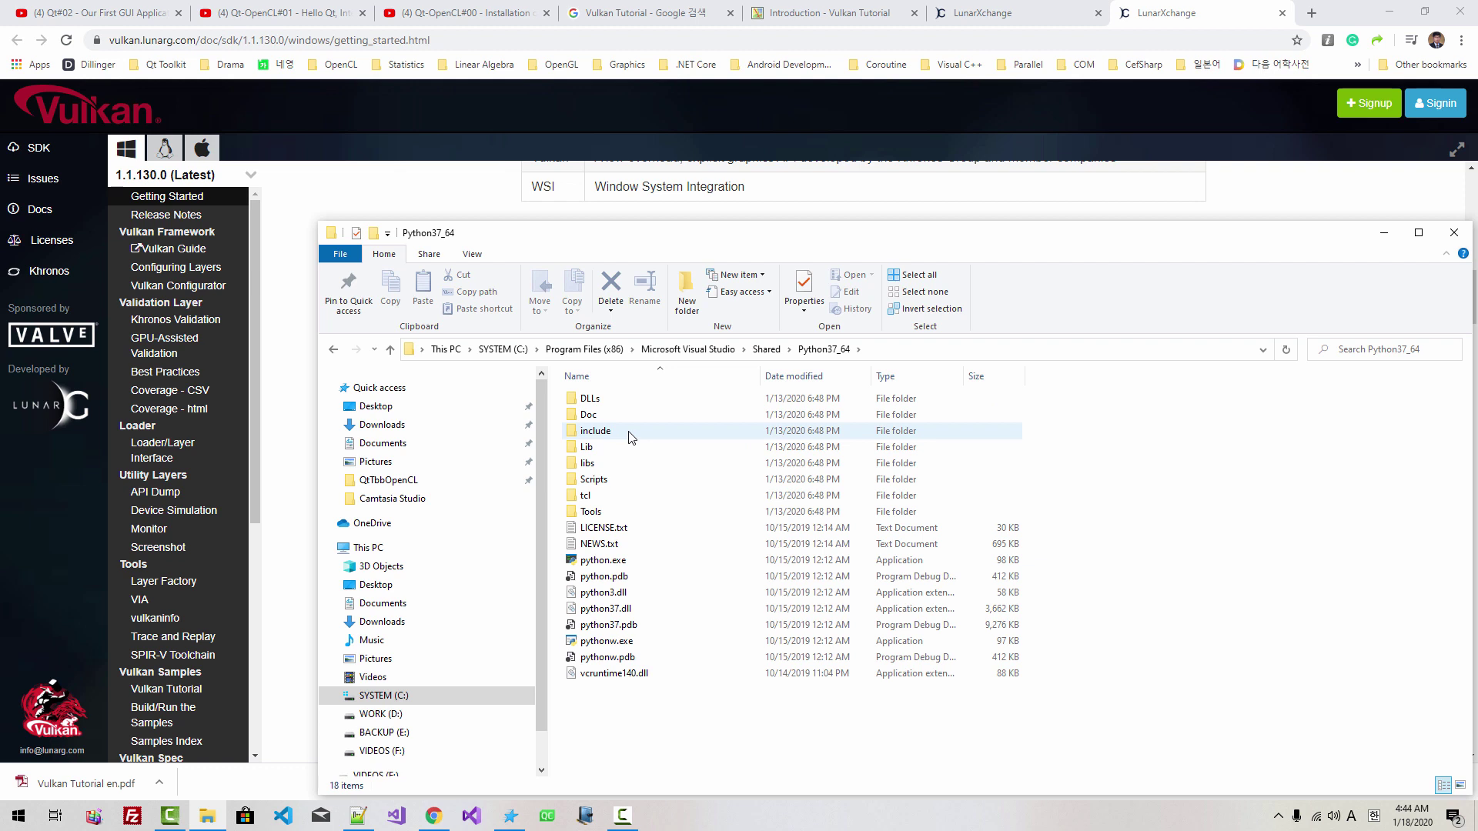
{"action": "left_click", "coordinate": [770, 350]}
{"action": "left_click", "coordinate": [682, 502]}
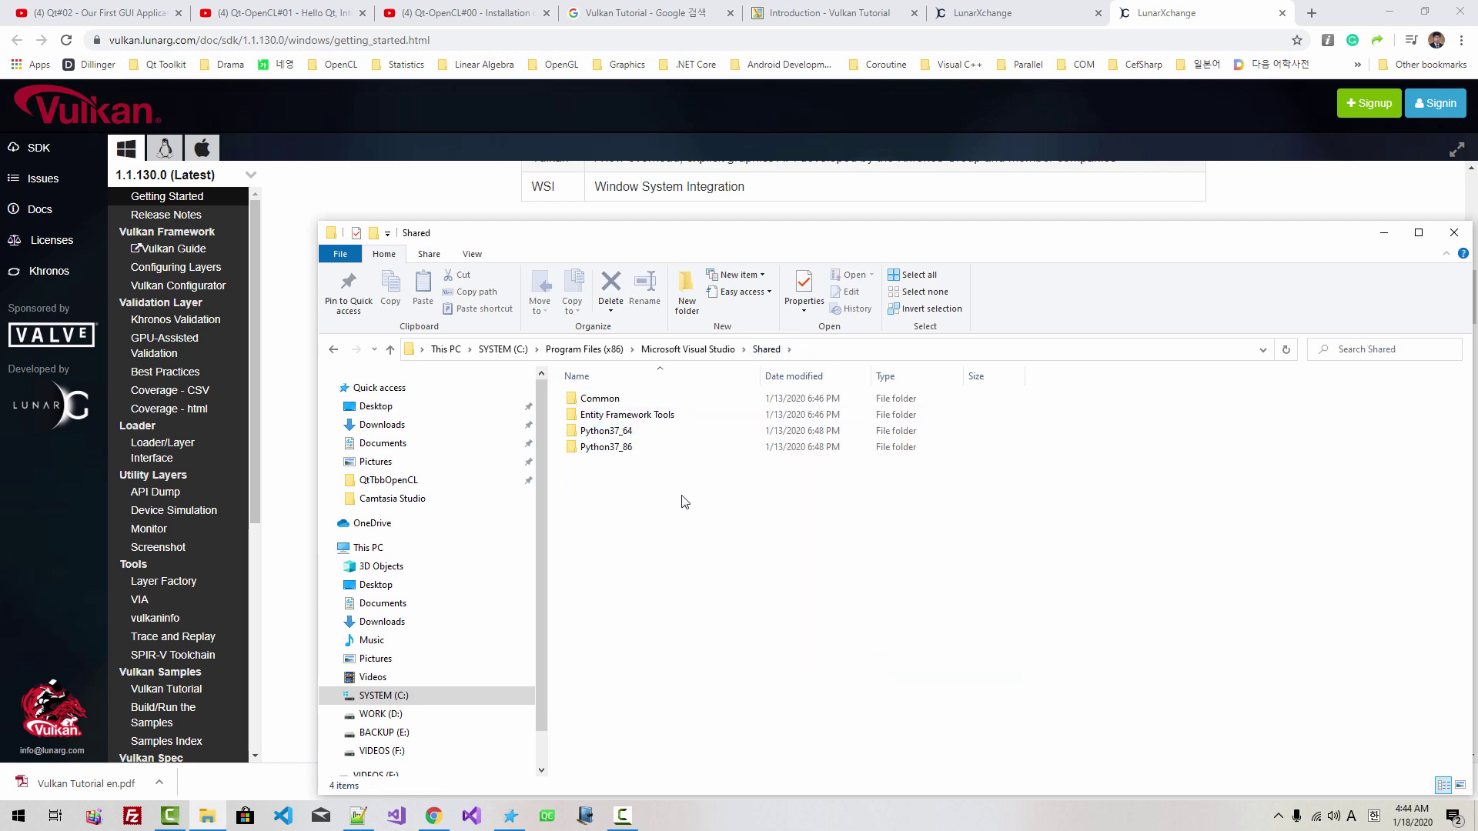
{"action": "double_click", "coordinate": [616, 431]}
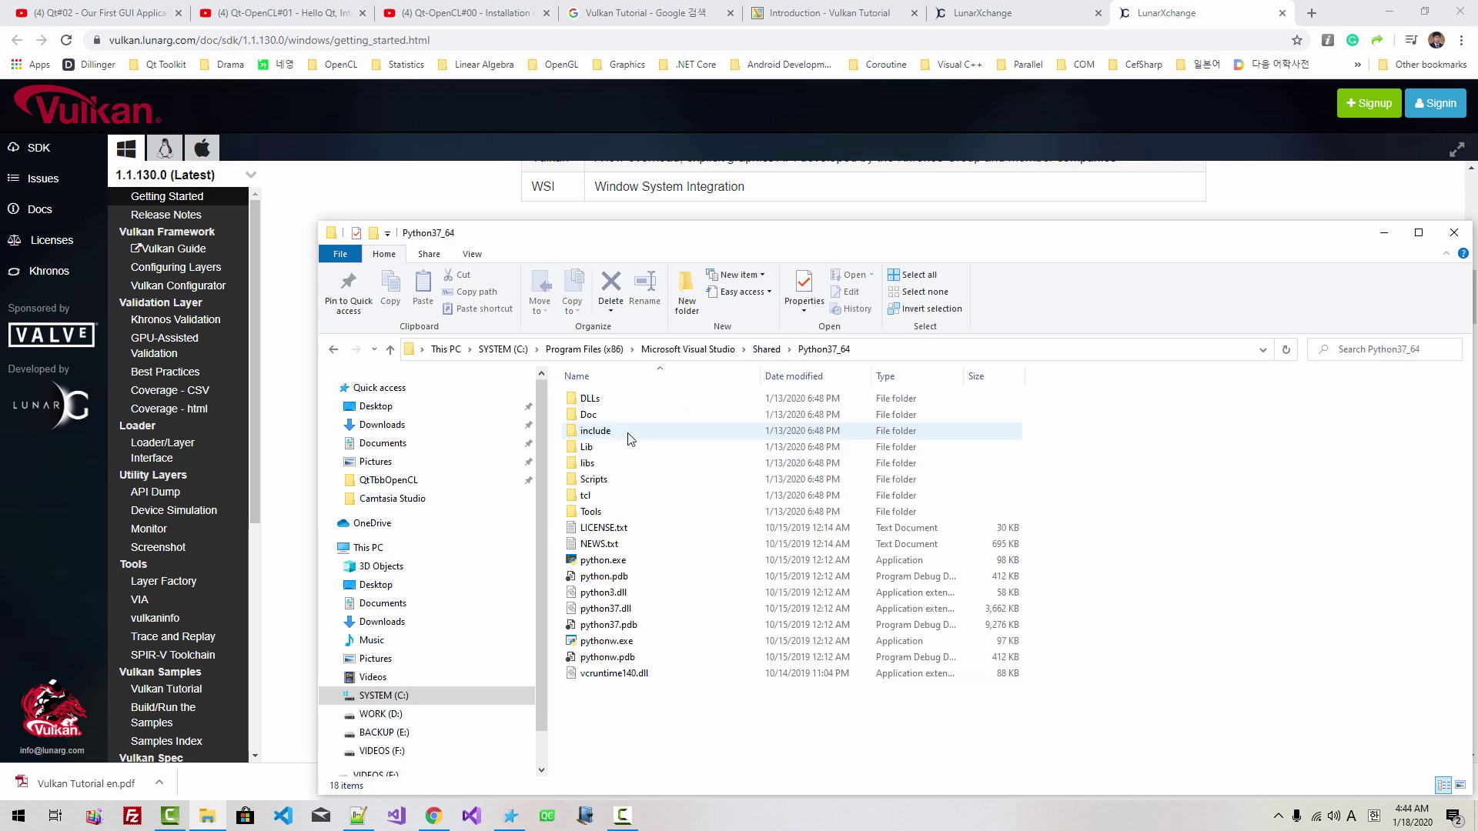
{"action": "left_click", "coordinate": [905, 353]}
{"action": "key", "text": "ctrl+c"}
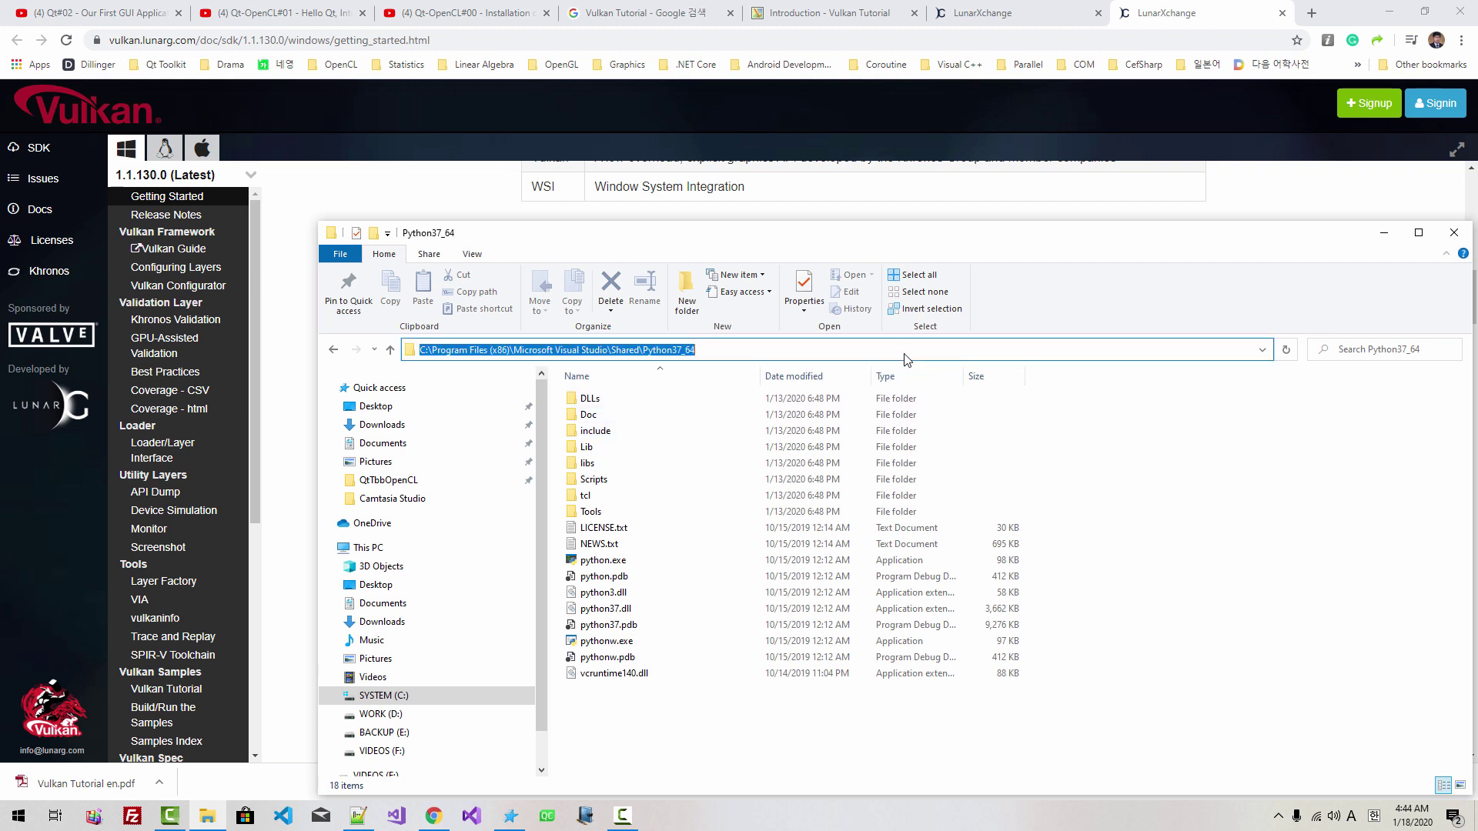
Search Windows for "environ", open the system environment variable settings and bring up the Environment Variables dialog.
{"action": "right_click", "coordinate": [18, 822]}
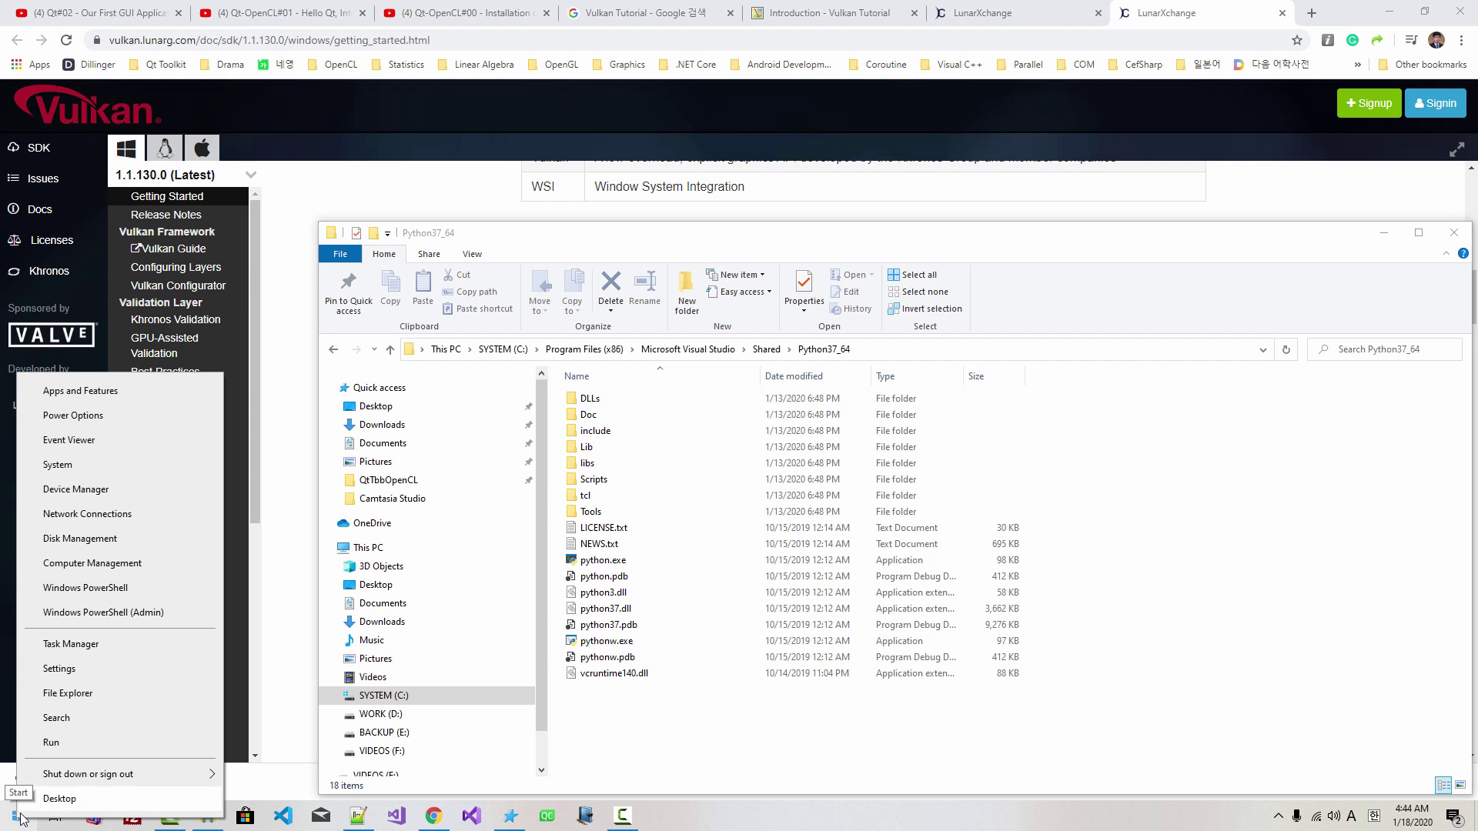
{"action": "left_click", "coordinate": [59, 722]}
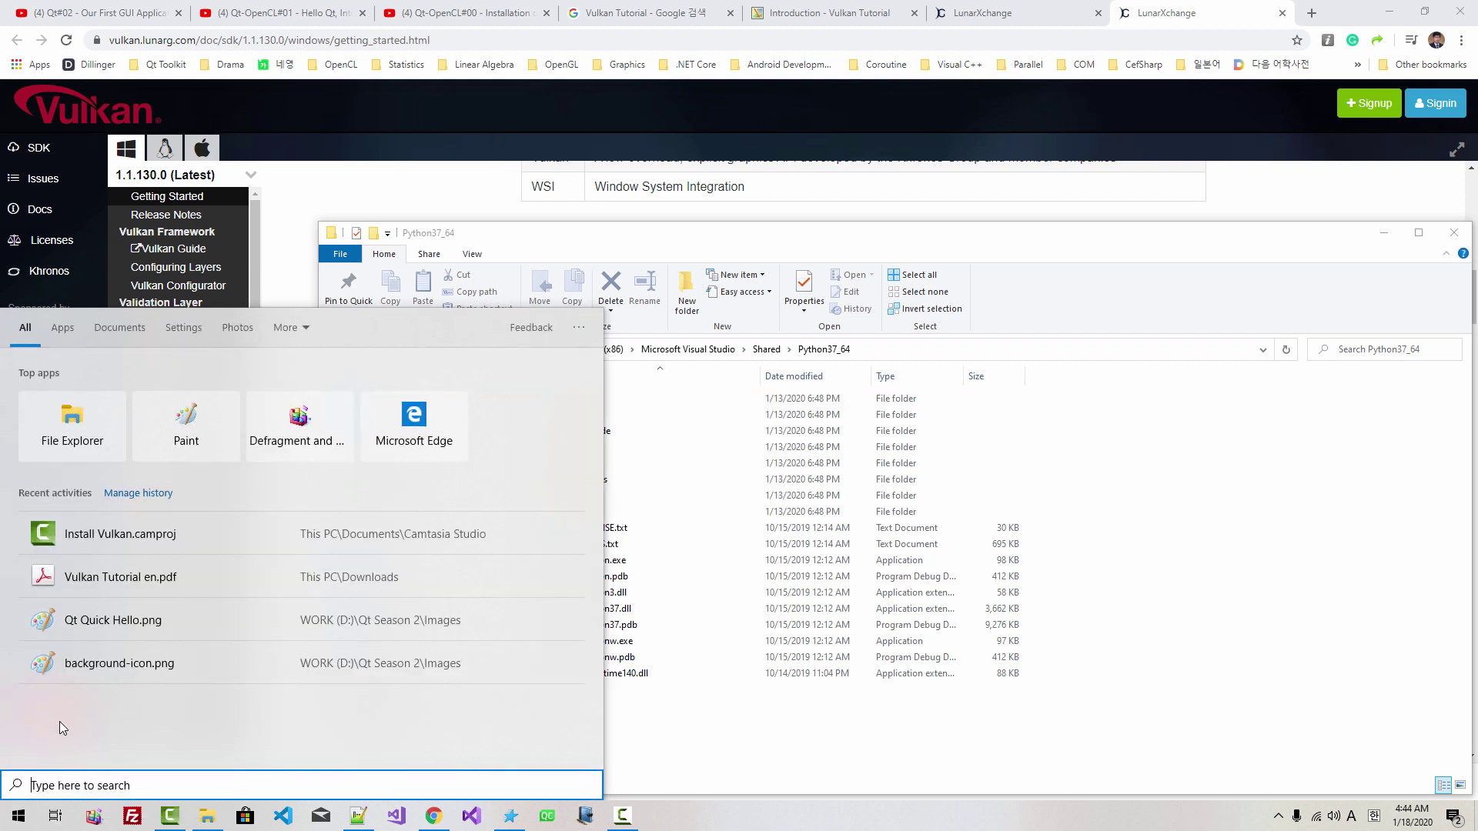
{"action": "type", "text": "environ"}
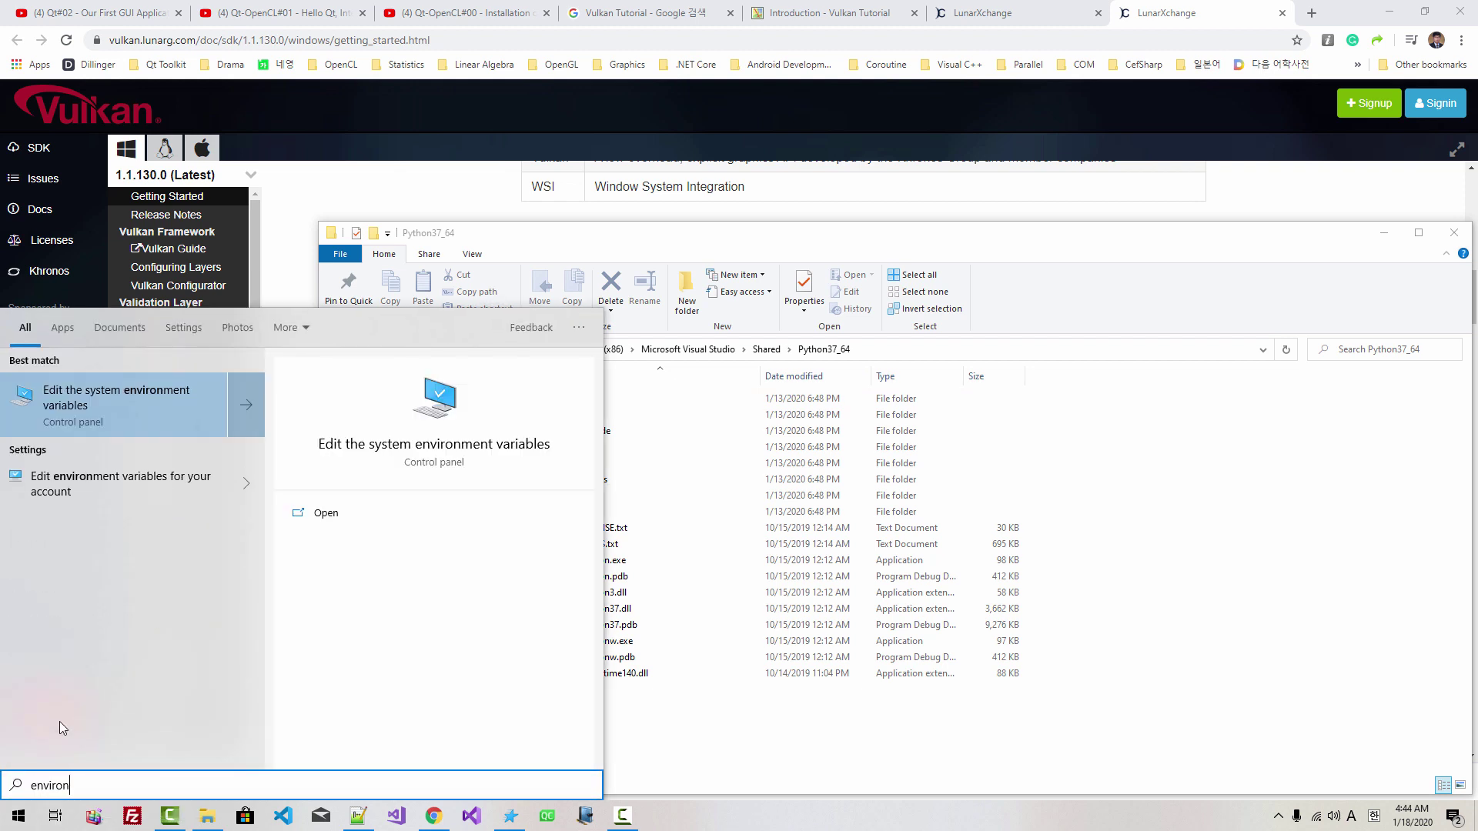
{"action": "left_click", "coordinate": [139, 397]}
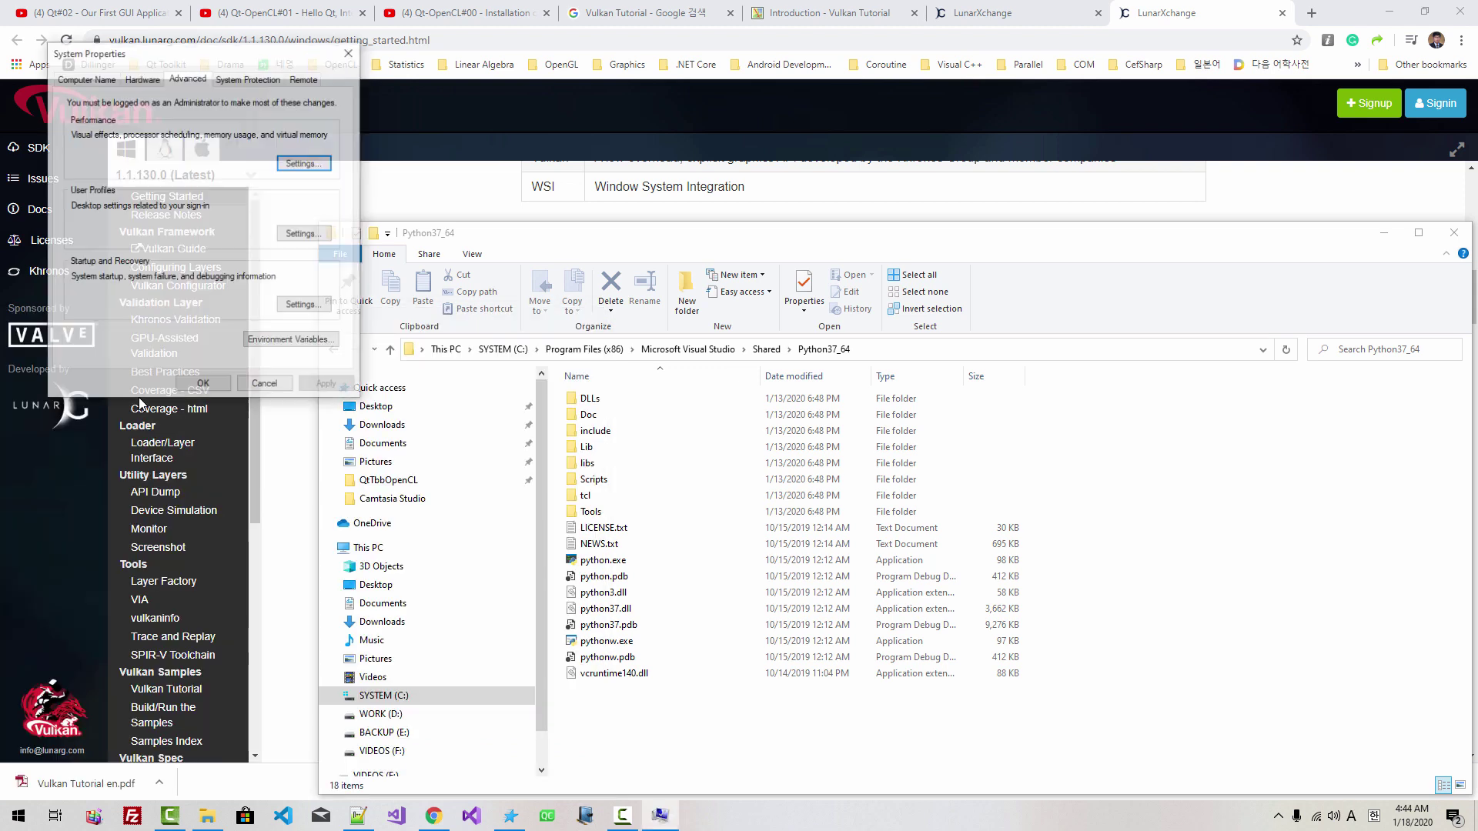
{"action": "left_click", "coordinate": [279, 342]}
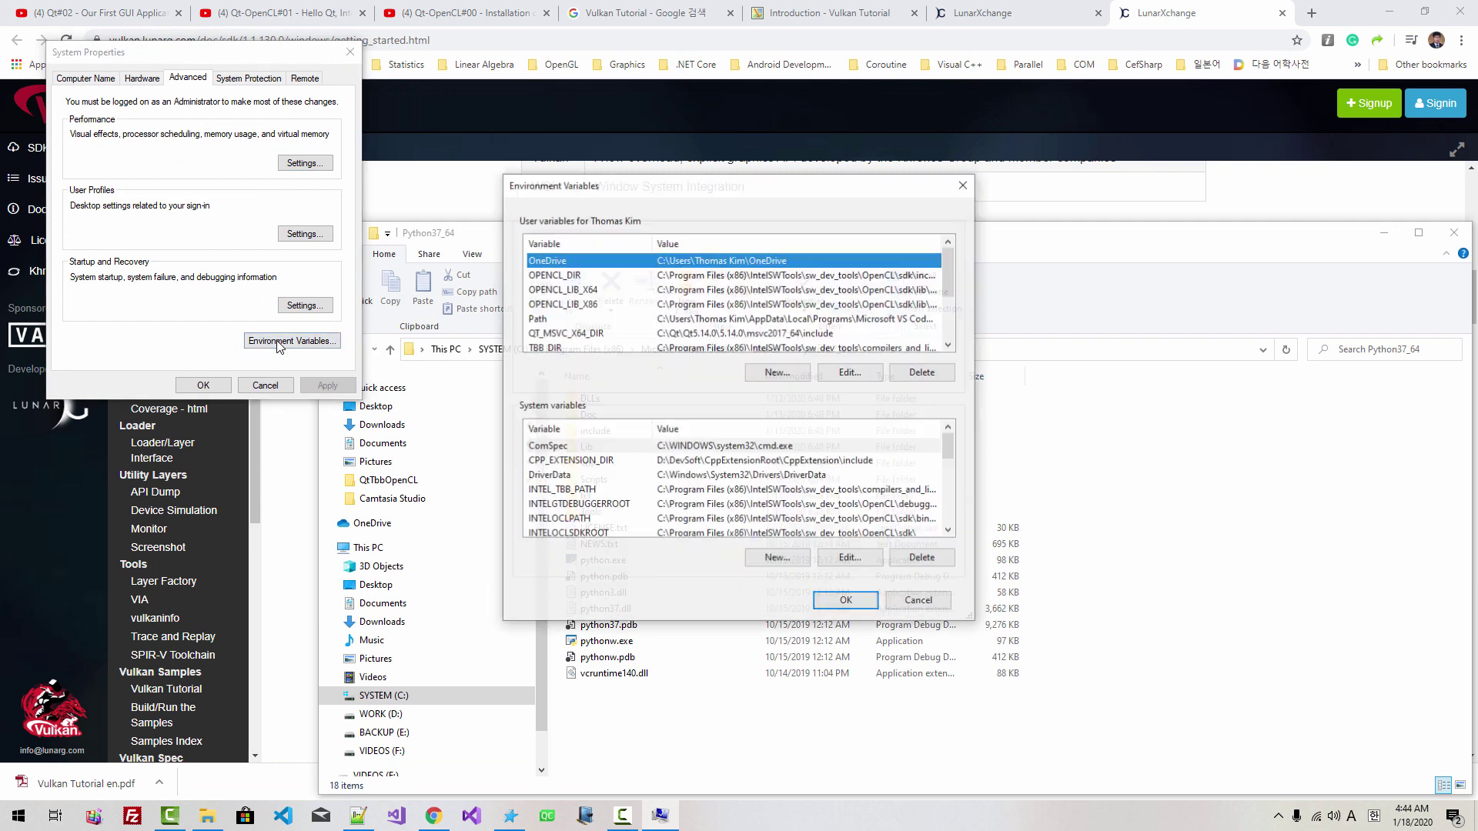
Add C:\Program Files (x86)\Microsoft Visual Studio\Shared\Python37_64 as a new entry in the user Path variable and accept all the settings dialogs.
{"action": "left_click", "coordinate": [720, 319]}
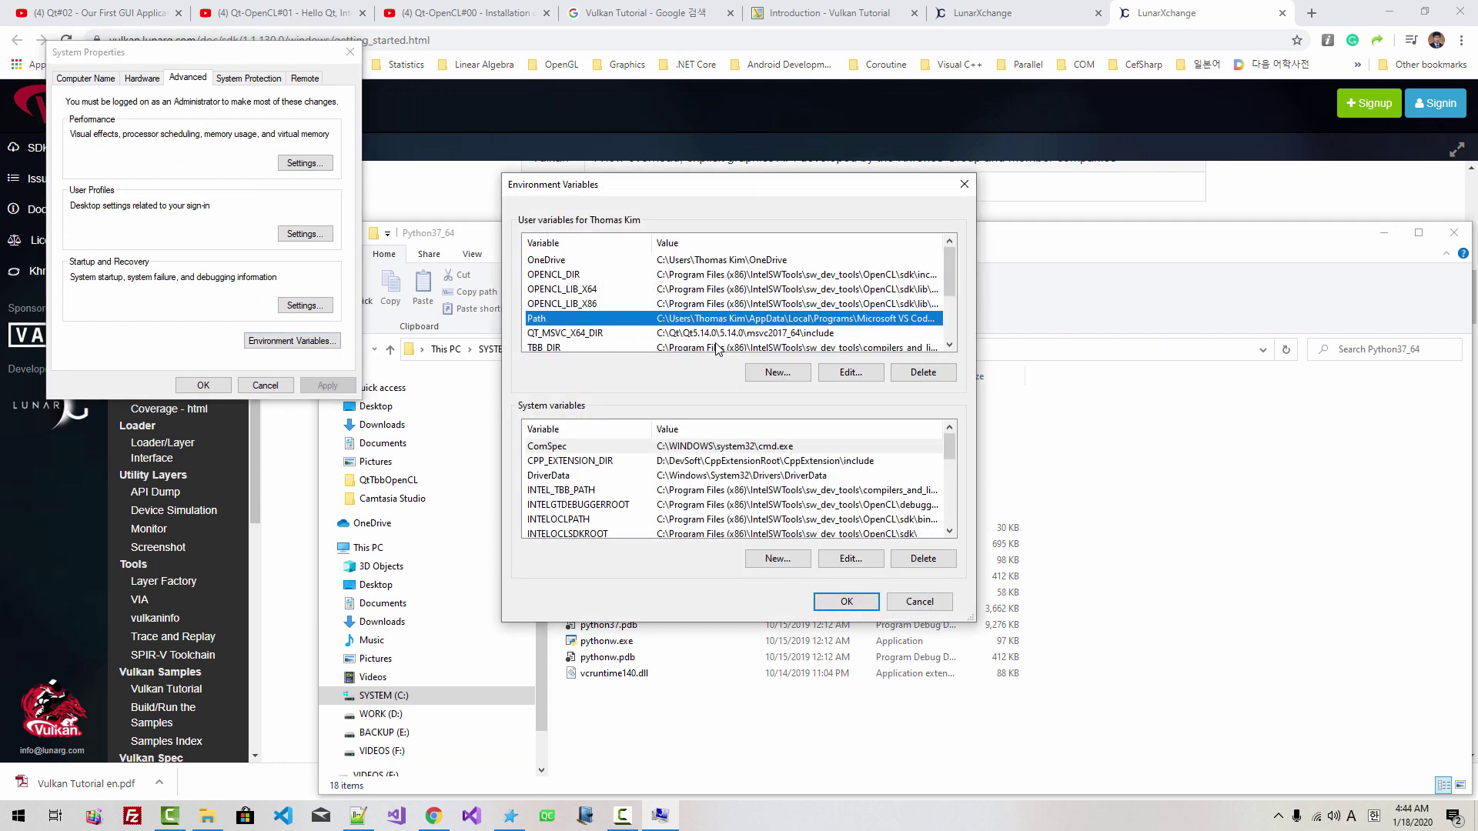
{"action": "left_click", "coordinate": [851, 372]}
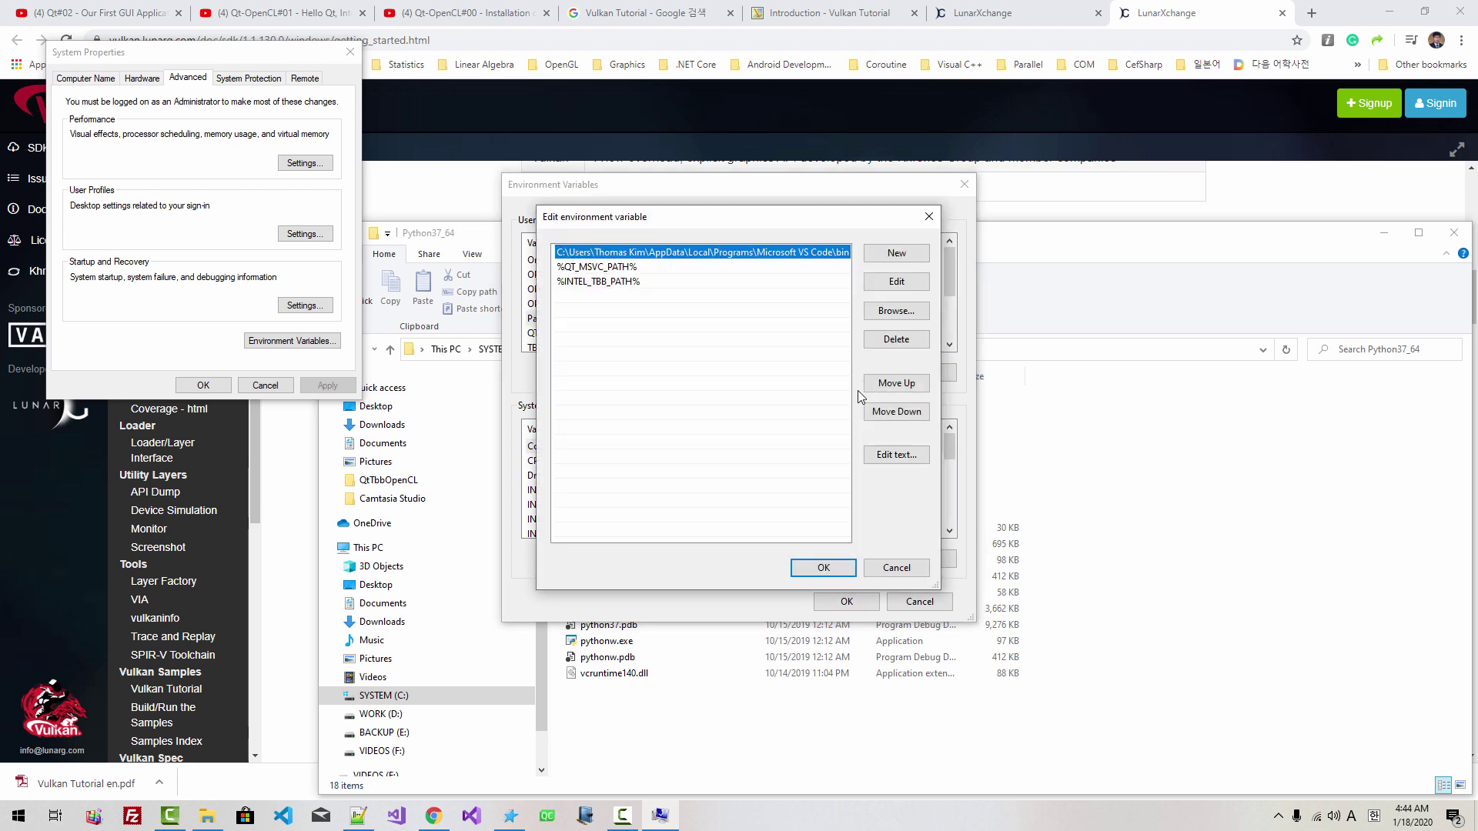
{"action": "left_click", "coordinate": [896, 254]}
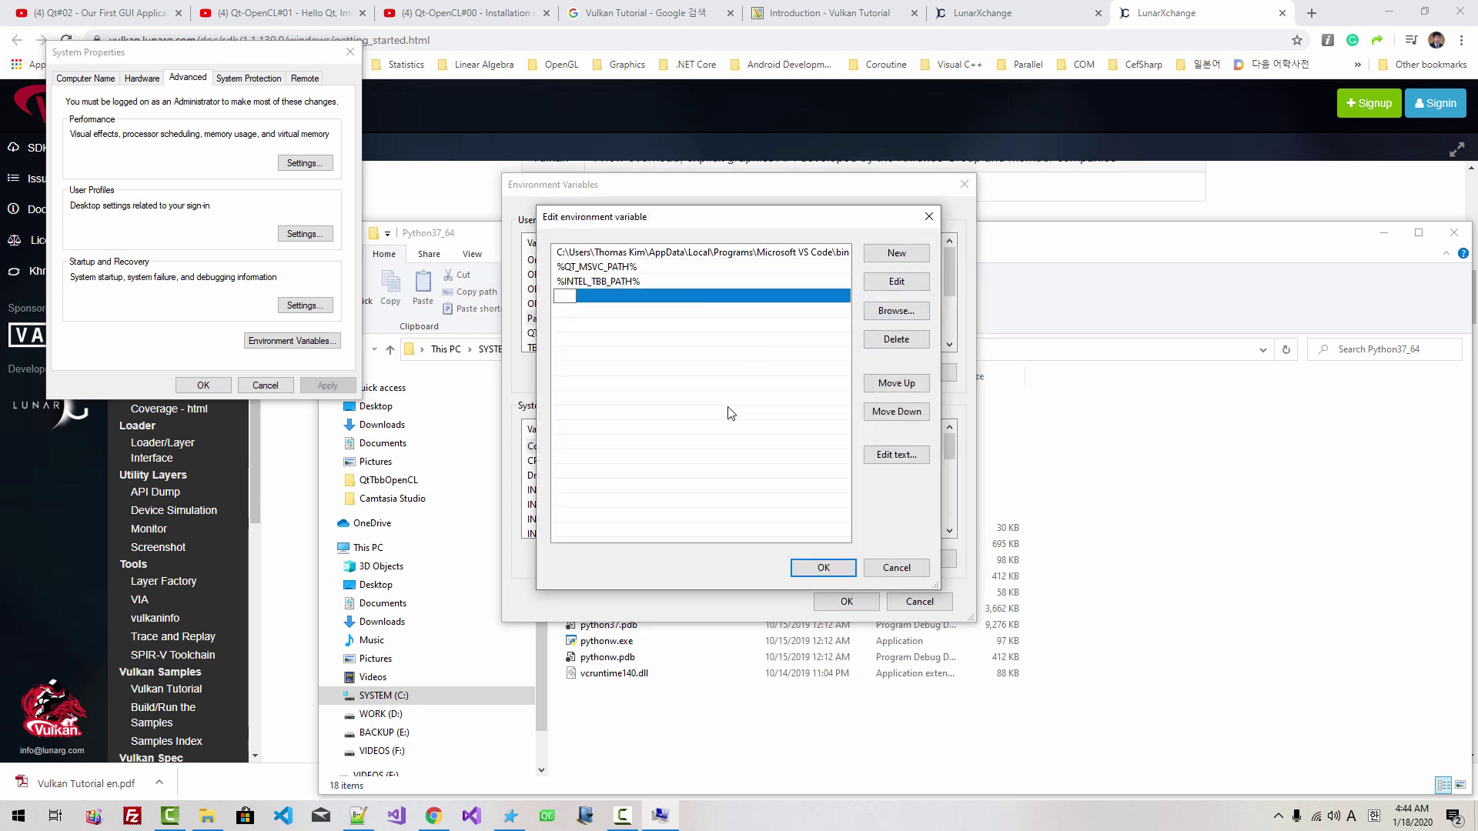
{"action": "key", "text": "ctrl+v"}
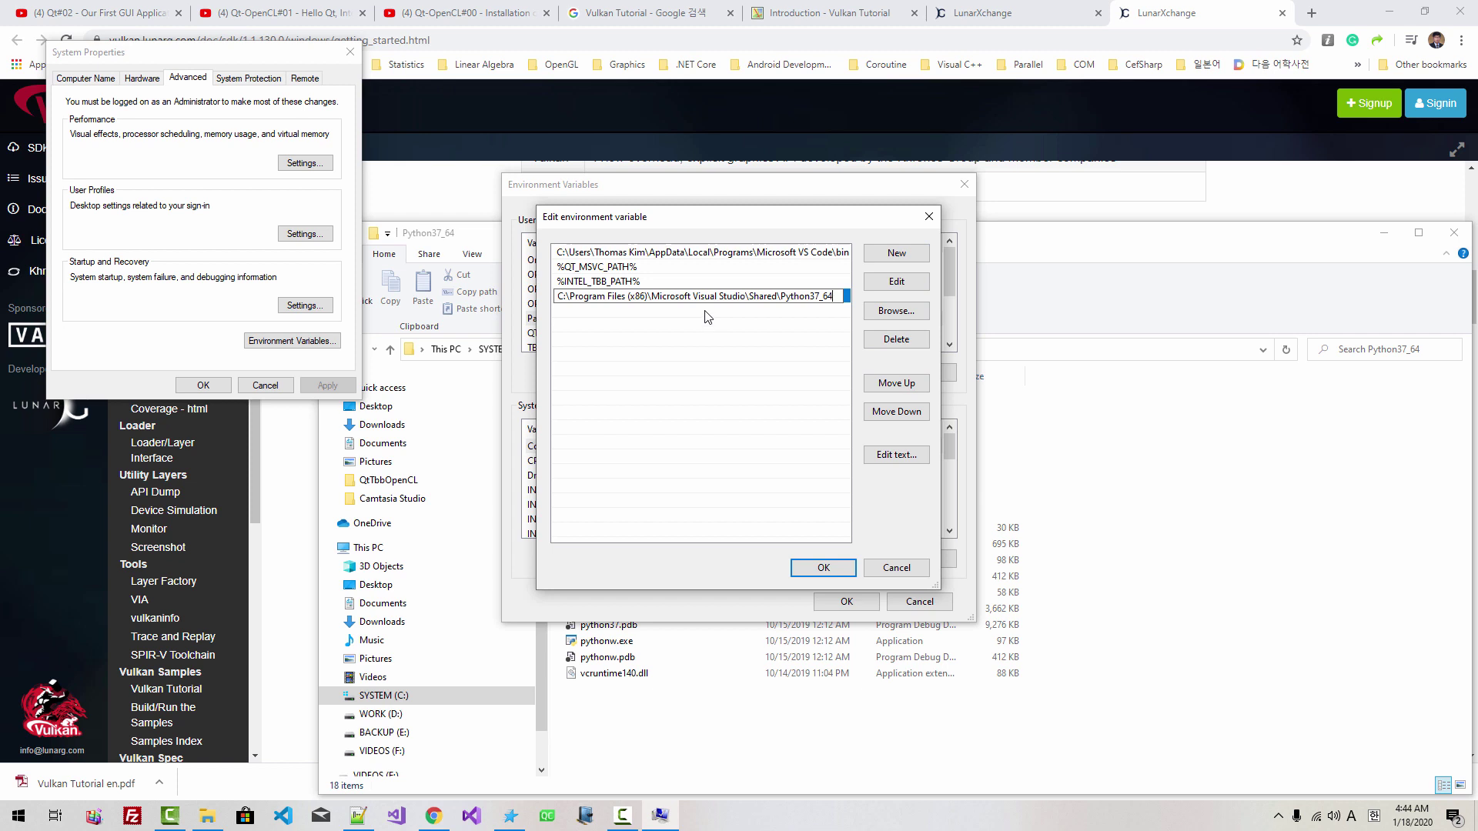
{"action": "left_click", "coordinate": [818, 573]}
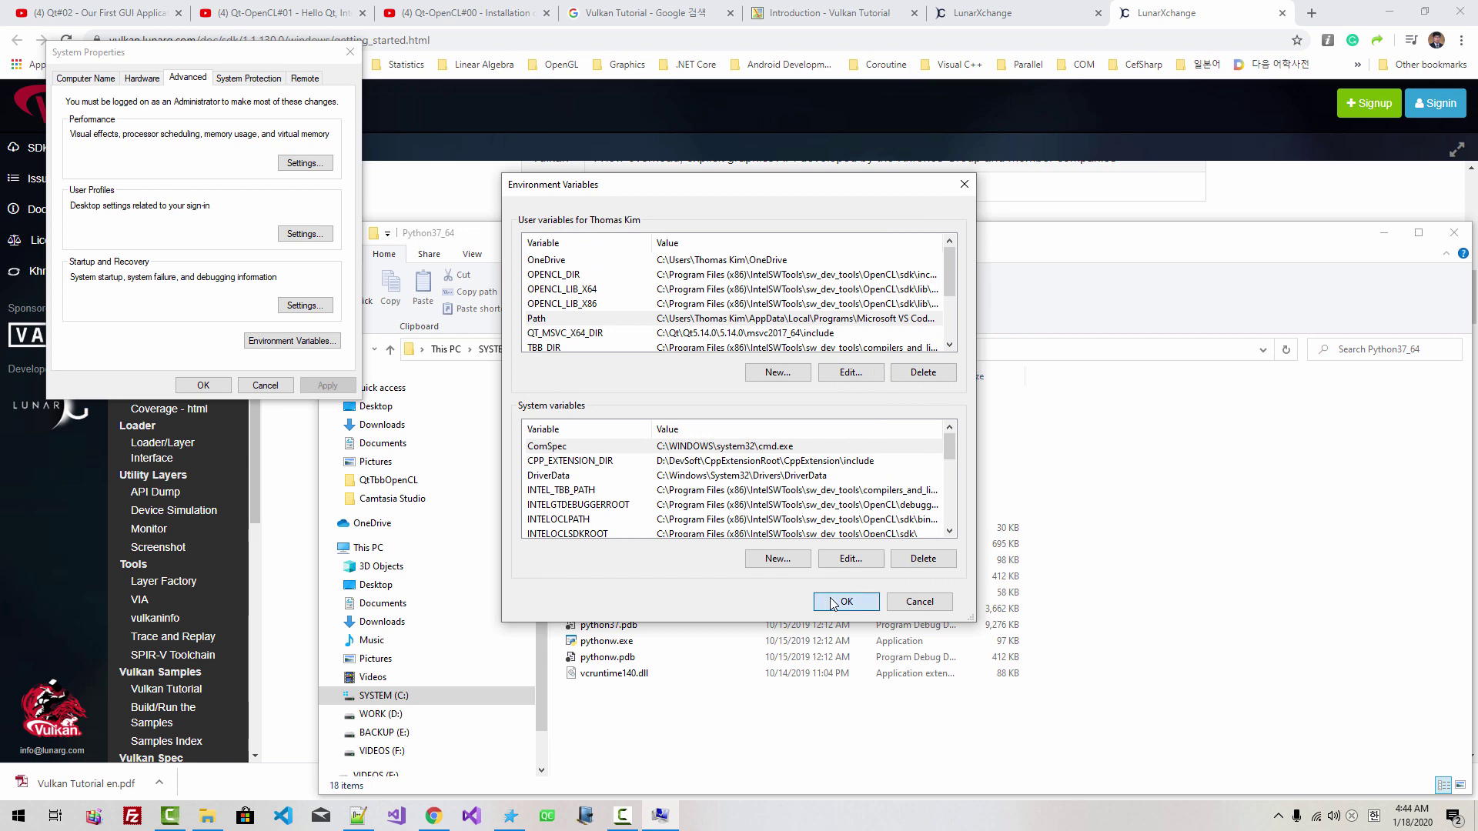
{"action": "left_click", "coordinate": [833, 602]}
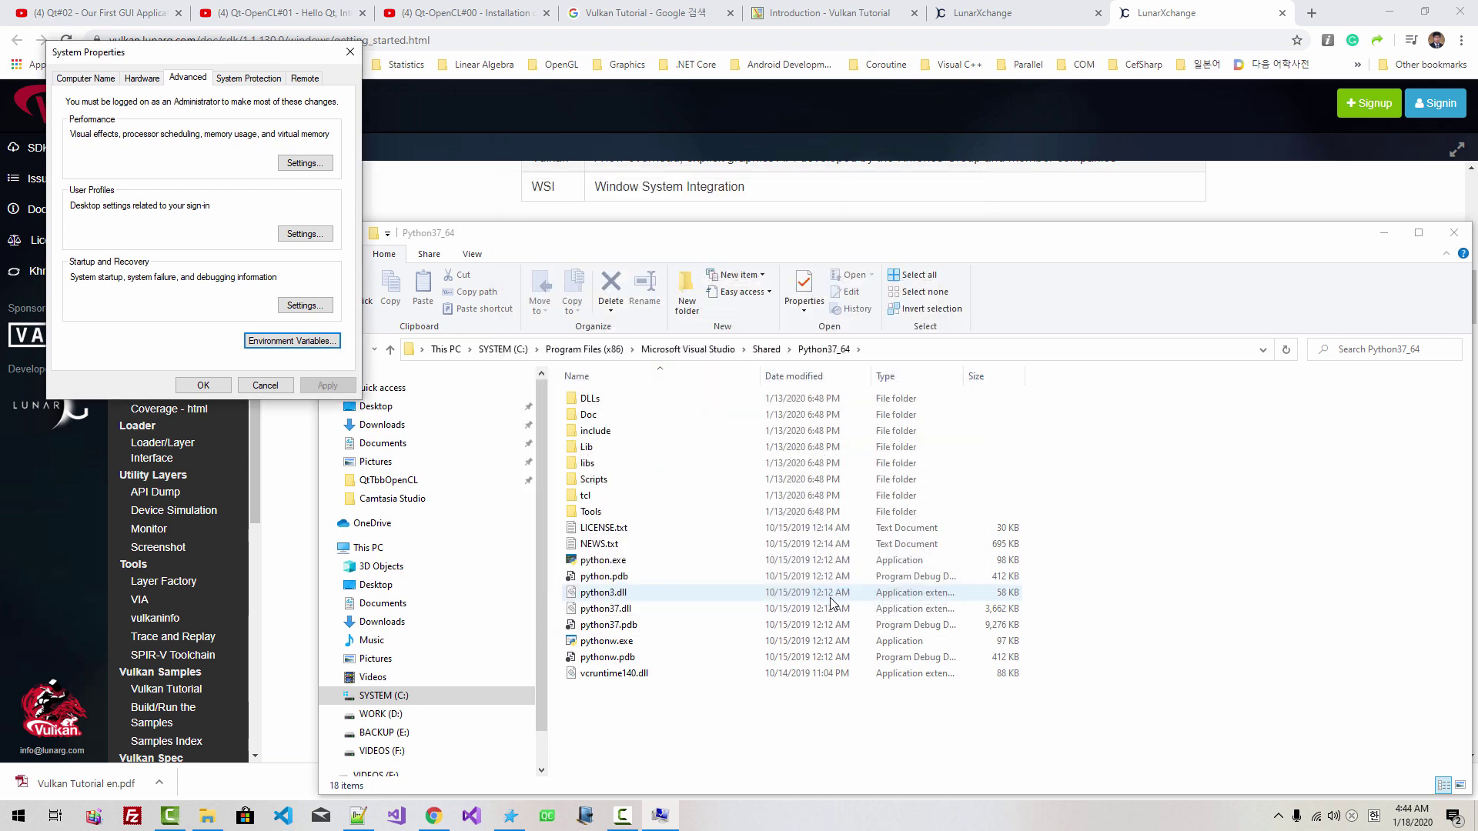
{"action": "left_click", "coordinate": [212, 386]}
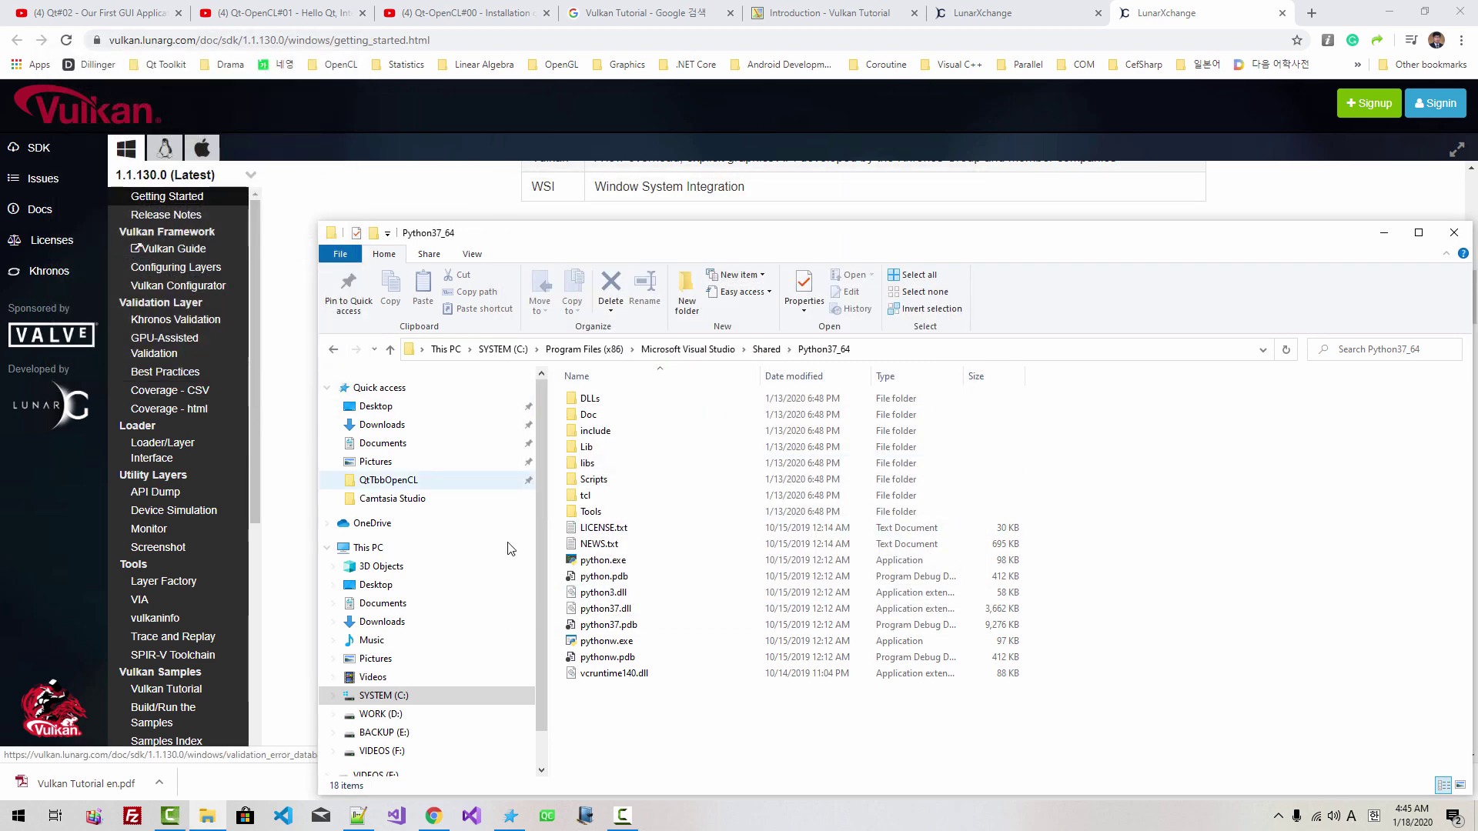
Close the old x64 Native Tools Command Prompt for VS 2017, open a fresh one and move it over the File Explorer window.
{"action": "left_click", "coordinate": [510, 817]}
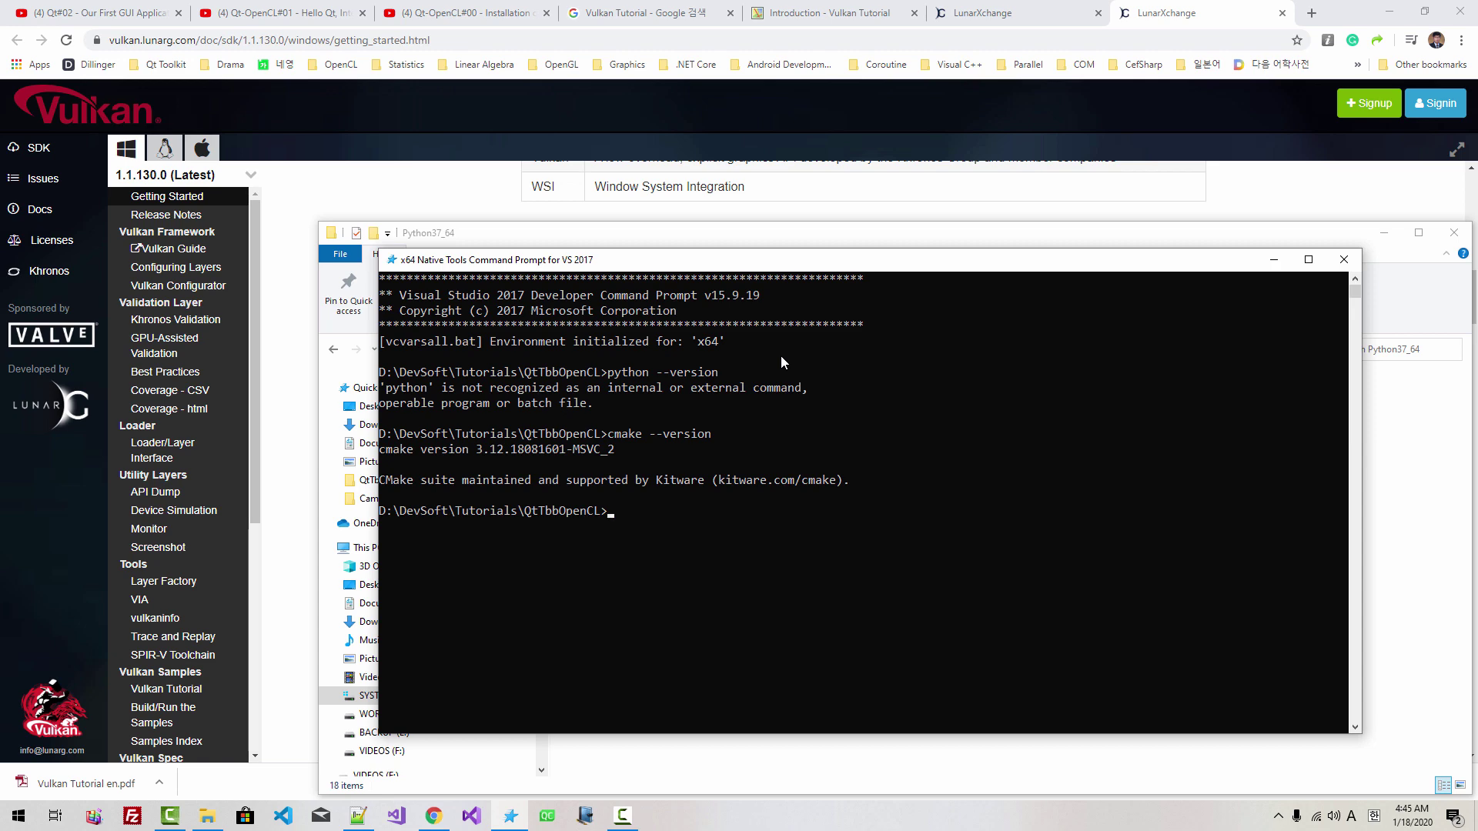
{"action": "left_click", "coordinate": [1341, 262]}
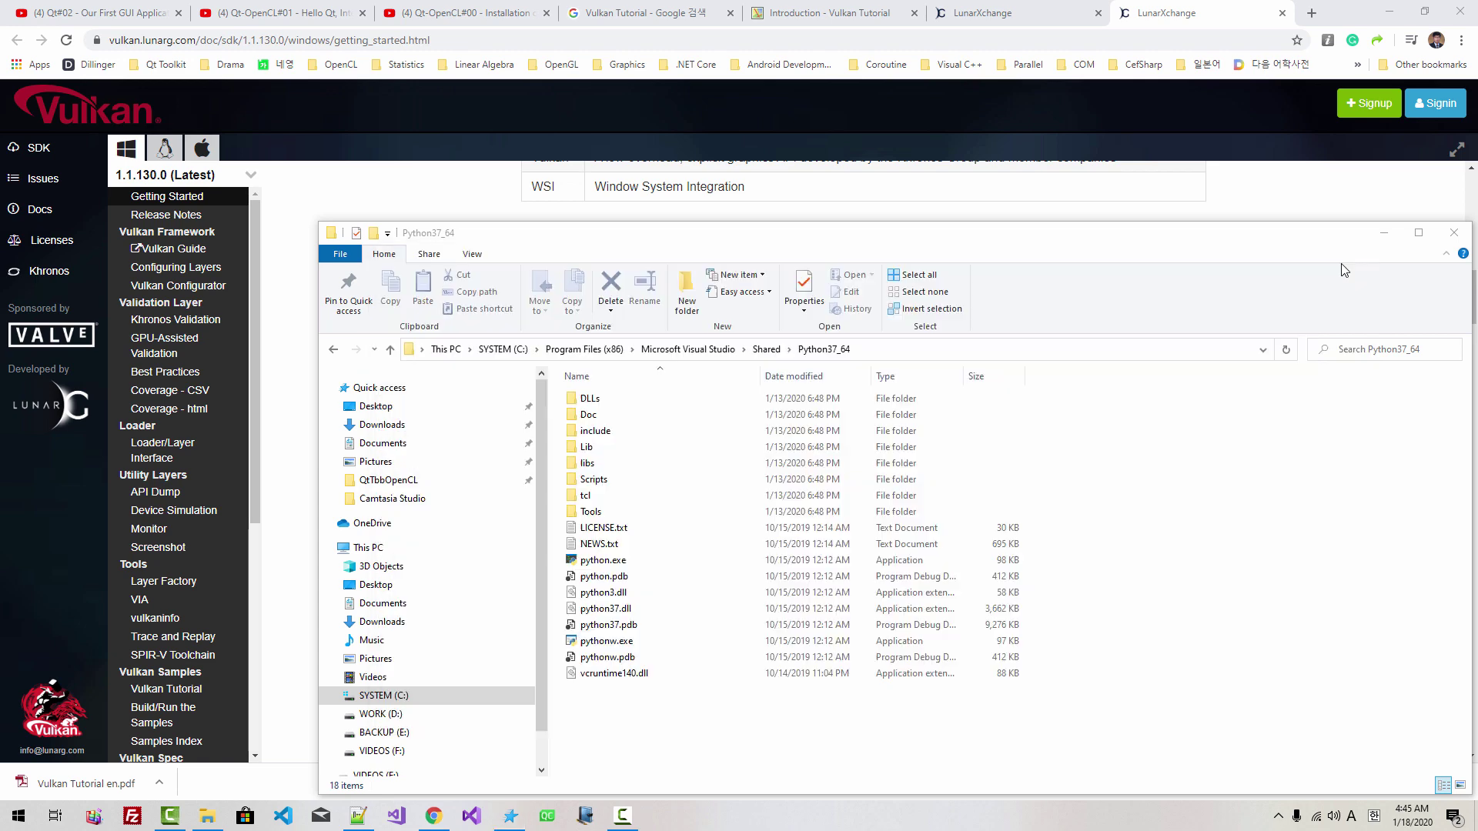
{"action": "left_click", "coordinate": [510, 816]}
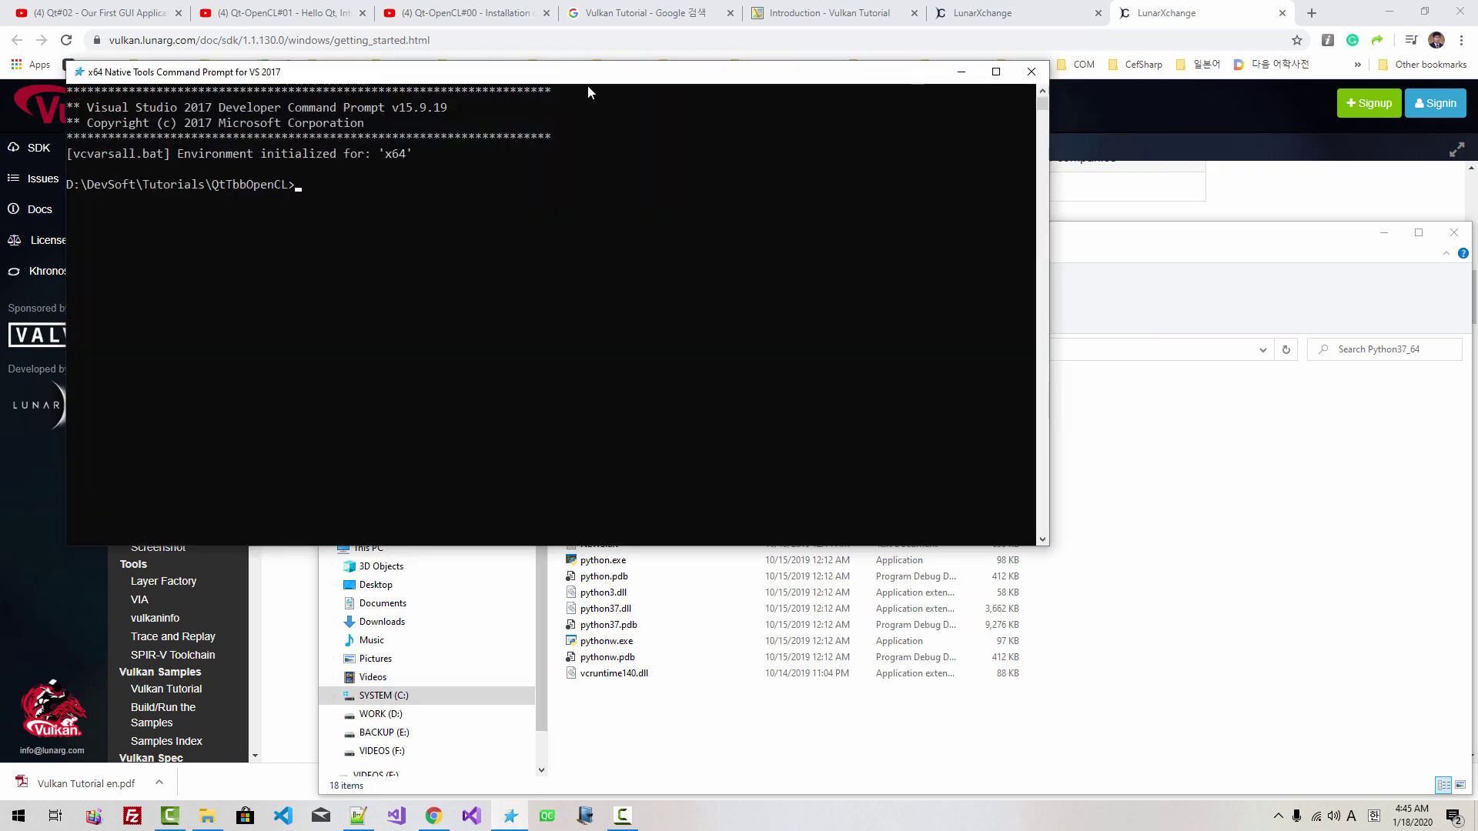
{"action": "left_click_drag", "start_coordinate": [588, 76], "coordinate": [965, 257]}
Check the CMake and Python versions with cmake --version and python --version in the command prompt.
{"action": "type", "text": "cmak"}
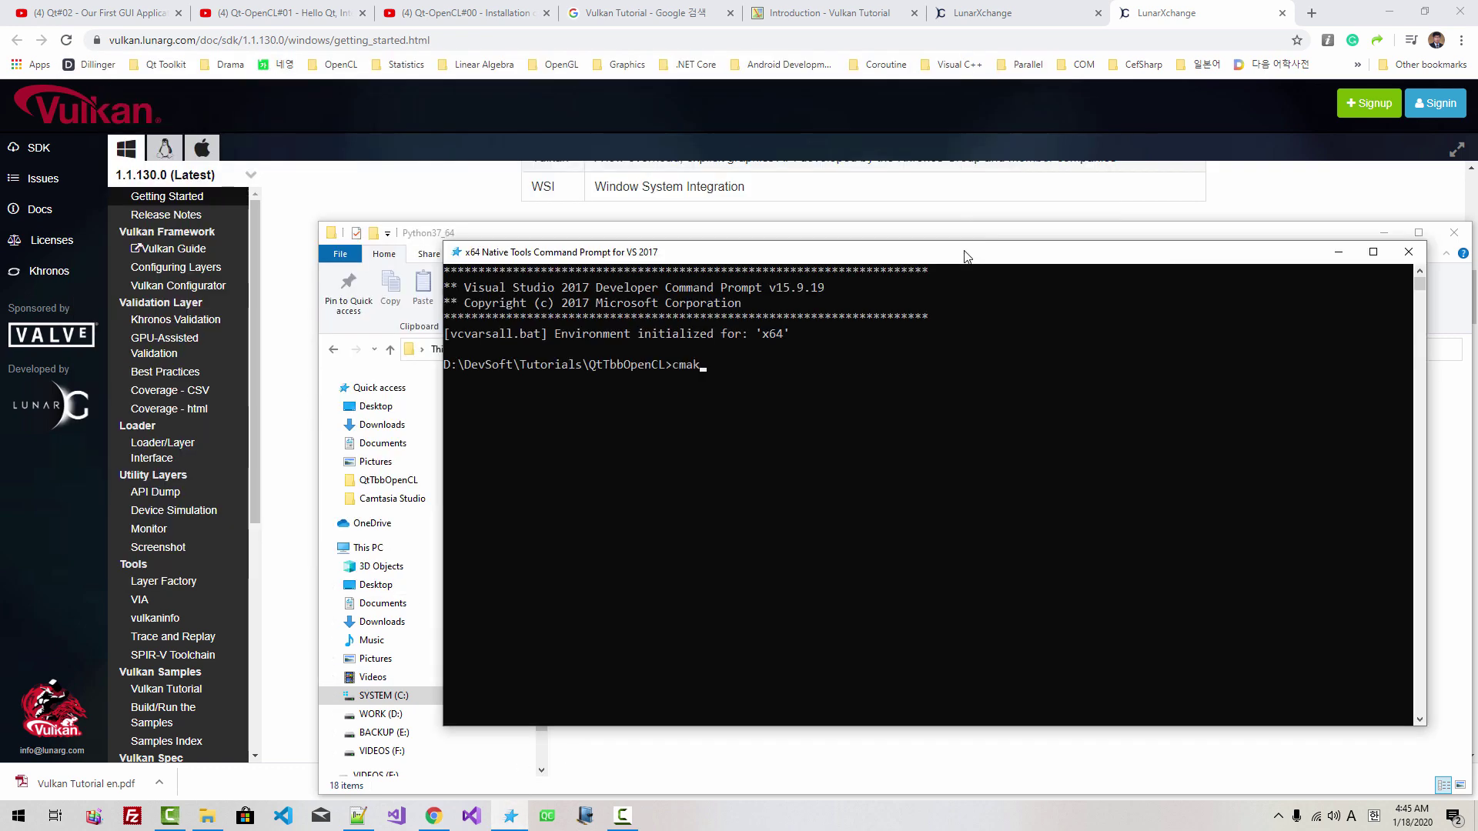
{"action": "type", "text": "e --version"}
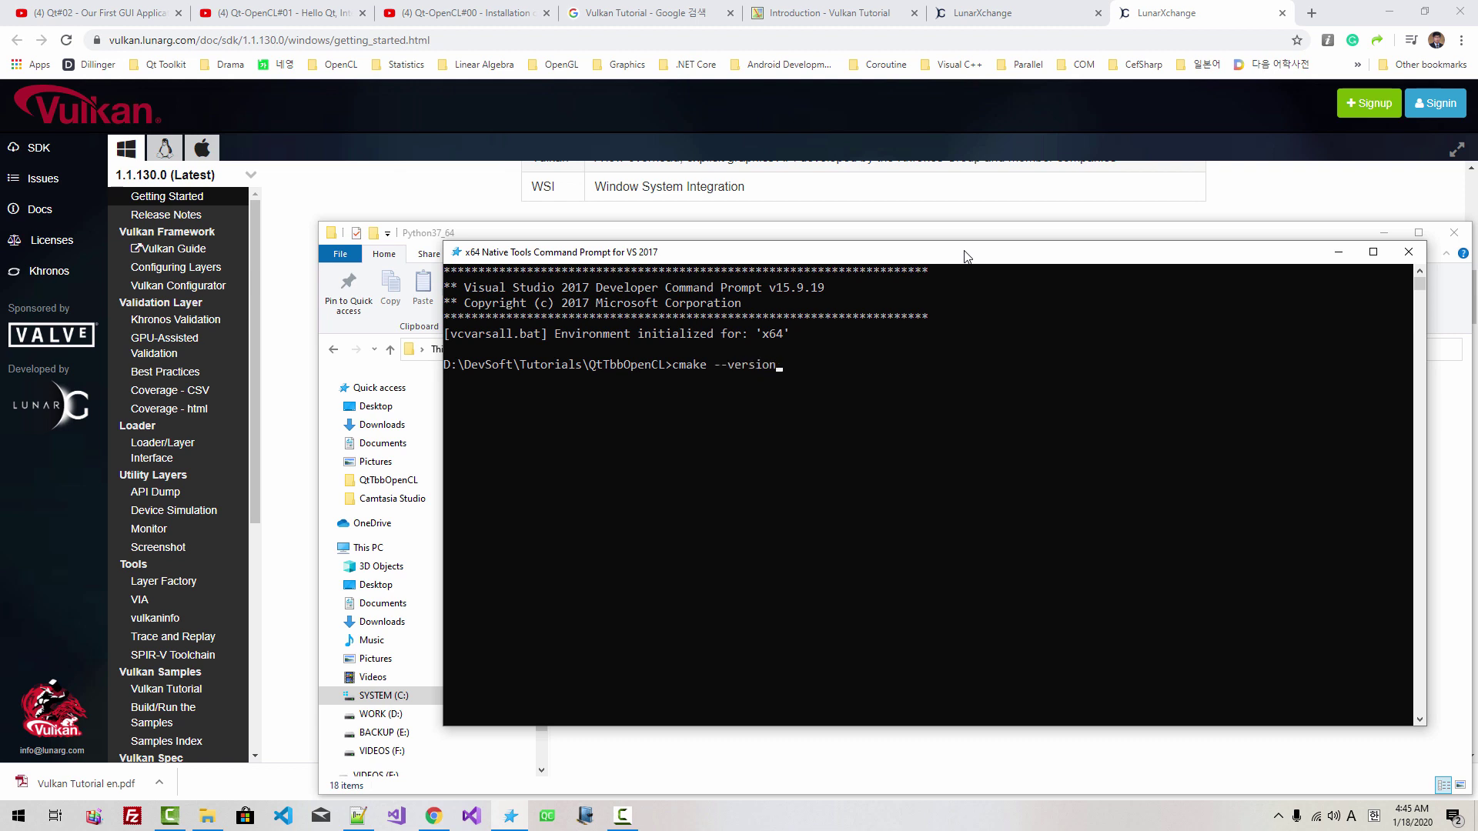
{"action": "key", "text": "Return"}
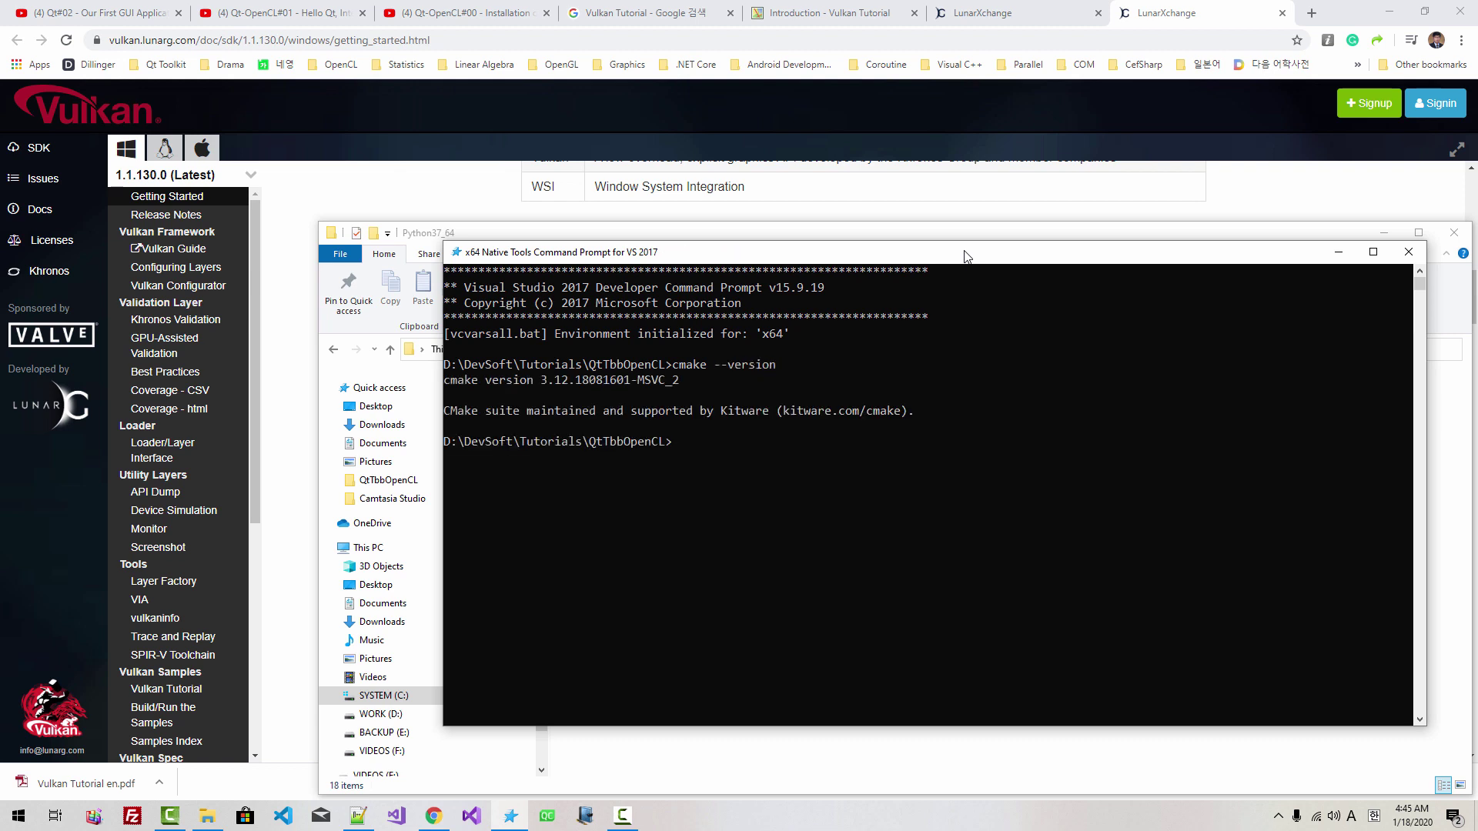
{"action": "type", "text": "python --version"}
{"action": "key", "text": "Return"}
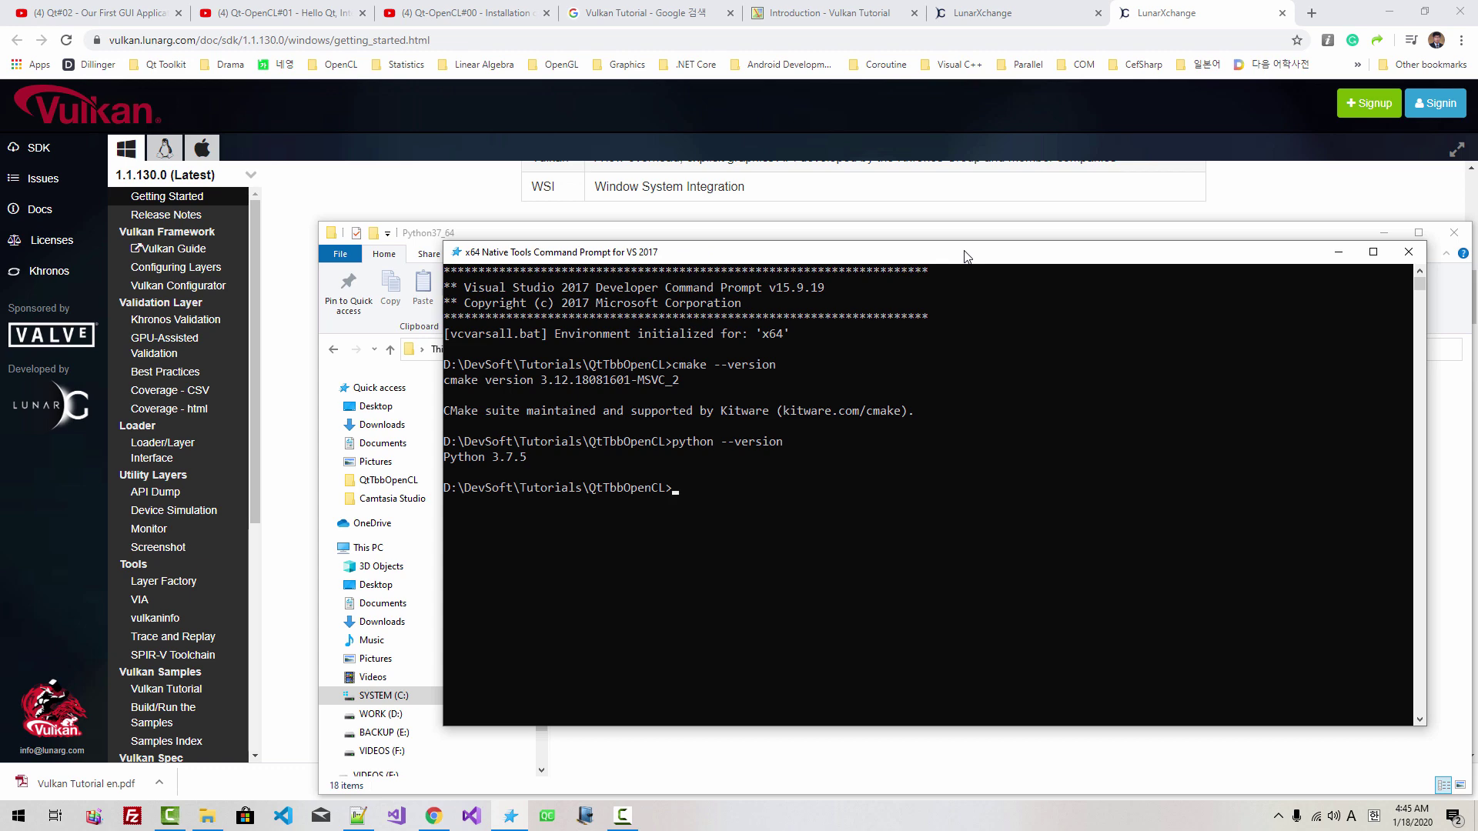
Compare the CMake and Python requirements on the System Requirements page with the command prompt output, then minimize the prompt.
{"action": "left_click", "coordinate": [585, 109]}
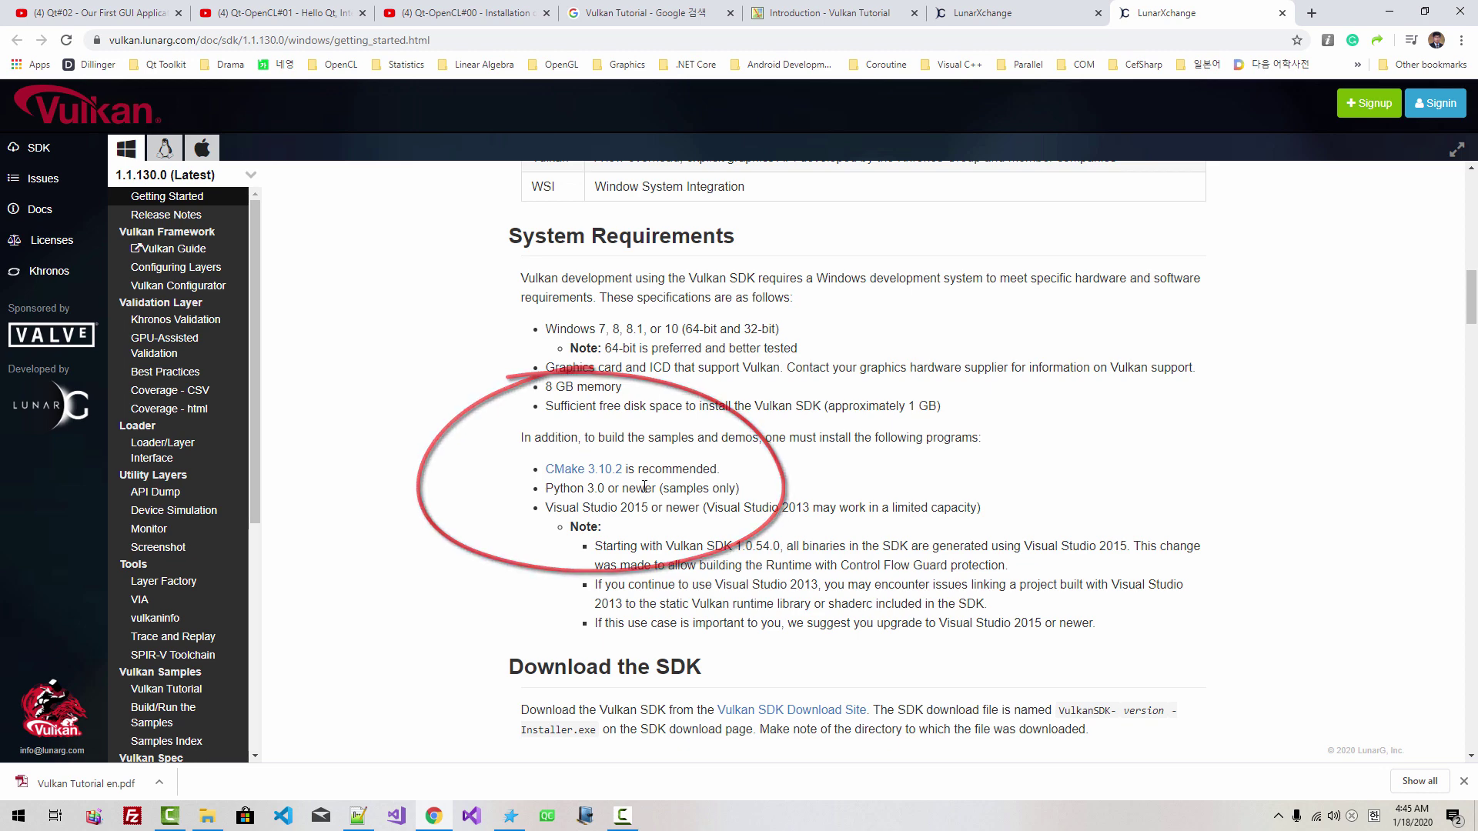
{"action": "left_click", "coordinate": [512, 818]}
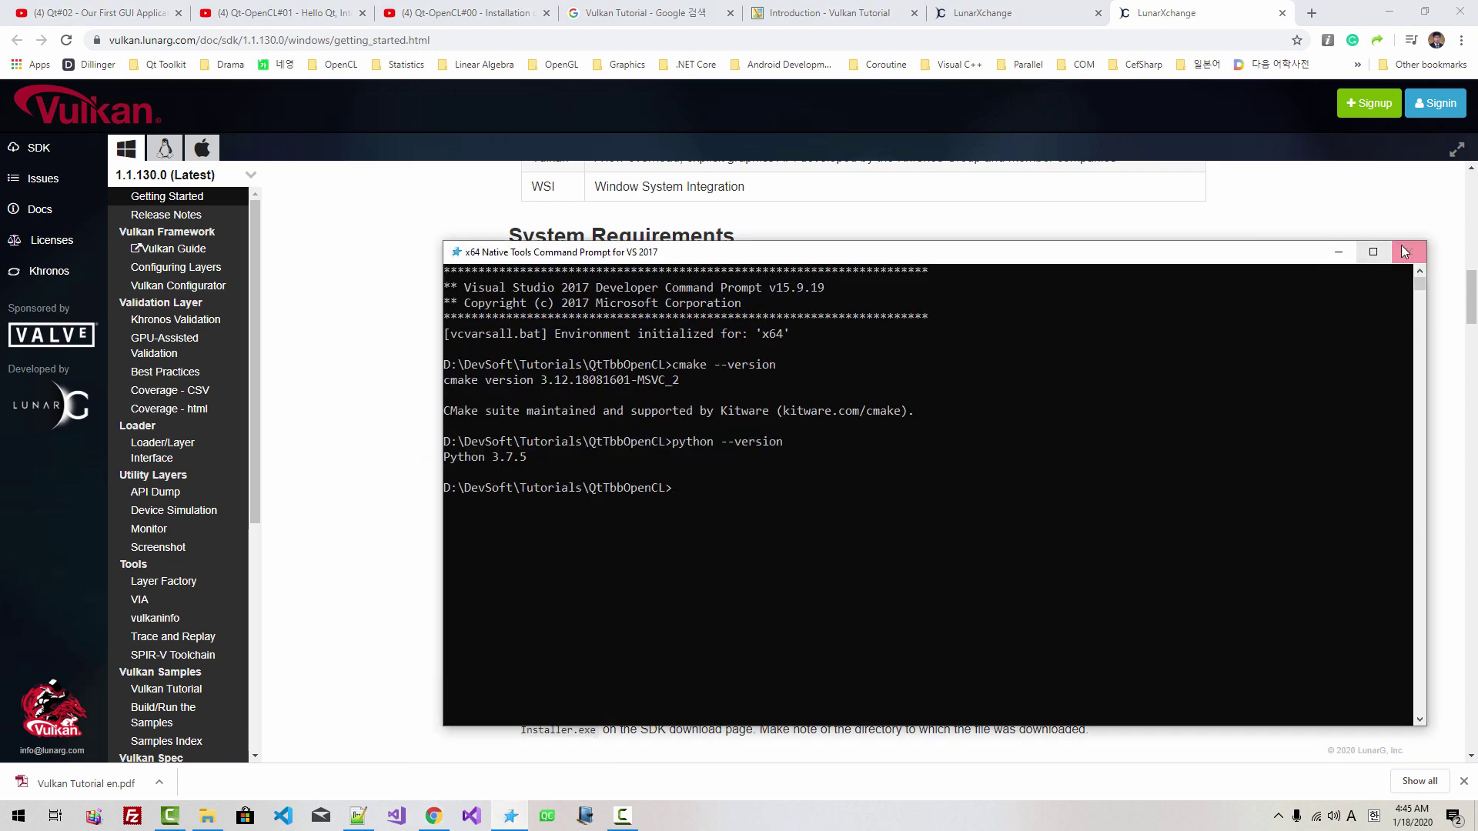
{"action": "left_click", "coordinate": [1339, 252]}
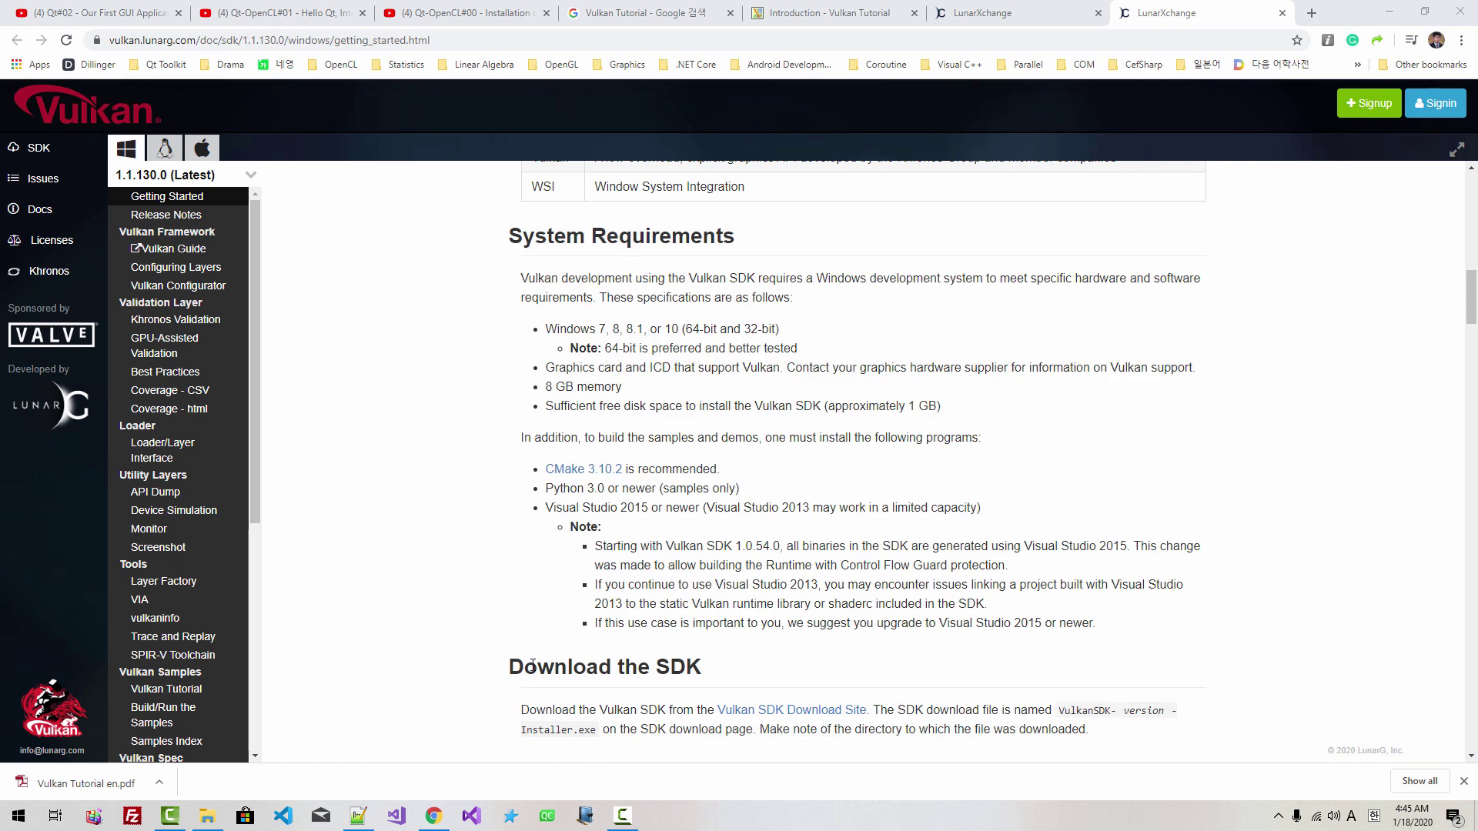
Return to Visual Studio's Shared folder in File Explorer and select the Python37_64 and Python37_86 folders.
{"action": "left_click", "coordinate": [207, 816]}
{"action": "left_click_drag", "start_coordinate": [651, 512], "coordinate": [600, 433]}
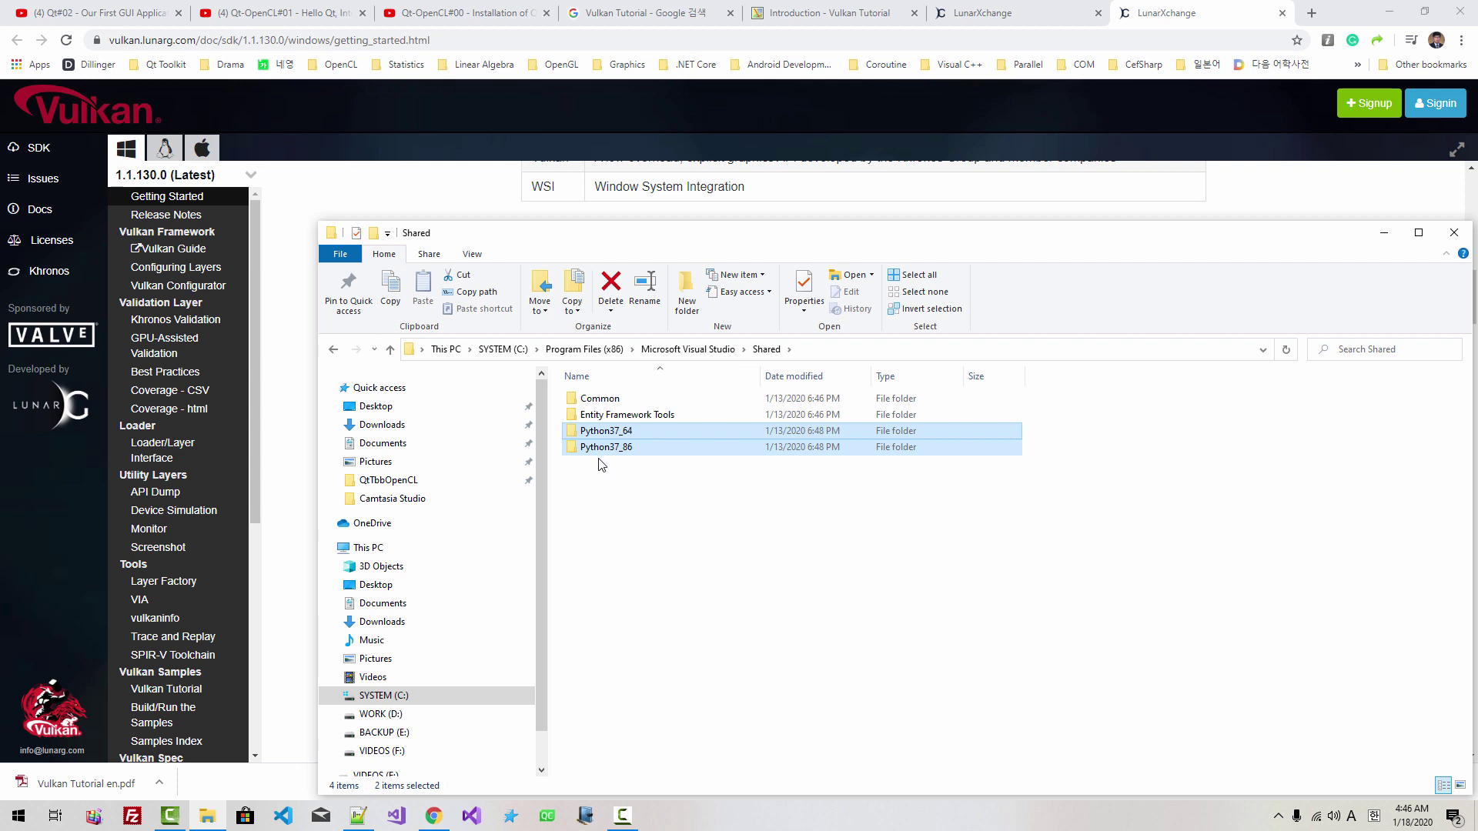
Open the installer's modify view for Visual Studio Enterprise 2017 from Visual Studio 2017, close the IDE and maximize the installer.
{"action": "left_click", "coordinate": [396, 818]}
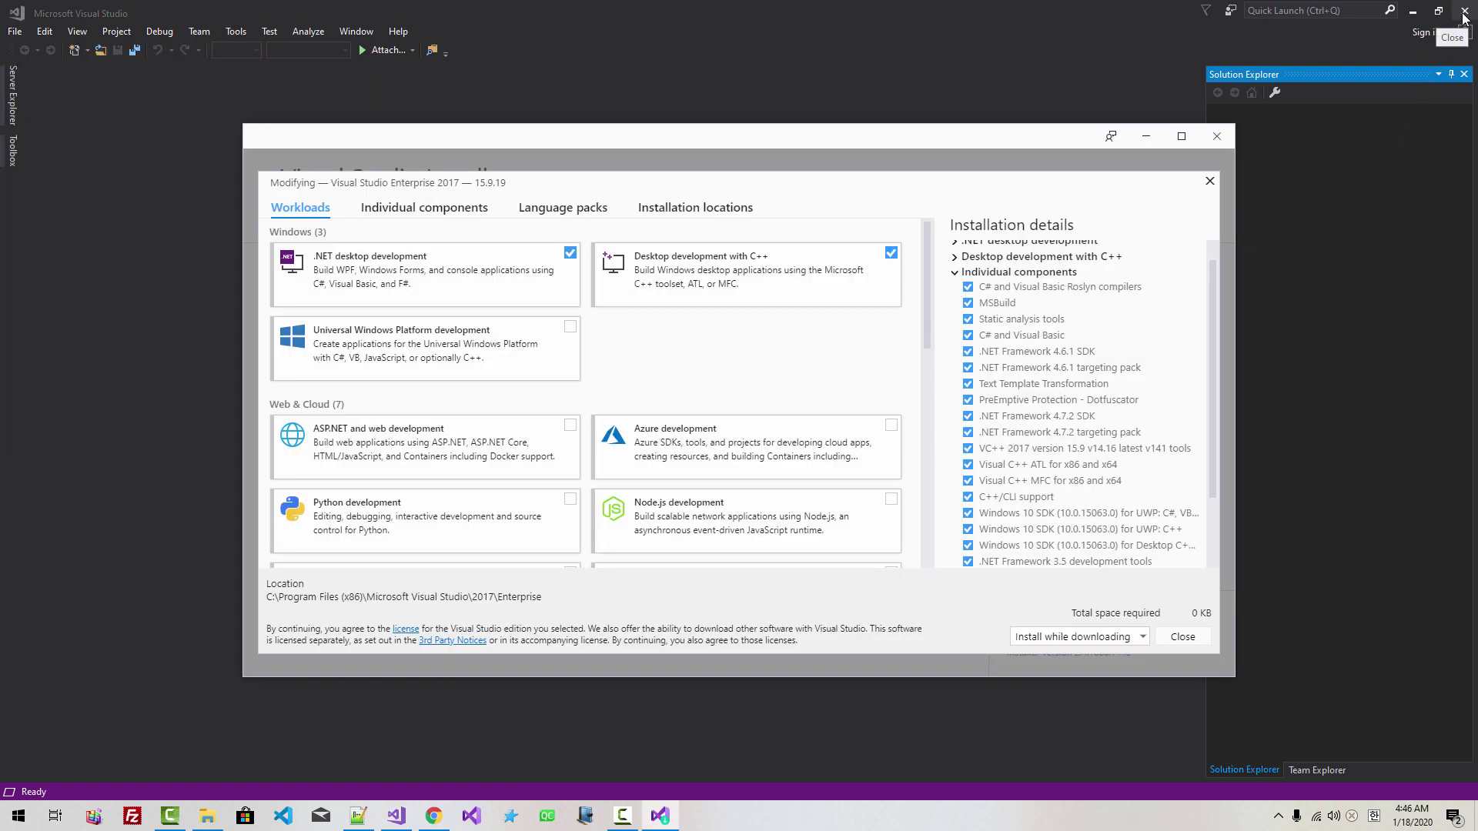
{"action": "left_click", "coordinate": [1465, 12]}
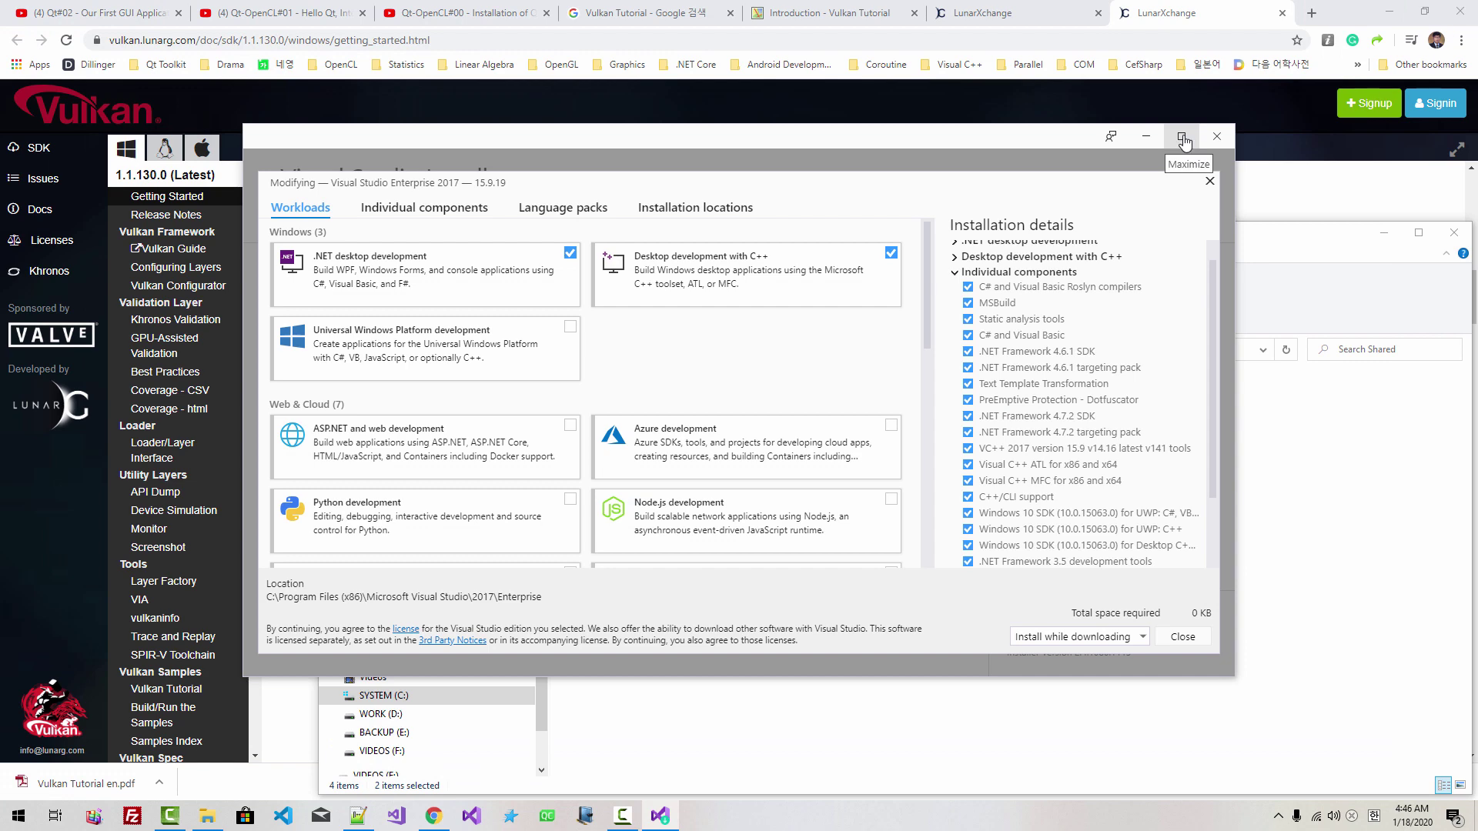
{"action": "left_click", "coordinate": [1182, 138]}
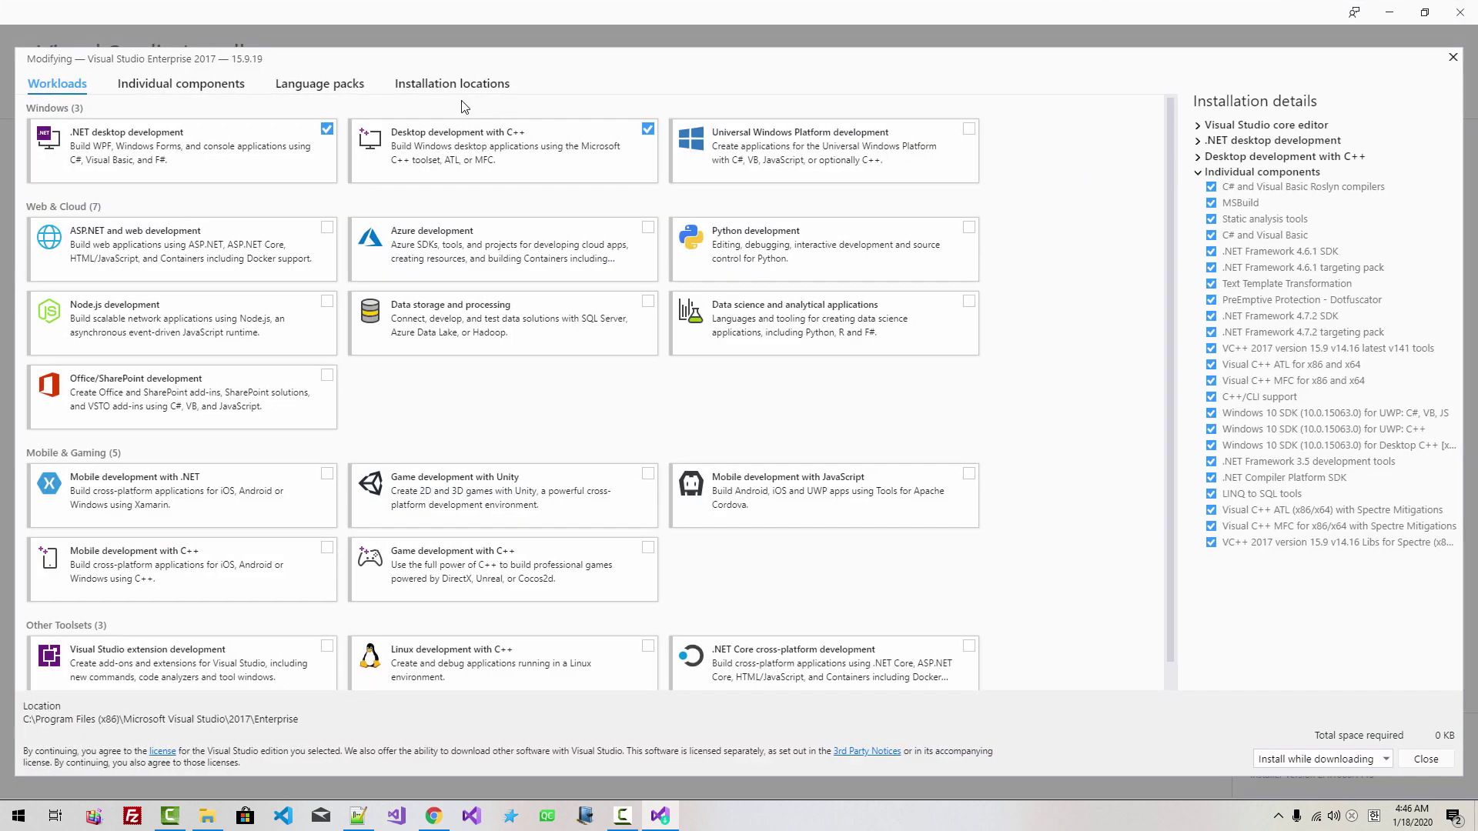
Select Python 3 64-bit (3.6.6) among the individual components under Compilers, build tools, and runtimes.
{"action": "left_click", "coordinate": [215, 95]}
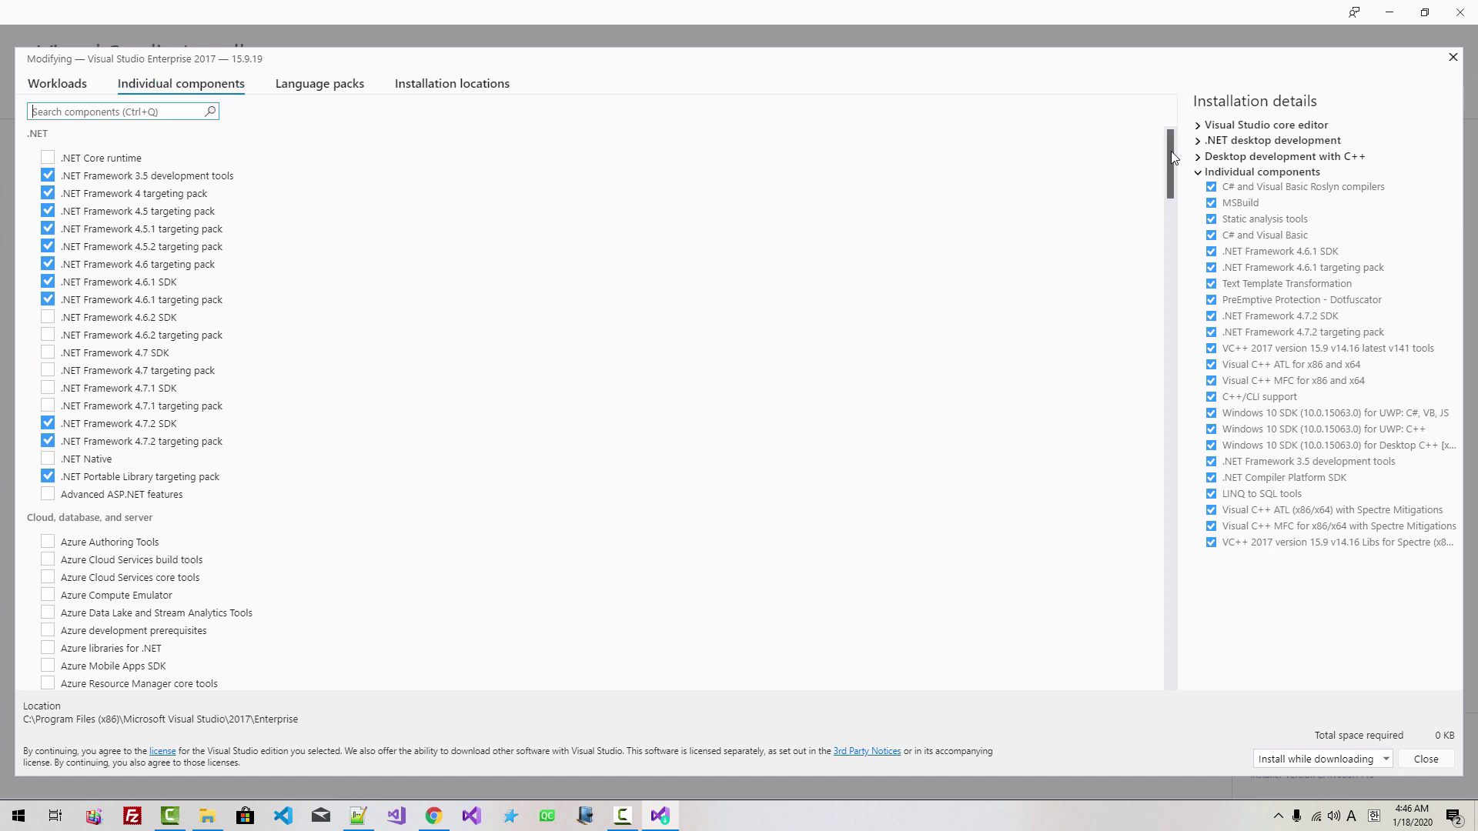
{"action": "left_click_drag", "start_coordinate": [1171, 151], "coordinate": [1162, 299]}
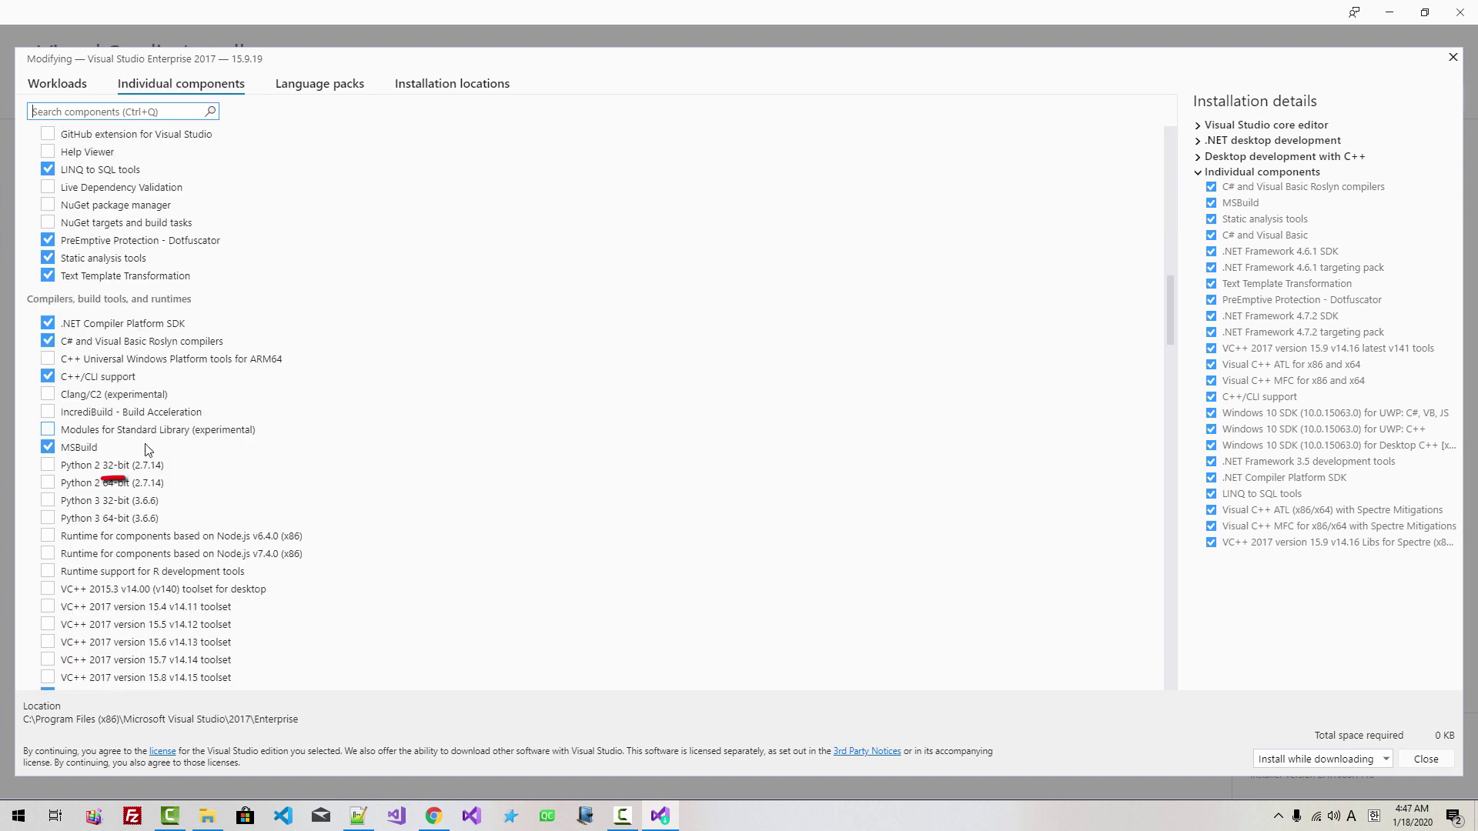
{"action": "left_click", "coordinate": [47, 520]}
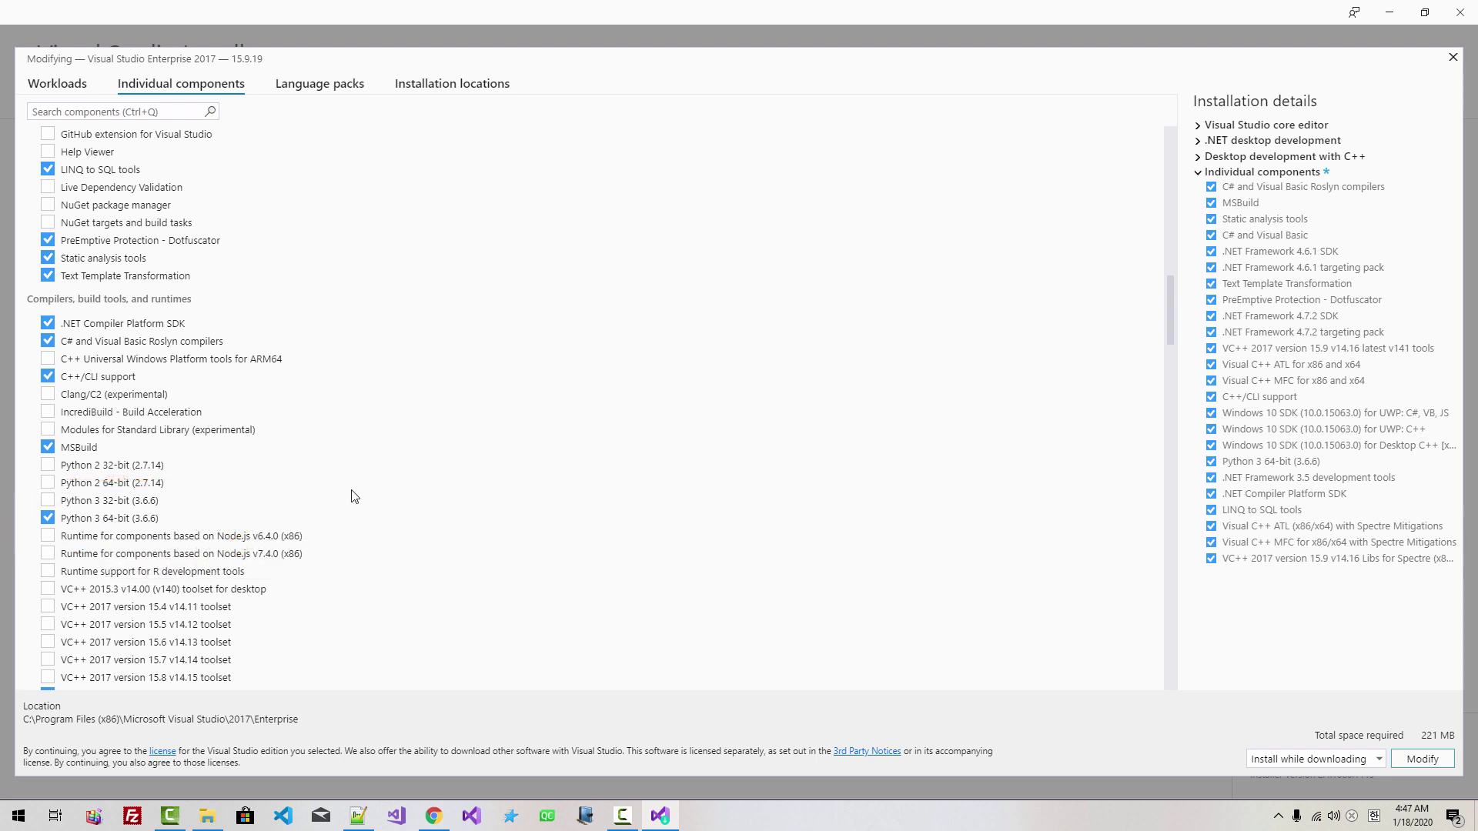
Review the remaining compiler components, including Visual C++ tools for CMake, and select Python language support under Development activities.
{"action": "scroll", "coordinate": [354, 496], "scroll_direction": "down", "scroll_amount": 2}
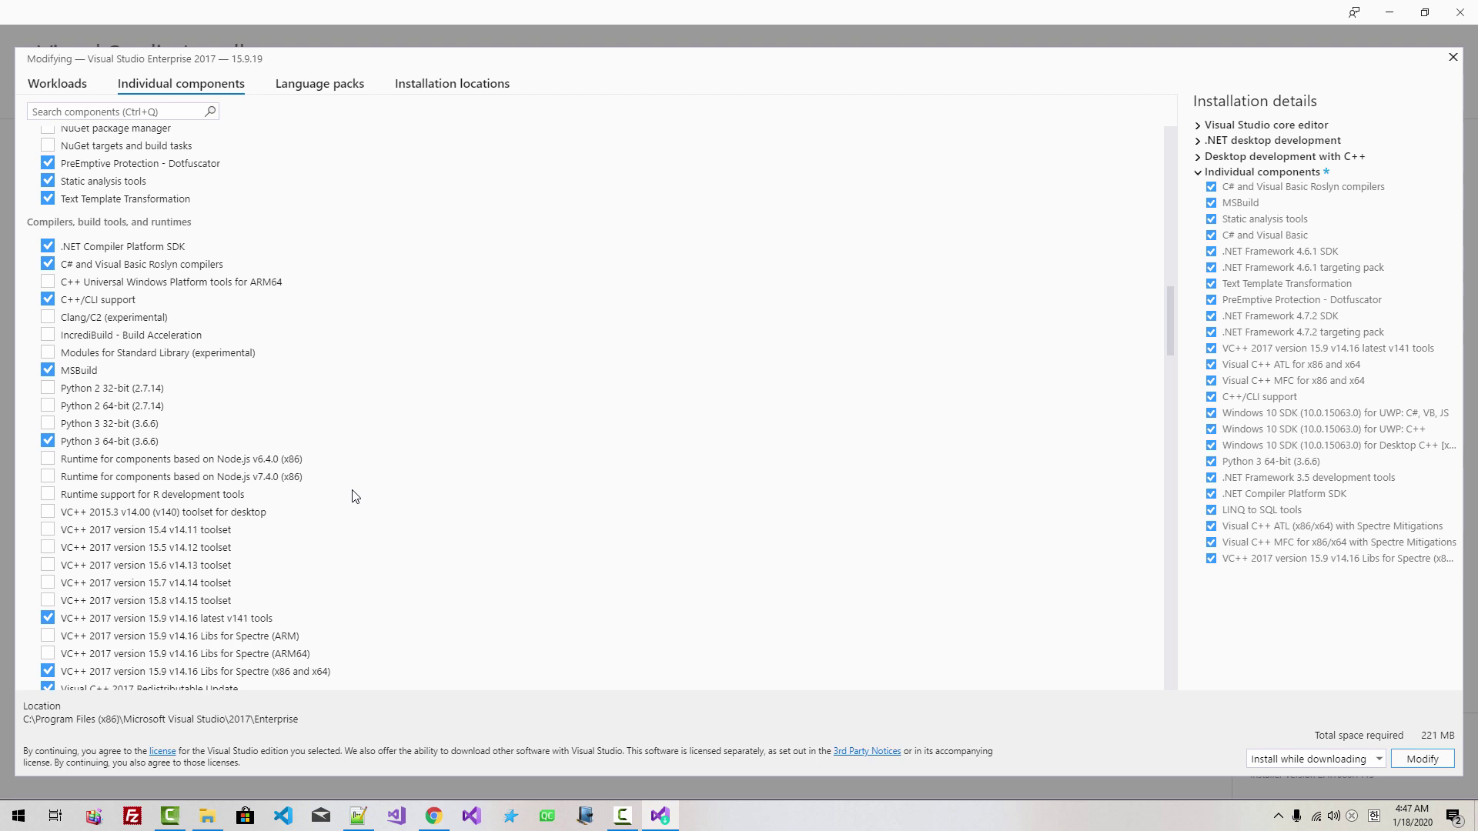
{"action": "scroll", "coordinate": [354, 497], "scroll_direction": "down", "scroll_amount": 5}
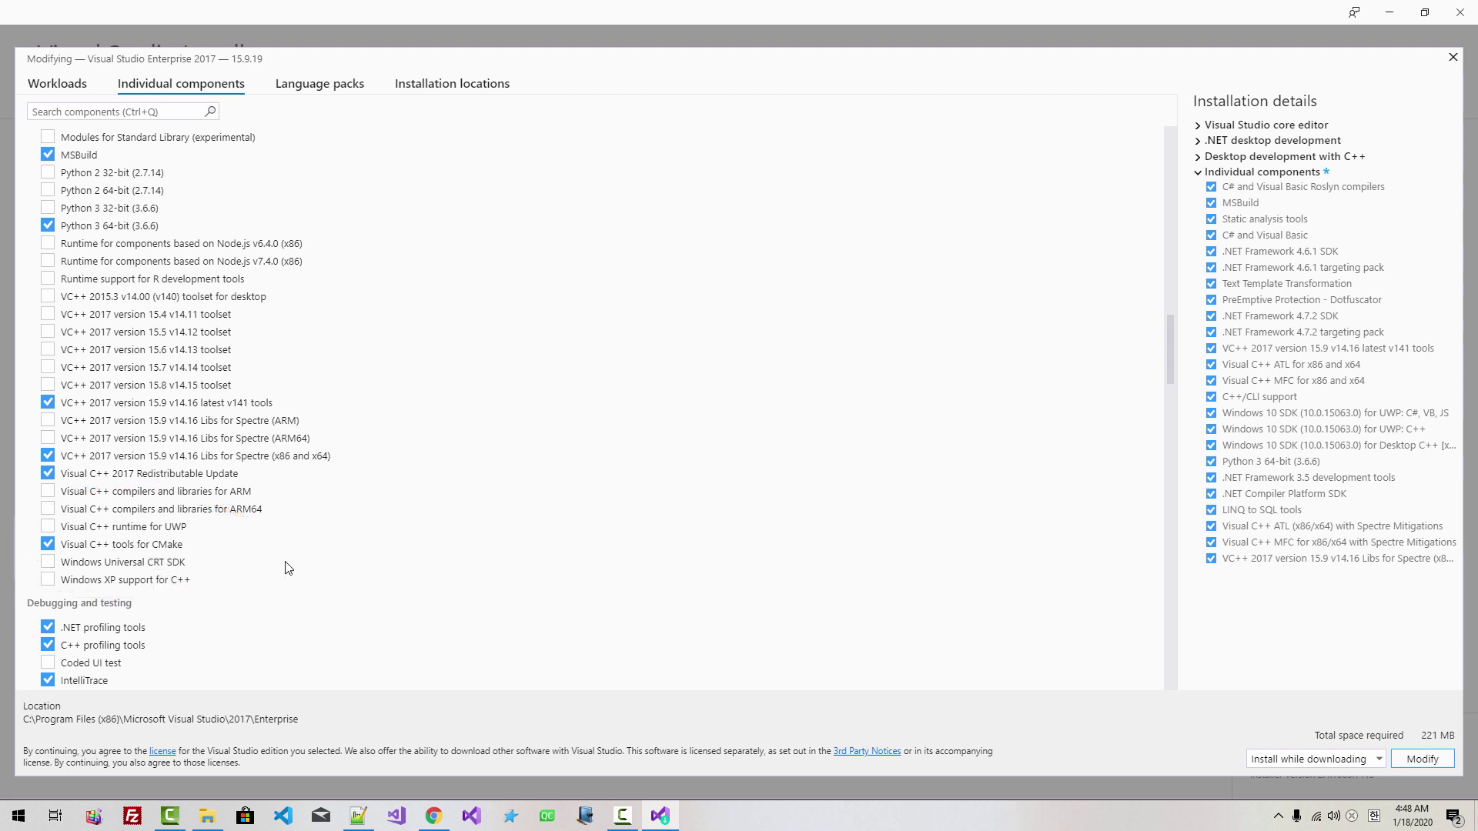
{"action": "scroll", "coordinate": [288, 568], "scroll_direction": "down", "scroll_amount": 3}
{"action": "scroll", "coordinate": [288, 568], "scroll_direction": "down", "scroll_amount": 10}
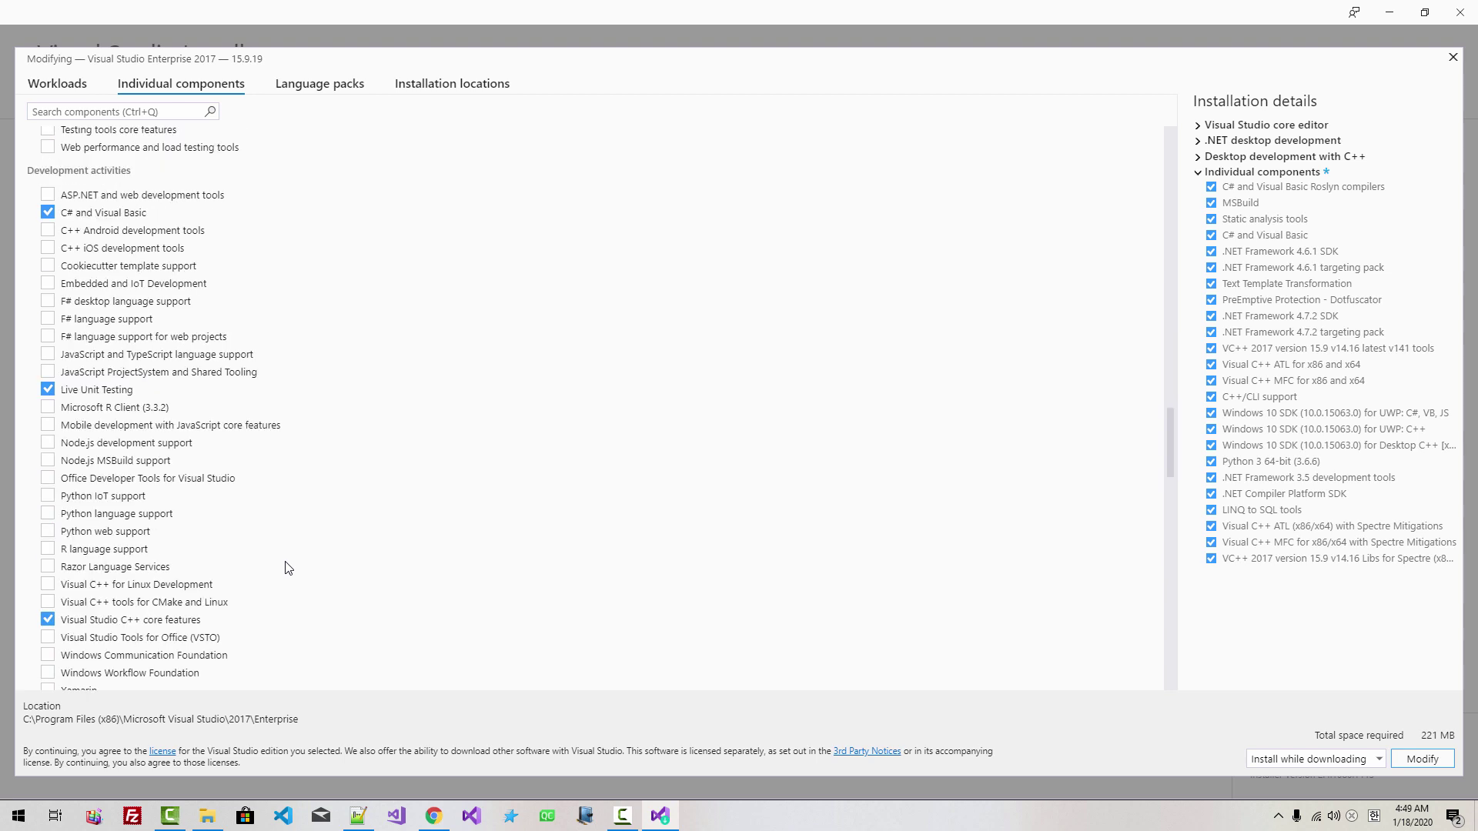
{"action": "left_click", "coordinate": [48, 514]}
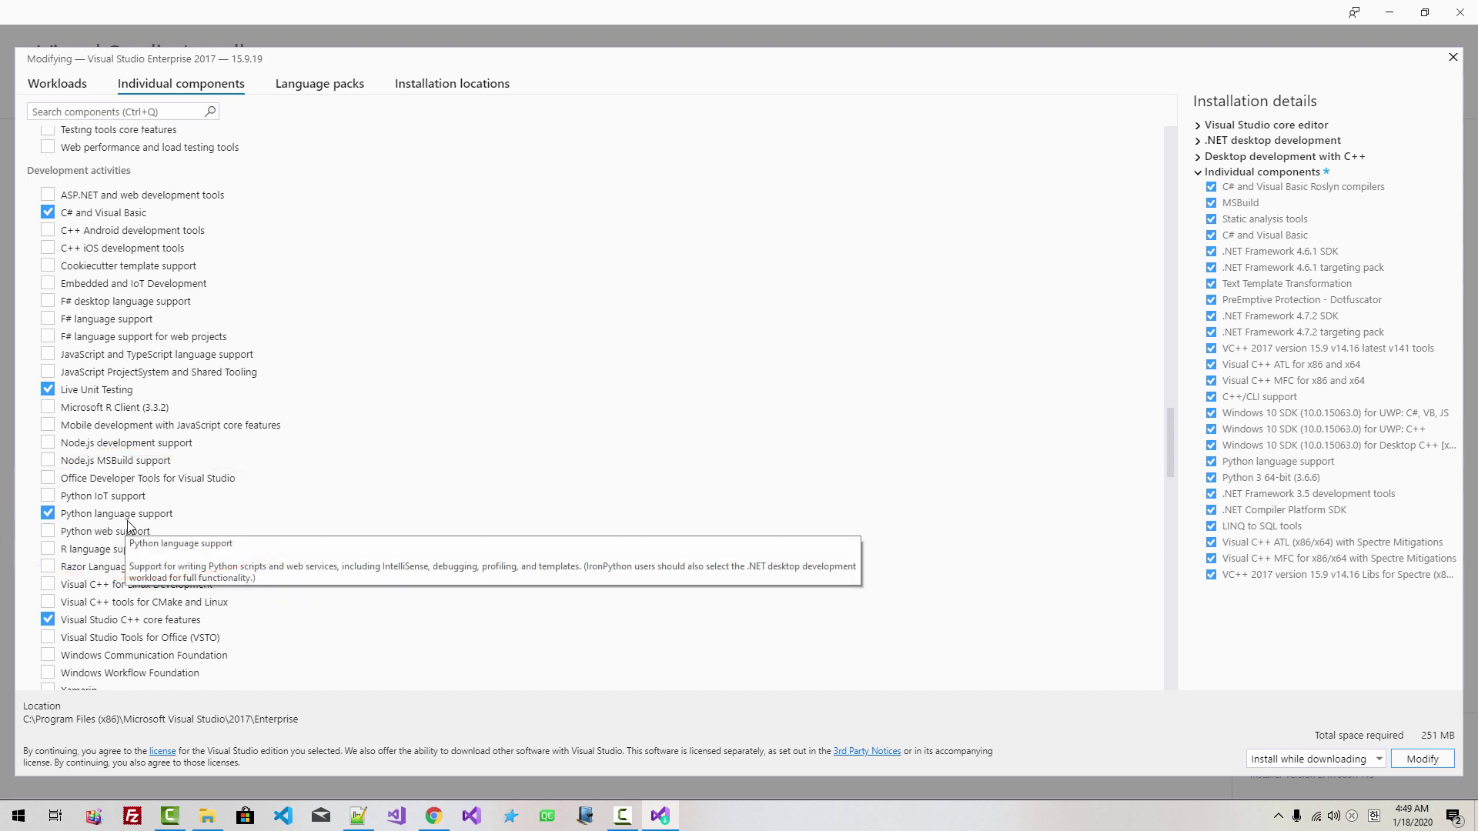
Recheck the selected Python and CMake components, then apply the modification to Visual Studio Enterprise 2017.
{"action": "scroll", "coordinate": [144, 528], "scroll_direction": "up", "scroll_amount": 10}
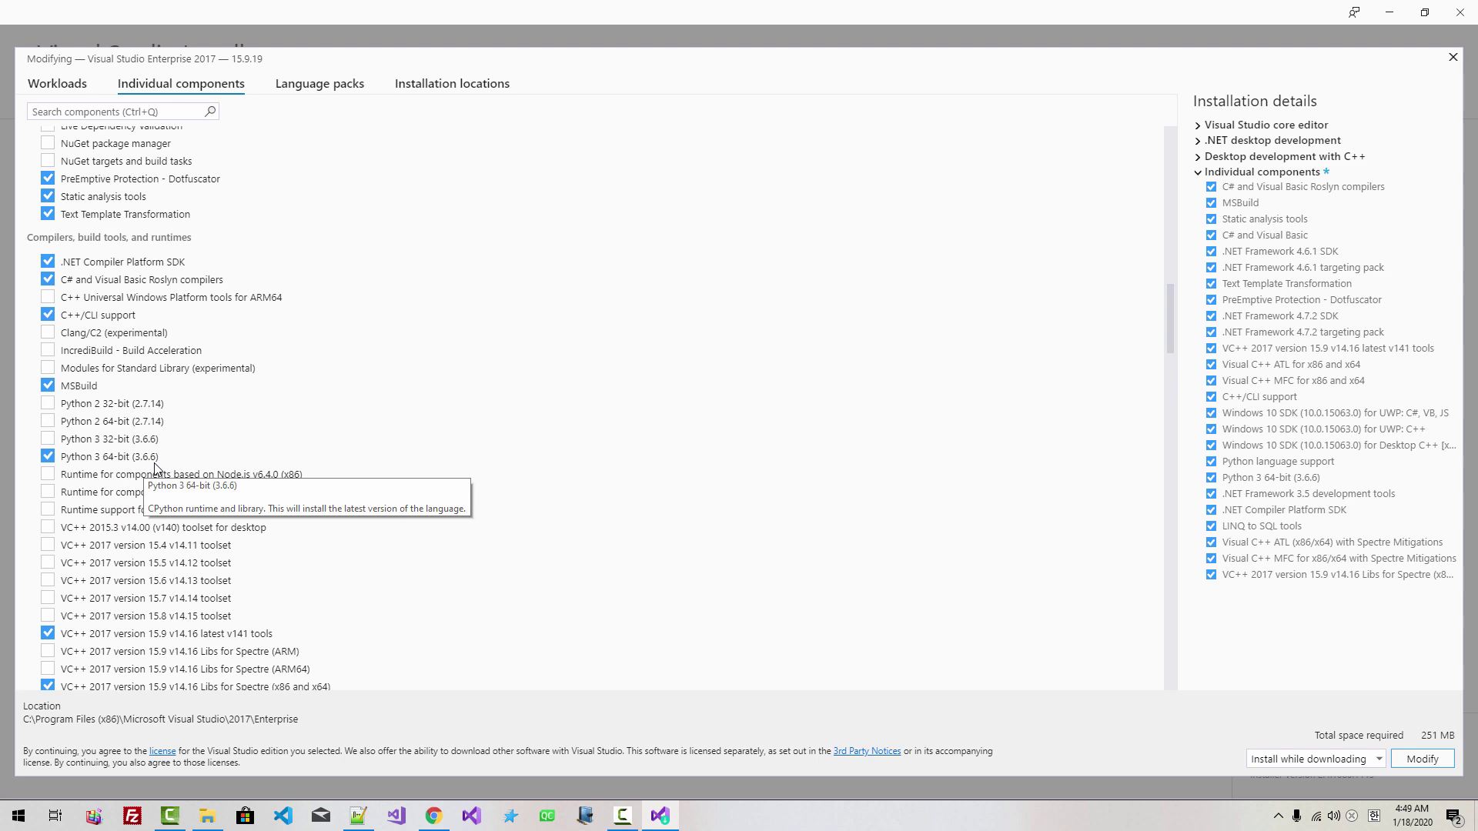
{"action": "scroll", "coordinate": [155, 467], "scroll_direction": "down", "scroll_amount": 3}
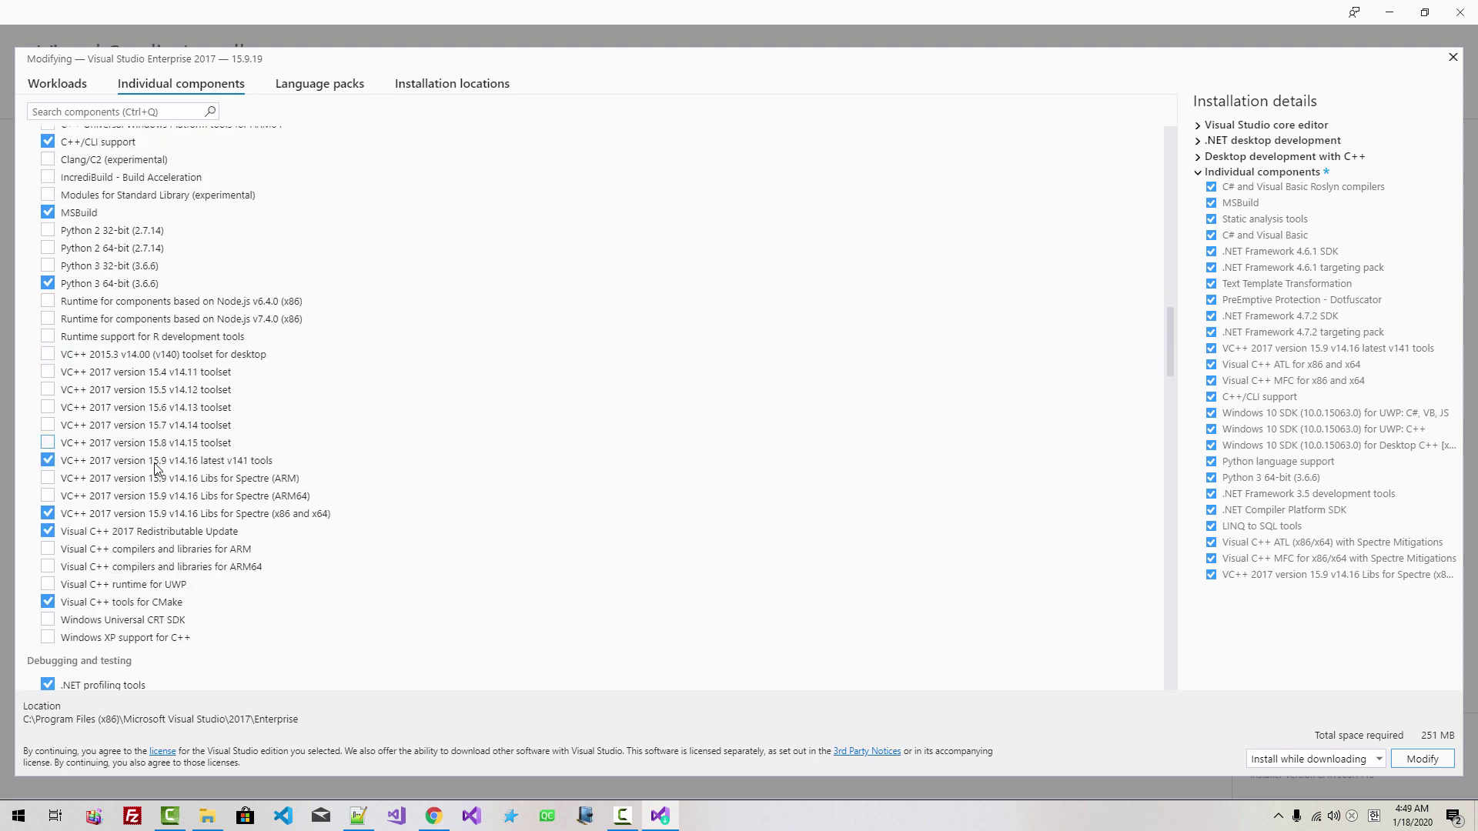
{"action": "scroll", "coordinate": [155, 467], "scroll_direction": "down", "scroll_amount": 1}
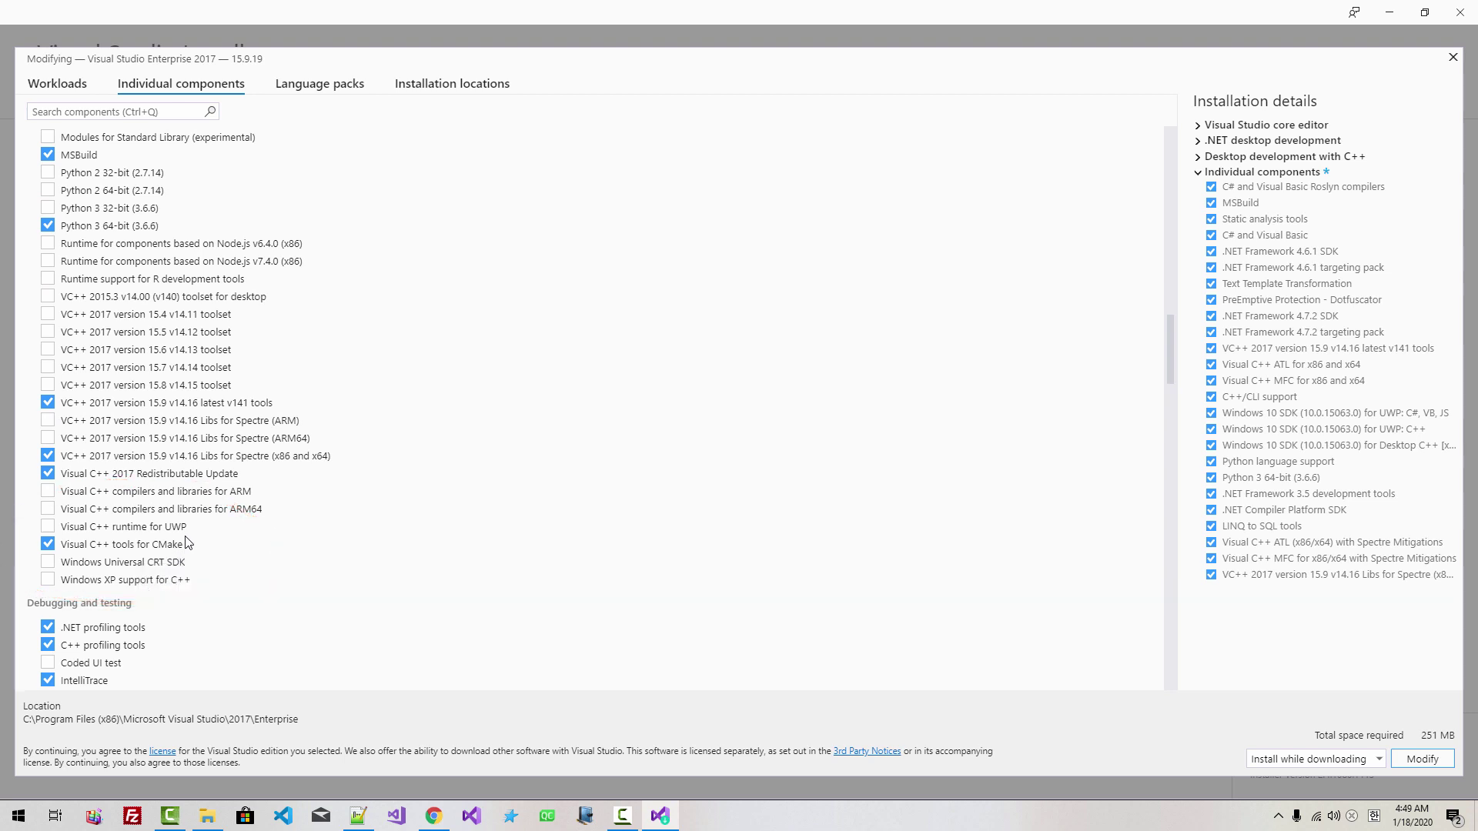
{"action": "scroll", "coordinate": [185, 544], "scroll_direction": "down", "scroll_amount": 11}
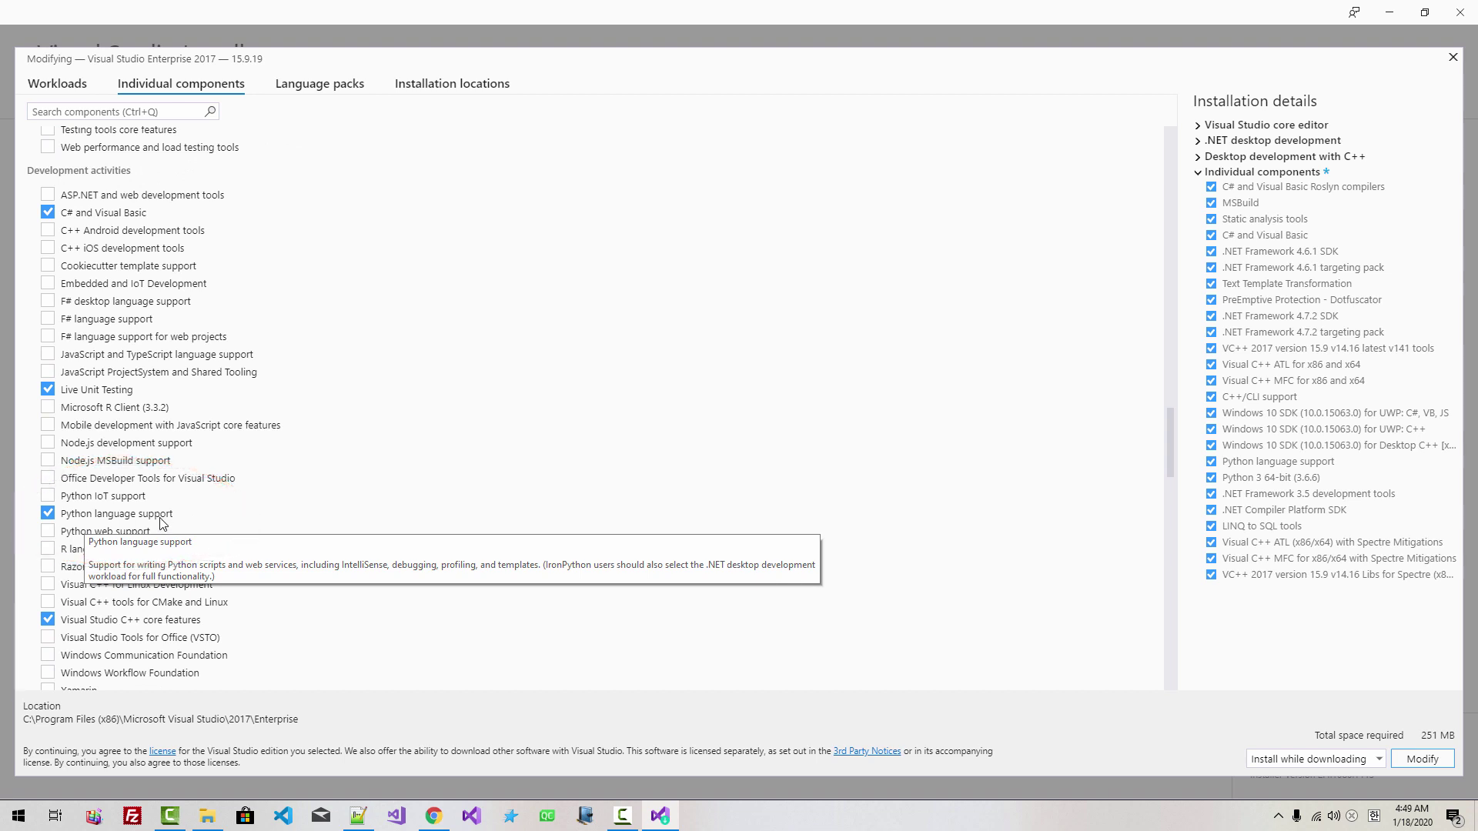
{"action": "left_click", "coordinate": [1422, 760]}
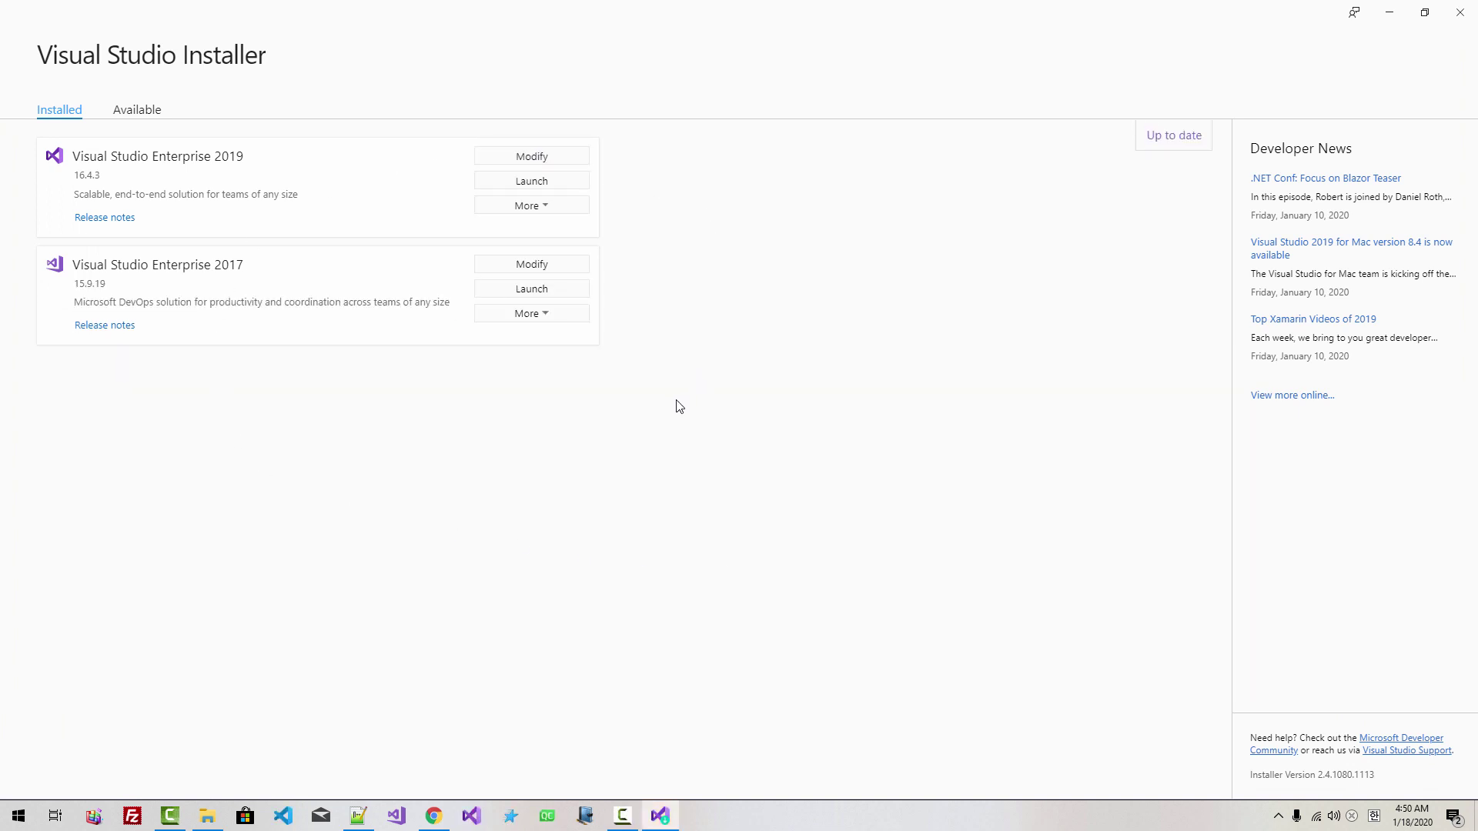
Close the Visual Studio Installer and clear the folder selection in the Shared folder.
{"action": "left_click", "coordinate": [1461, 19]}
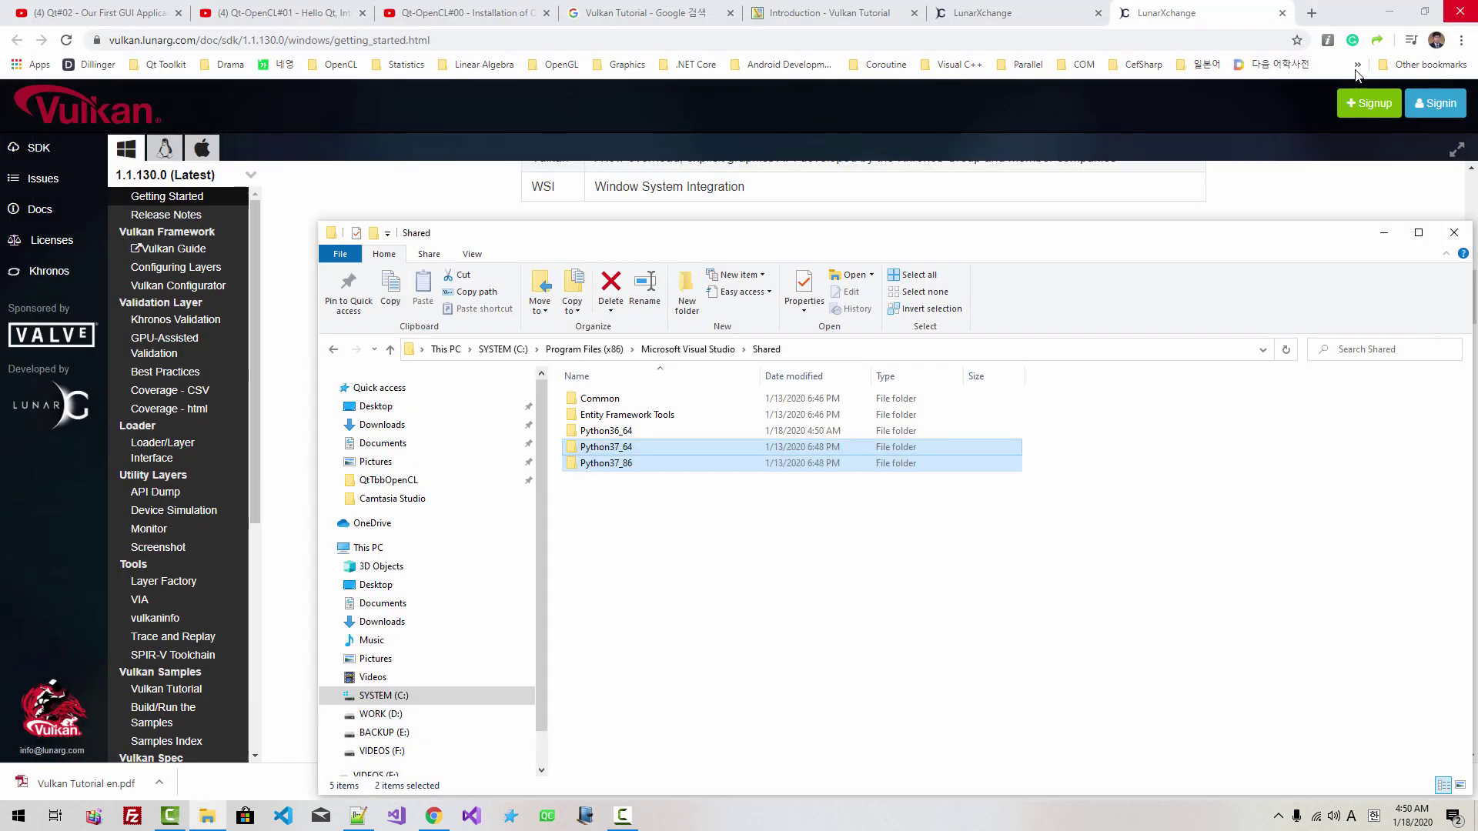
{"action": "left_click", "coordinate": [713, 648]}
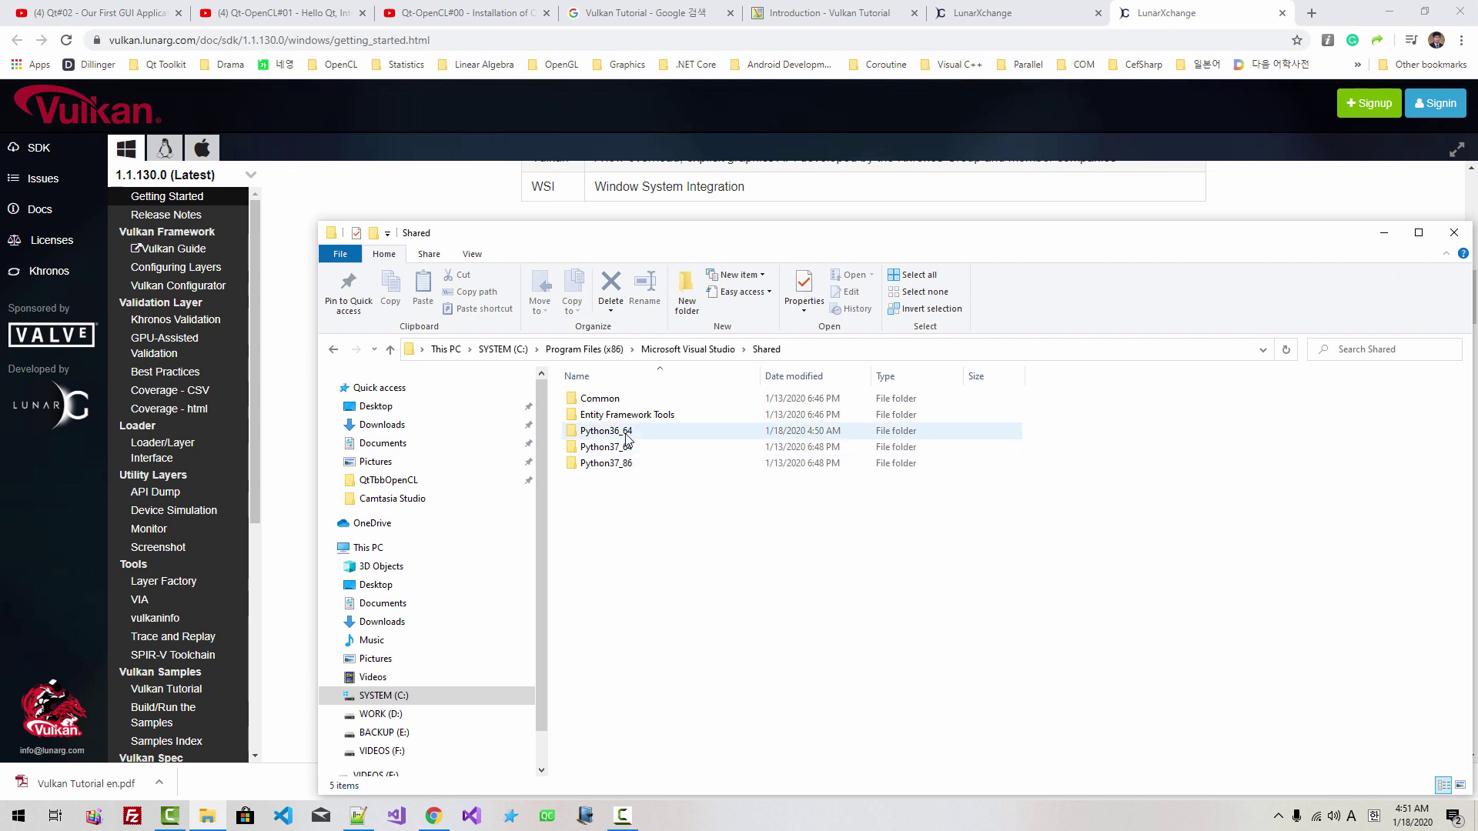
Open the Python36_64 folder inside Shared and copy its full folder path.
{"action": "double_click", "coordinate": [628, 431]}
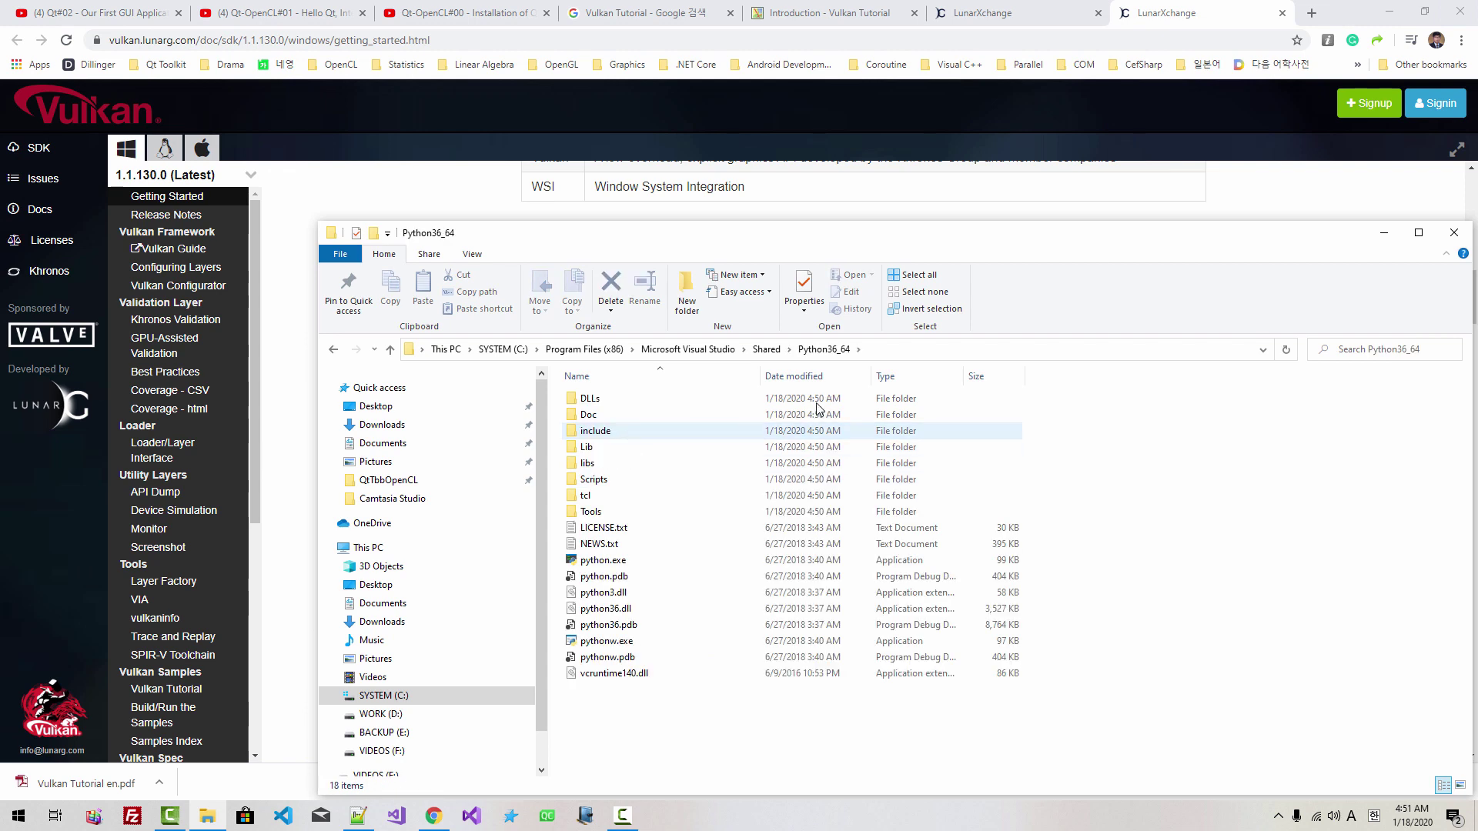
{"action": "left_click", "coordinate": [910, 353]}
{"action": "key", "text": "ctrl+c"}
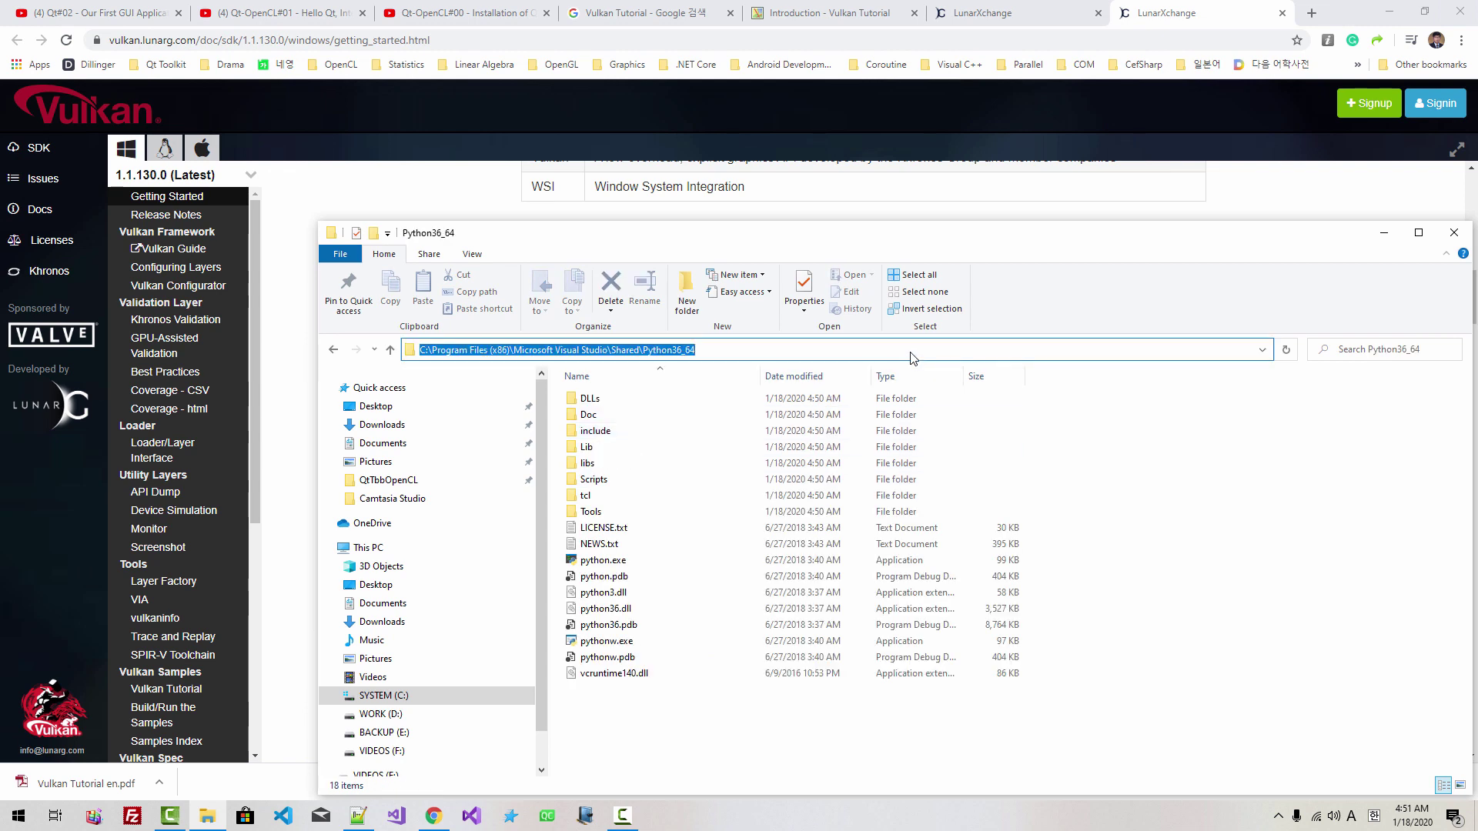
Search Windows for "environ" and open the Environment Variables settings from System Properties.
{"action": "right_click", "coordinate": [19, 816]}
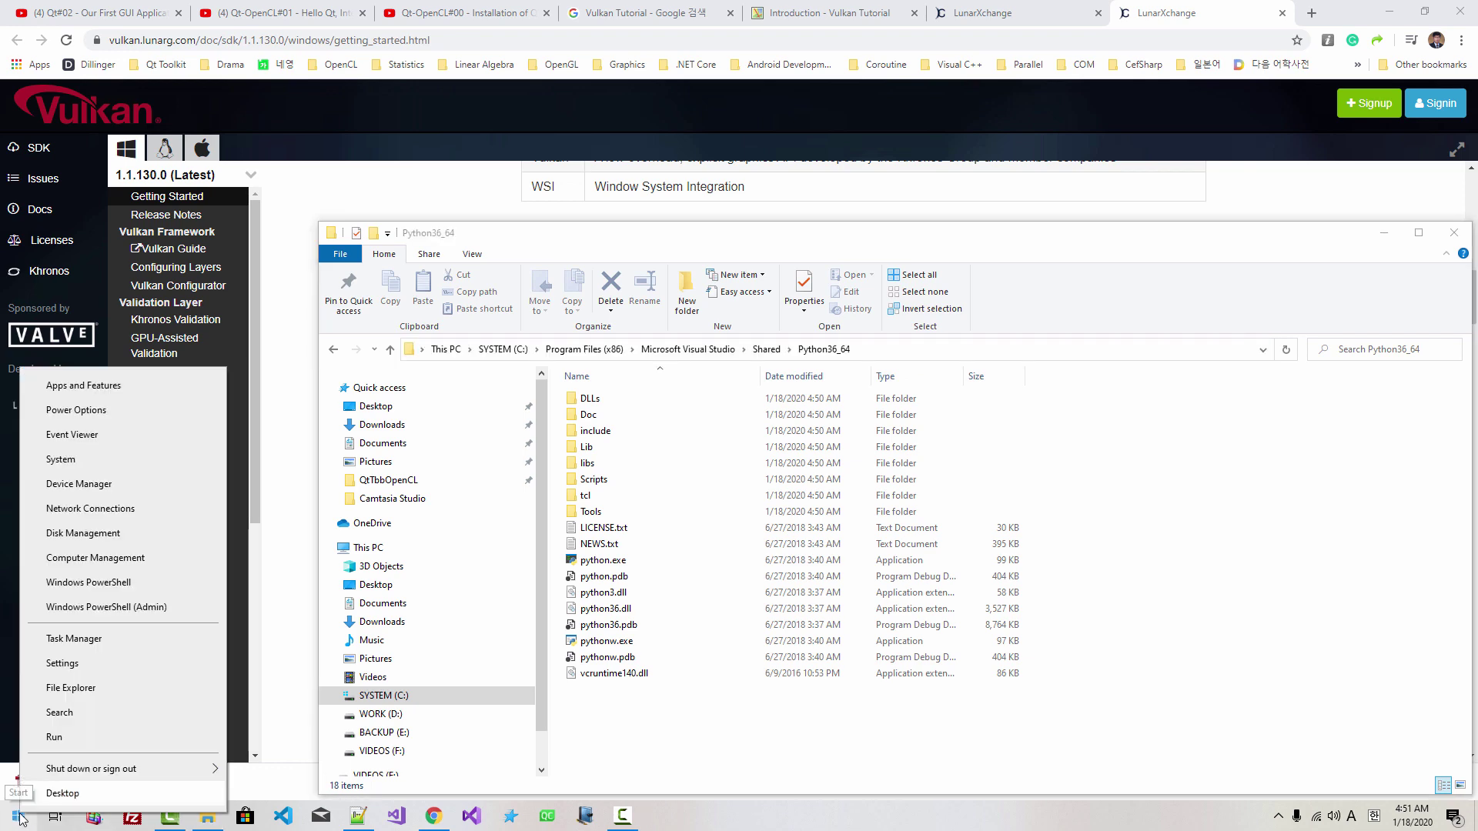
{"action": "left_click", "coordinate": [69, 712]}
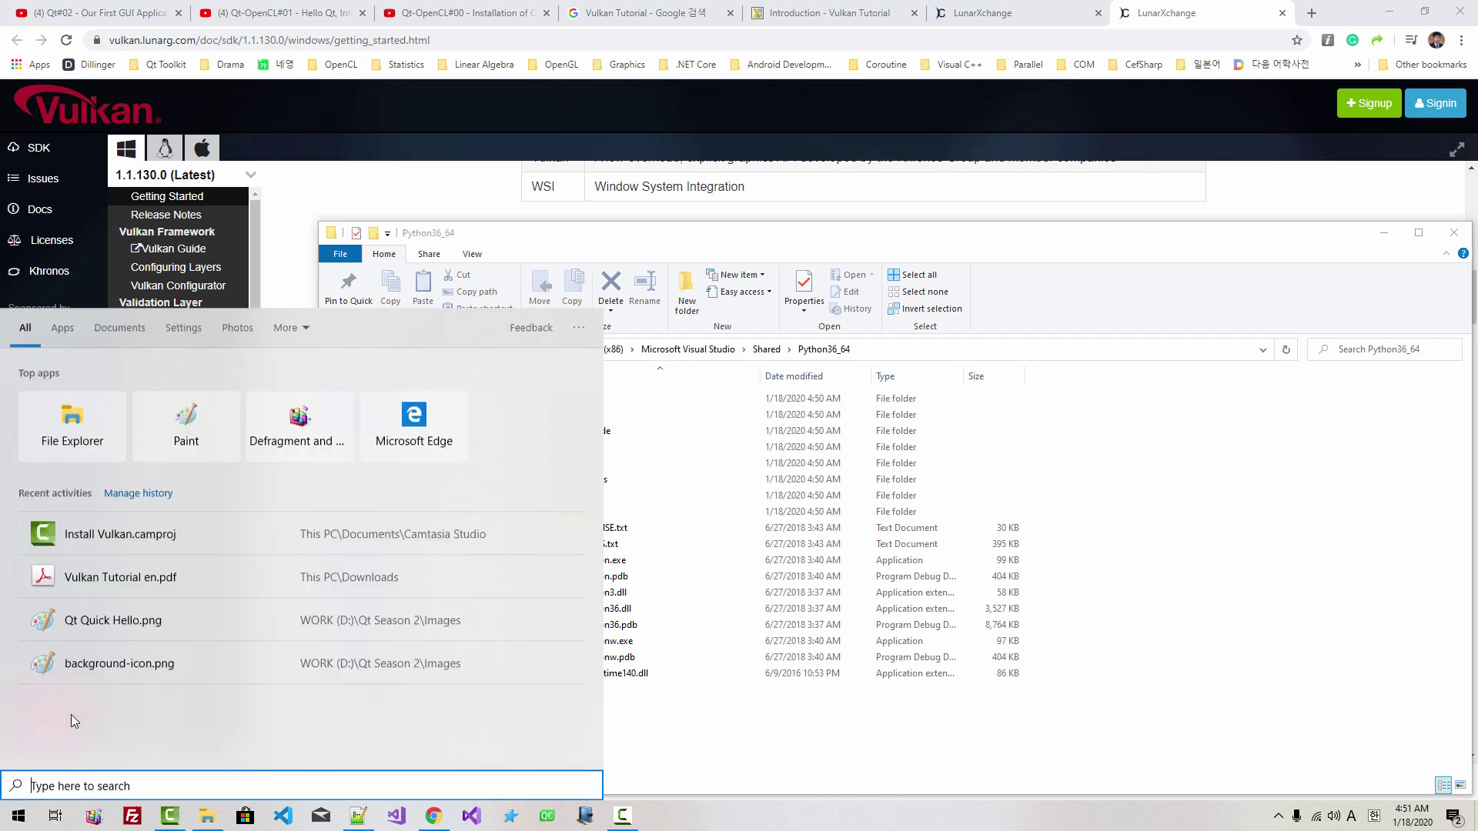
{"action": "type", "text": "environ"}
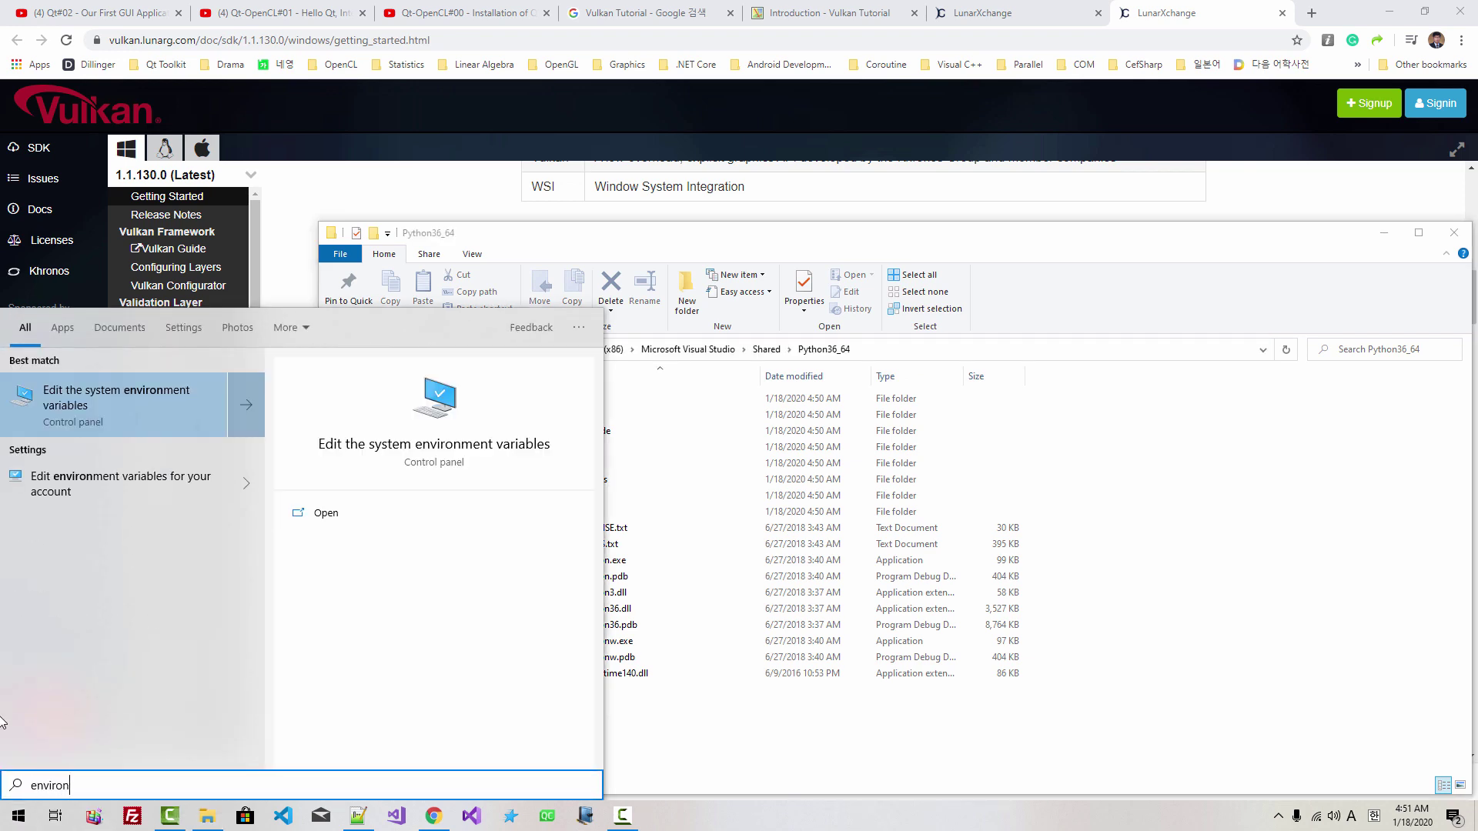
{"action": "left_click", "coordinate": [106, 407]}
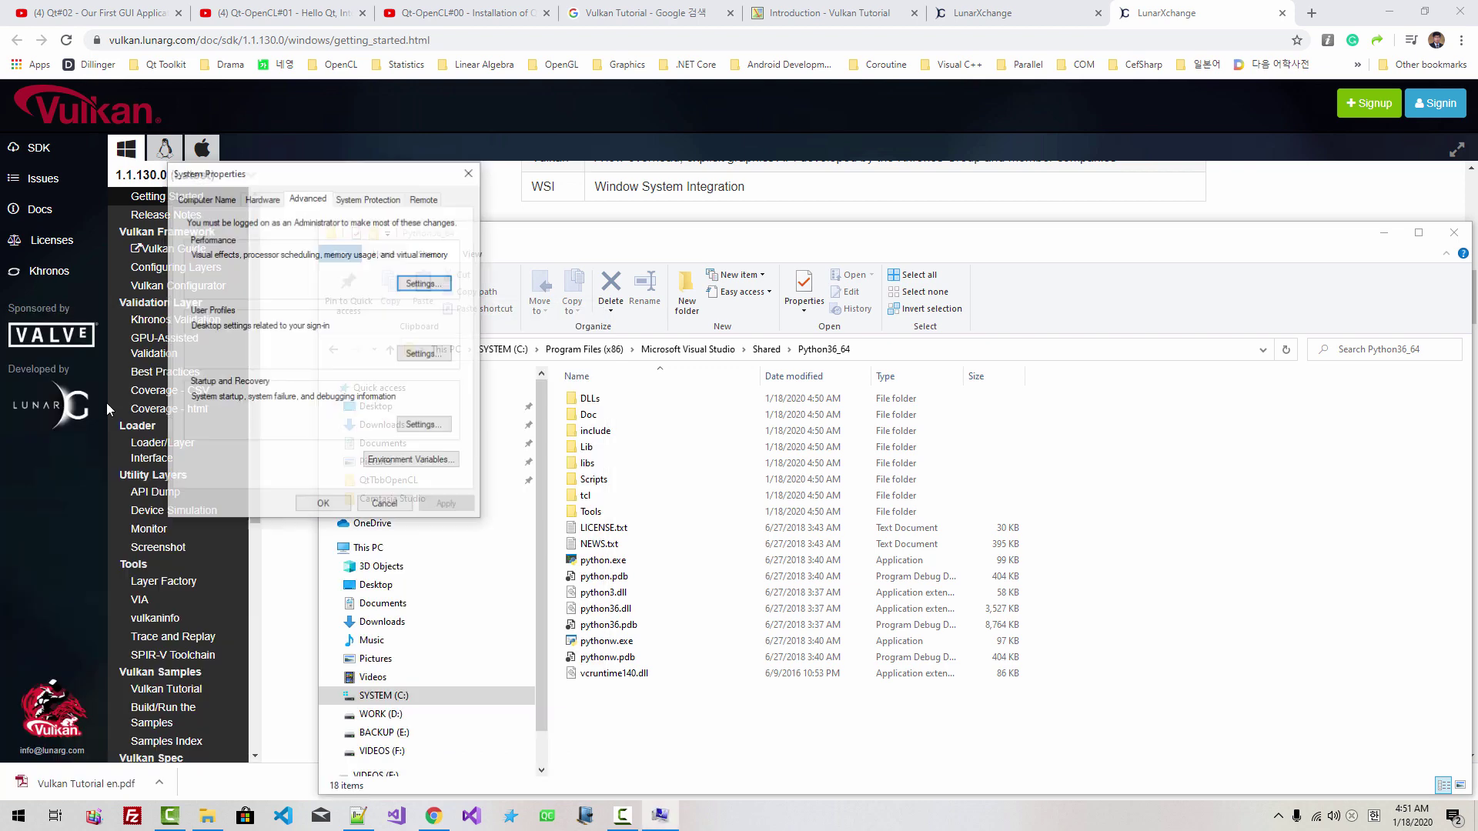
{"action": "left_click", "coordinate": [397, 464]}
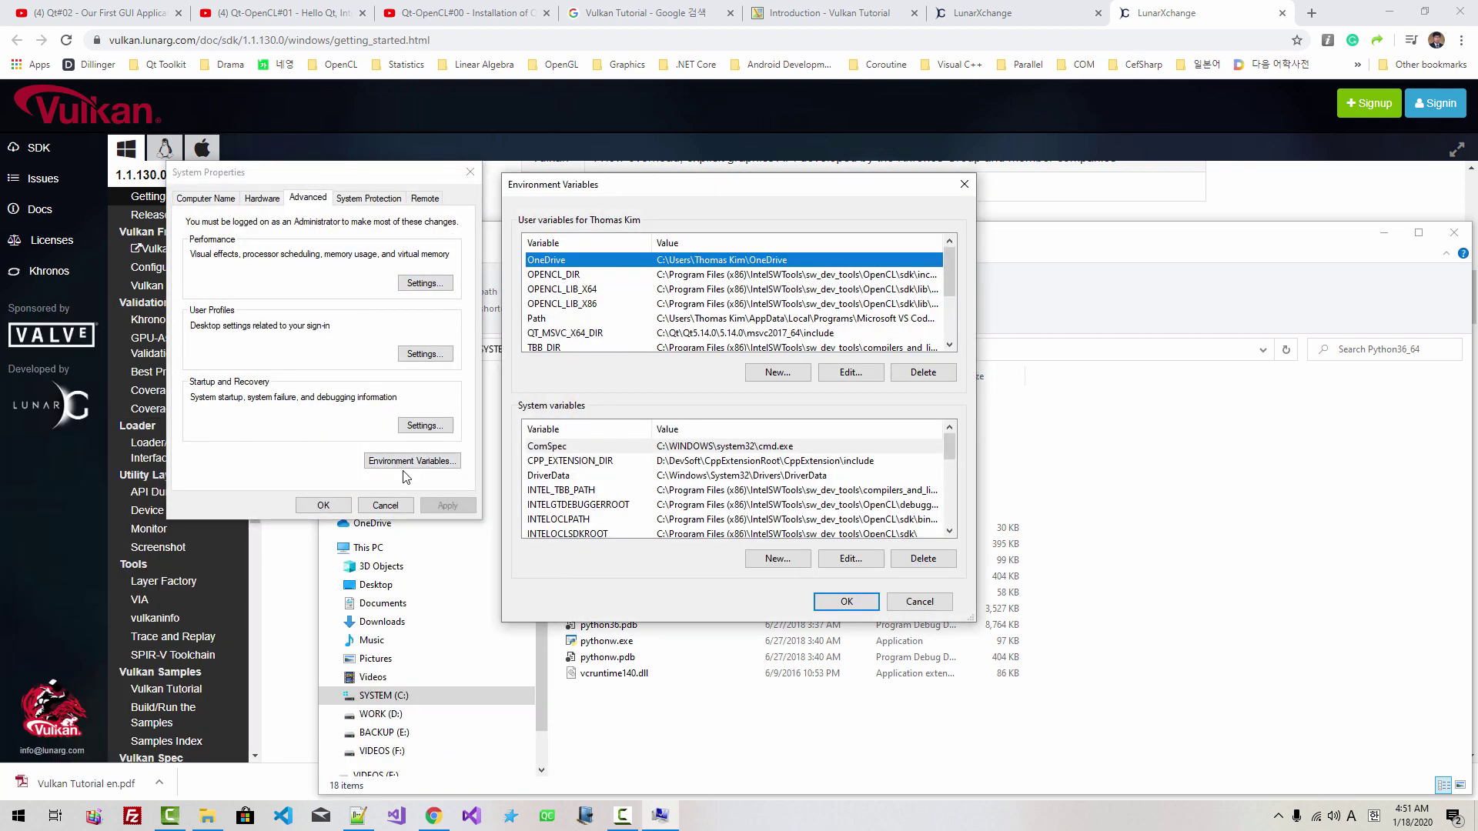
Replace the Python37_64 entry in the user Path variable with C:\Program Files (x86)\Microsoft Visual Studio\Shared\Python36_64 and save all settings.
{"action": "left_click", "coordinate": [780, 320]}
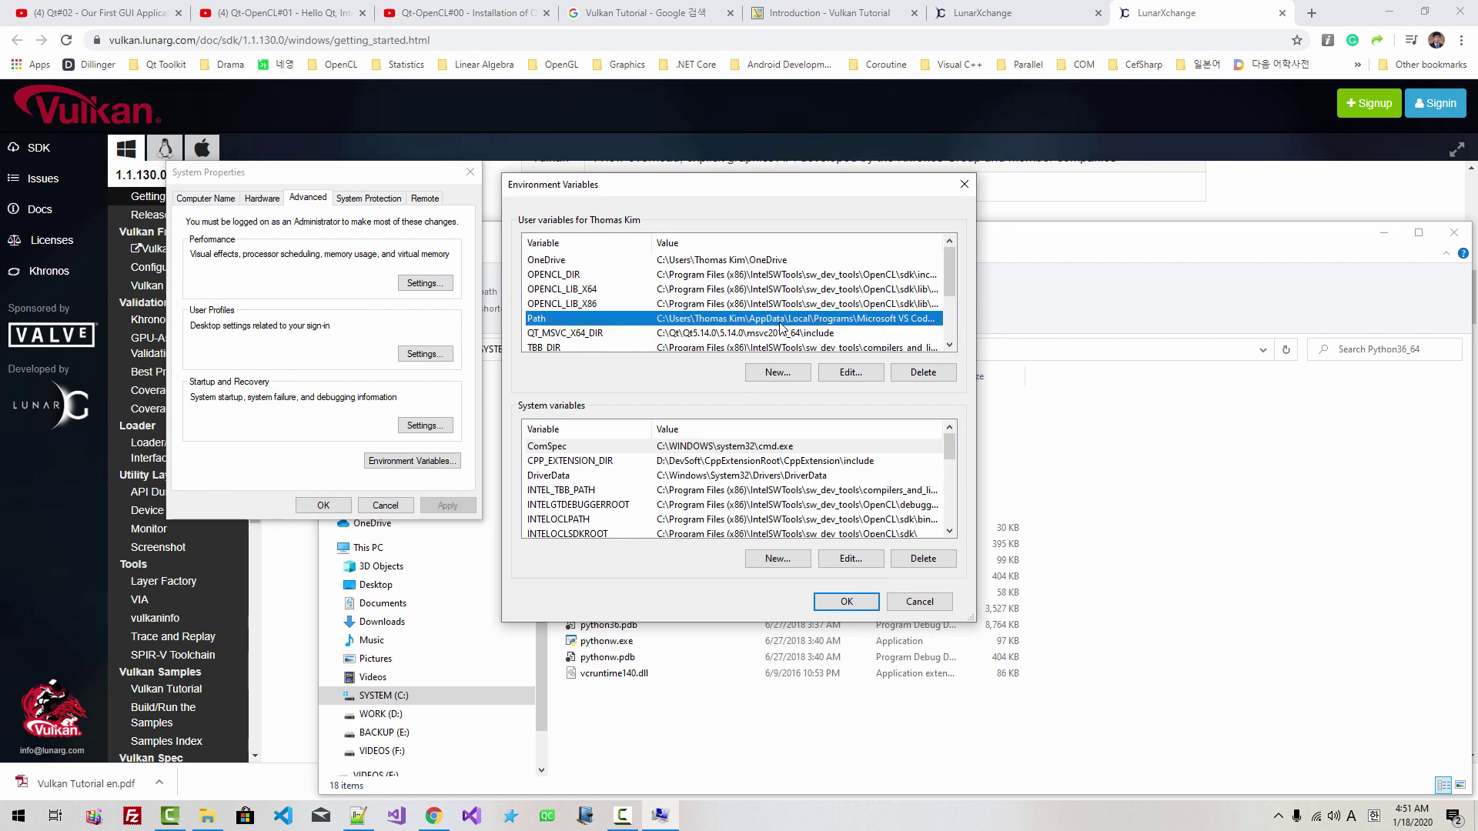
{"action": "left_click", "coordinate": [851, 374]}
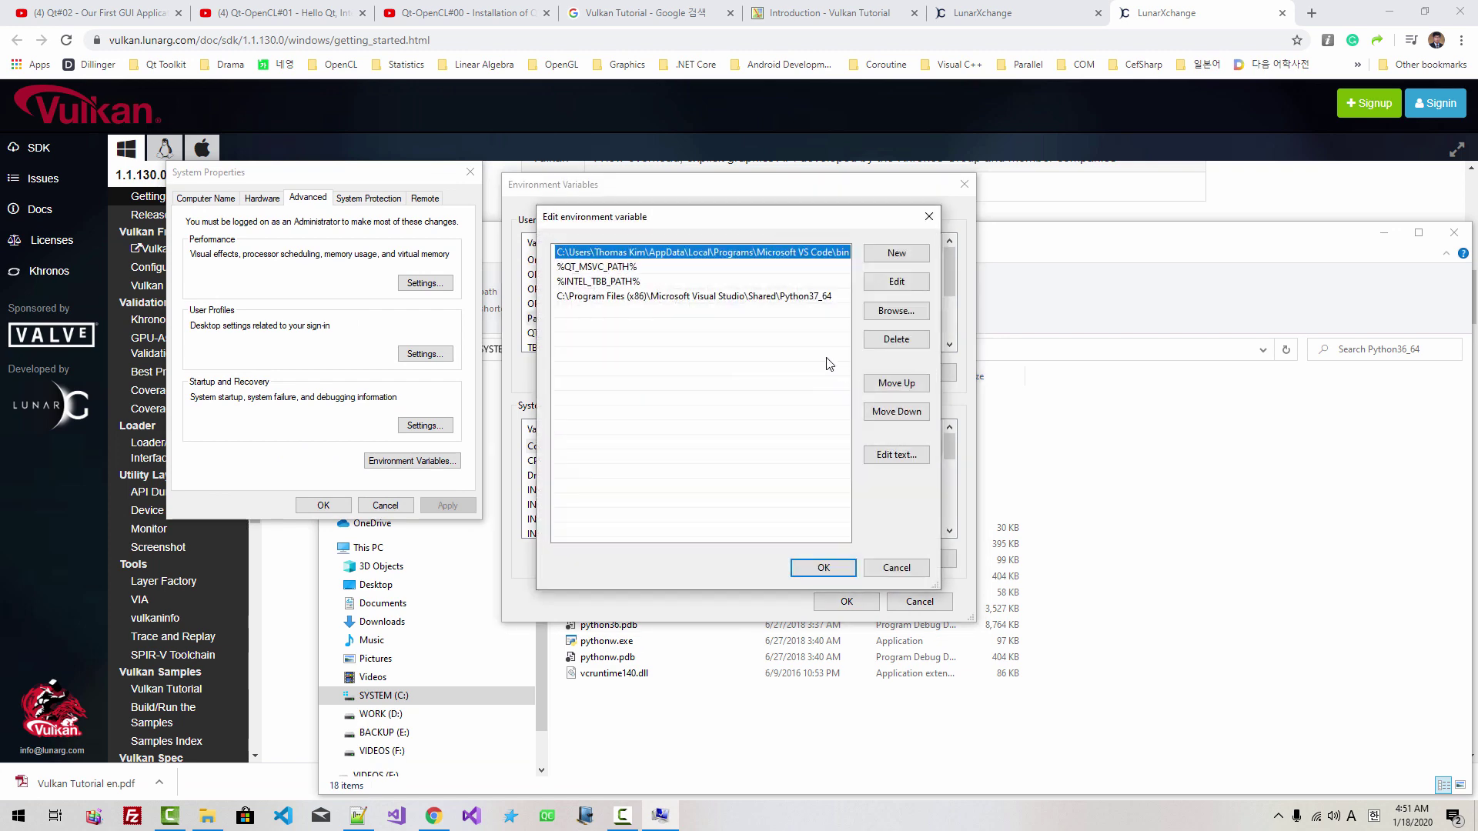
{"action": "left_click", "coordinate": [818, 300]}
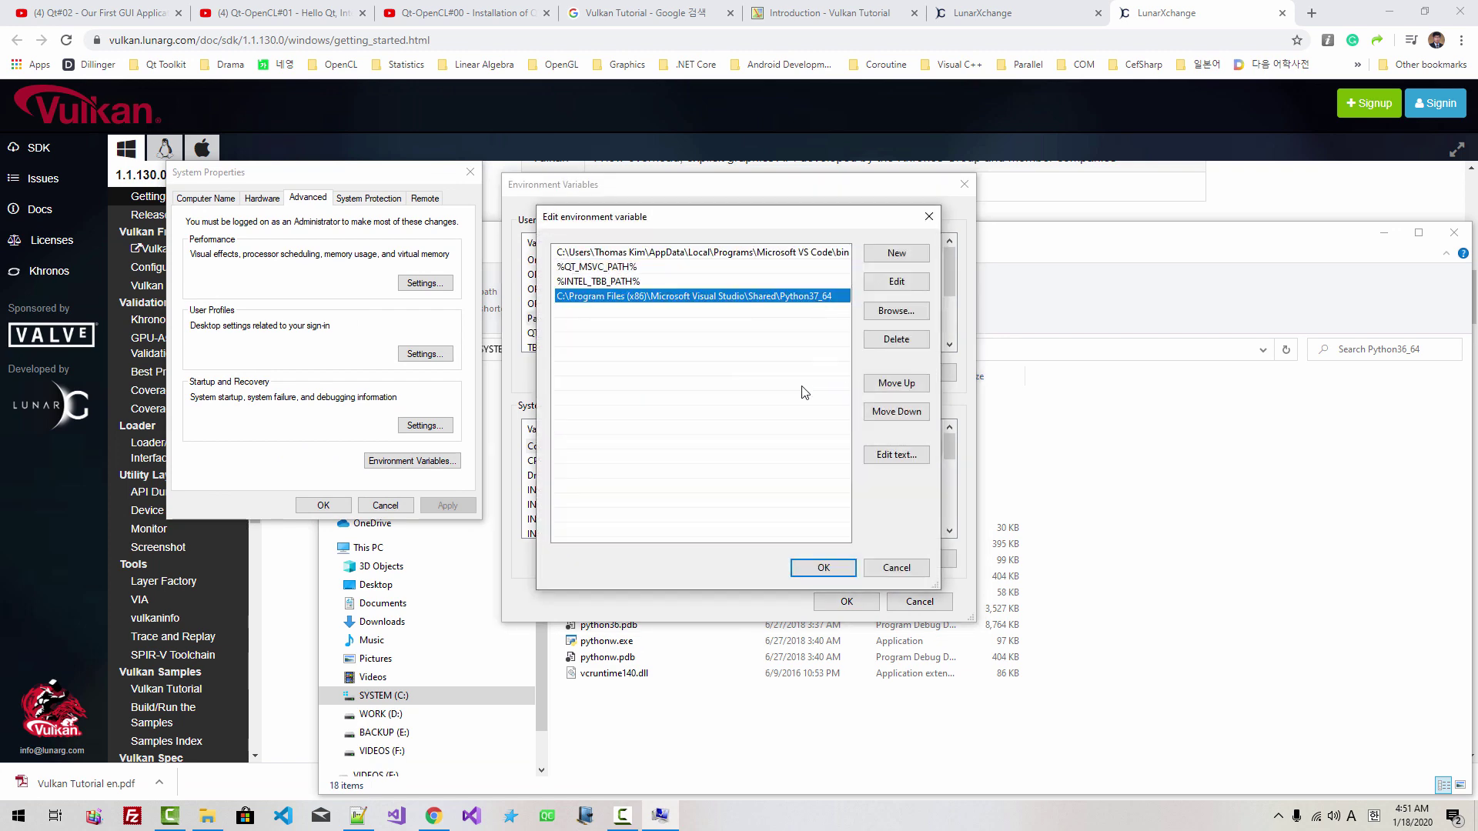
{"action": "double_click", "coordinate": [799, 301]}
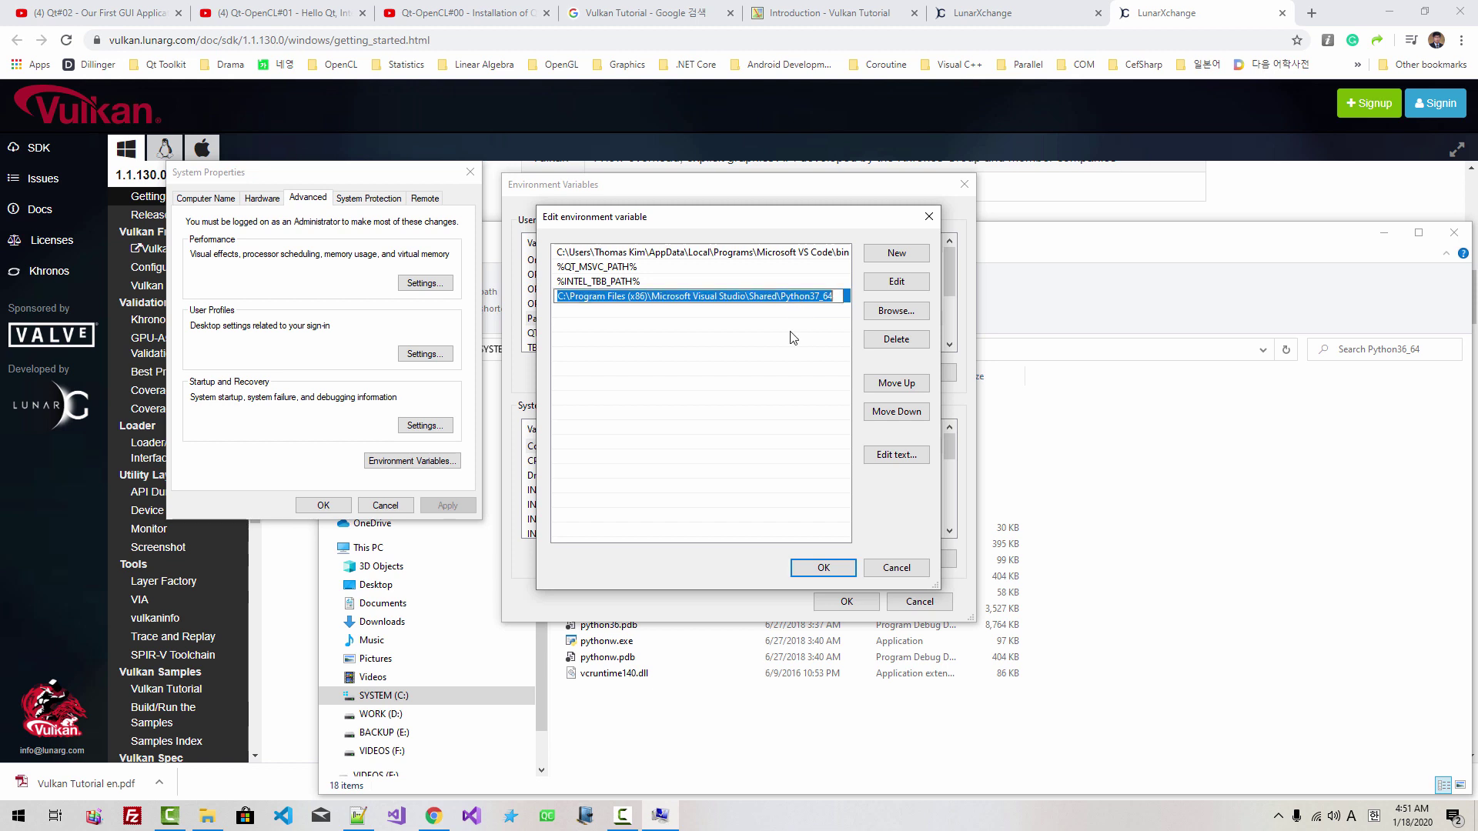
{"action": "key", "text": "ctrl+v"}
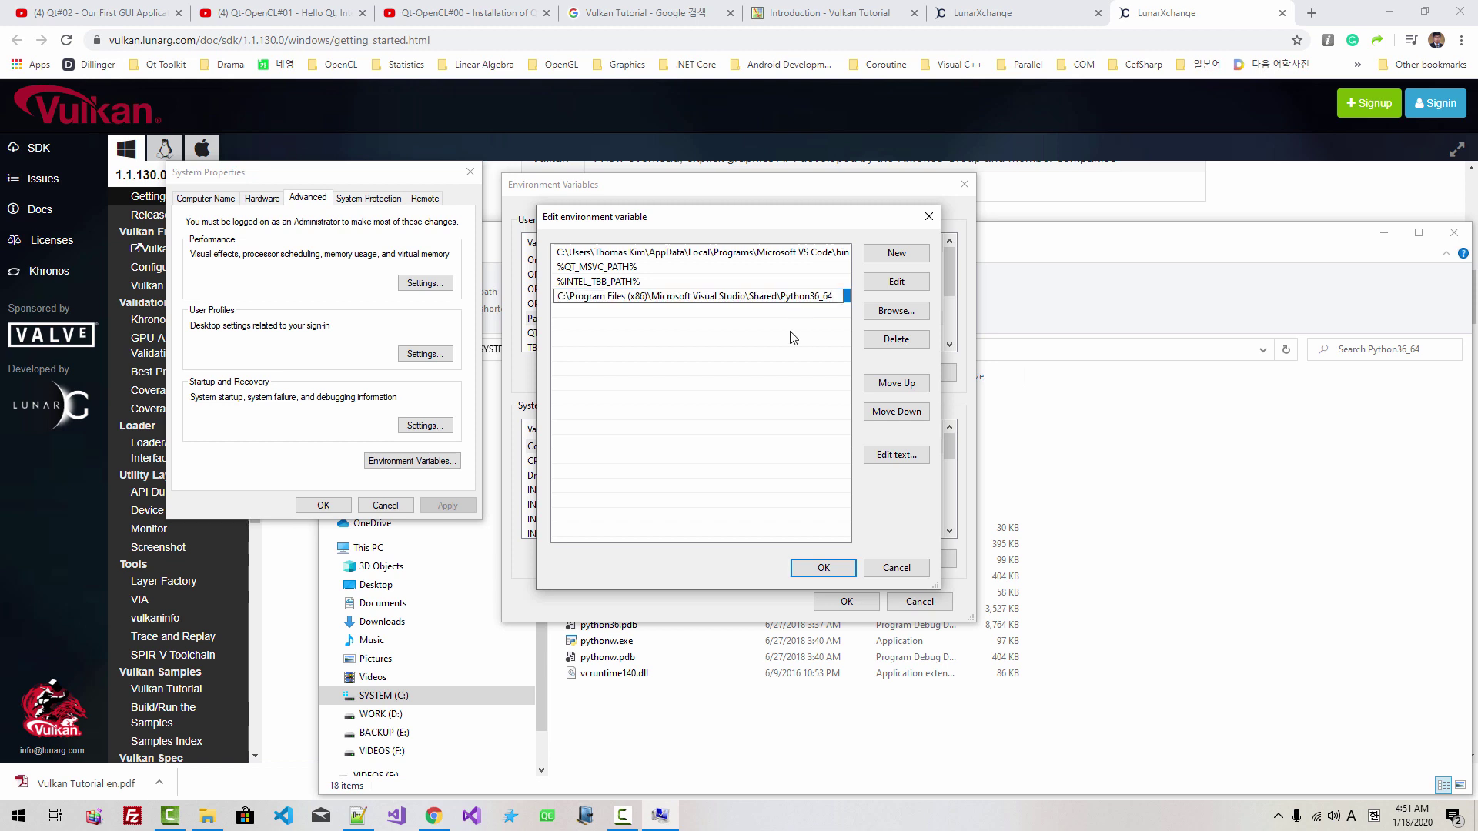
{"action": "left_click", "coordinate": [835, 568]}
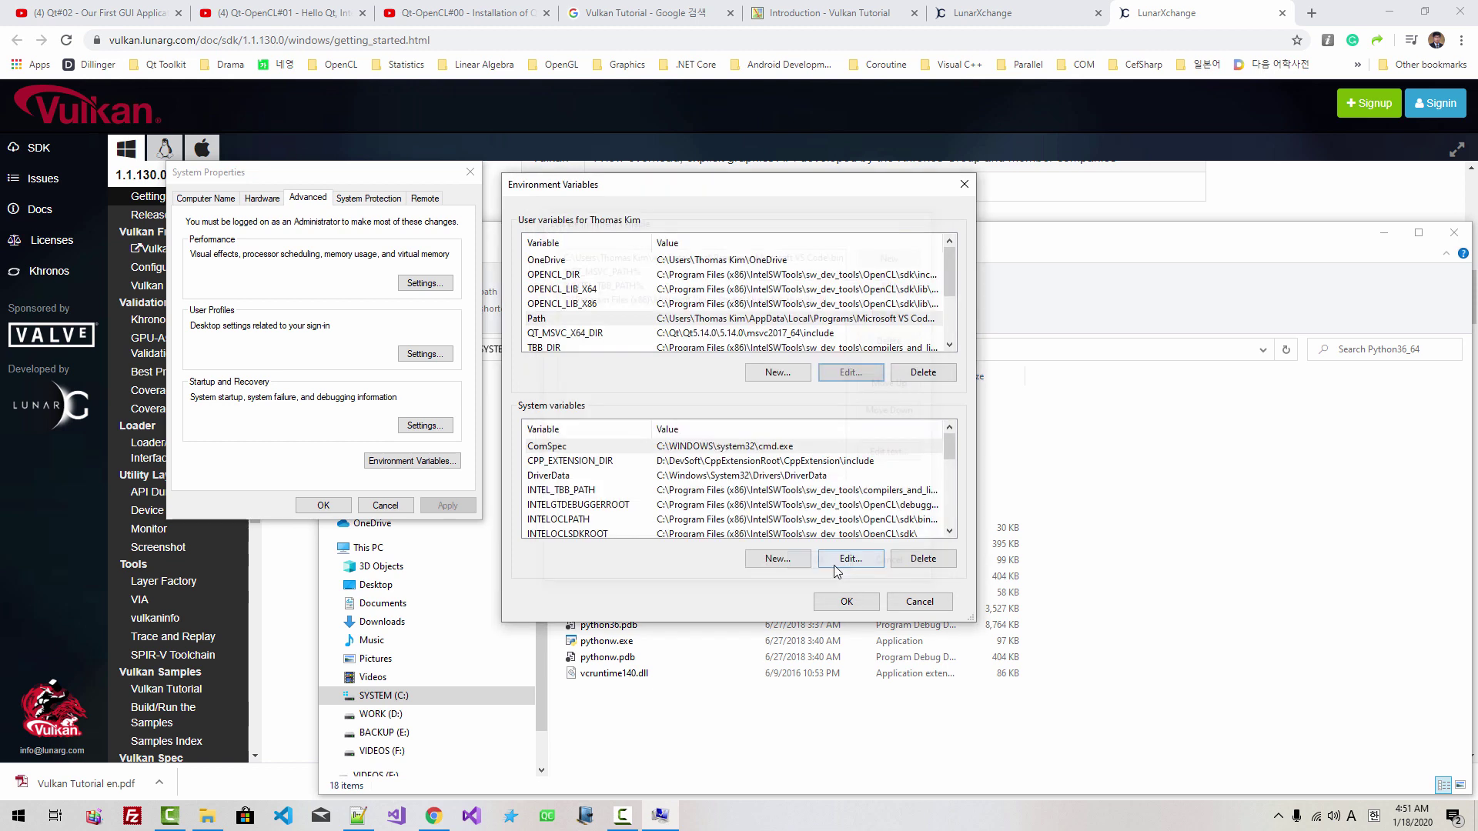
{"action": "left_click", "coordinate": [843, 602]}
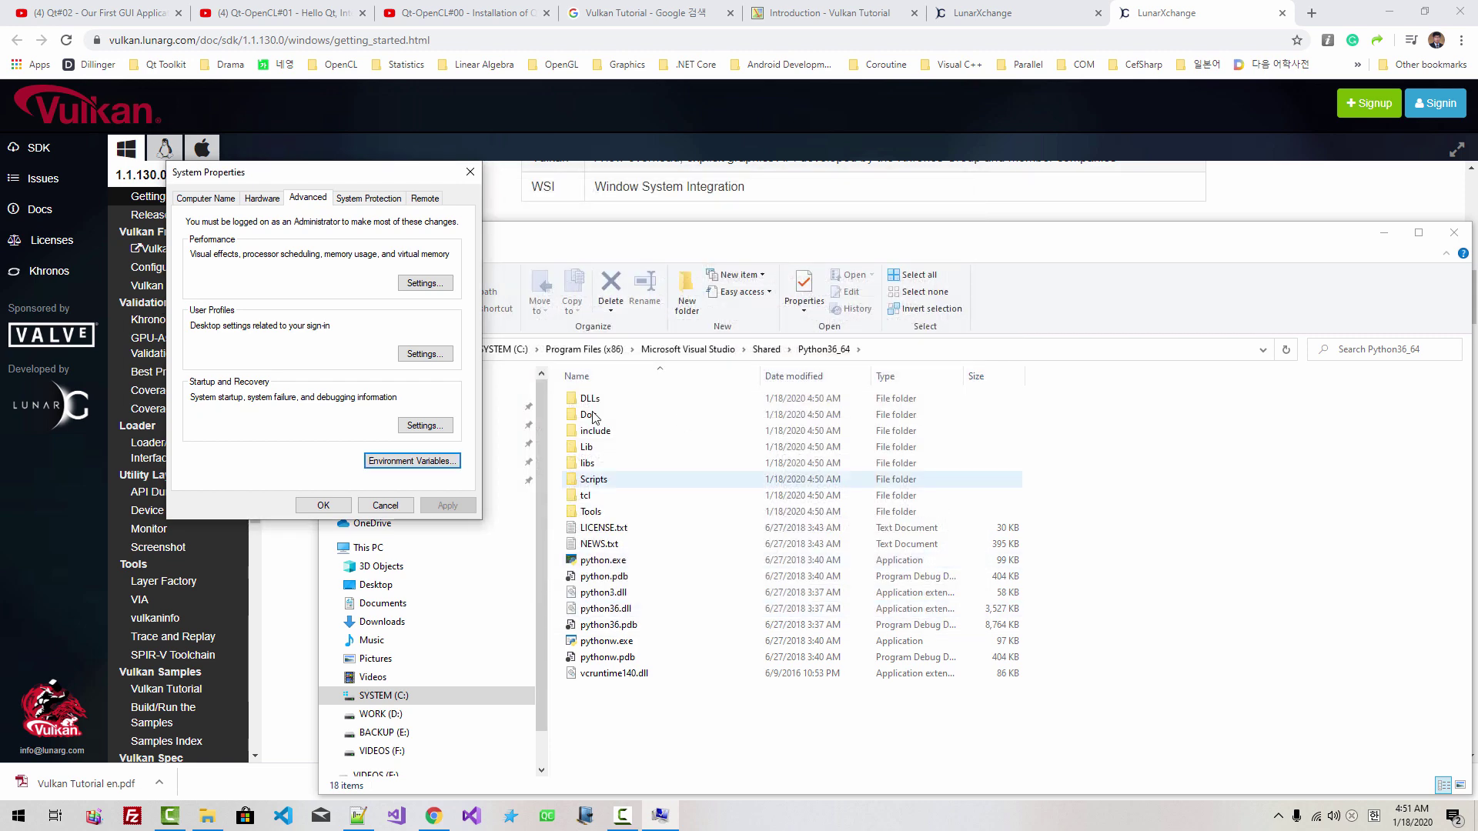
{"action": "left_click", "coordinate": [323, 505]}
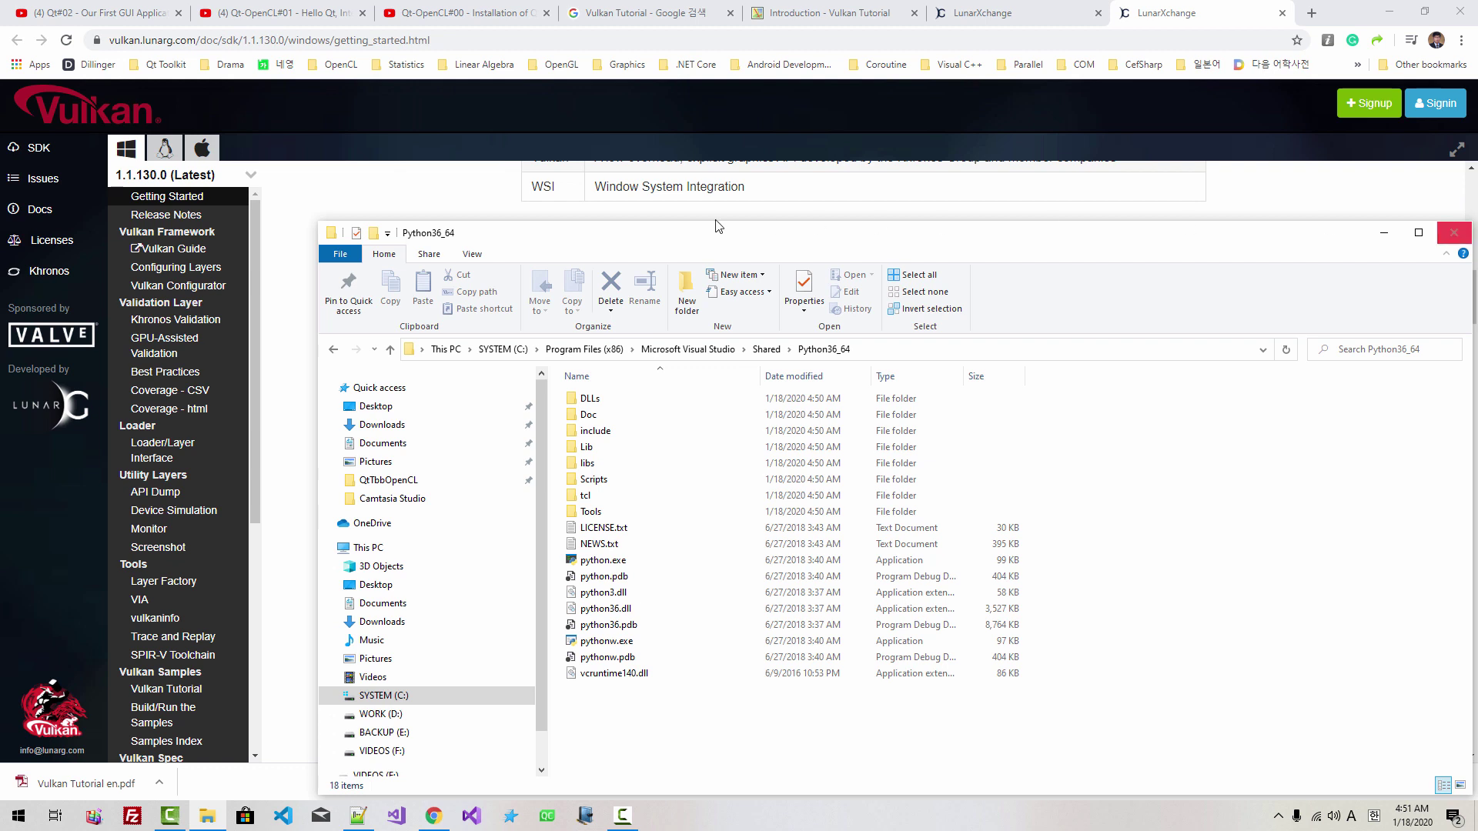
Turn off the display of hidden items in File Explorer and close the Python36_64 folder window.
{"action": "left_click", "coordinate": [473, 254]}
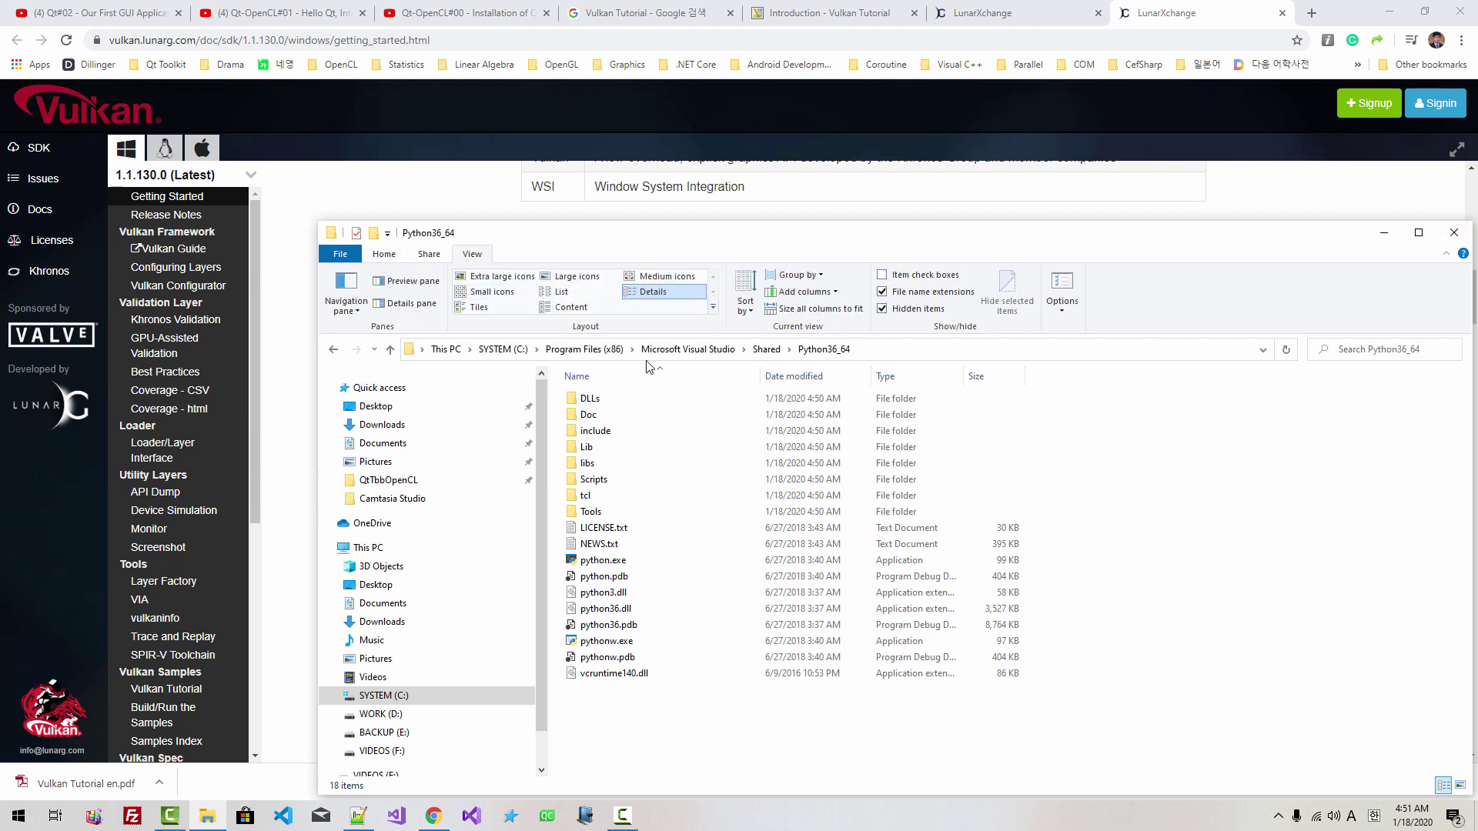
{"action": "left_click", "coordinate": [903, 315]}
{"action": "left_click", "coordinate": [1301, 183]}
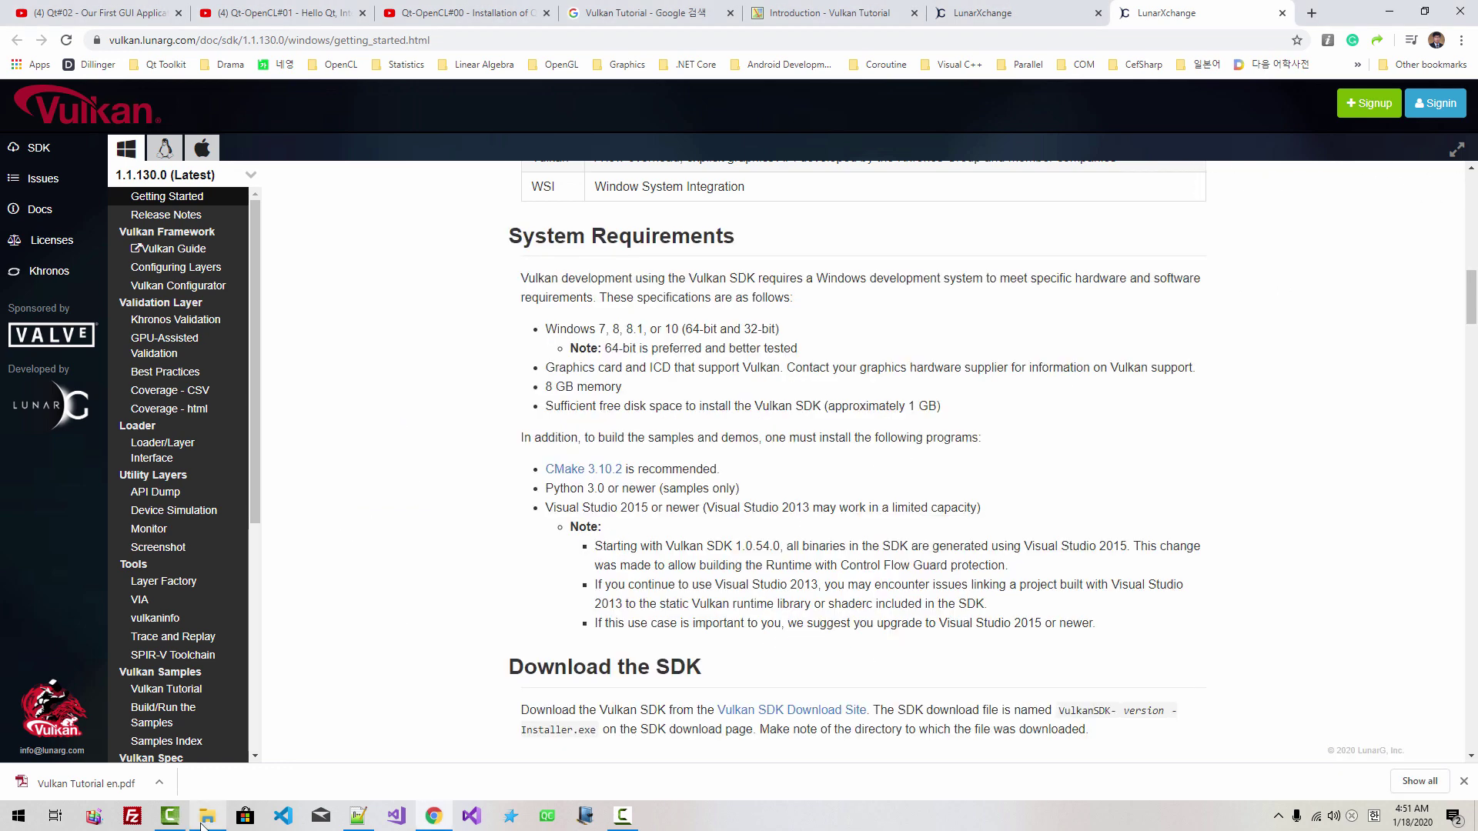
{"action": "left_click", "coordinate": [205, 819]}
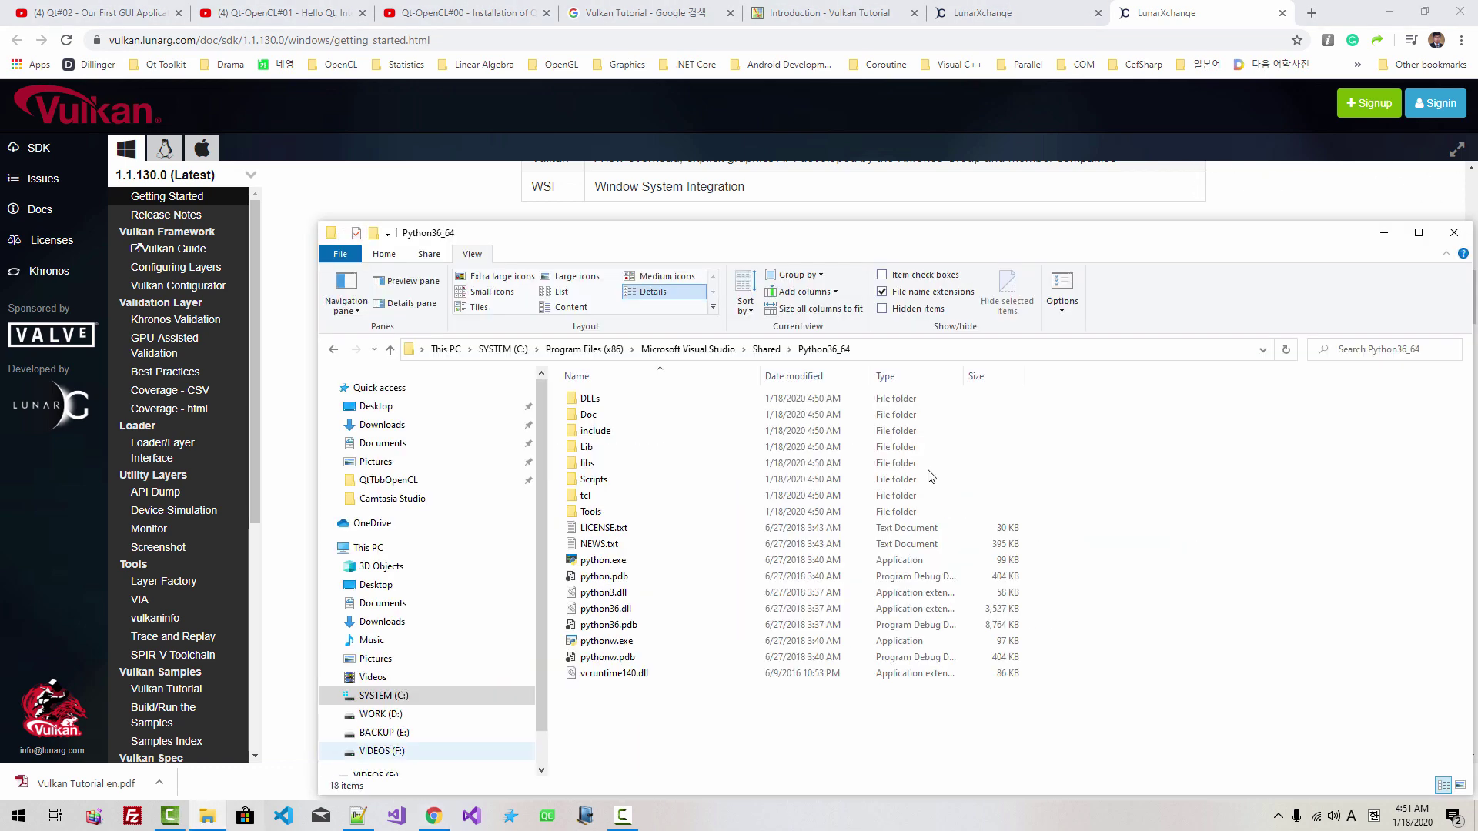
{"action": "left_click", "coordinate": [1452, 234]}
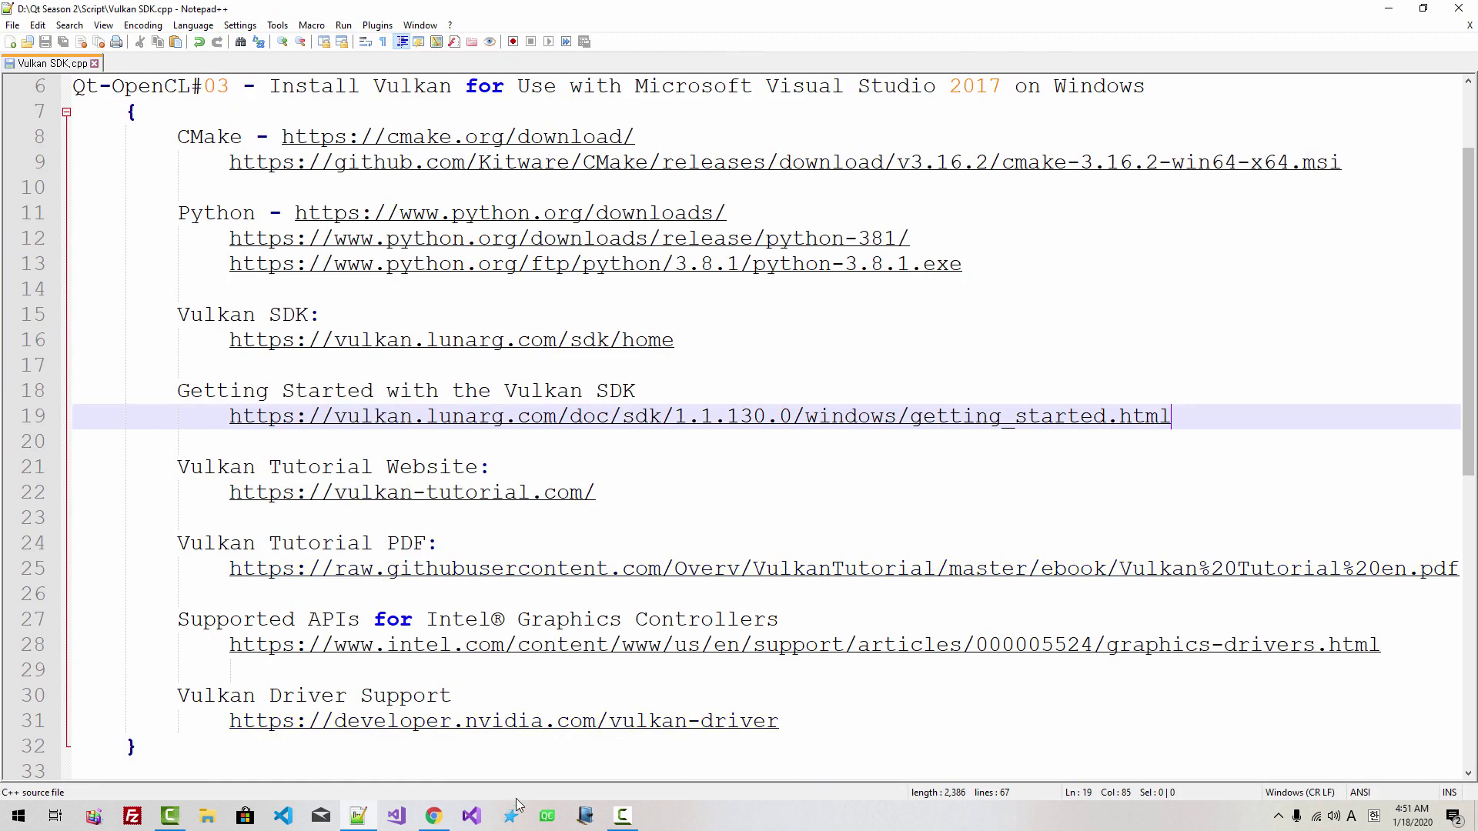
Open the x64 Native Tools Command Prompt for VS 2017 and check the versions with cmake --version and python --version.
{"action": "left_click", "coordinate": [509, 818]}
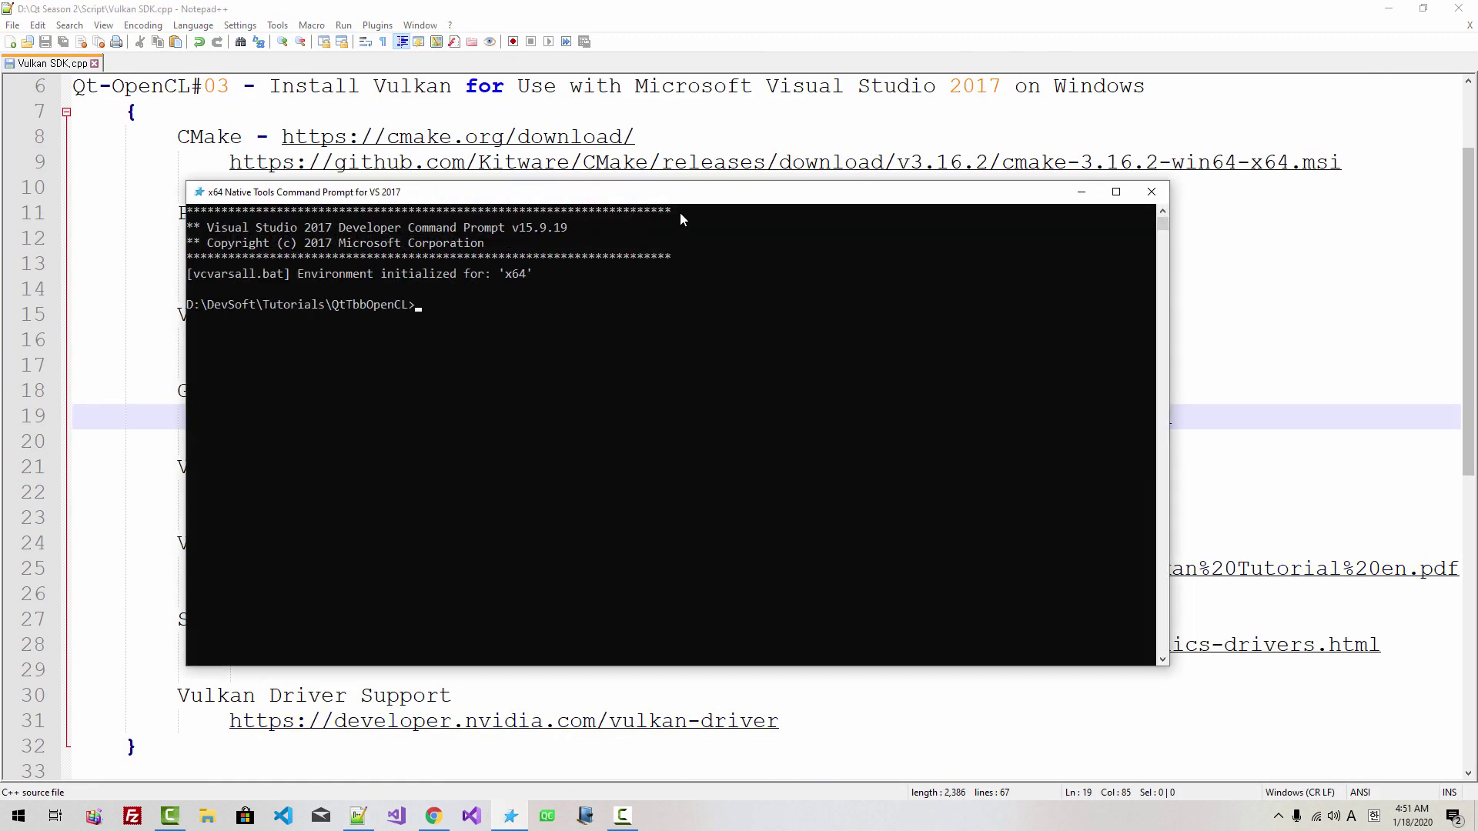
{"action": "left_click_drag", "start_coordinate": [679, 198], "coordinate": [842, 281]}
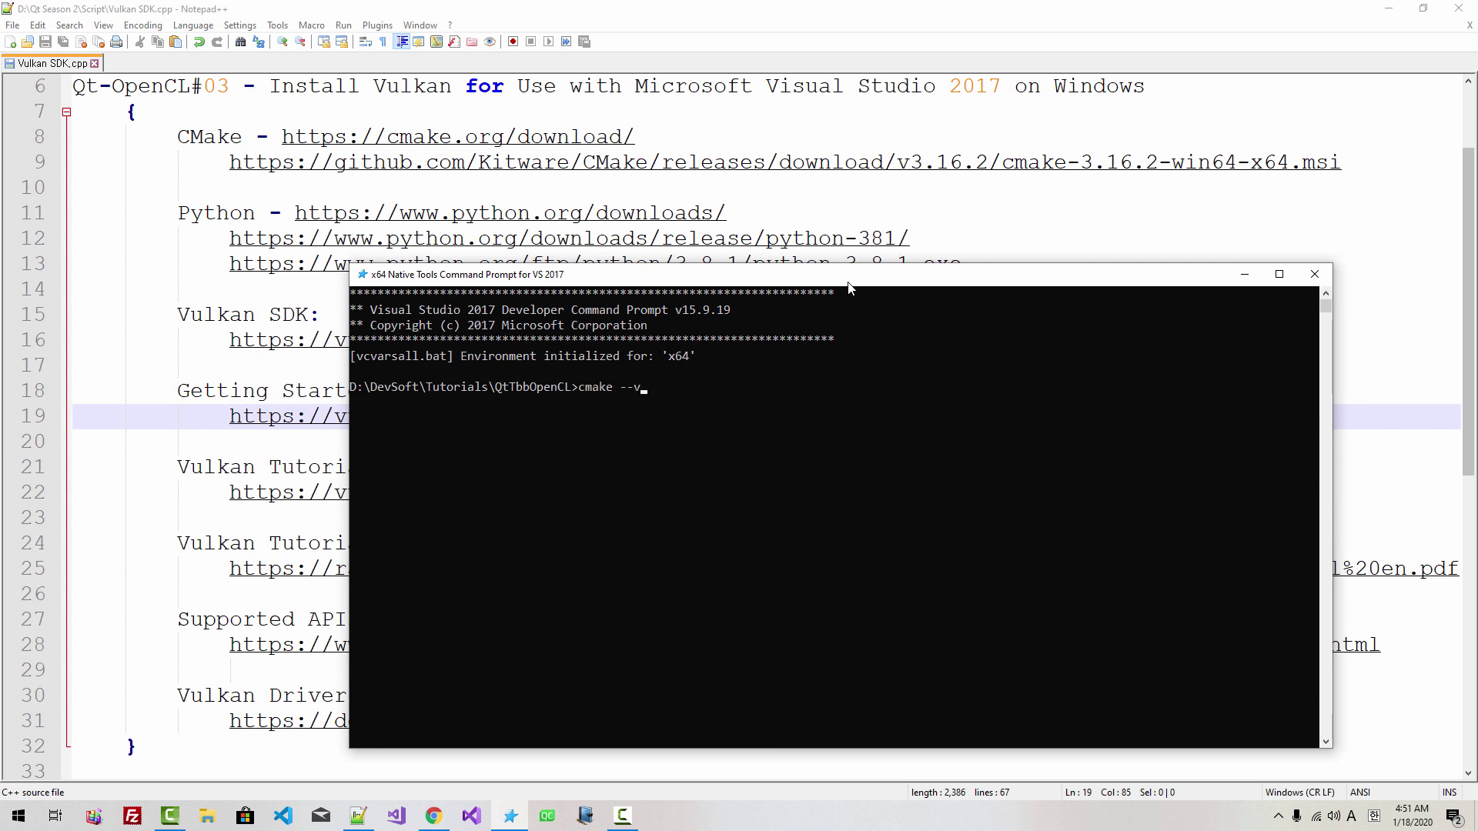
{"action": "type", "text": "cmake --version"}
{"action": "key", "text": "Return"}
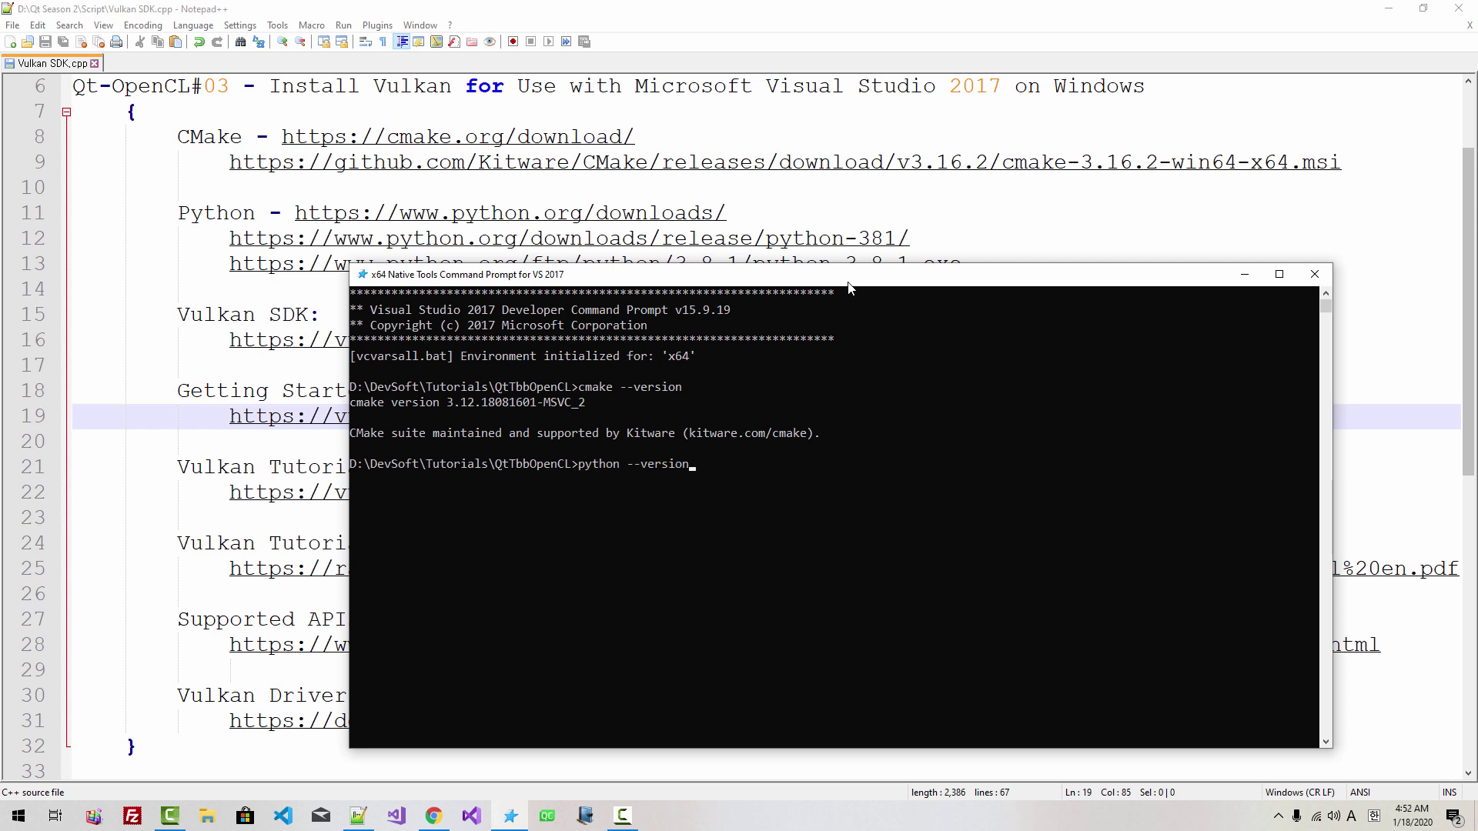
{"action": "key", "text": "Return"}
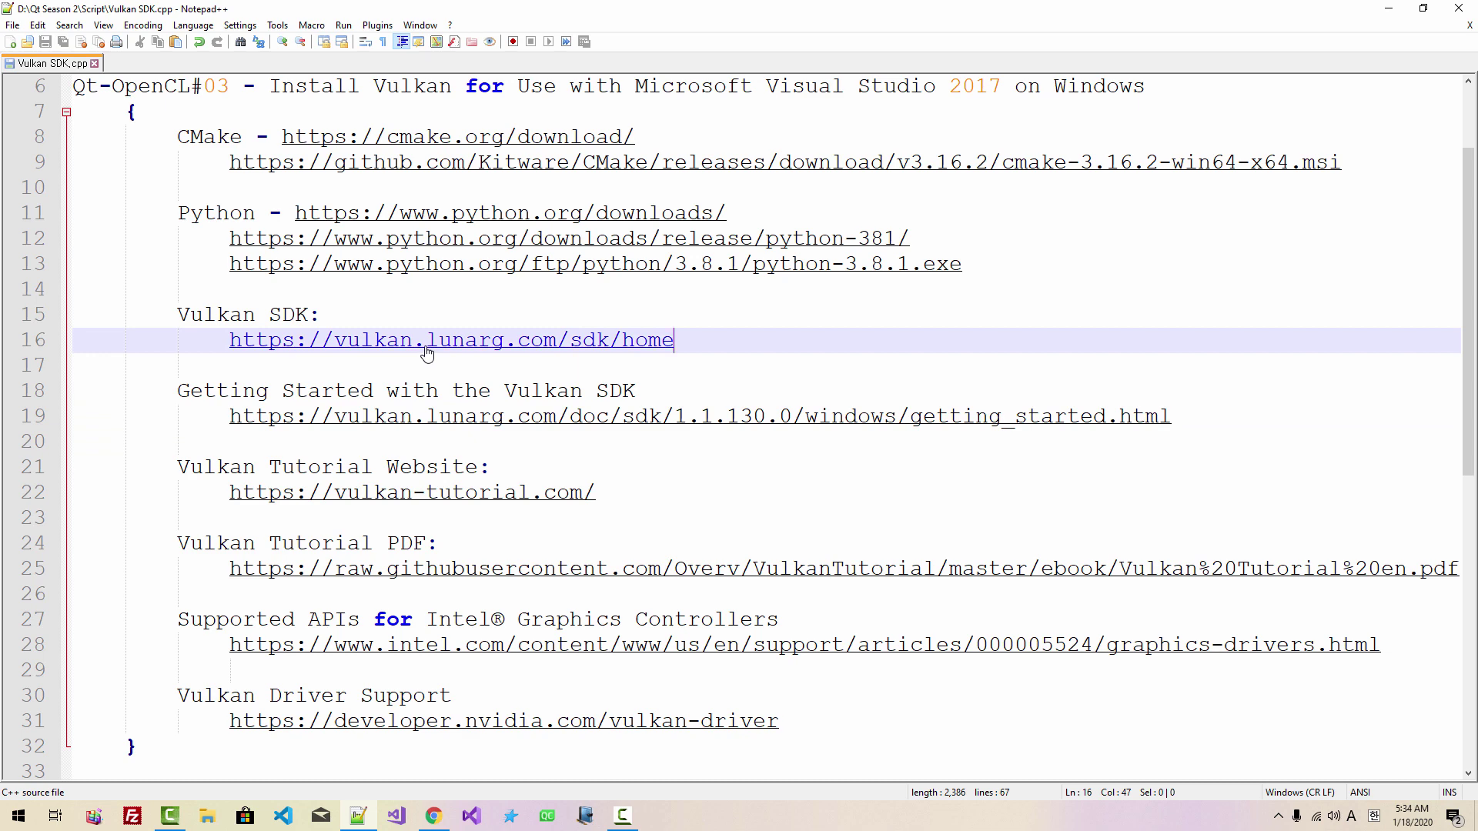
Open the Vulkan SDK link from the notes, download VulkanSDK-1.1.130.0-Installer.exe for Windows, and show it in its folder.
{"action": "double_click", "coordinate": [428, 353]}
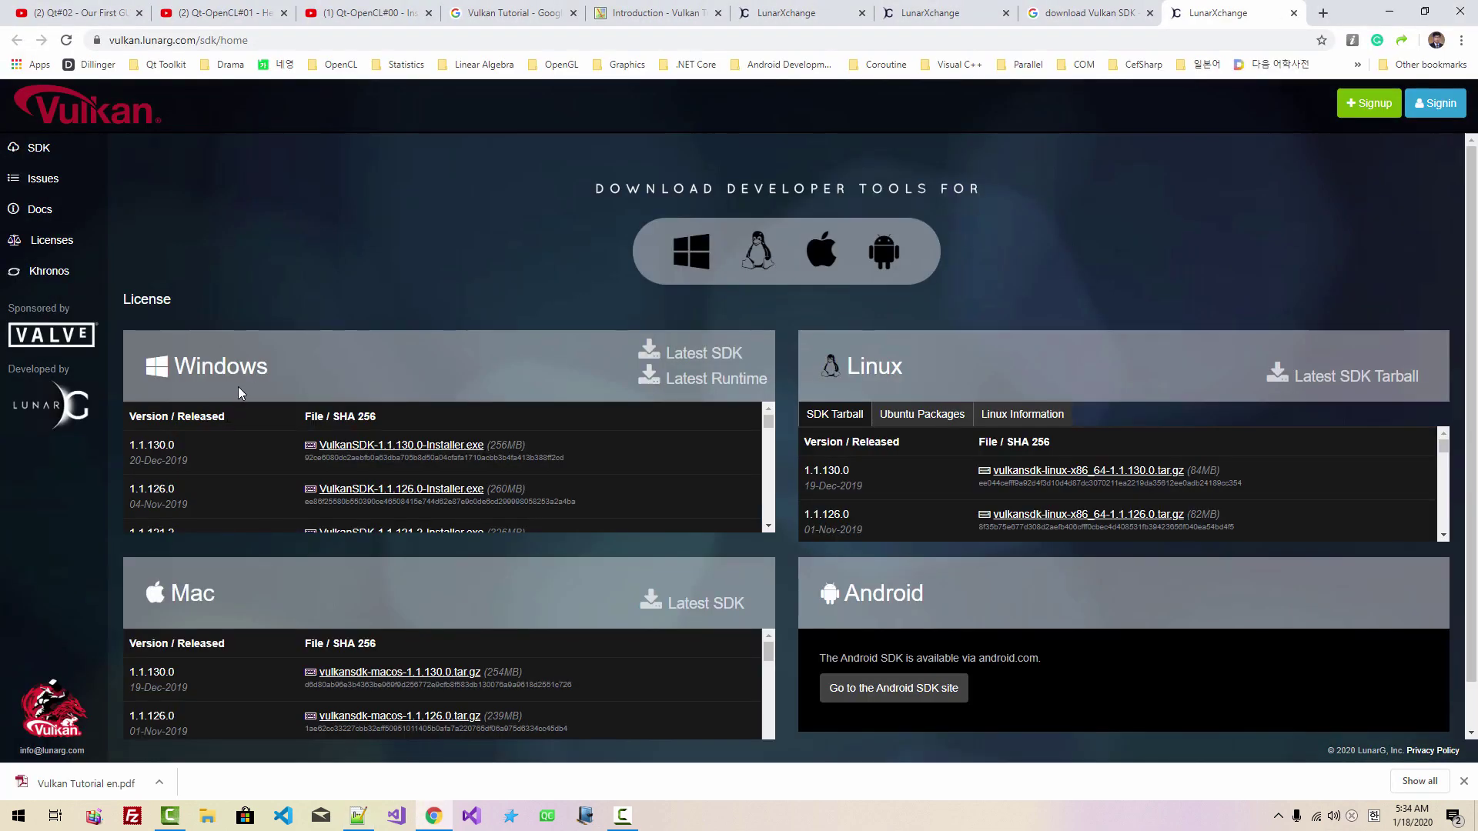
{"action": "left_click", "coordinate": [452, 447]}
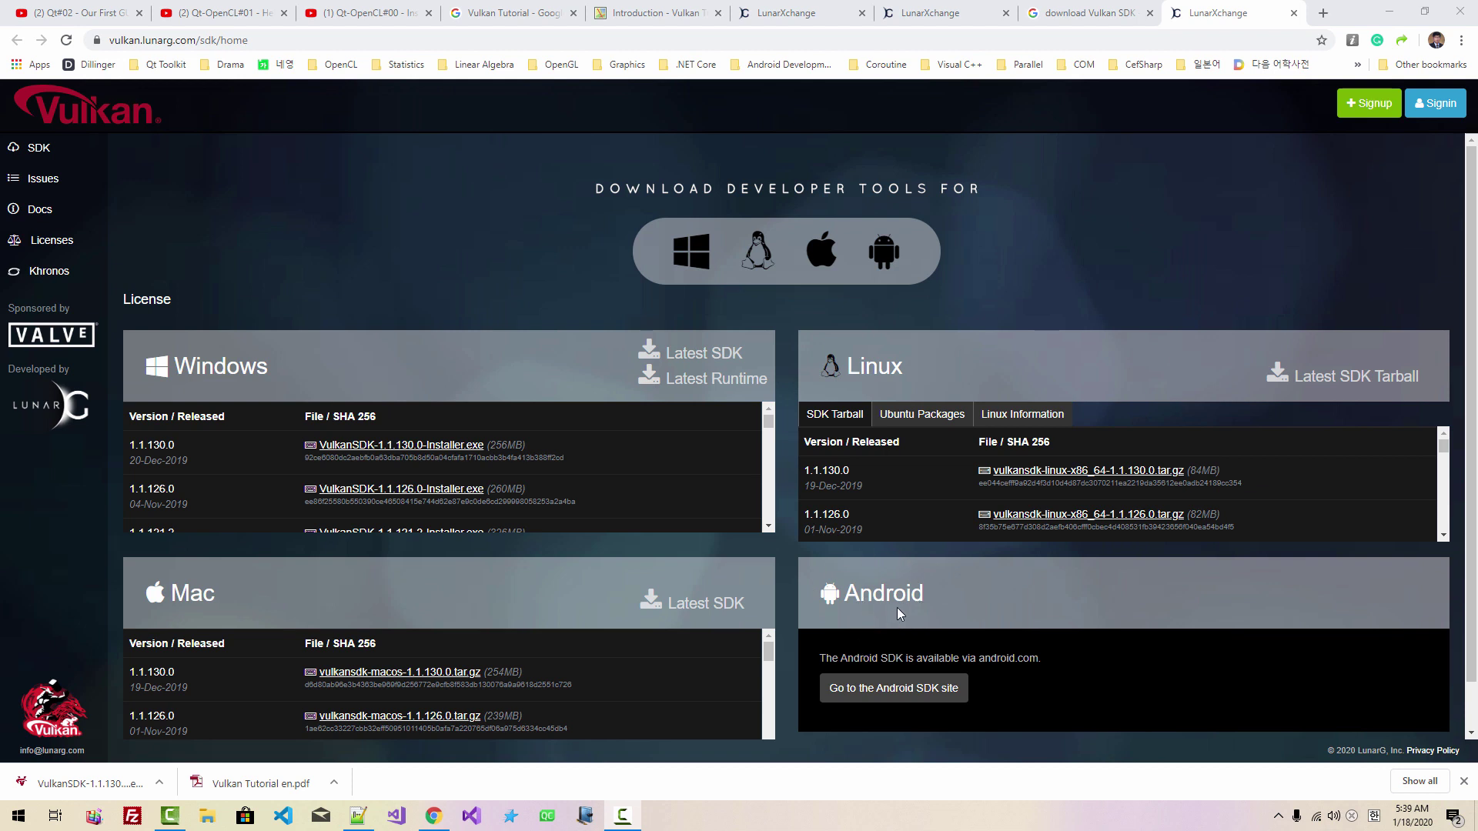
{"action": "left_click", "coordinate": [161, 784]}
{"action": "left_click", "coordinate": [202, 729]}
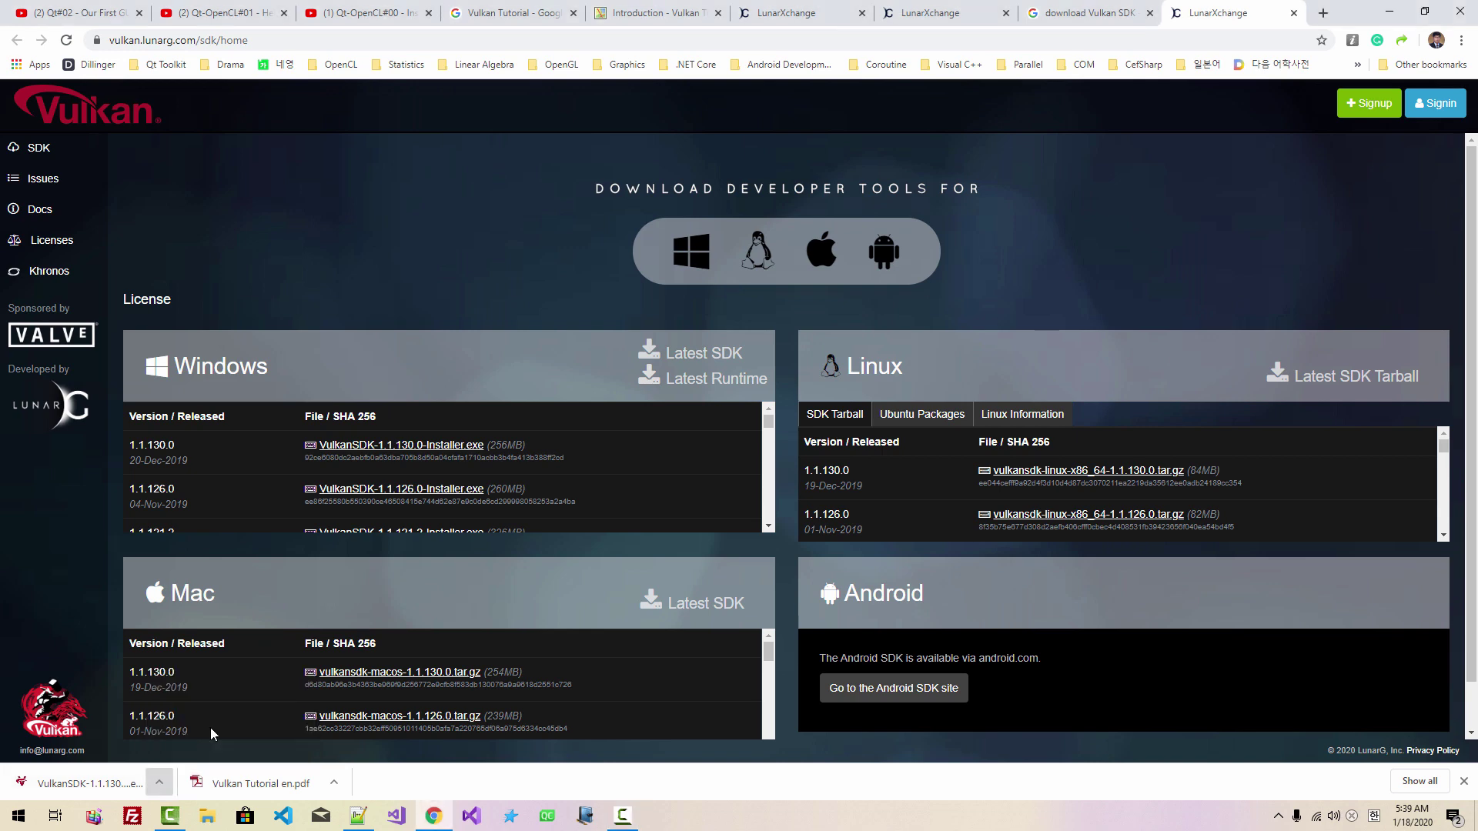
Run the VulkanSDK 1.1.130.0 installer, accept the license, install to C:\VulkanSDK\1.1.130.0, and finish the setup.
{"action": "double_click", "coordinate": [675, 425]}
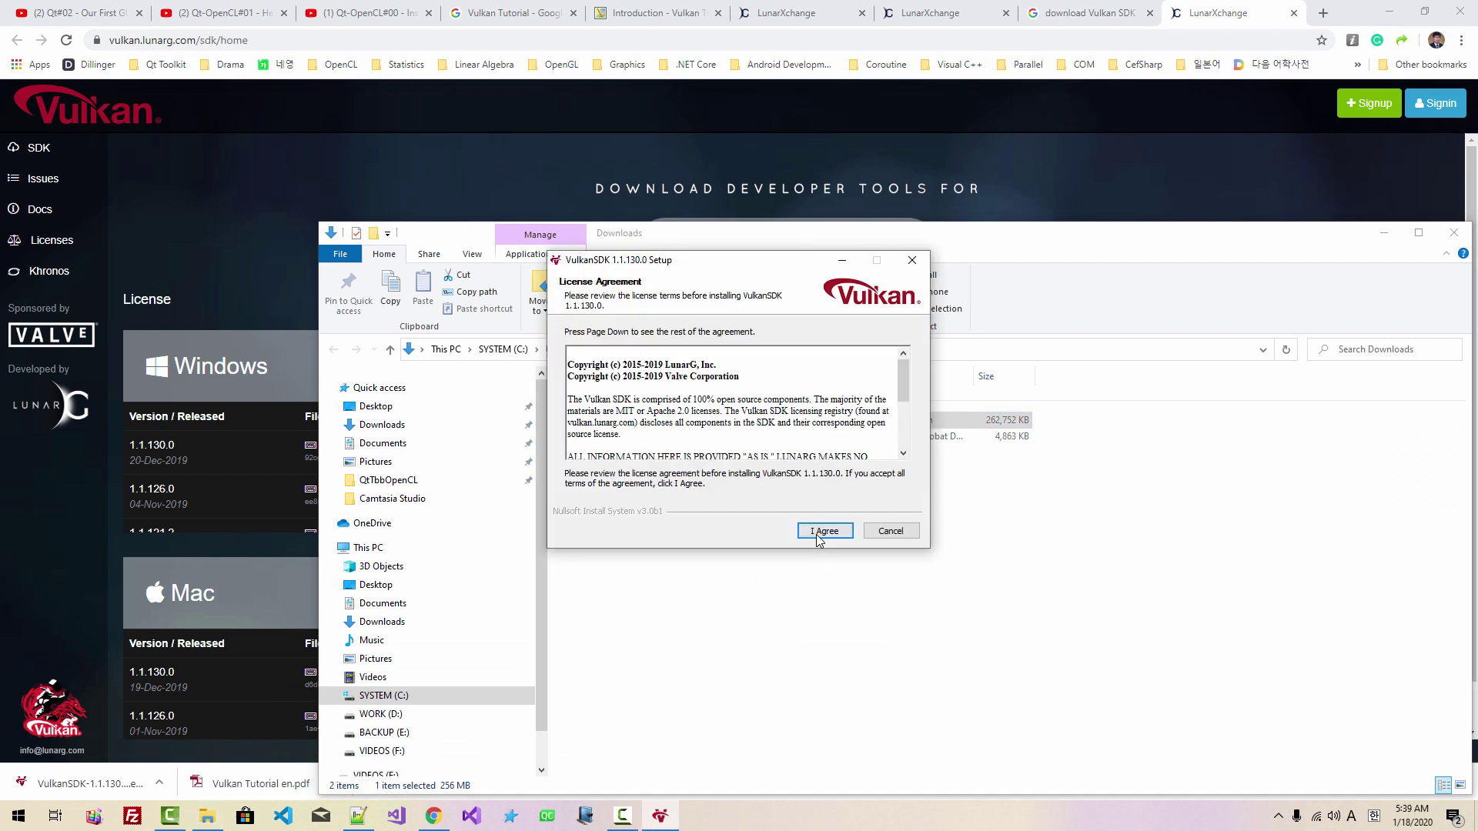
{"action": "left_click", "coordinate": [823, 531]}
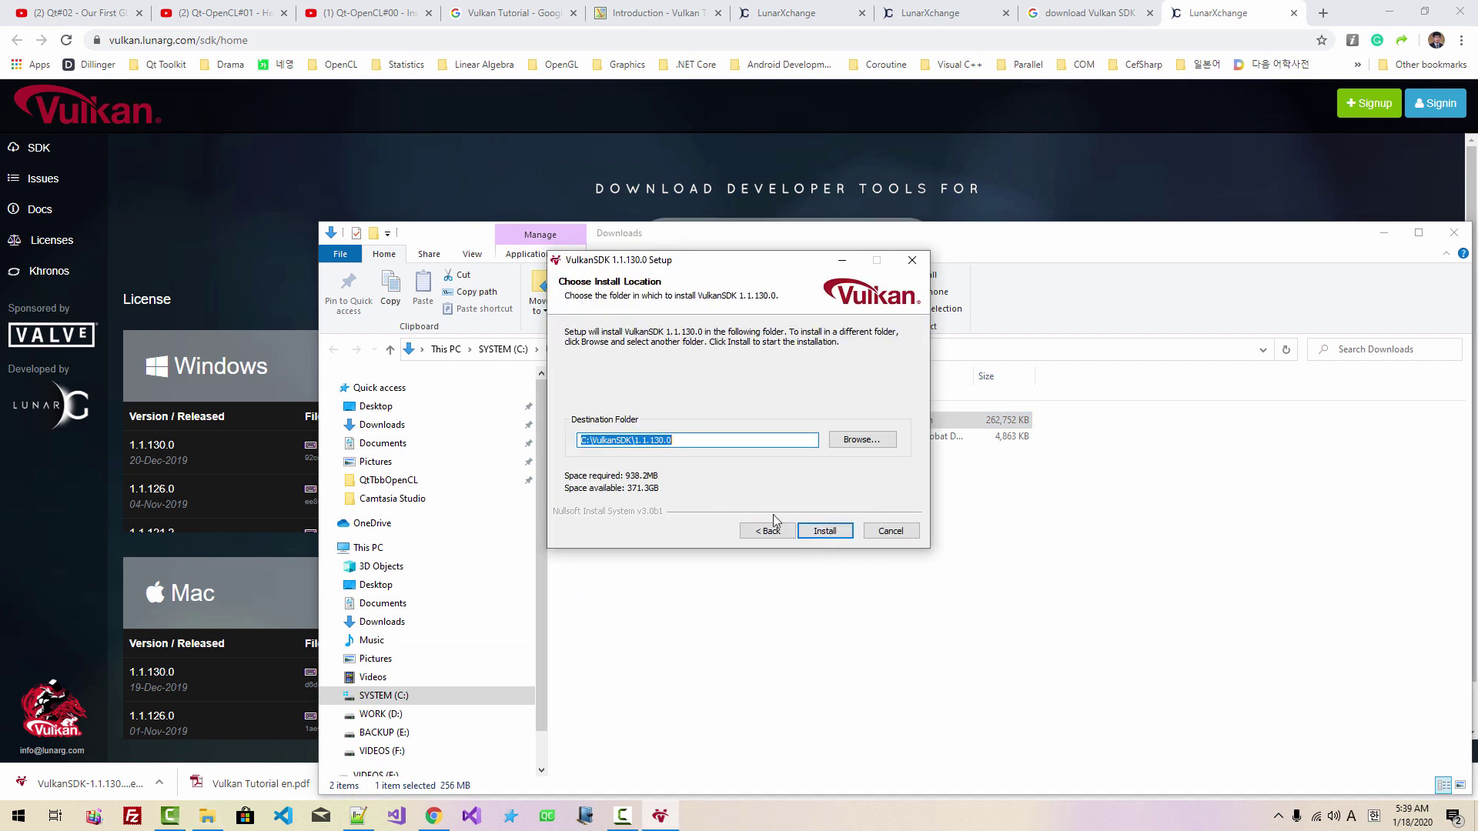
{"action": "left_click", "coordinate": [820, 535]}
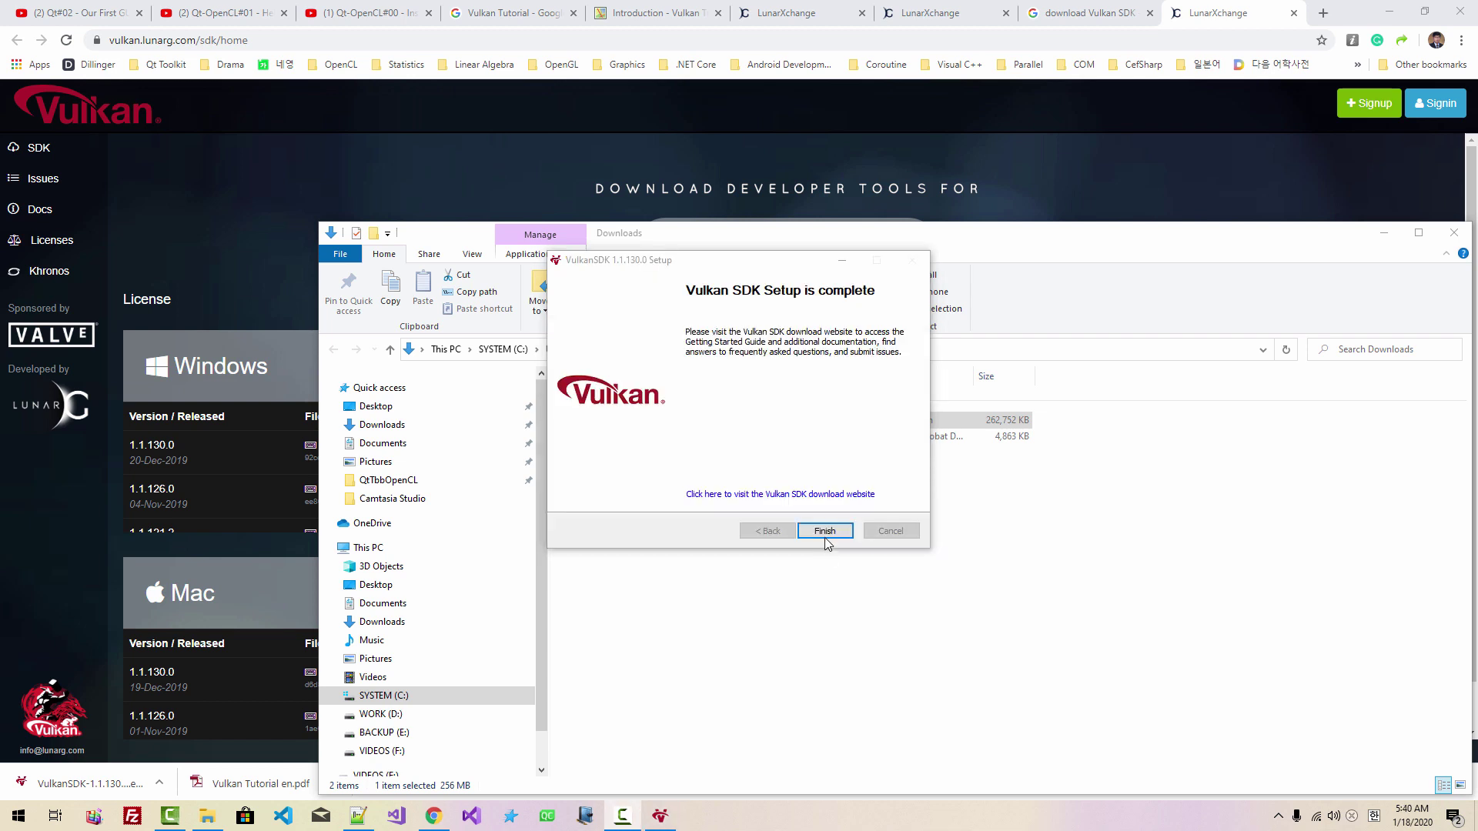
{"action": "left_click", "coordinate": [823, 531]}
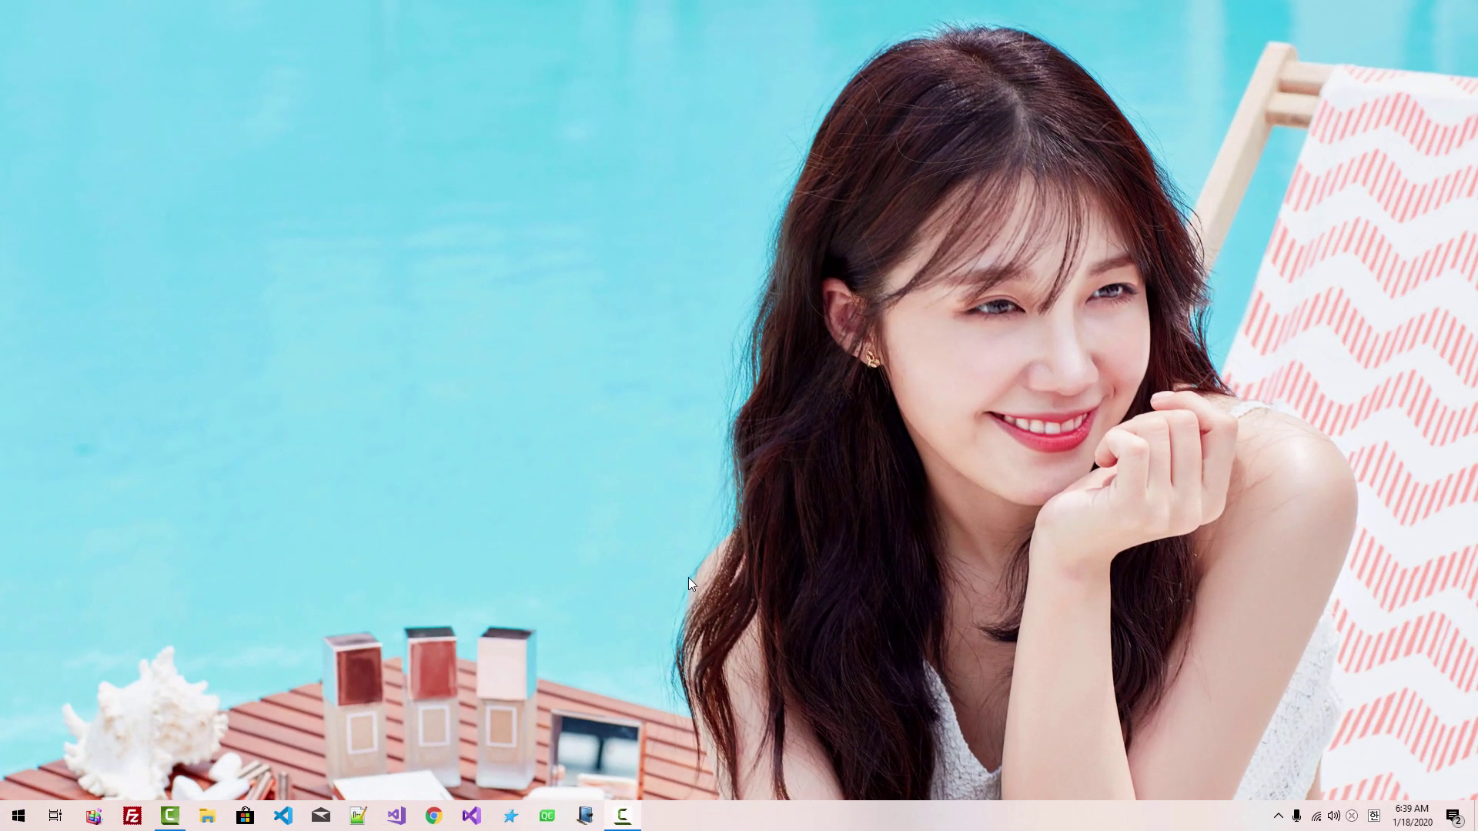
Run the Vulkan Cube demo from the expanded list of recently added apps and close its window.
{"action": "left_click", "coordinate": [17, 820]}
{"action": "left_click", "coordinate": [91, 441]}
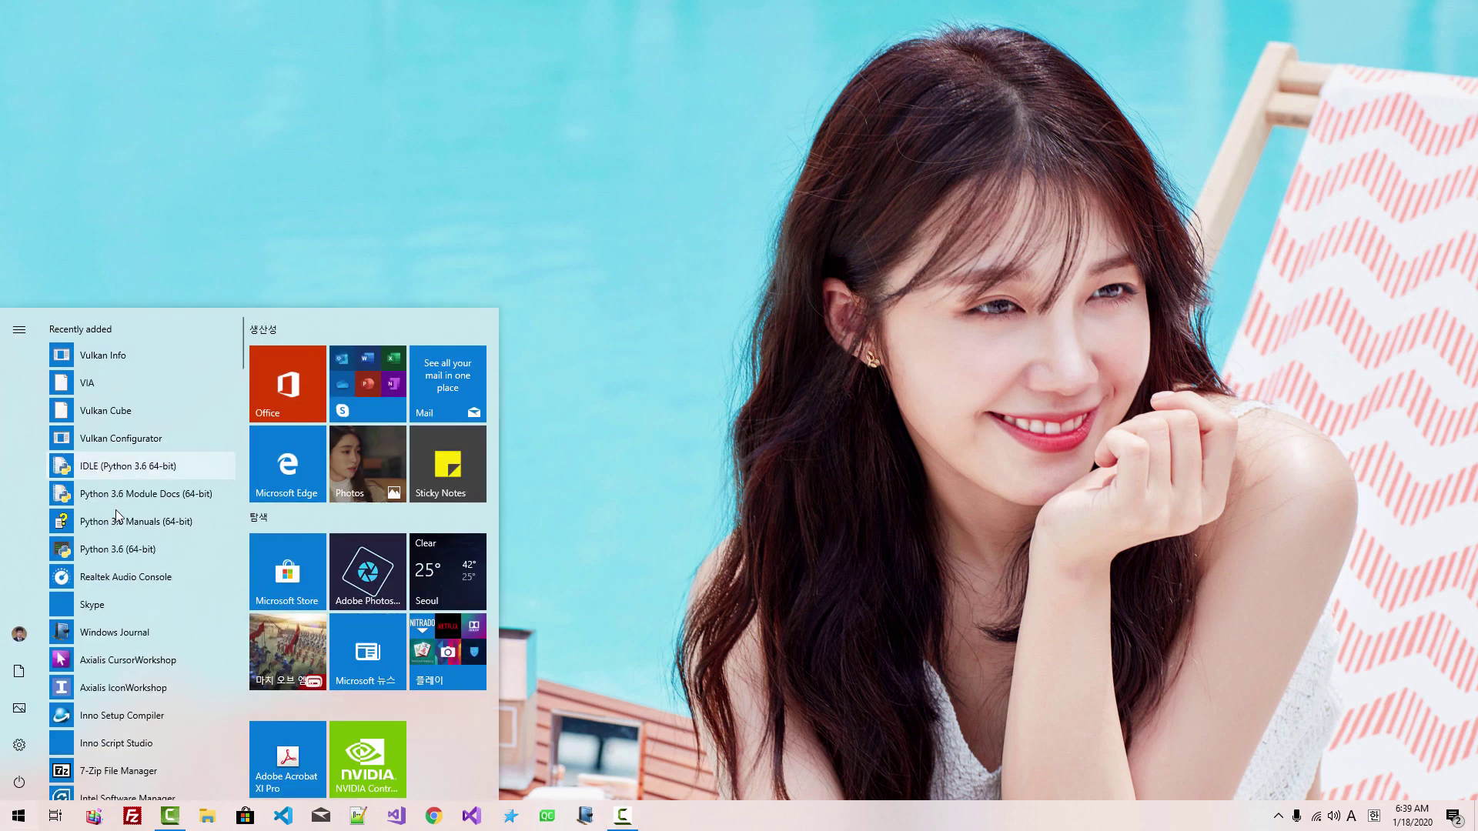
{"action": "left_click", "coordinate": [114, 410]}
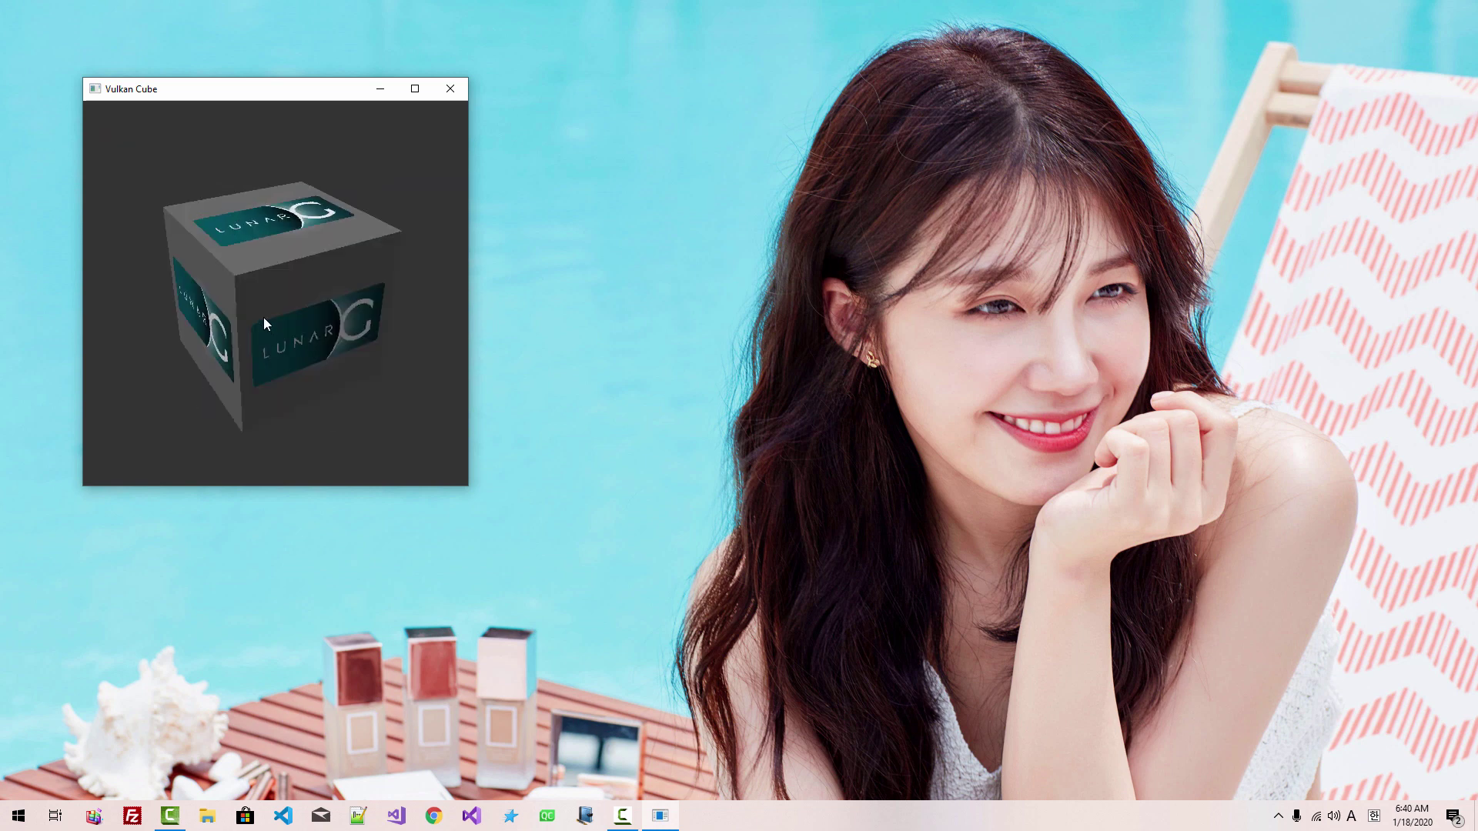
{"action": "left_click", "coordinate": [450, 88]}
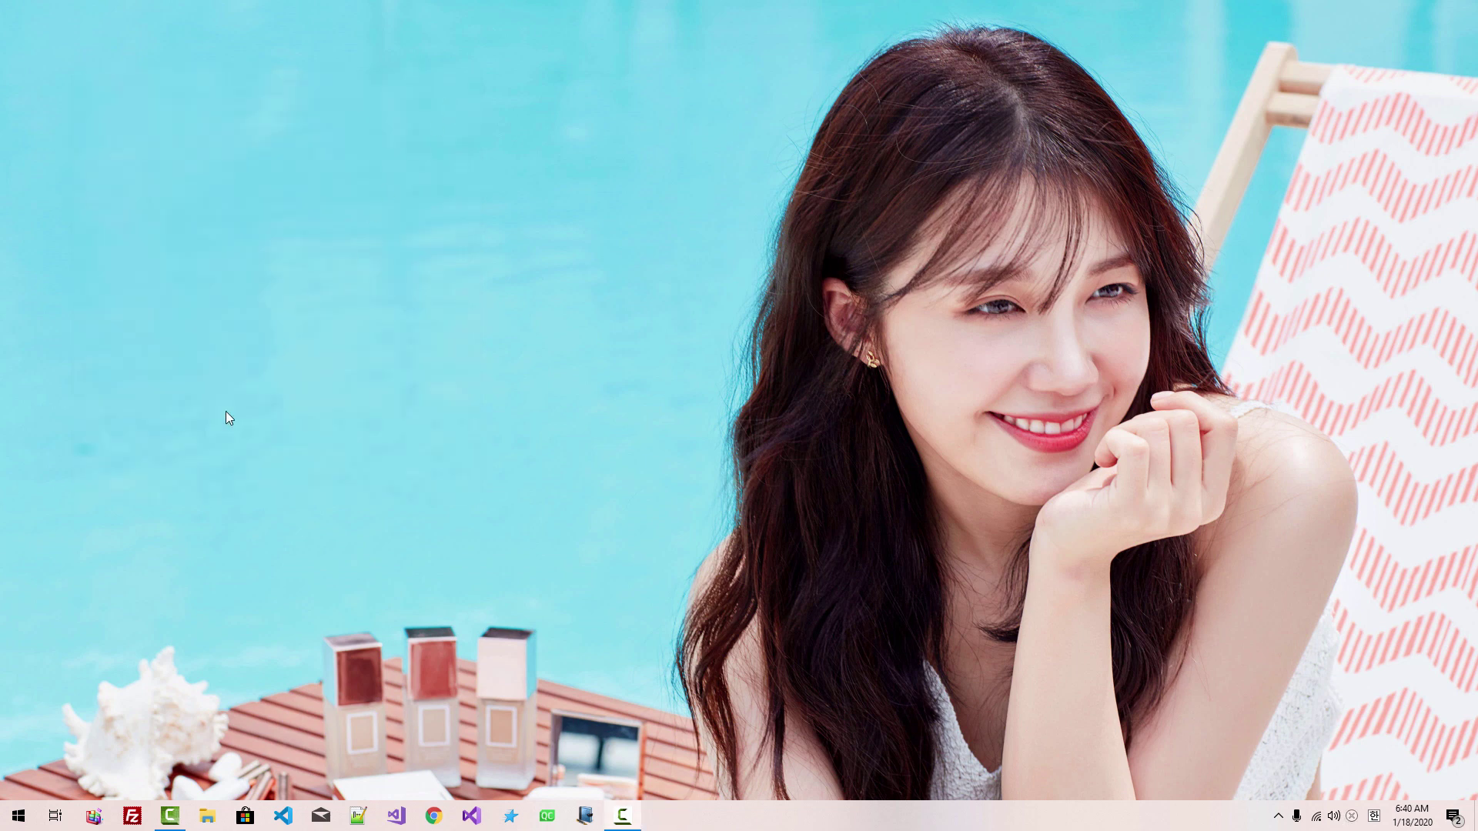
Launch Vulkan Info from the recently added apps to examine the graphics device's Vulkan features.
{"action": "key", "text": "super"}
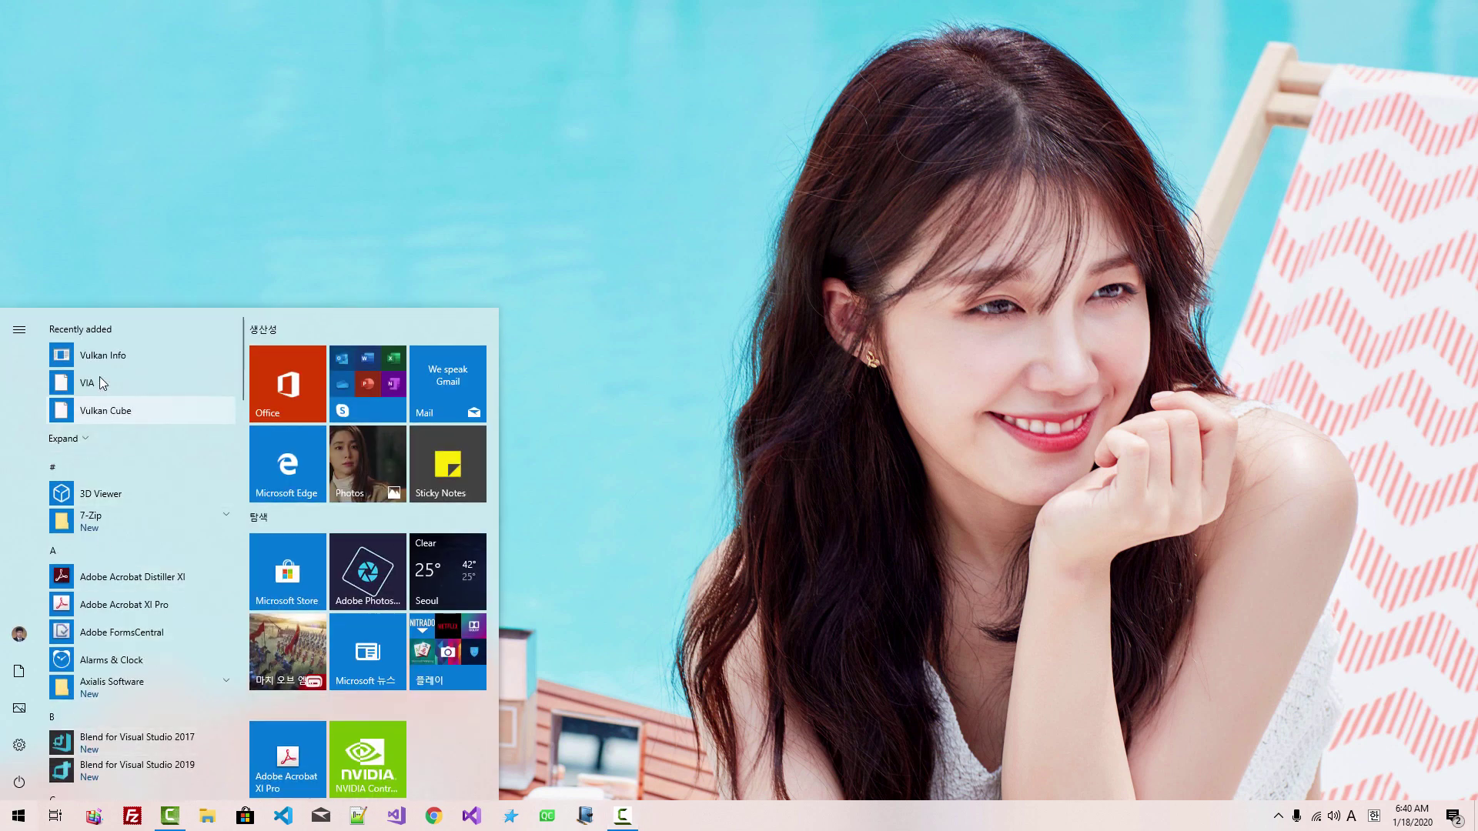
{"action": "left_click", "coordinate": [99, 360]}
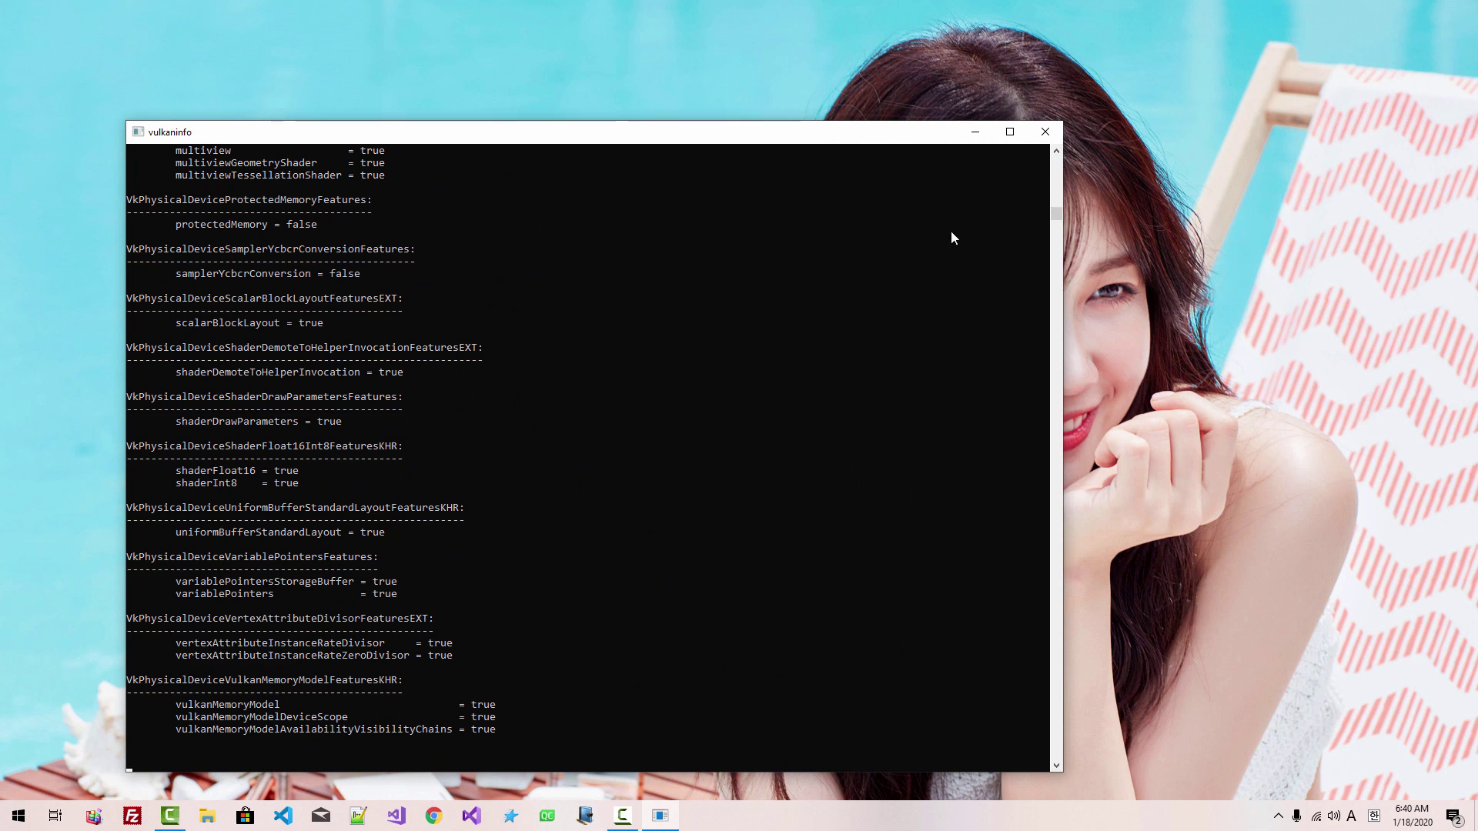
Close the vulkaninfo window and launch the x64 Native Tools Command Prompt for VS 2017 as administrator.
{"action": "left_click", "coordinate": [1039, 137]}
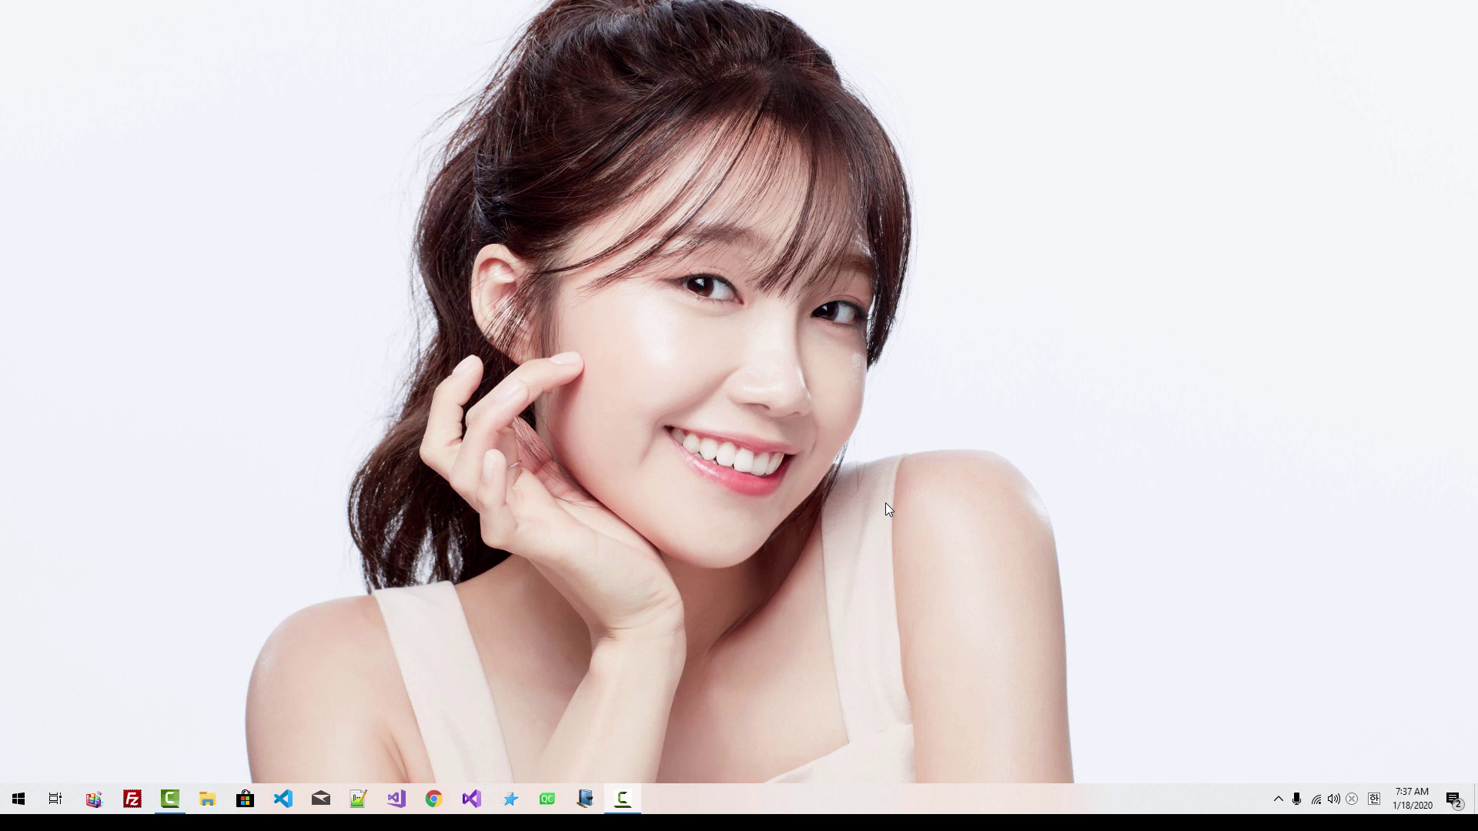
{"action": "right_click", "coordinate": [511, 801]}
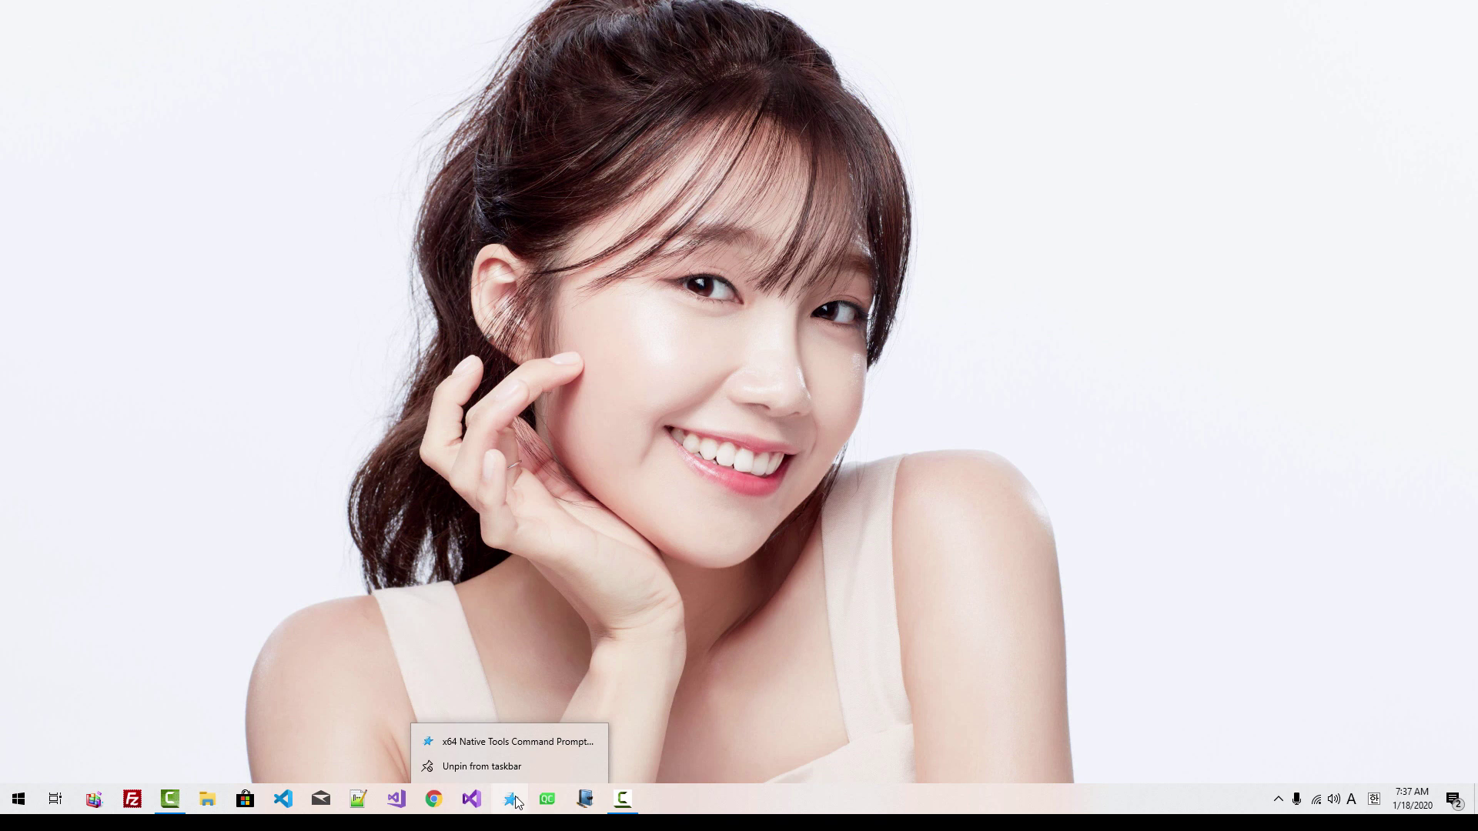
{"action": "right_click", "coordinate": [568, 745]}
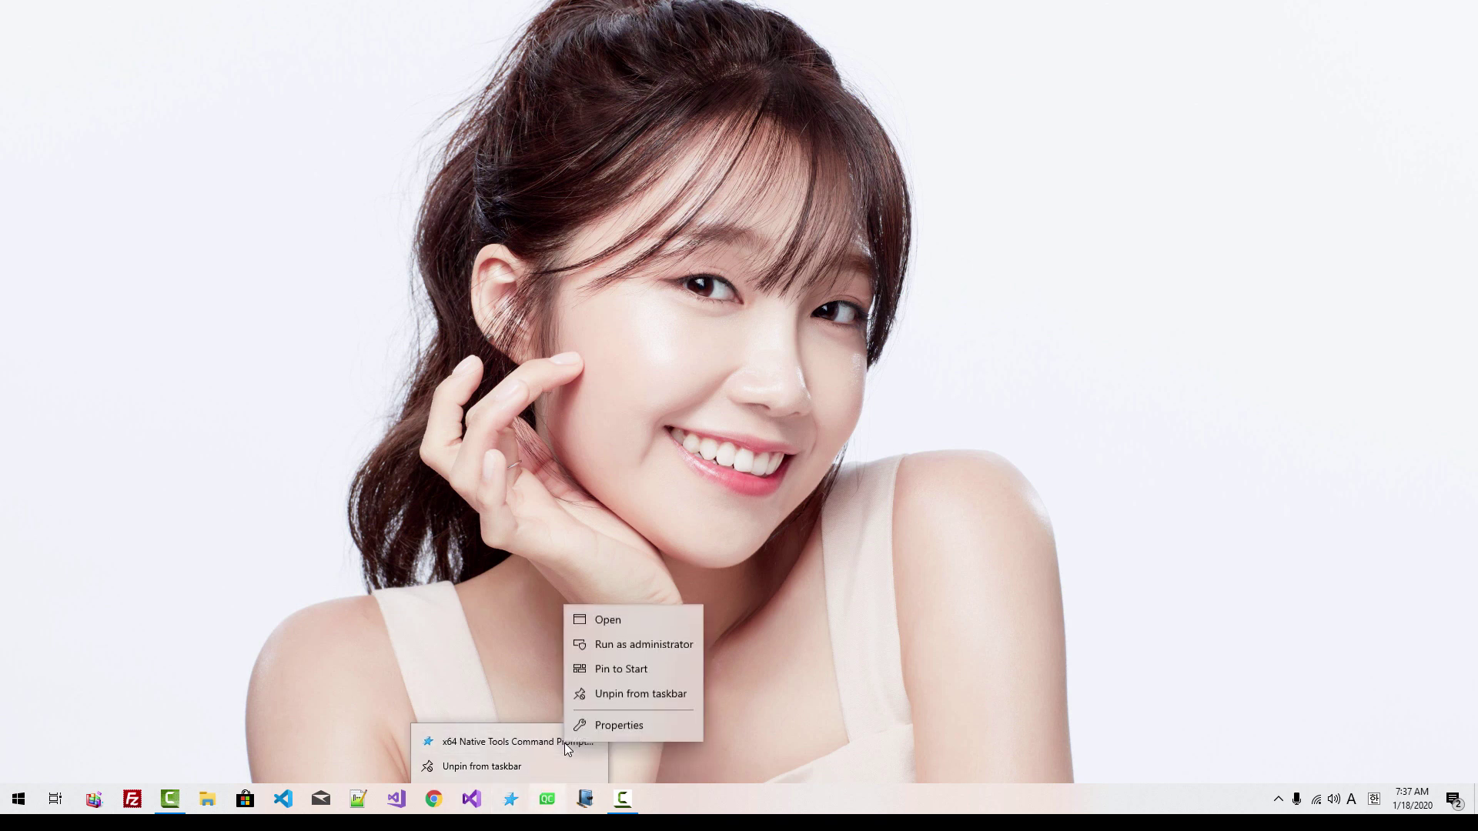
{"action": "left_click", "coordinate": [658, 653]}
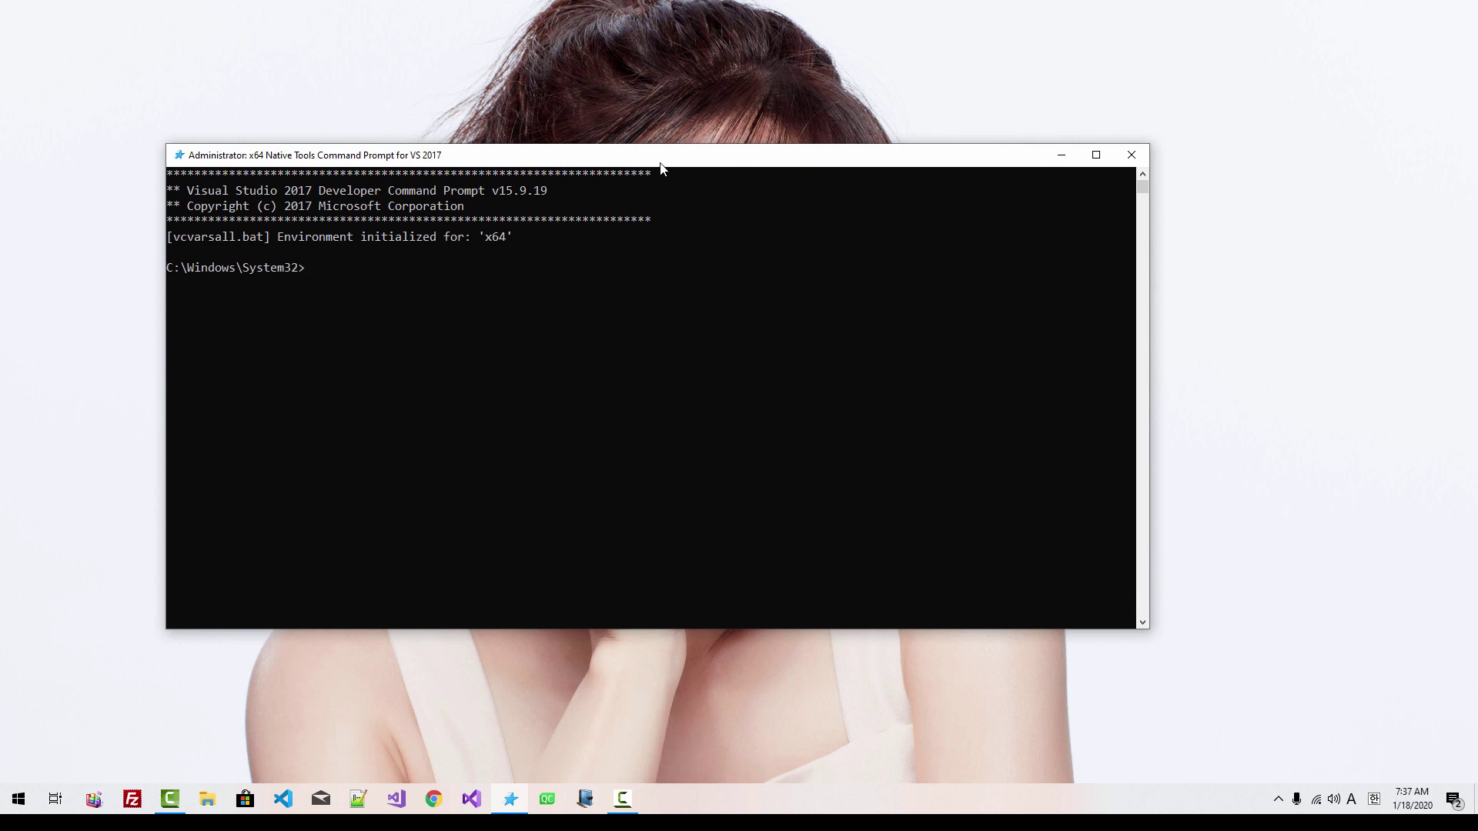
{"action": "left_click_drag", "start_coordinate": [662, 163], "coordinate": [835, 209]}
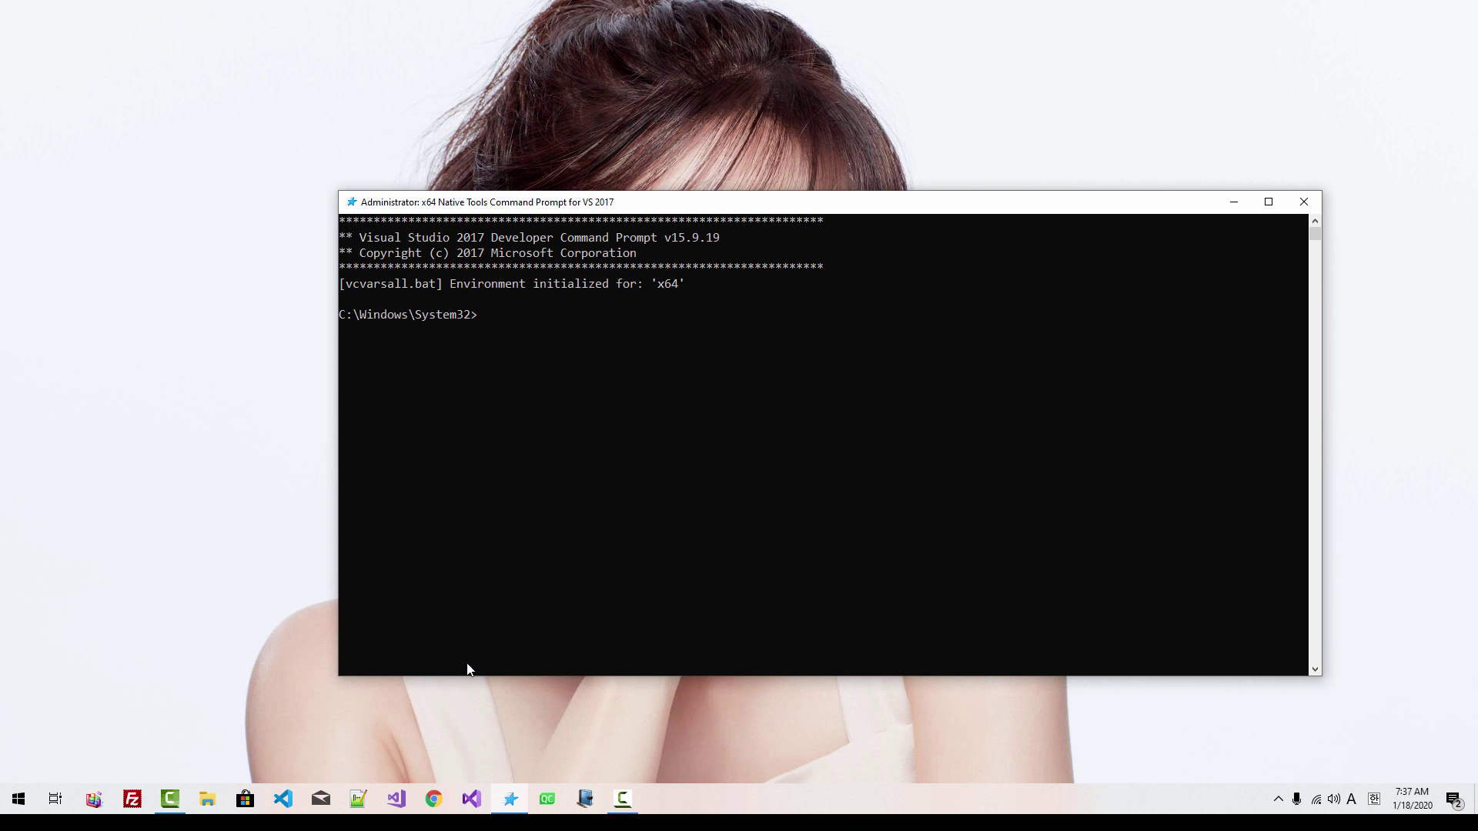
Launch Visual Studio 2017 as administrator.
{"action": "right_click", "coordinate": [397, 800]}
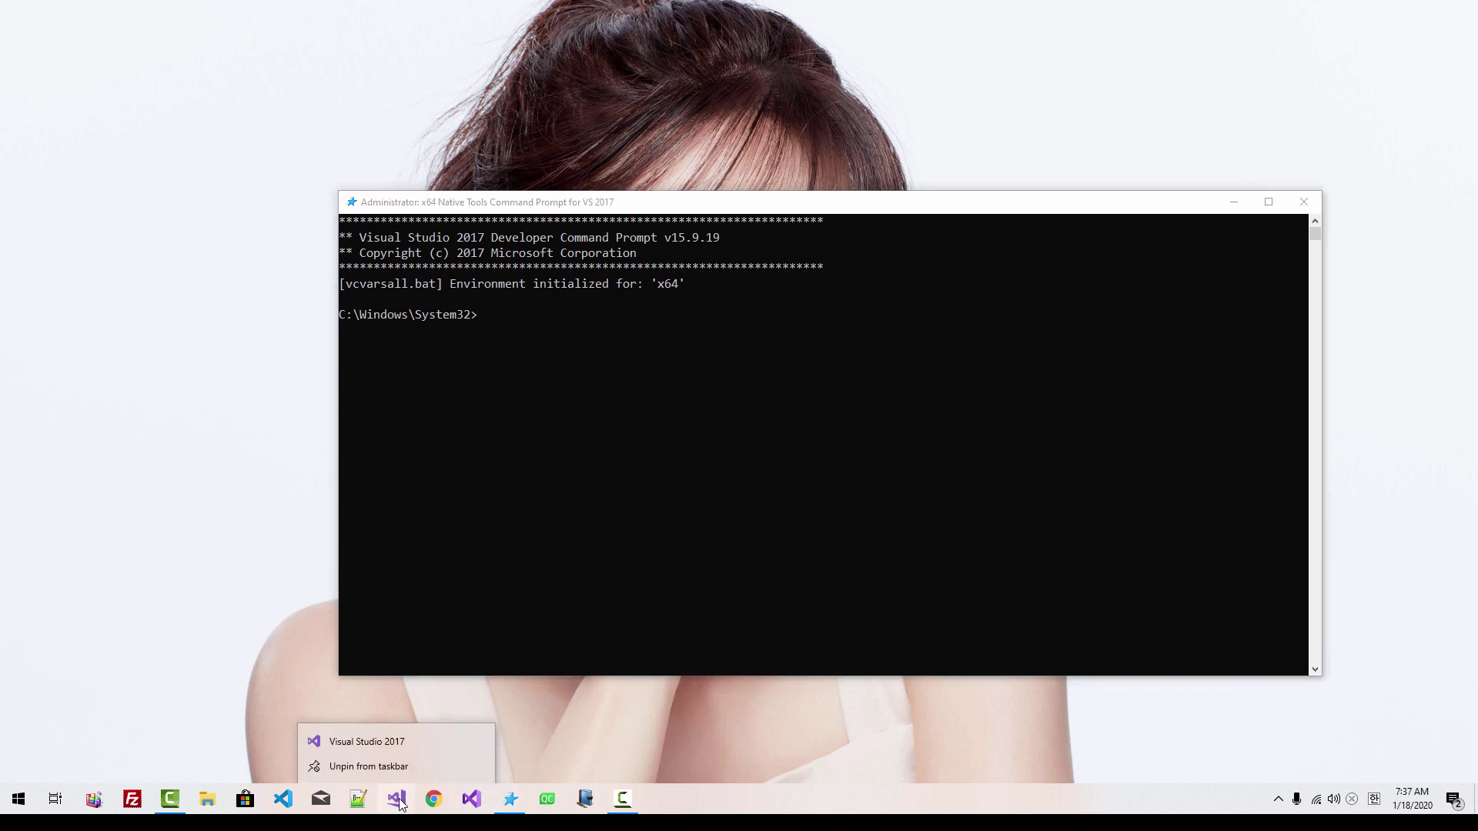
{"action": "right_click", "coordinate": [414, 745]}
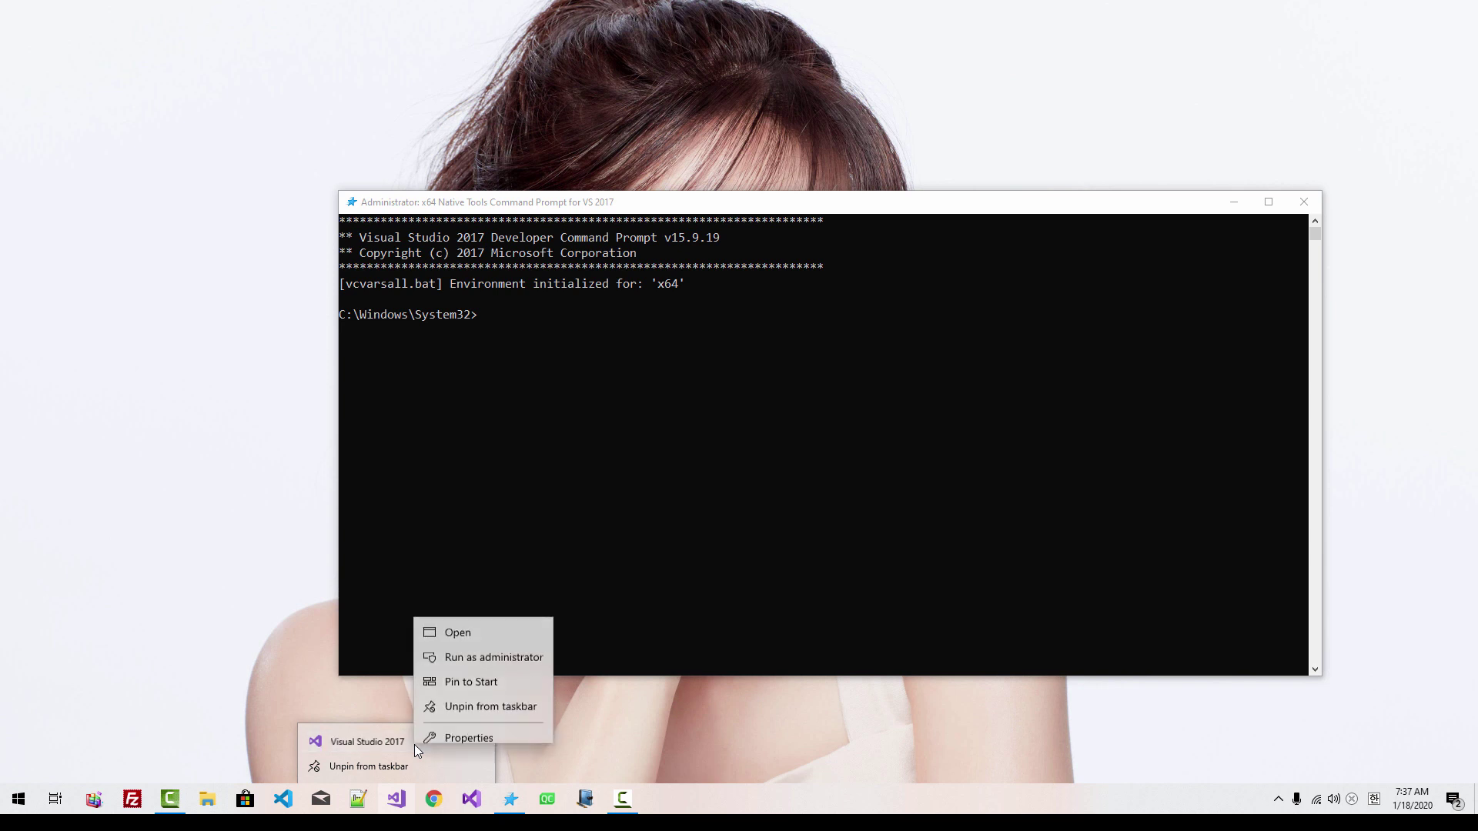
{"action": "left_click", "coordinate": [497, 655]}
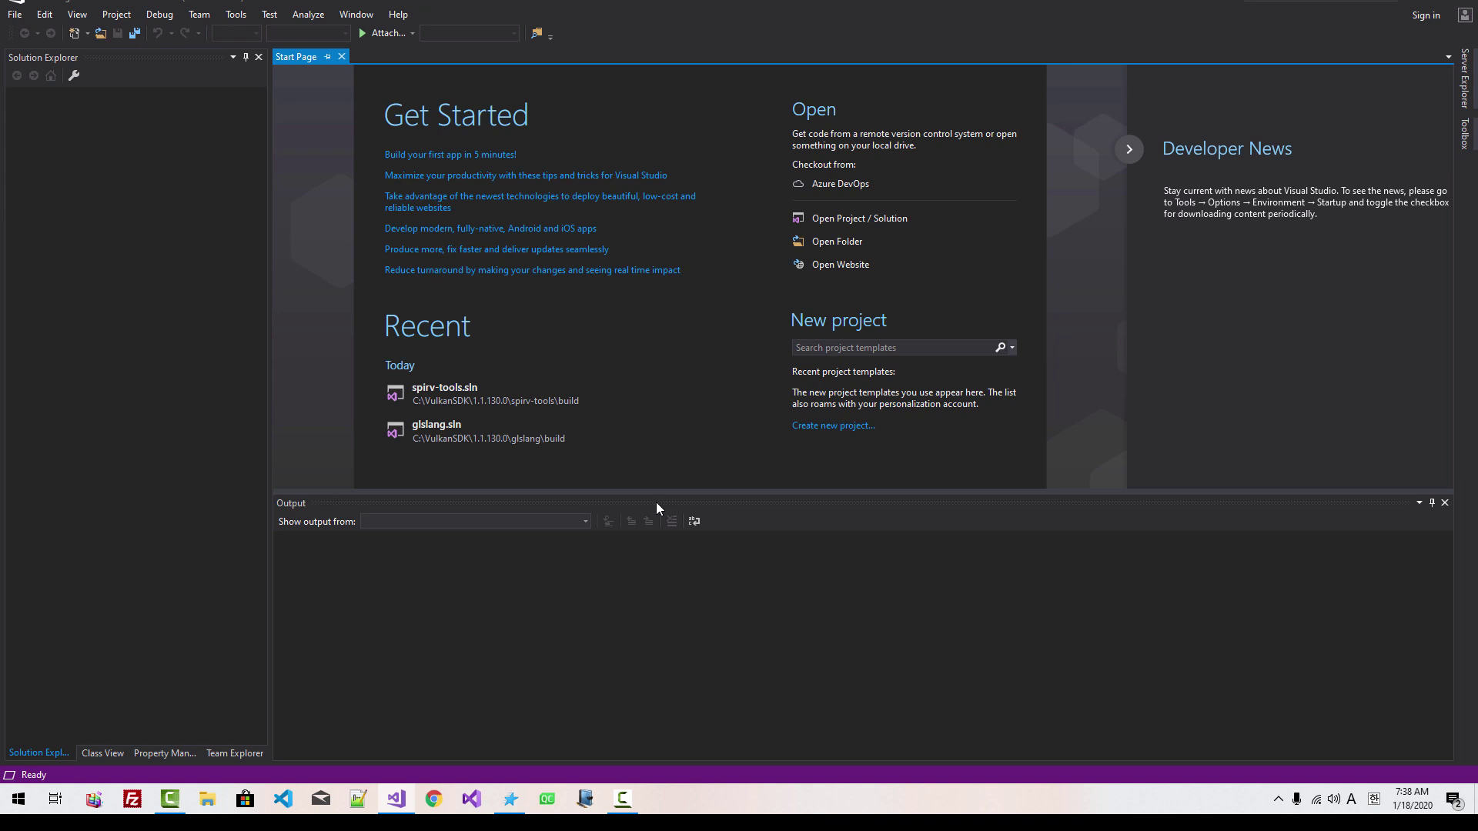
Browse to C:\VulkanSDK\1.1.130.0\glslang in File Explorer and copy the folder's path.
{"action": "left_click", "coordinate": [208, 800]}
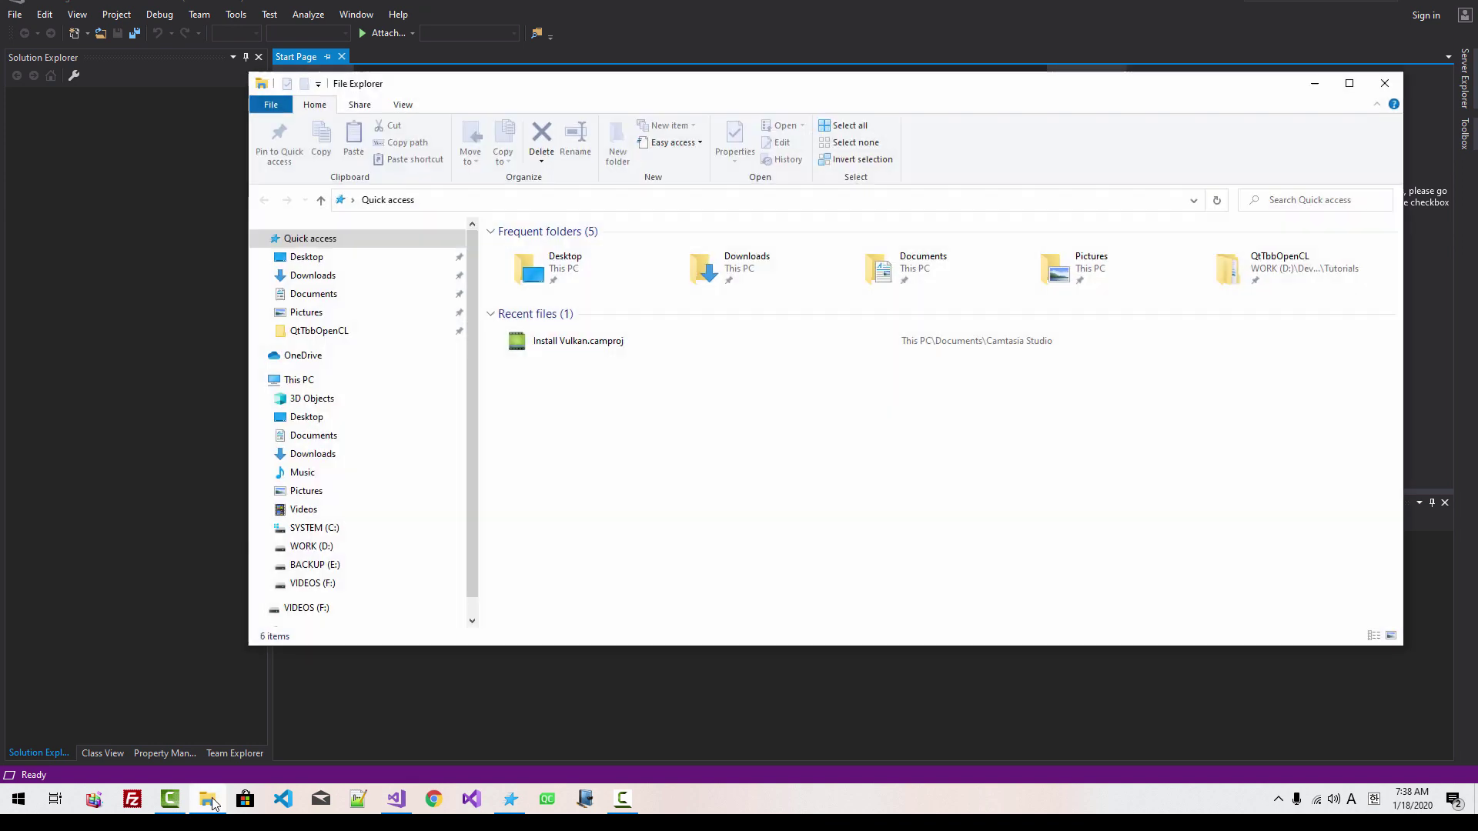
{"action": "left_click", "coordinate": [337, 533]}
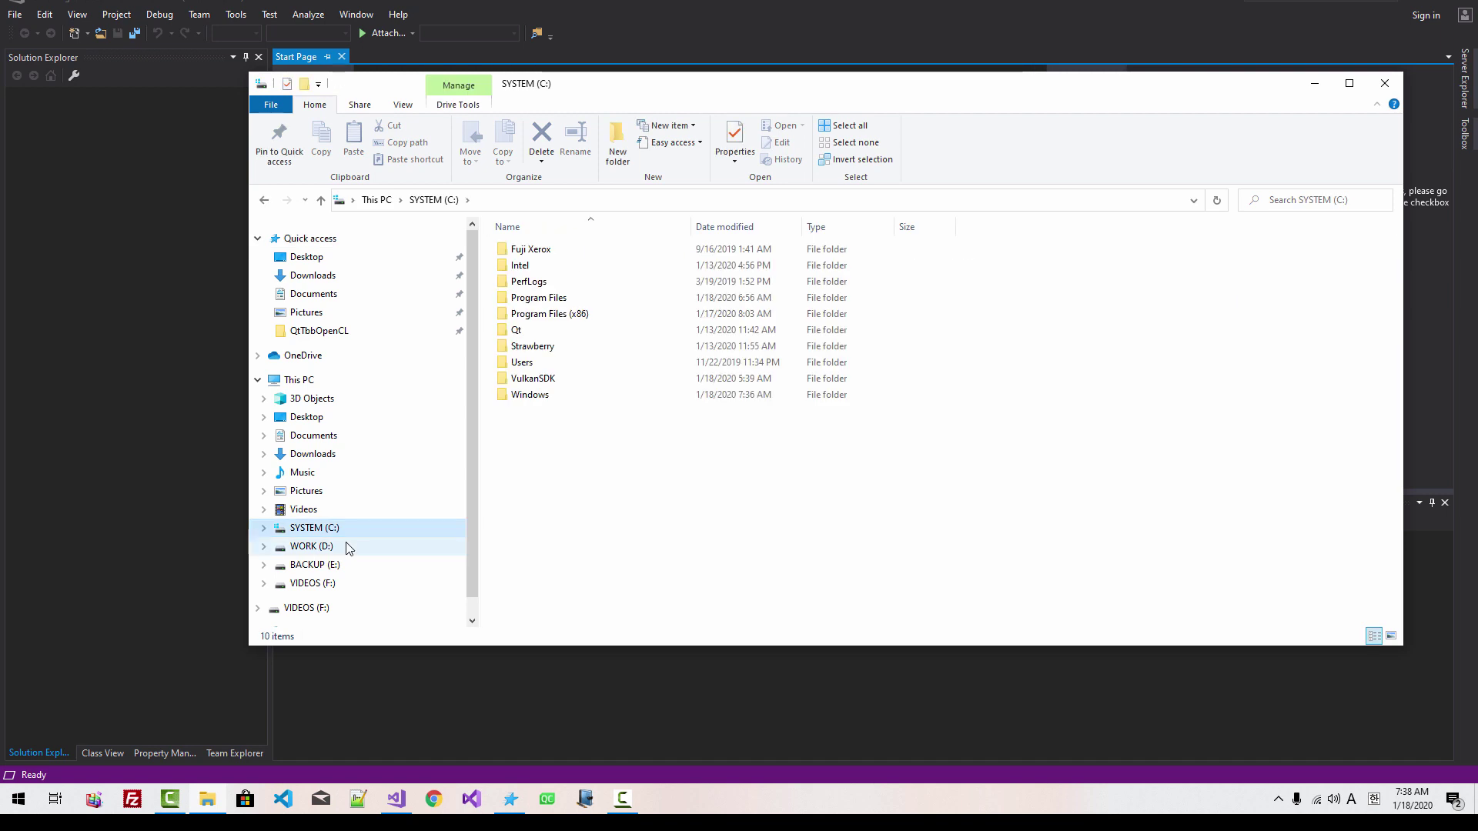
{"action": "double_click", "coordinate": [543, 383]}
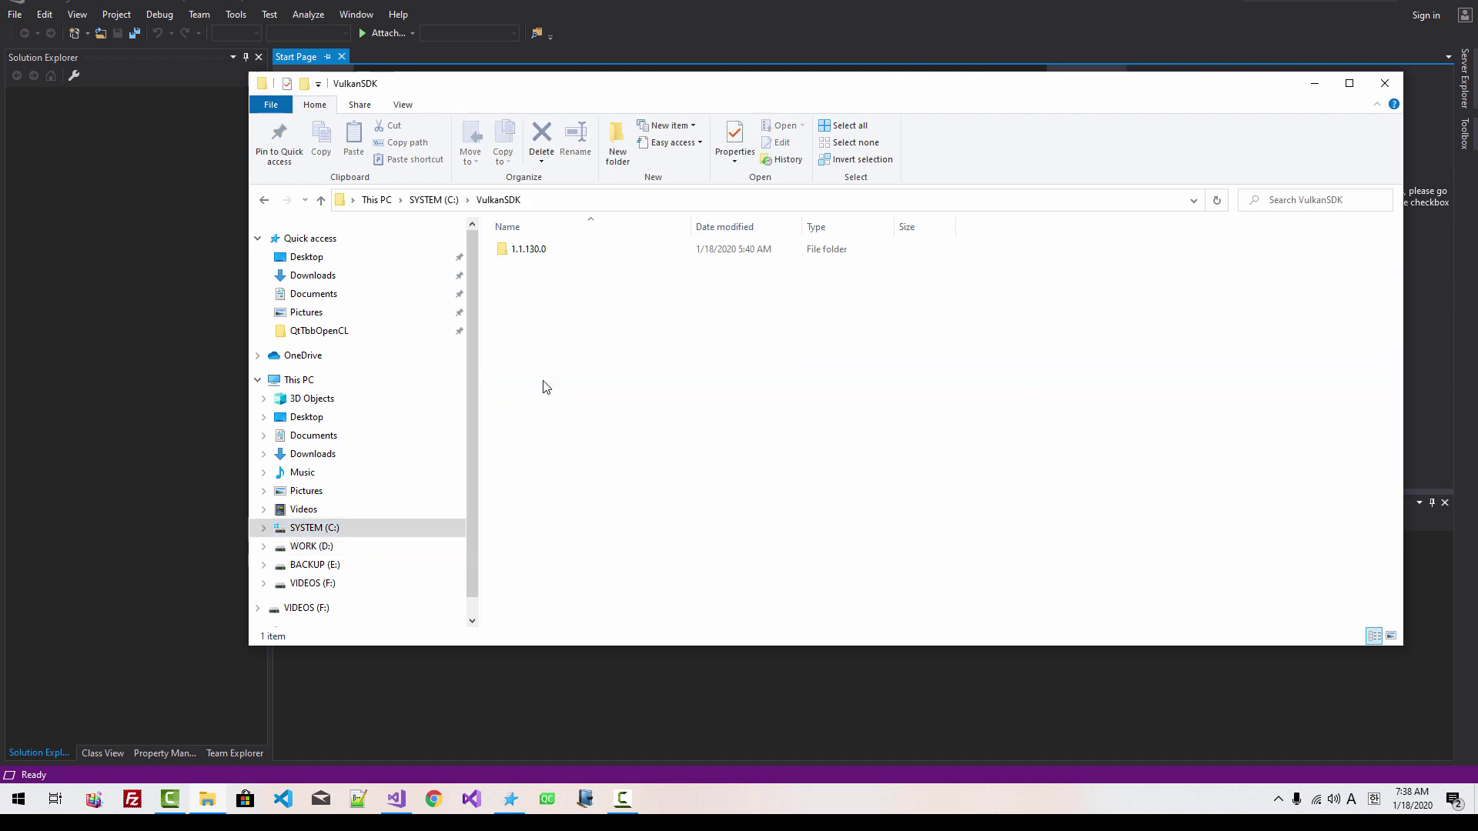
{"action": "double_click", "coordinate": [538, 250]}
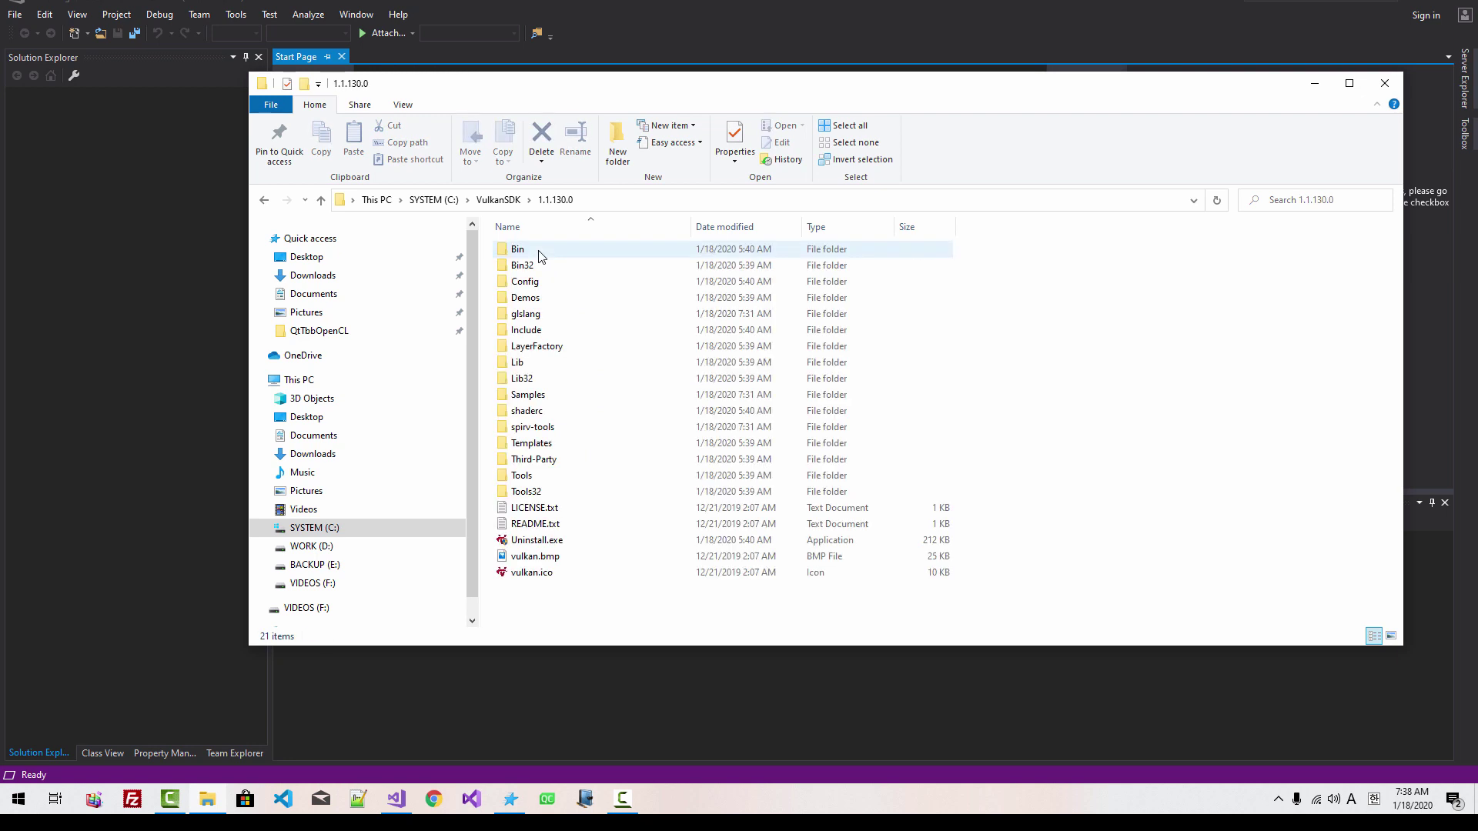
{"action": "double_click", "coordinate": [537, 315]}
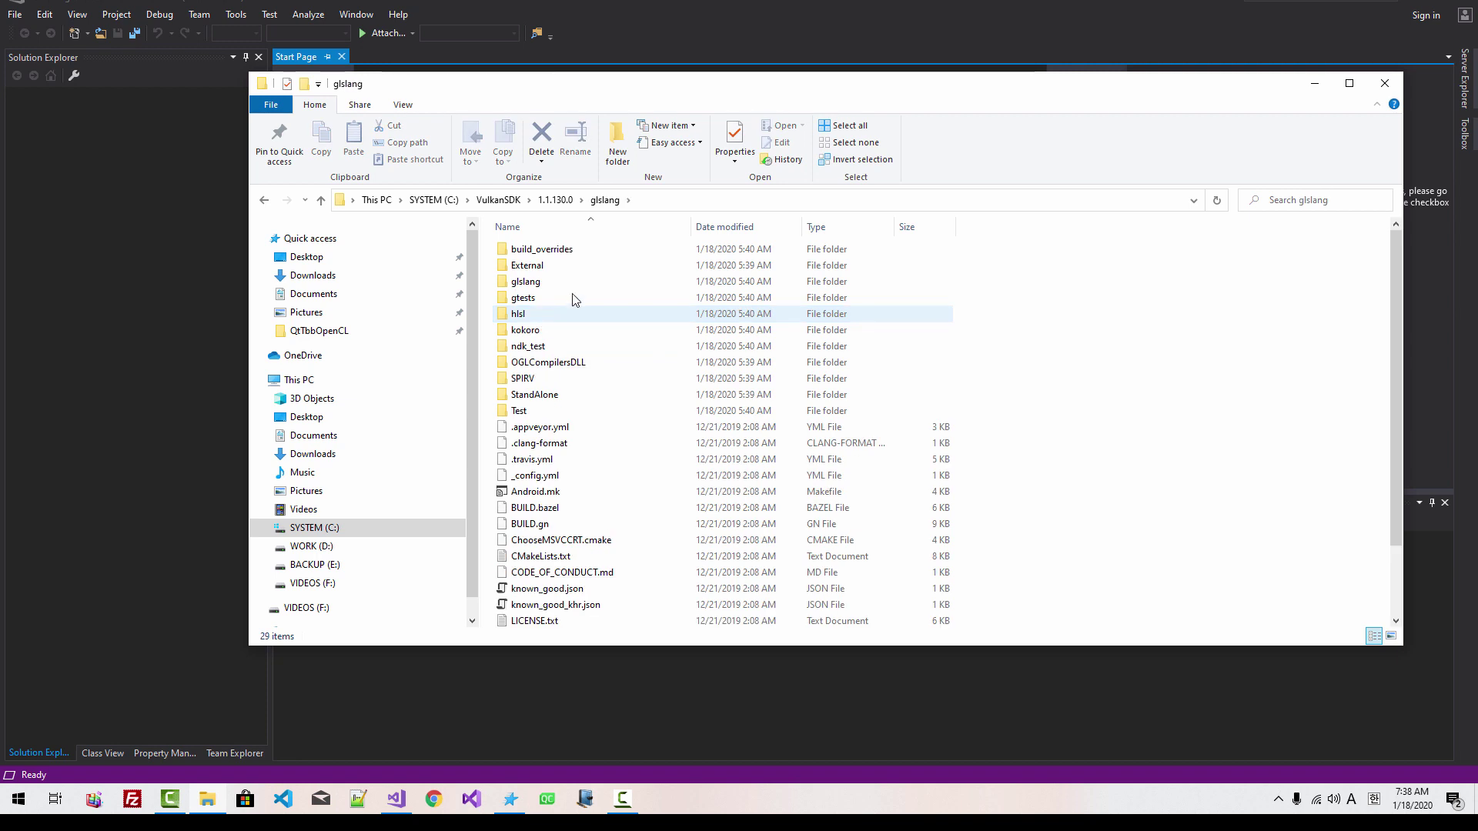
{"action": "left_click", "coordinate": [649, 204]}
{"action": "key", "text": "ctrl+c"}
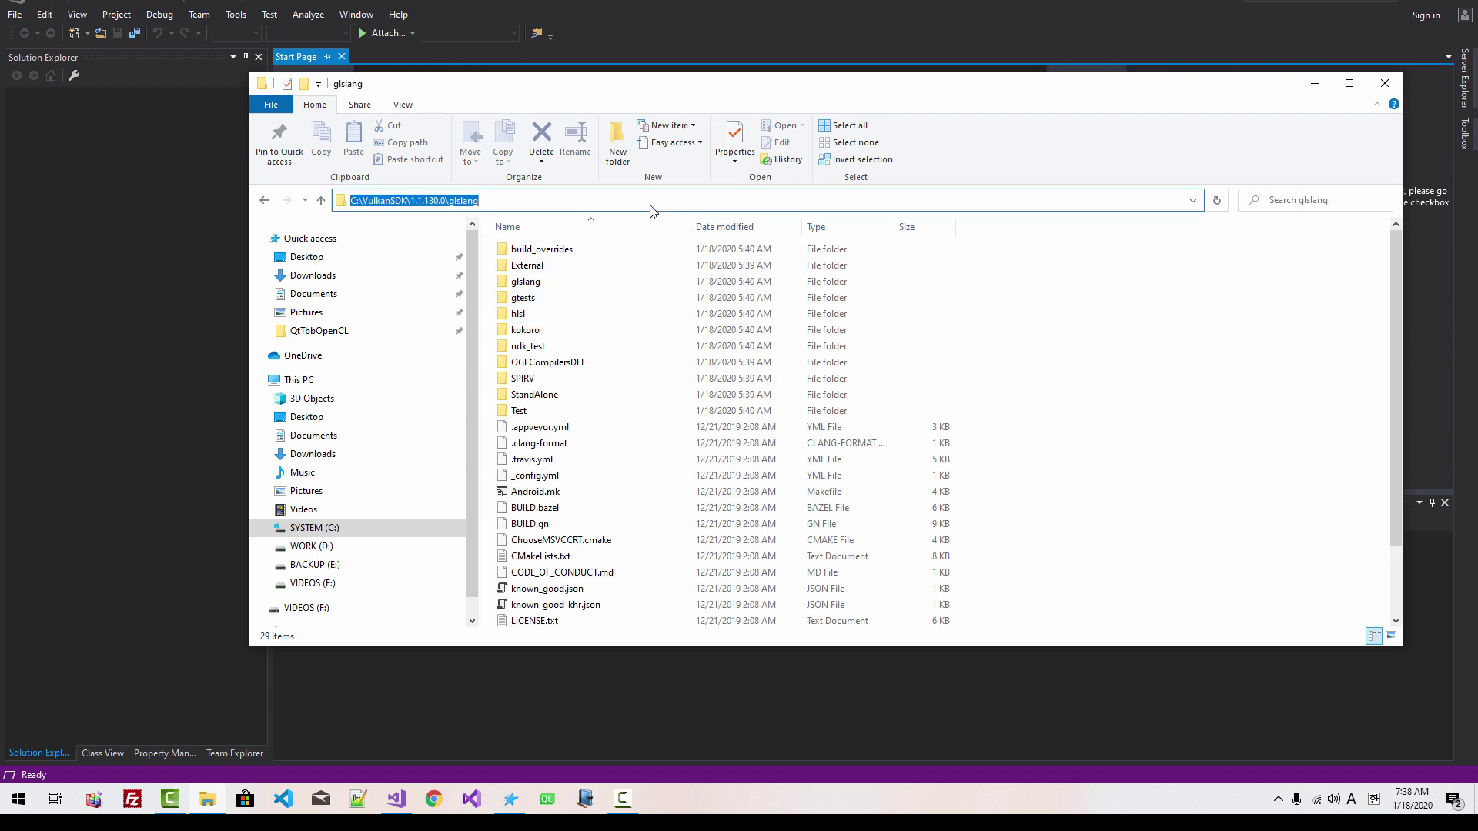
Switch to the x64 Native Tools Command Prompt and change the directory to C:\VulkanSDK\1.1.130.0\glslang.
{"action": "left_click", "coordinate": [510, 799]}
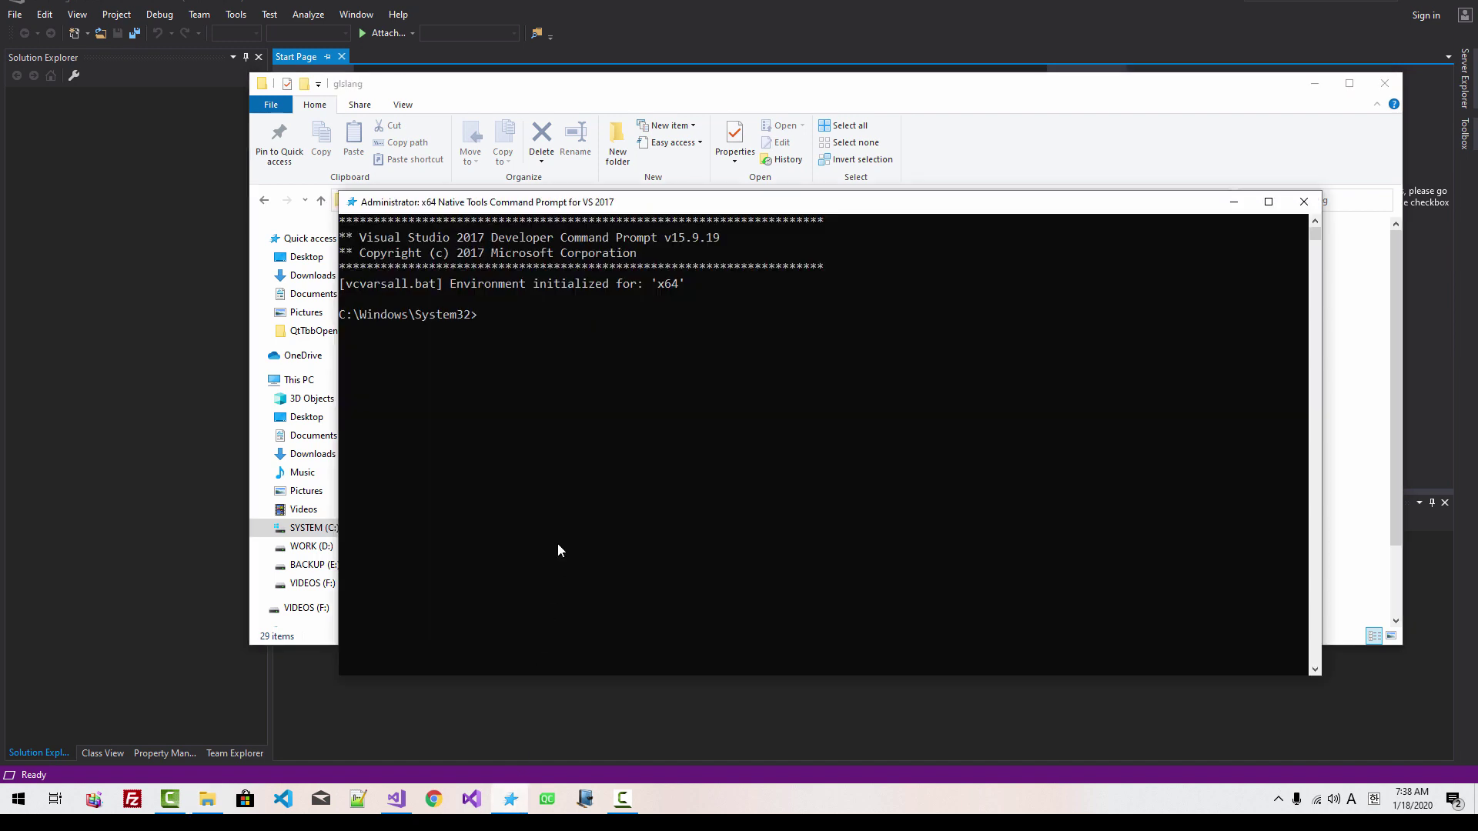
{"action": "type", "text": "cd"}
{"action": "key", "text": "ctrl+v"}
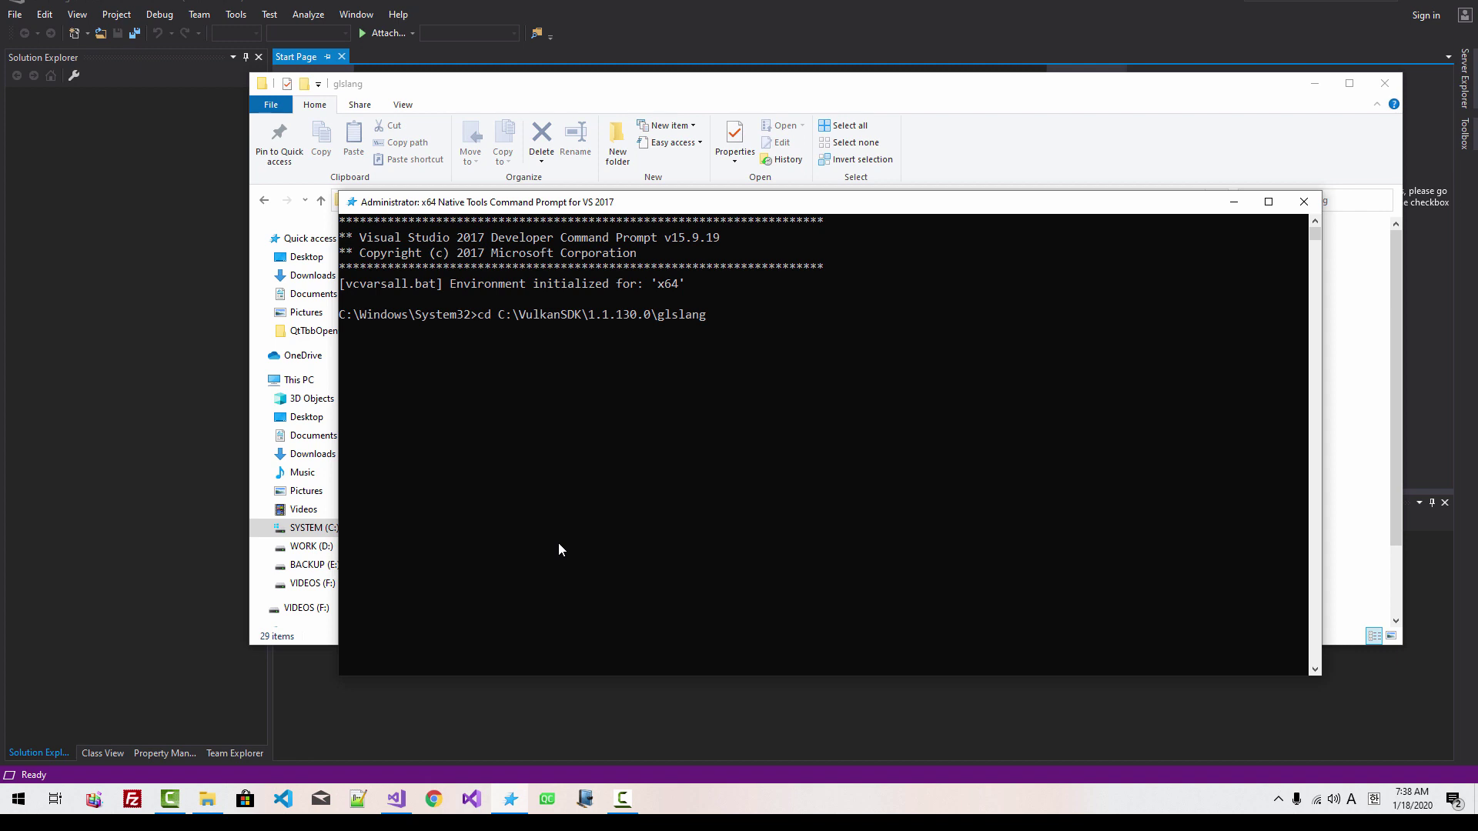
{"action": "key", "text": "Return"}
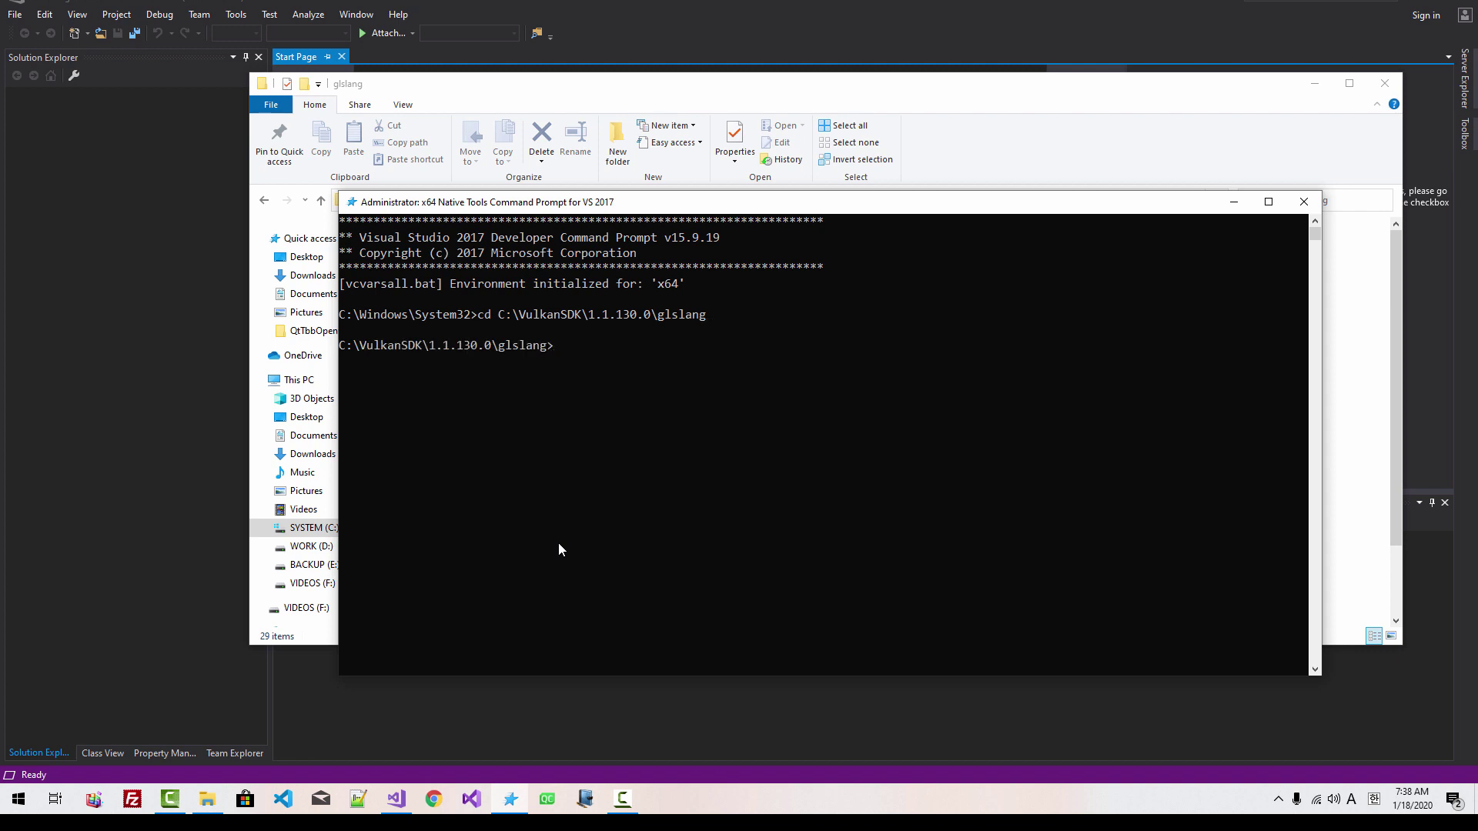
Create a folder named build inside glslang with mkdir and change into it.
{"action": "type", "text": "mkdir build"}
{"action": "key", "text": "Return"}
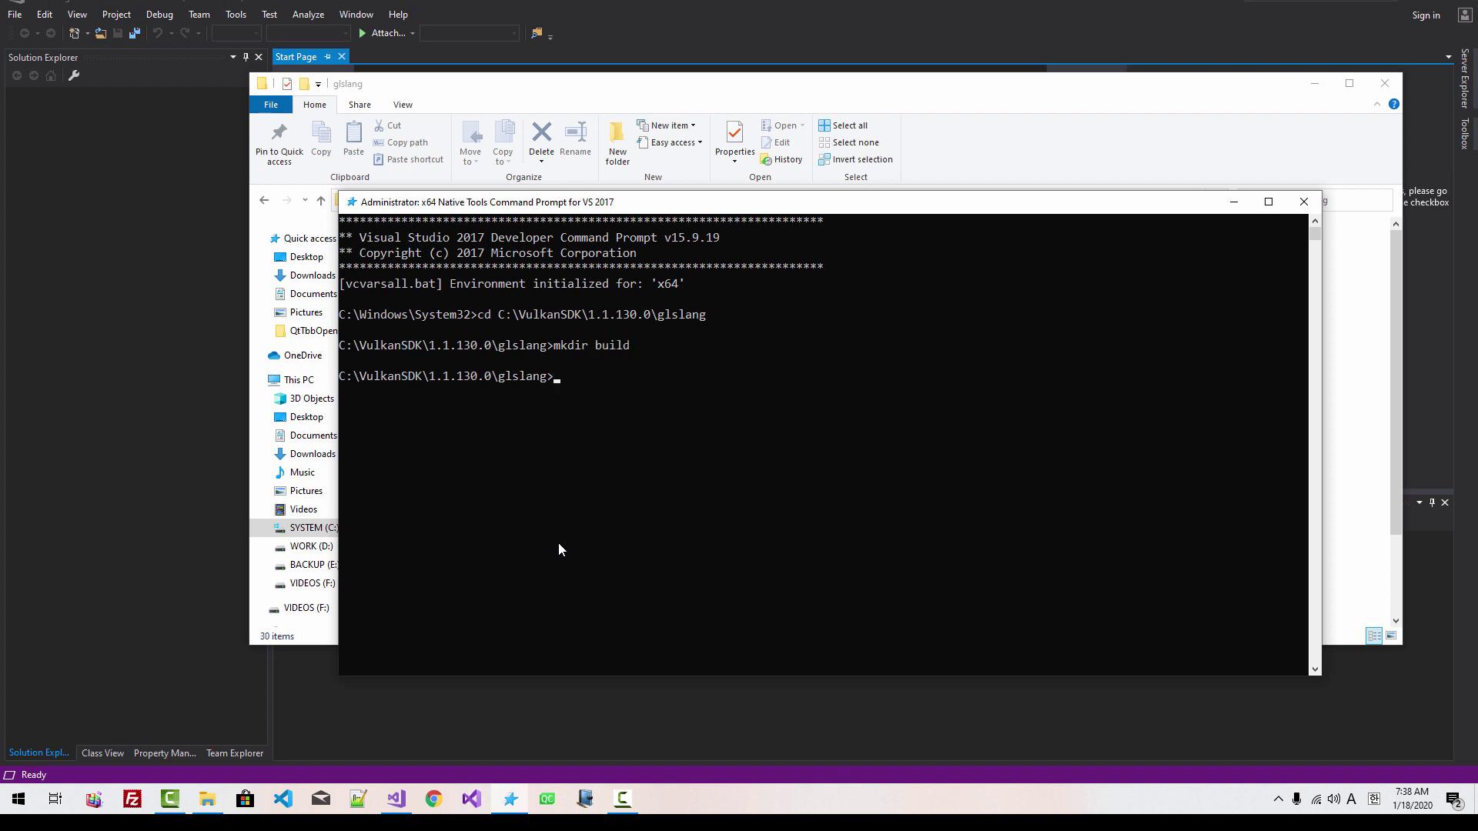
{"action": "type", "text": "cd build"}
{"action": "key", "text": "Return"}
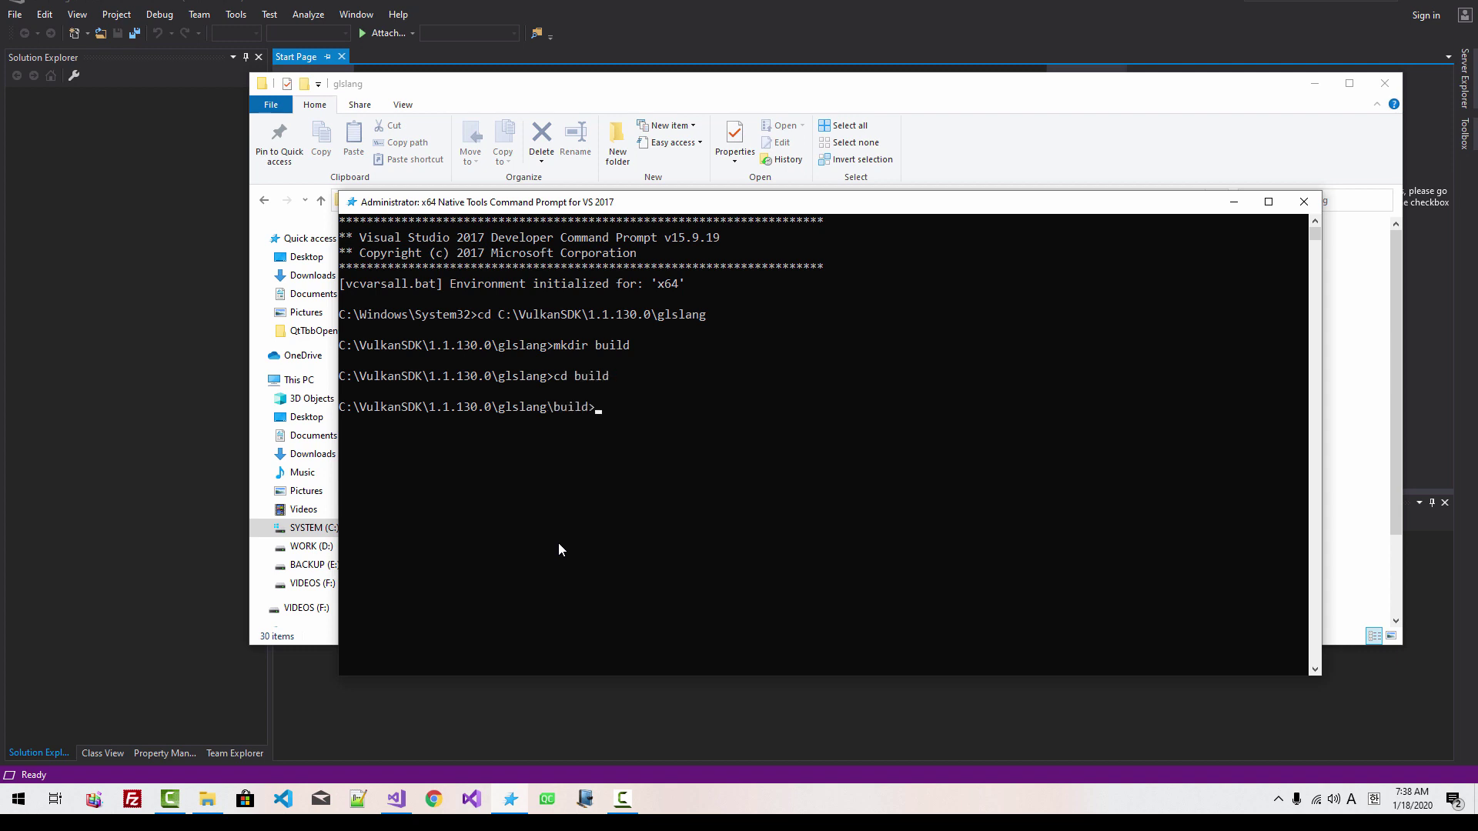
Check the CMake version, and generate the glslang build files with cmake -G "Visual Studio 15 Win64" .. from the build folder.
{"action": "type", "text": "cmake --version"}
{"action": "key", "text": "Return"}
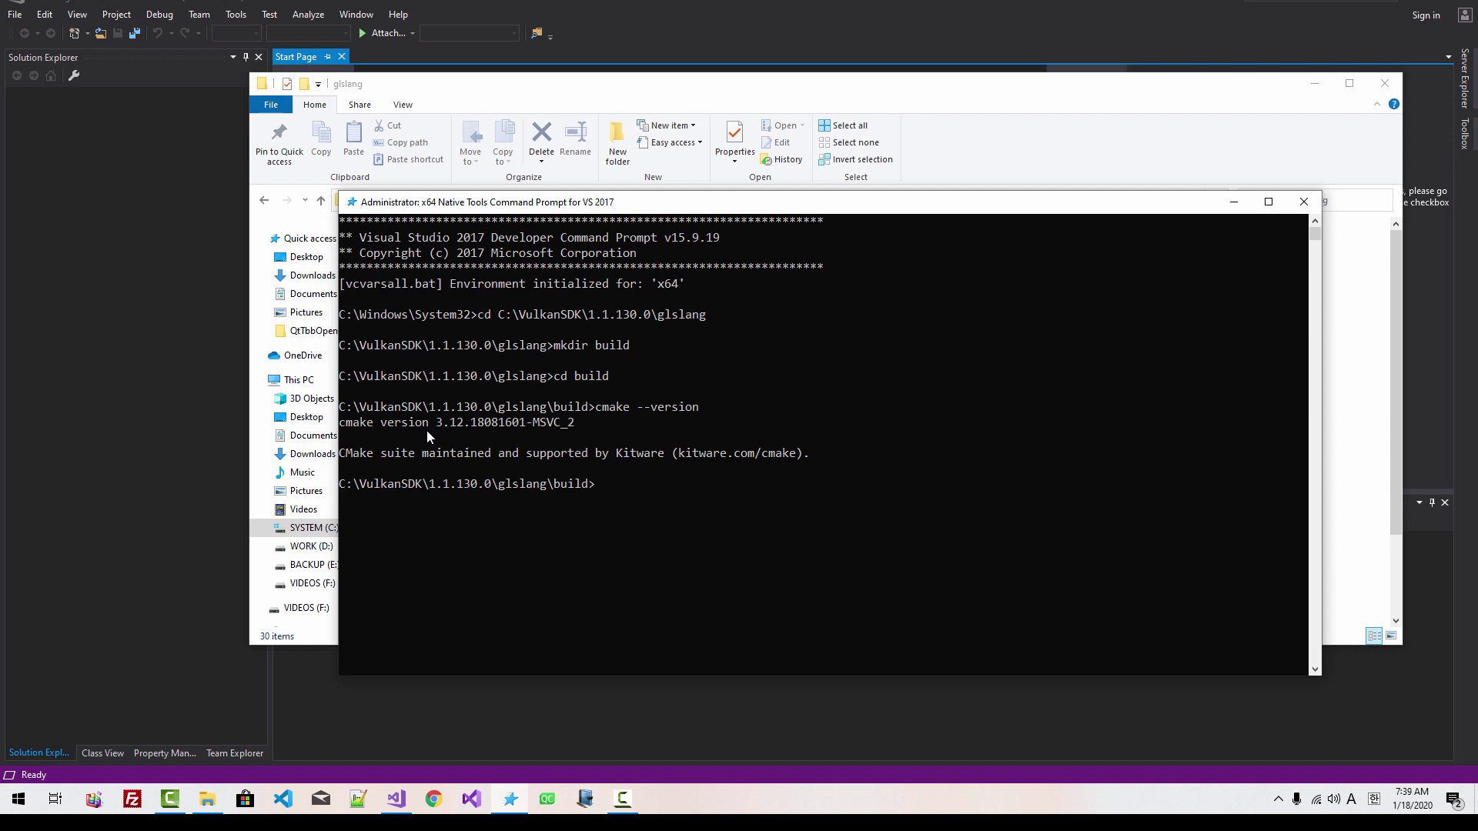
{"action": "type", "text": "cmake -G \"Visual Studio 15 Win"}
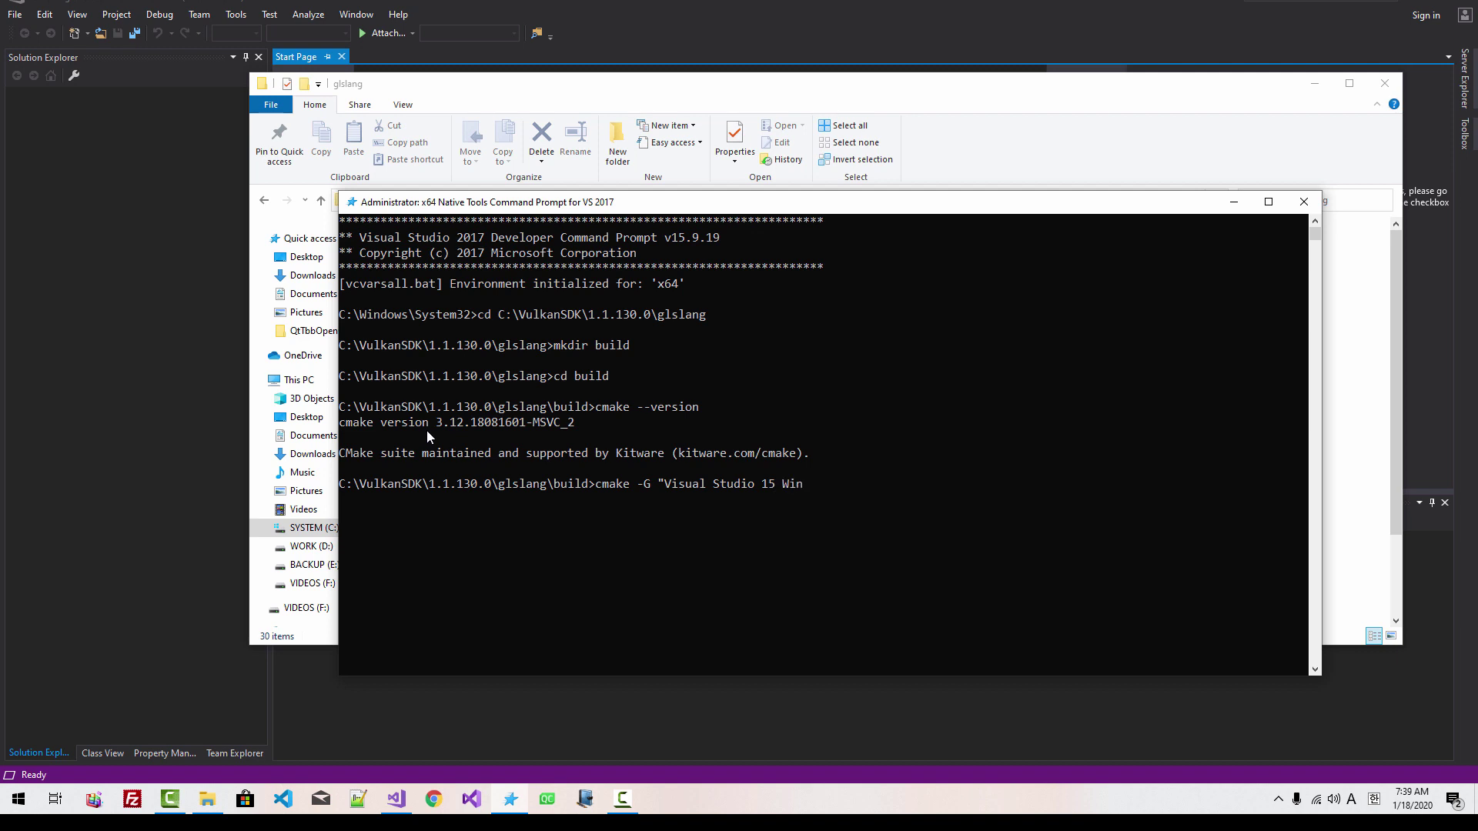
{"action": "type", "text": "64"}
{"action": "type", "text": "\" .."}
{"action": "key", "text": "Return"}
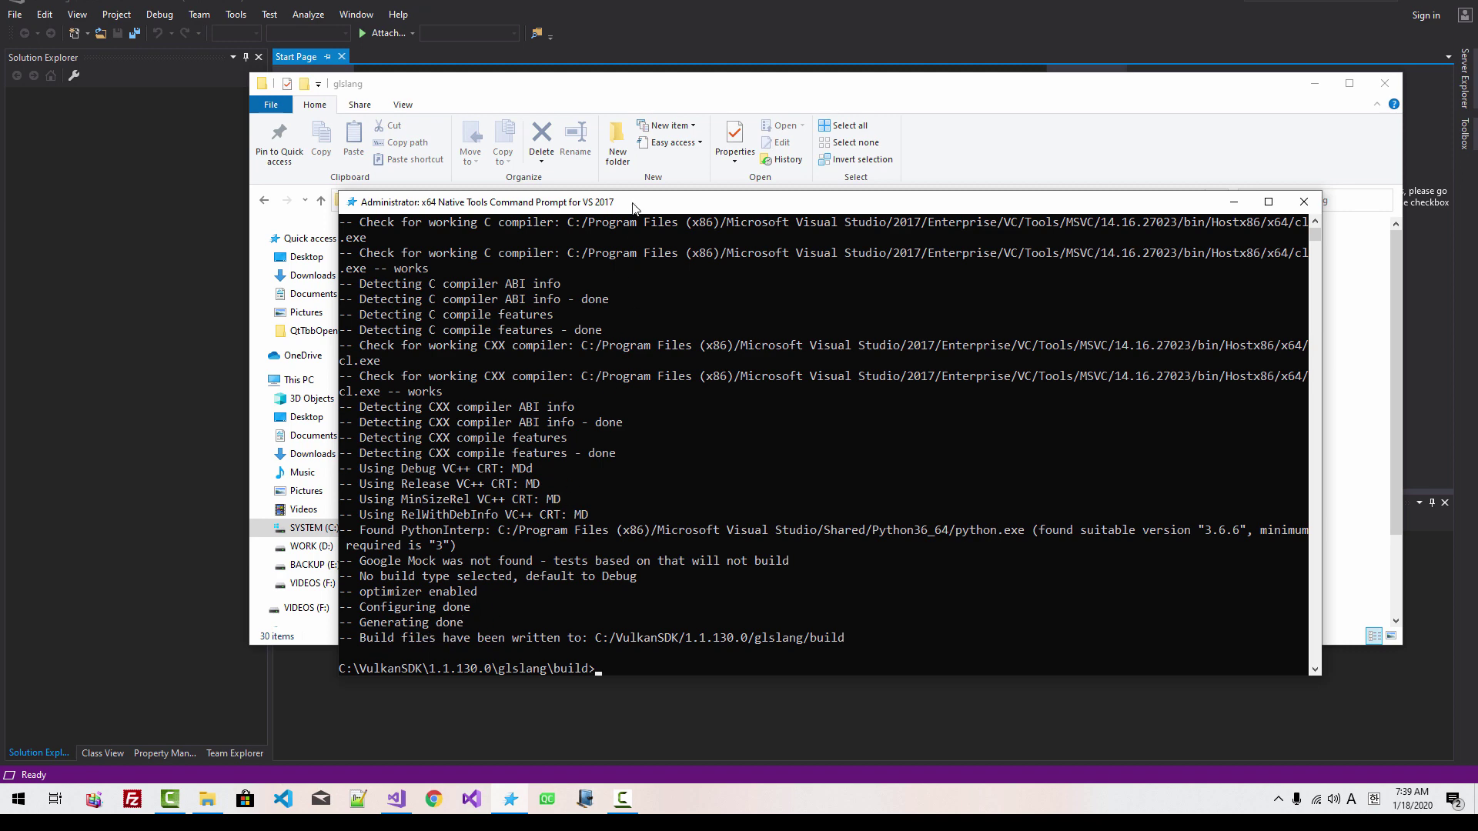
Refresh the glslang folder in File Explorer, open its build subfolder, and copy that folder's path.
{"action": "left_click", "coordinate": [636, 97]}
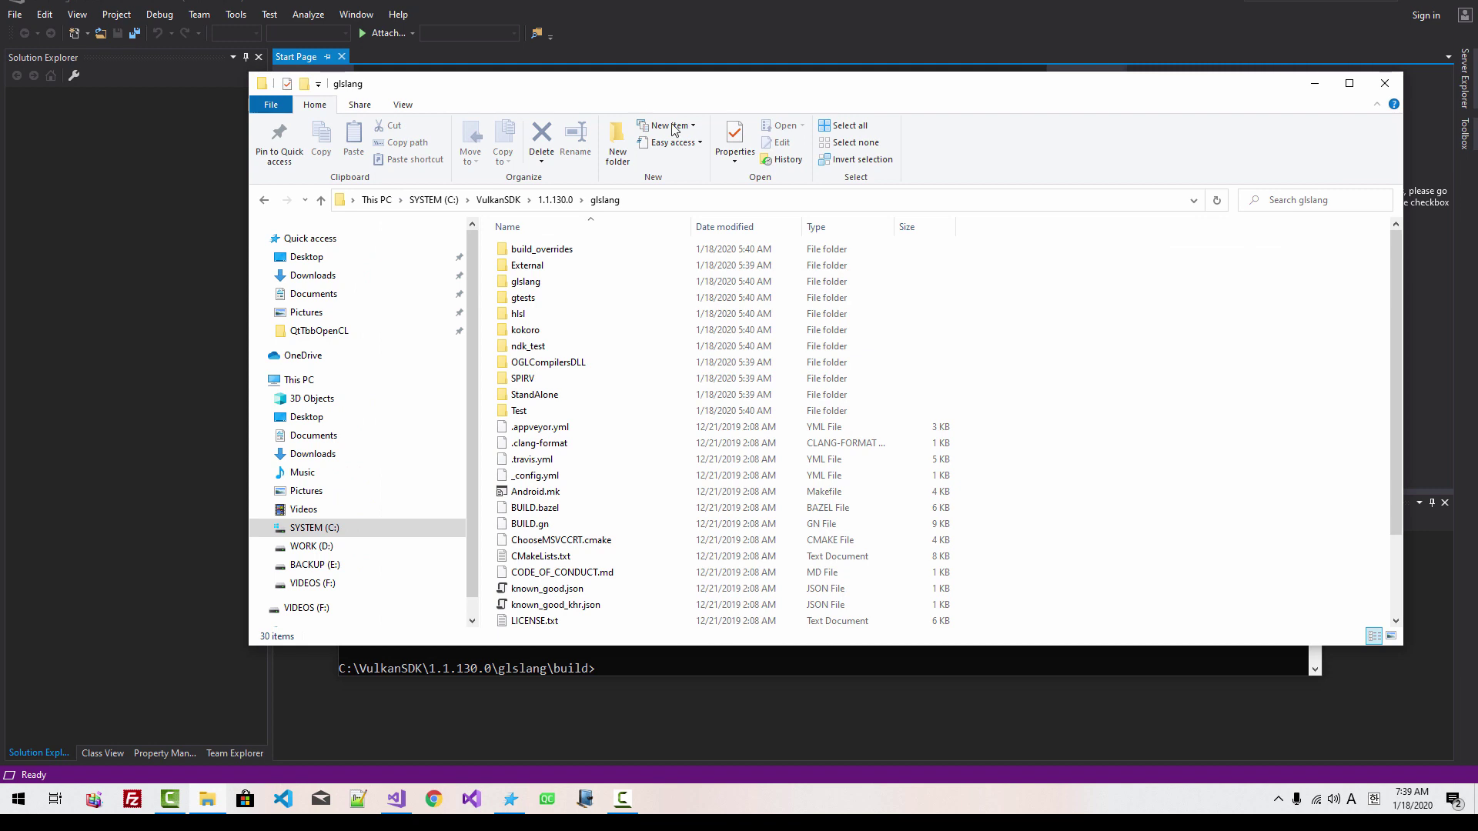
{"action": "key", "text": "F5"}
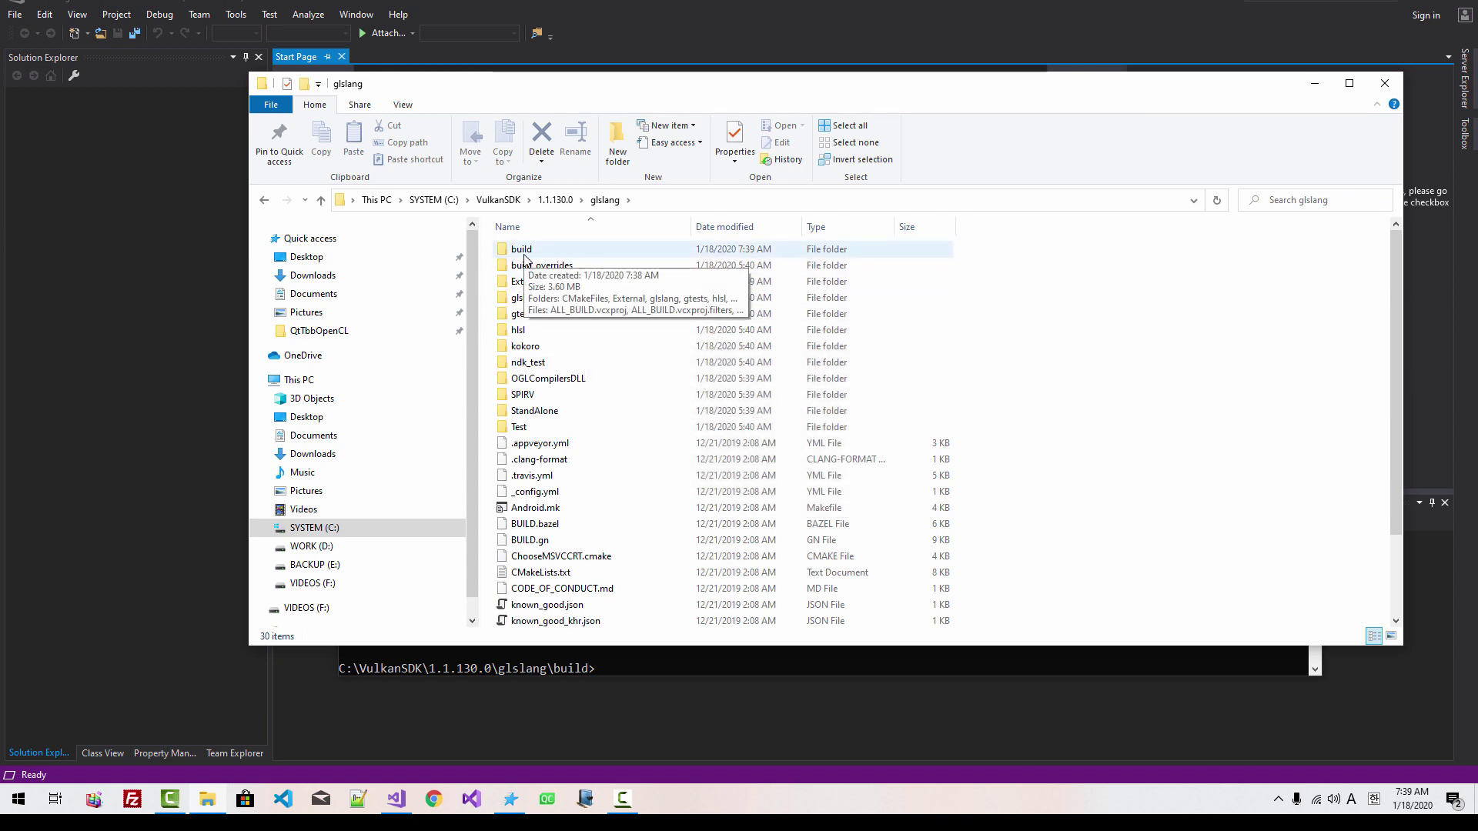
{"action": "double_click", "coordinate": [524, 258]}
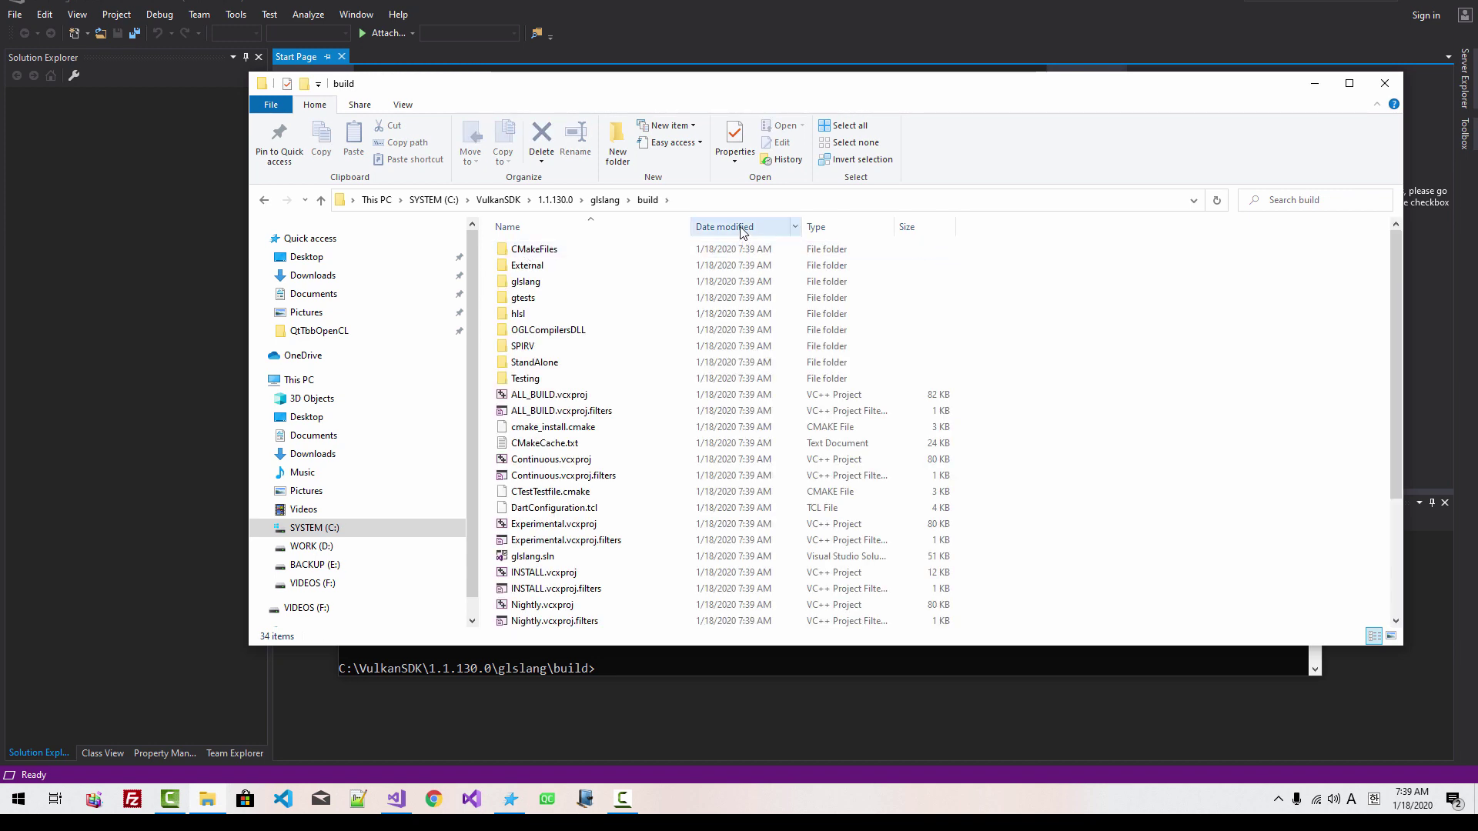
{"action": "left_click", "coordinate": [733, 202]}
{"action": "key", "text": "ctrl+c"}
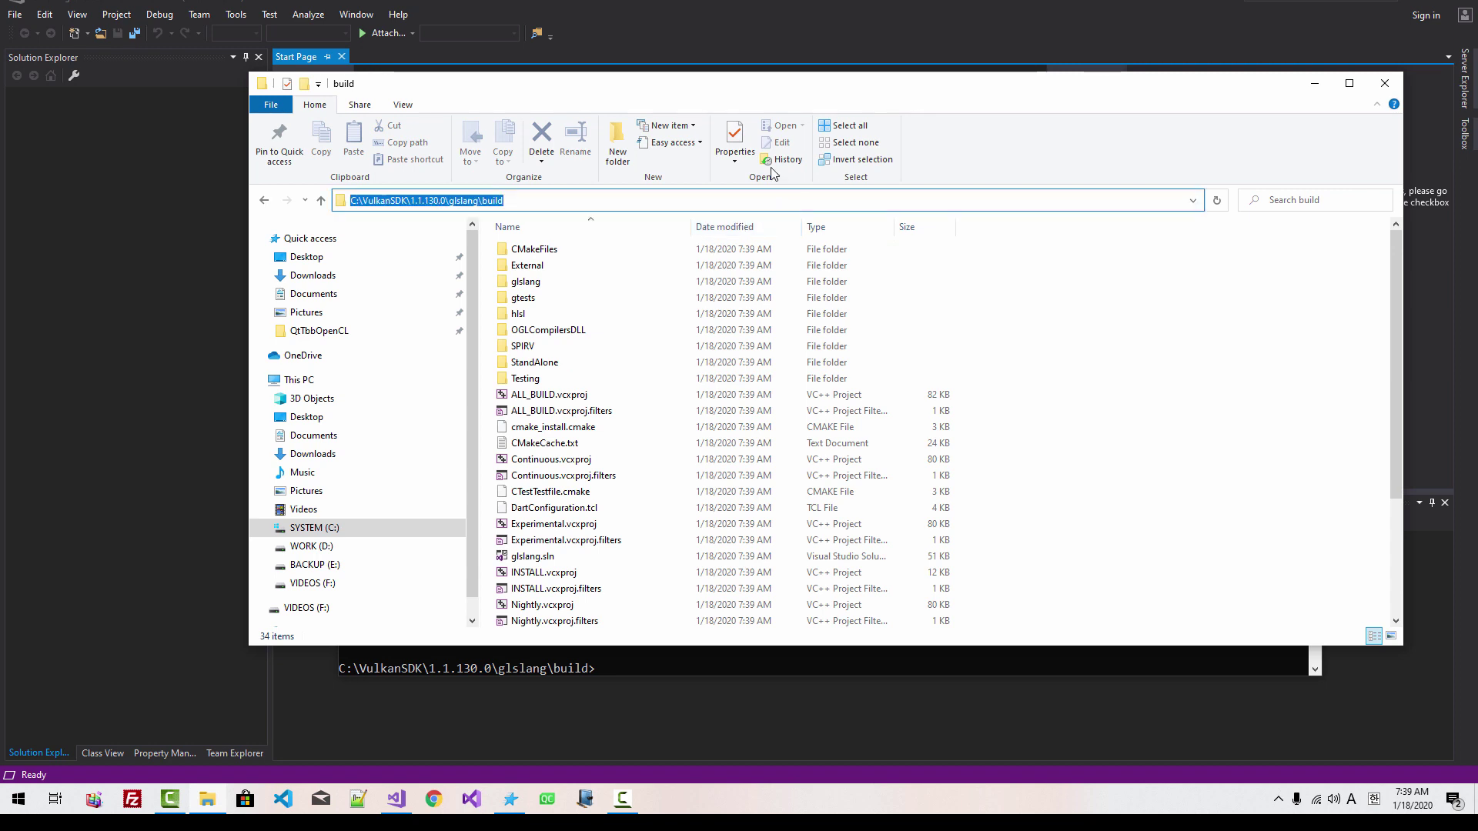
Open the solution glslang.sln from C:\VulkanSDK\1.1.130.0\glslang\build in Visual Studio.
{"action": "left_click", "coordinate": [15, 14]}
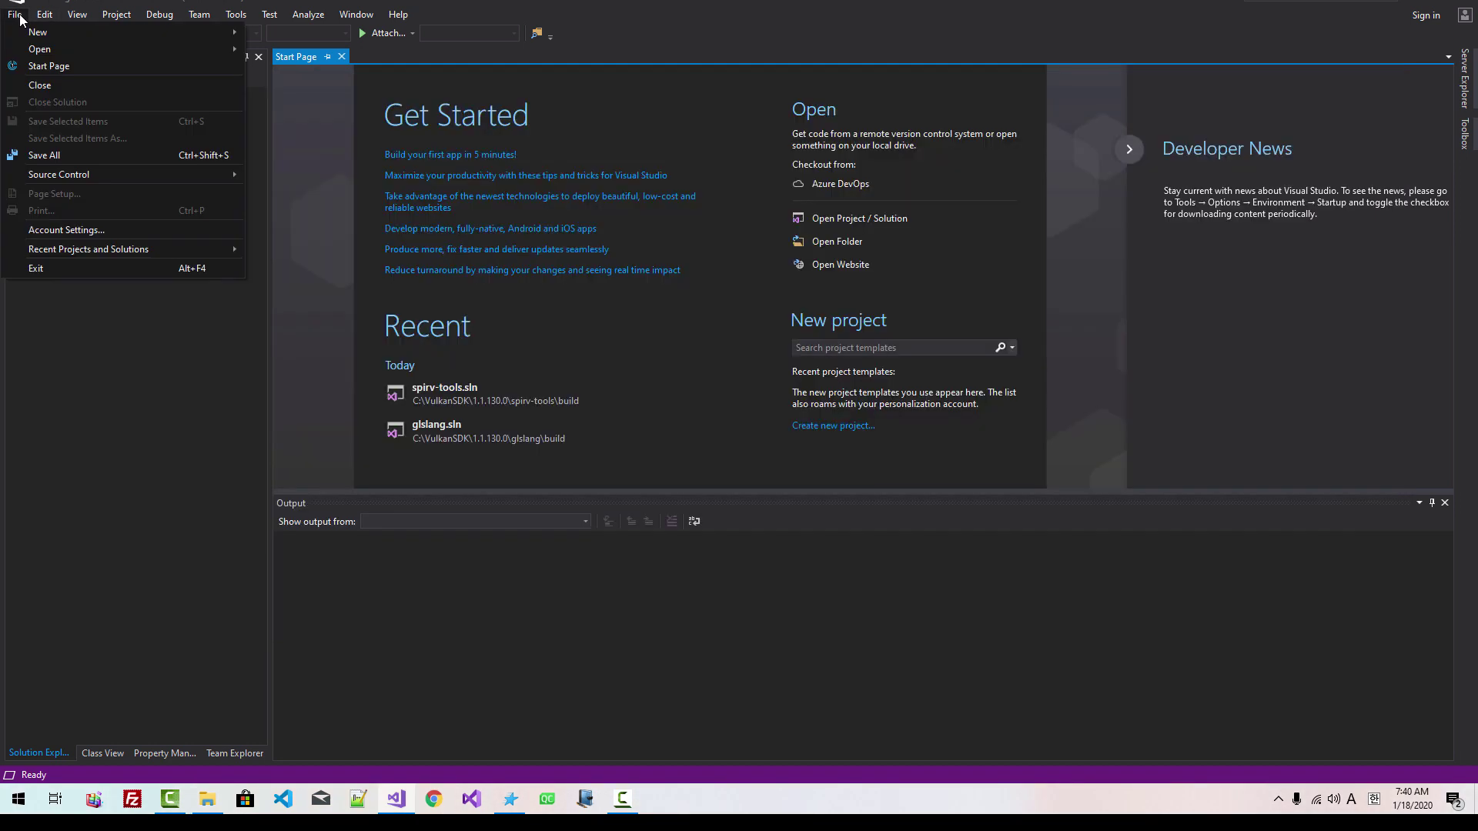
{"action": "mouse_move", "coordinate": [30, 36]}
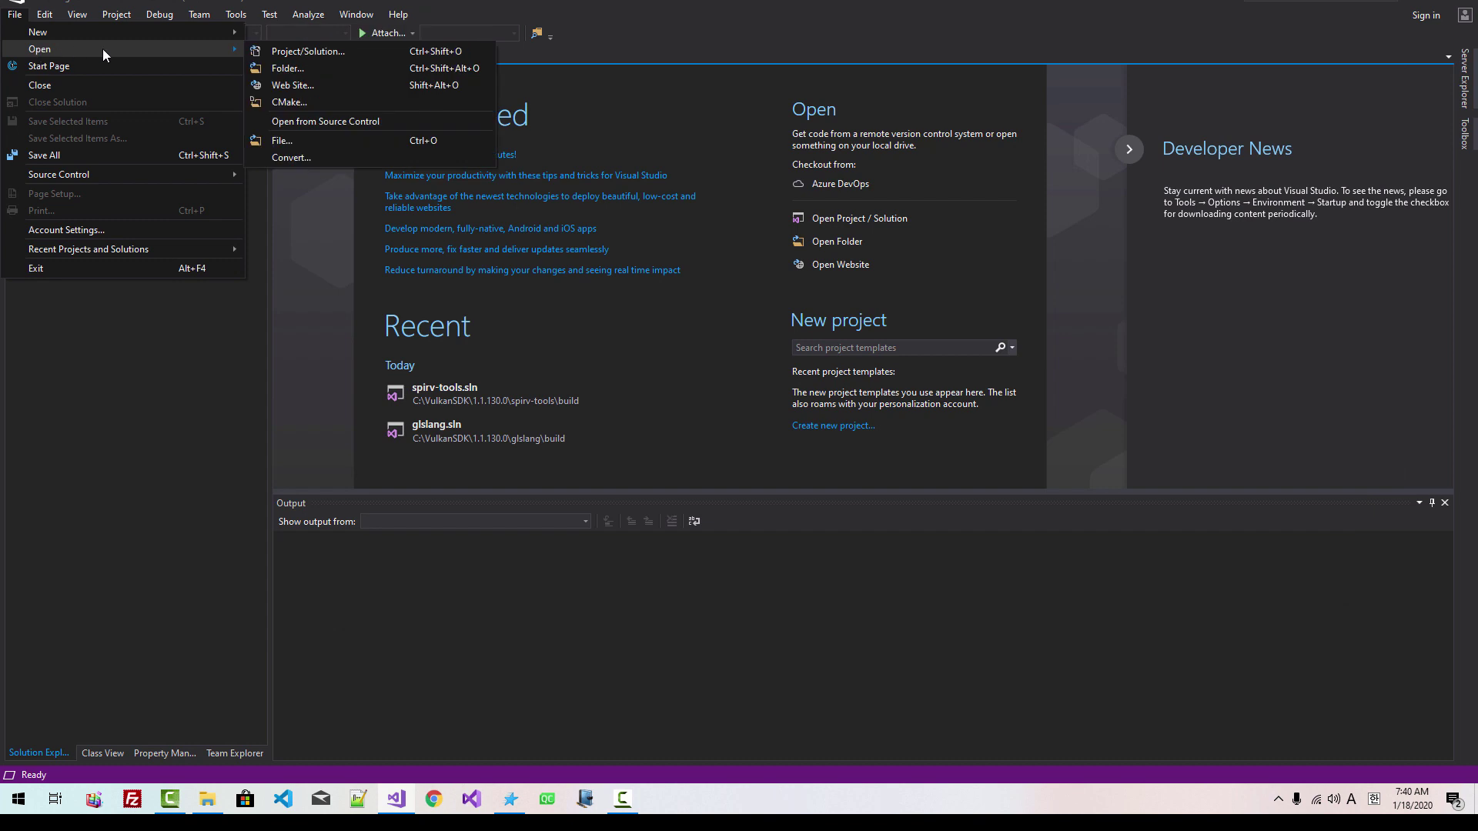
{"action": "left_click", "coordinate": [277, 49]}
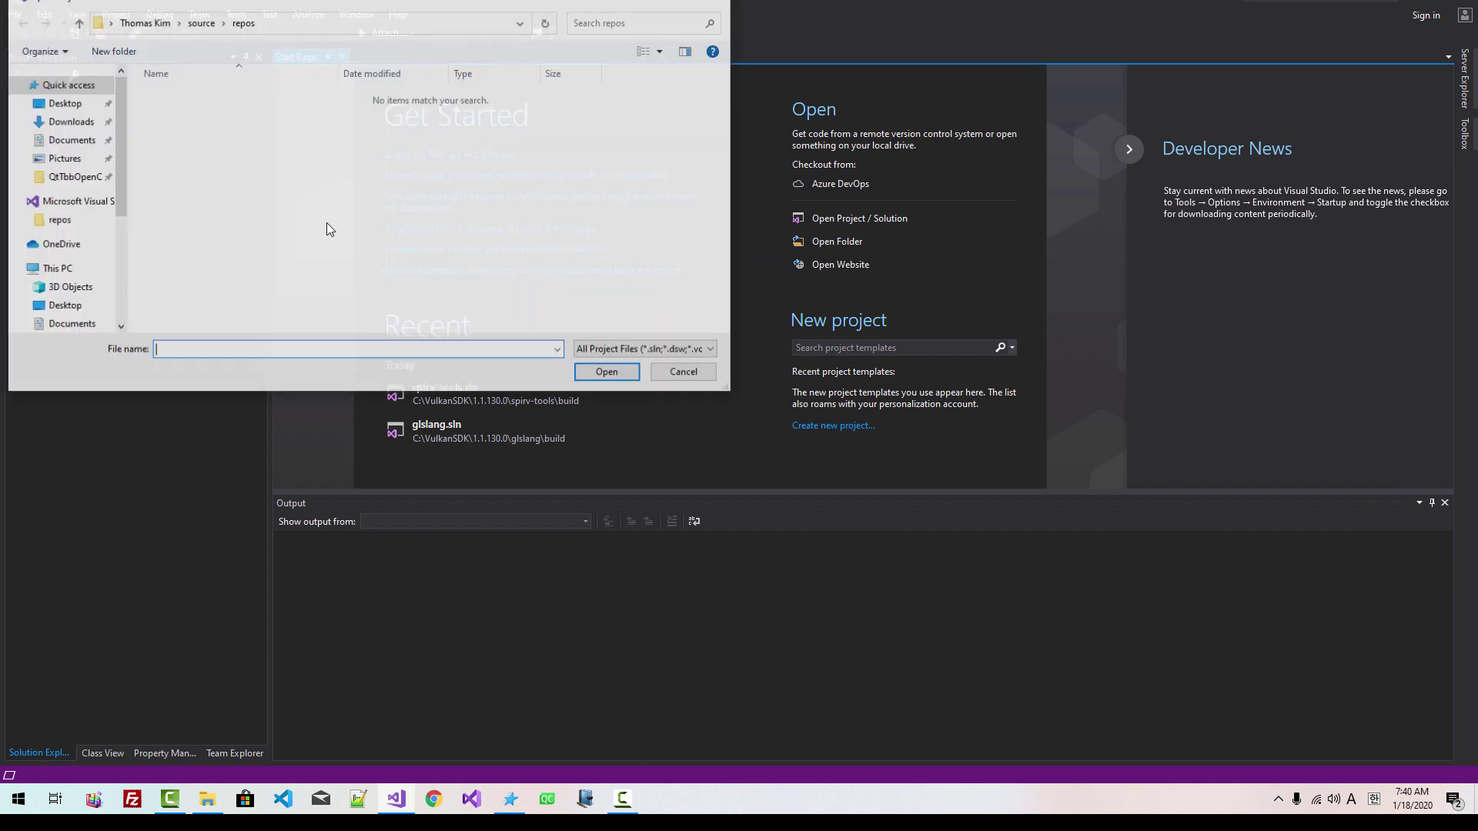
{"action": "key", "text": "ctrl+v"}
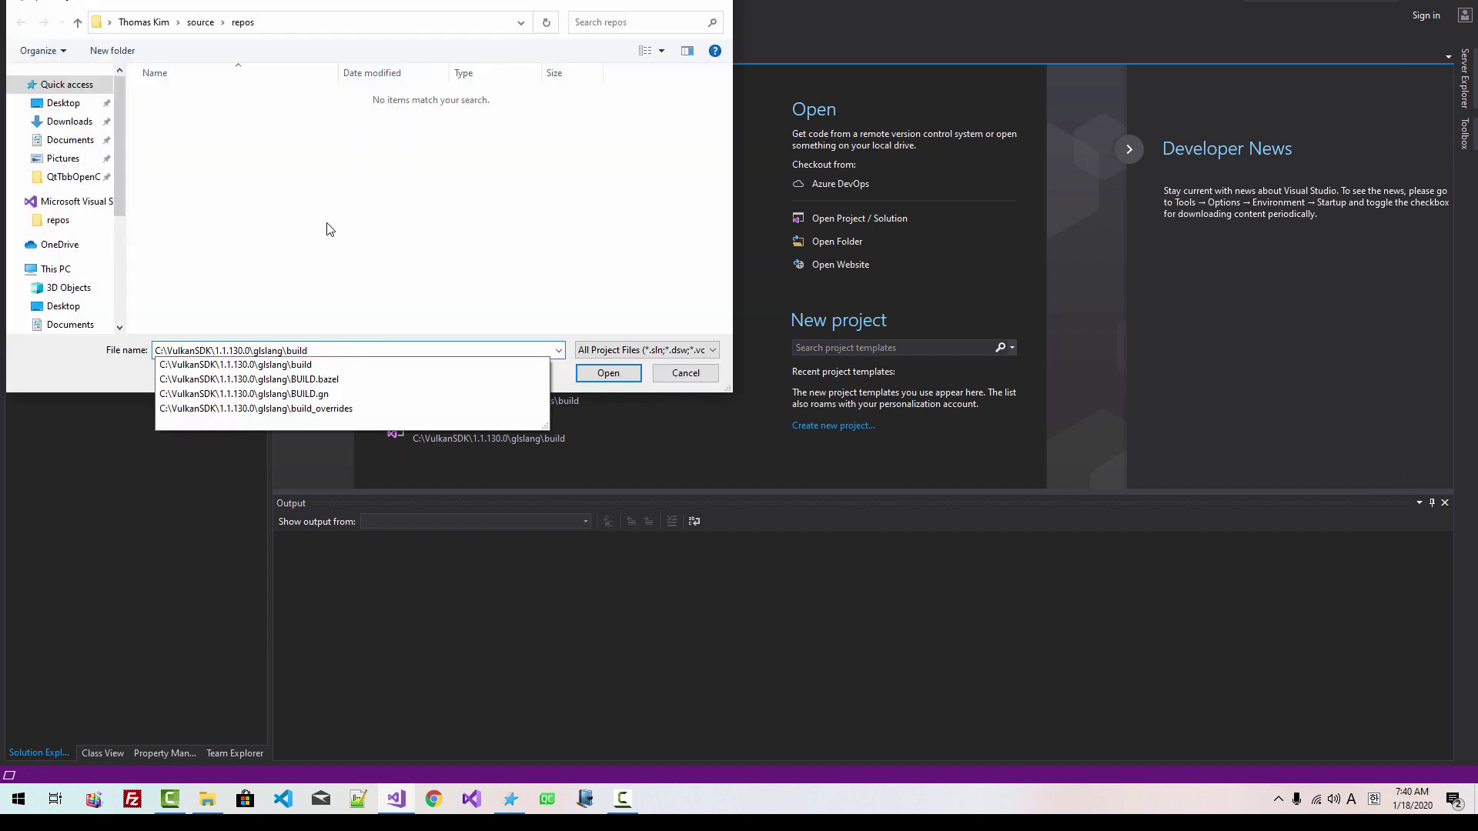
{"action": "key", "text": "Return"}
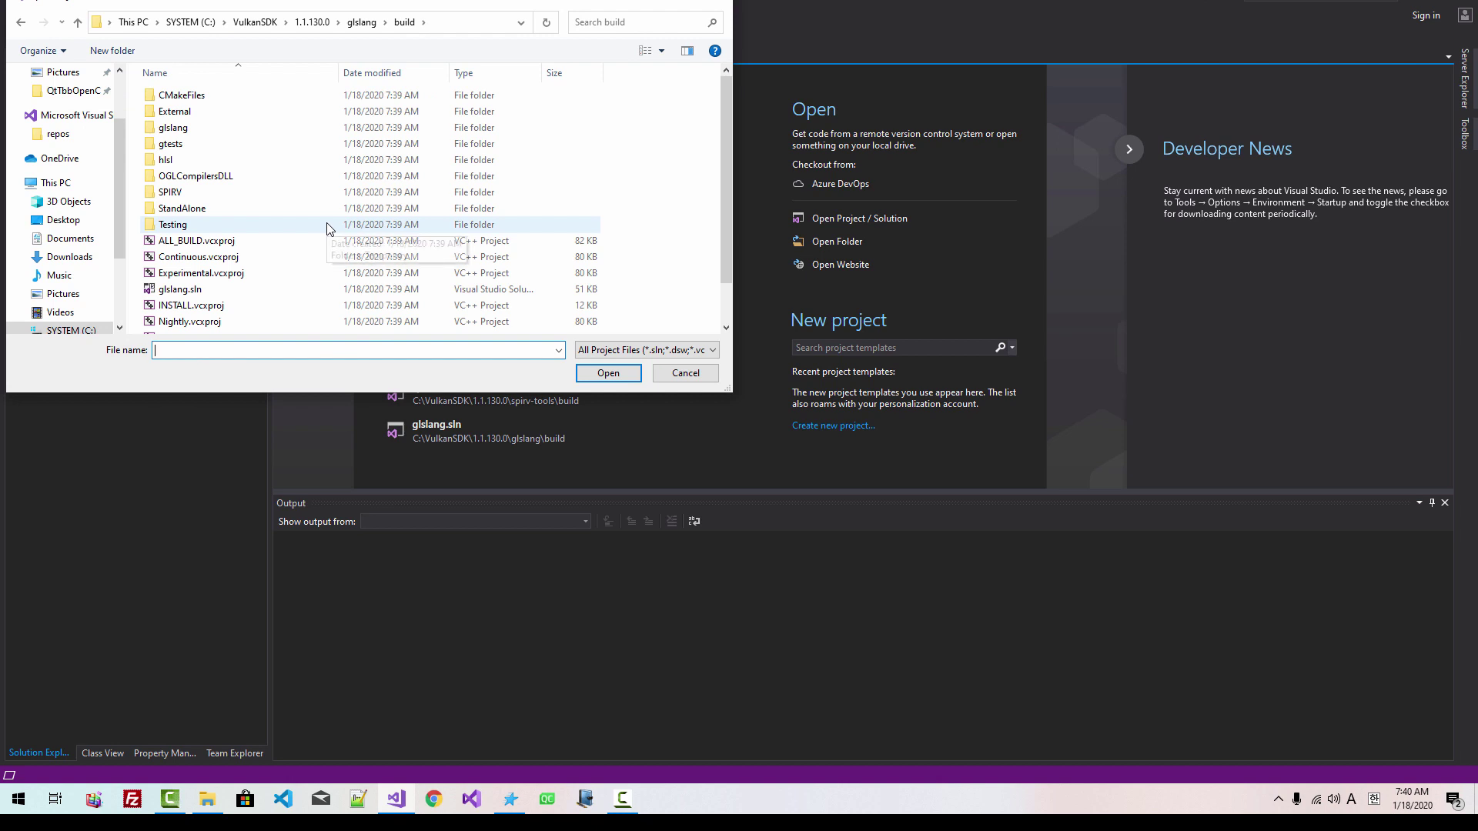
{"action": "left_click", "coordinate": [201, 291]}
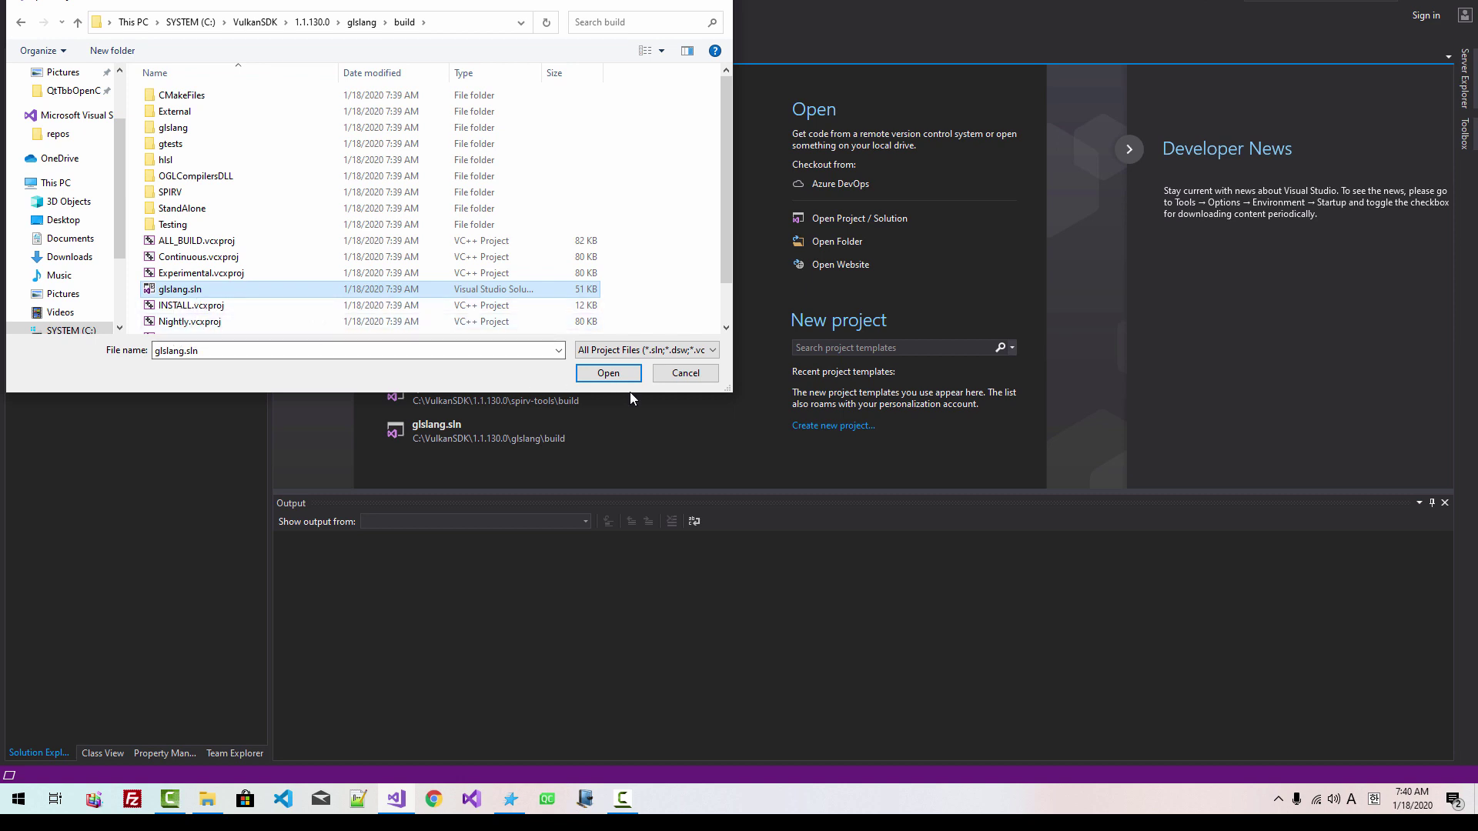
{"action": "left_click", "coordinate": [608, 373]}
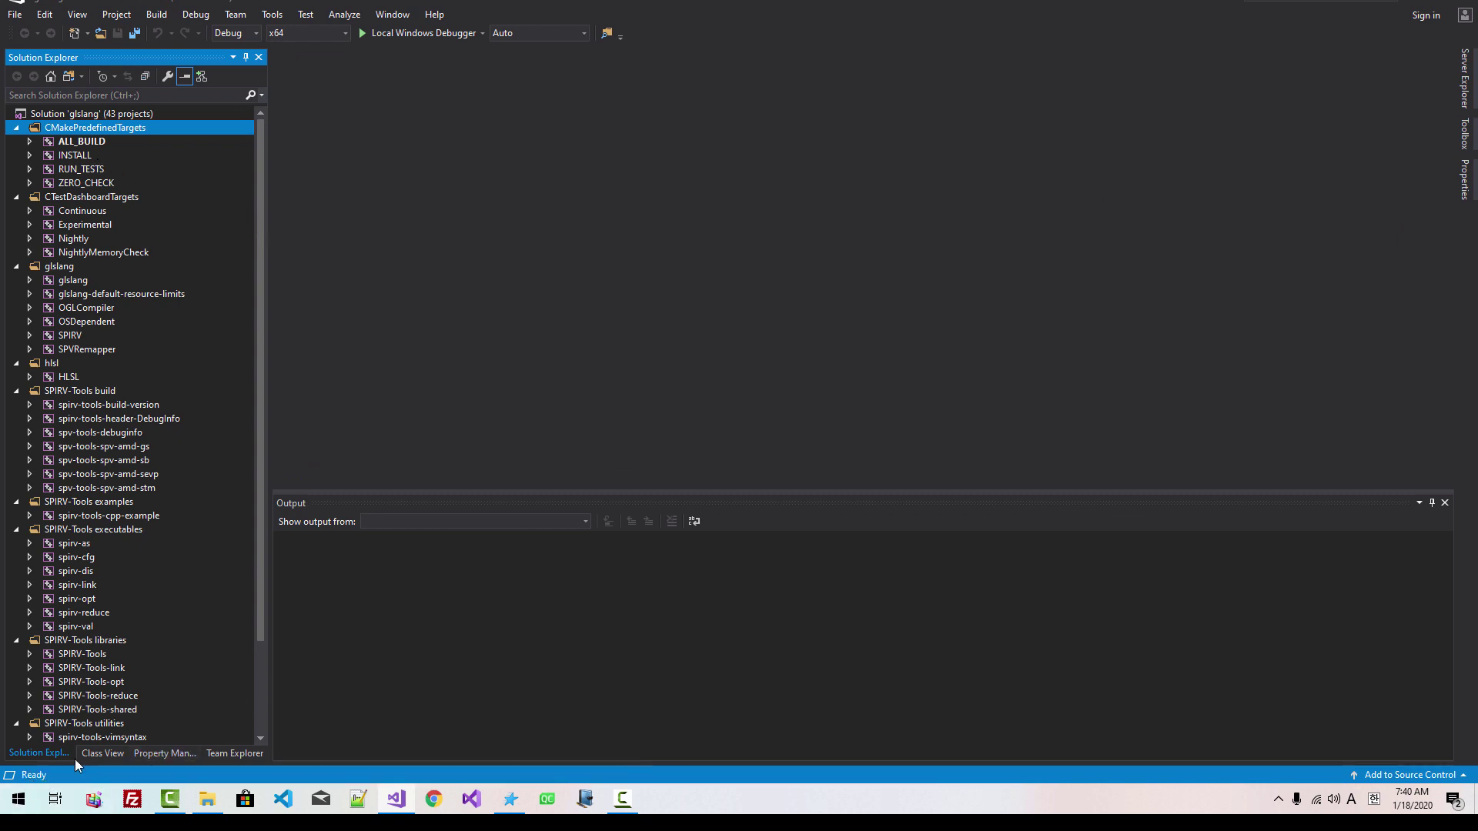
Rebuild the ALL_BUILD project of the glslang solution in the Debug x64 configuration.
{"action": "left_click", "coordinate": [90, 143]}
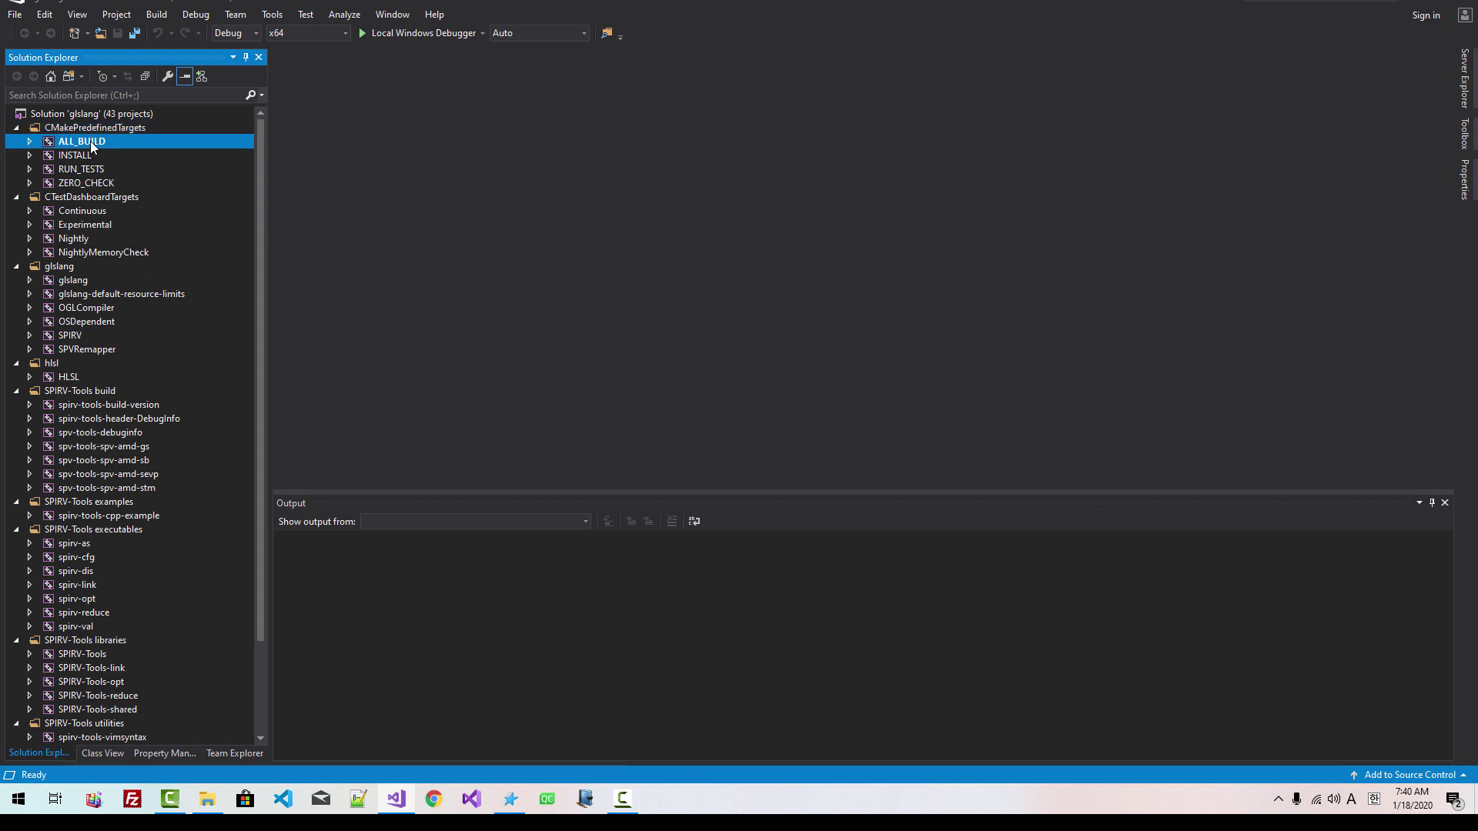
{"action": "right_click", "coordinate": [90, 141]}
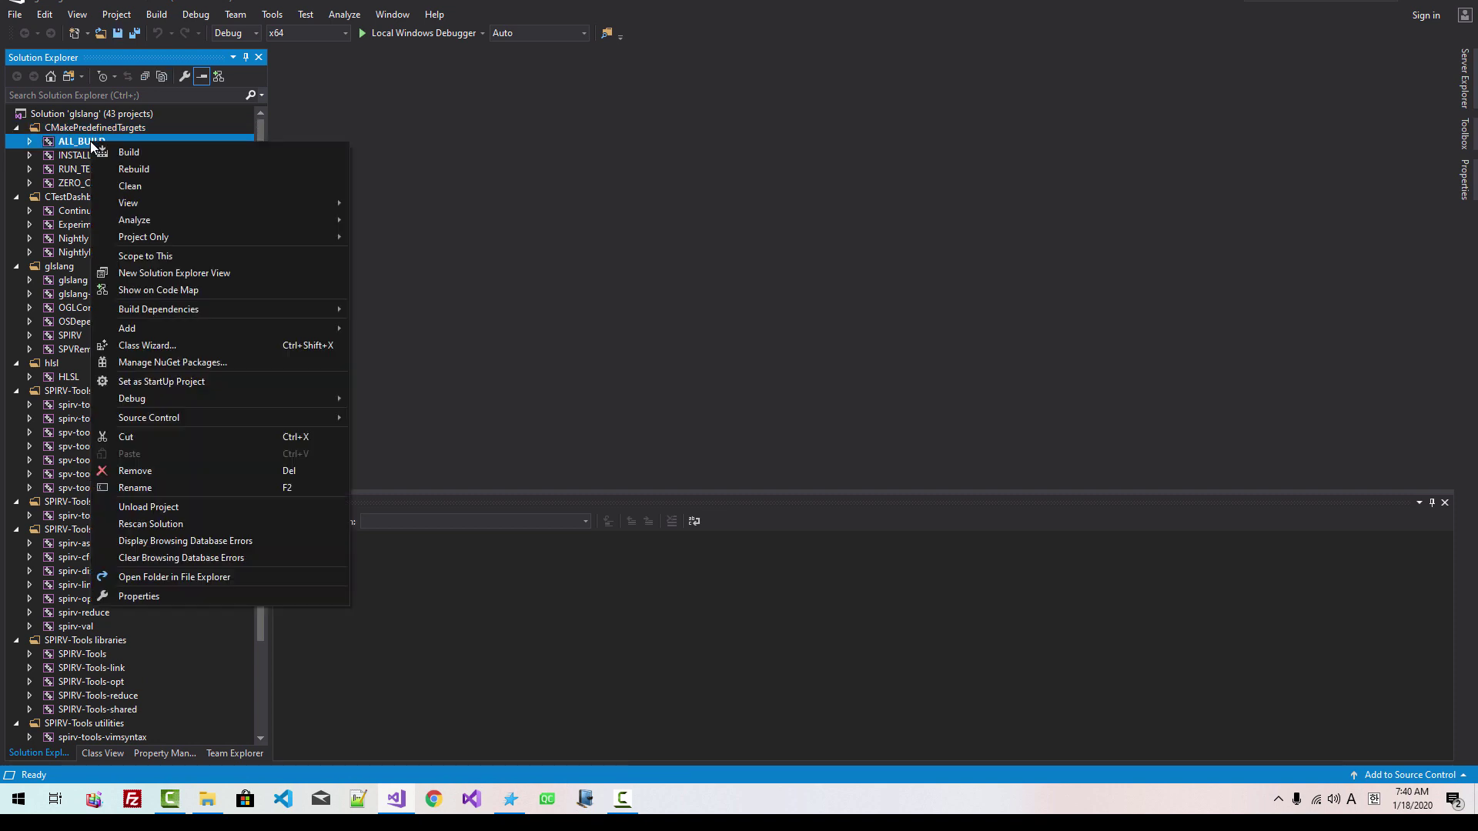
{"action": "left_click", "coordinate": [146, 168]}
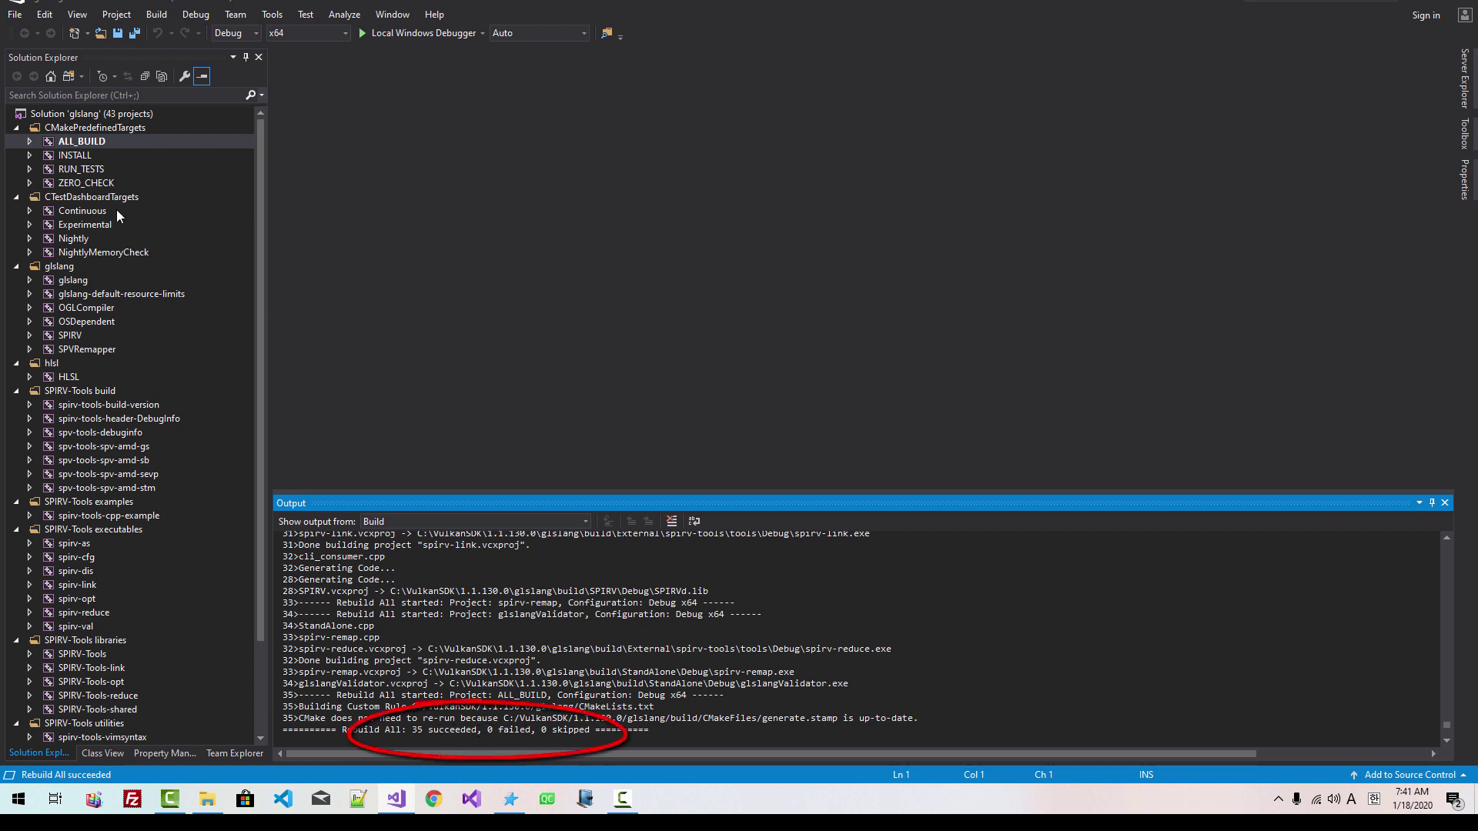
Set INSTALL as the startup project, rebuild it in Debug x64, and check the rebuild summary in the output.
{"action": "left_click", "coordinate": [80, 154]}
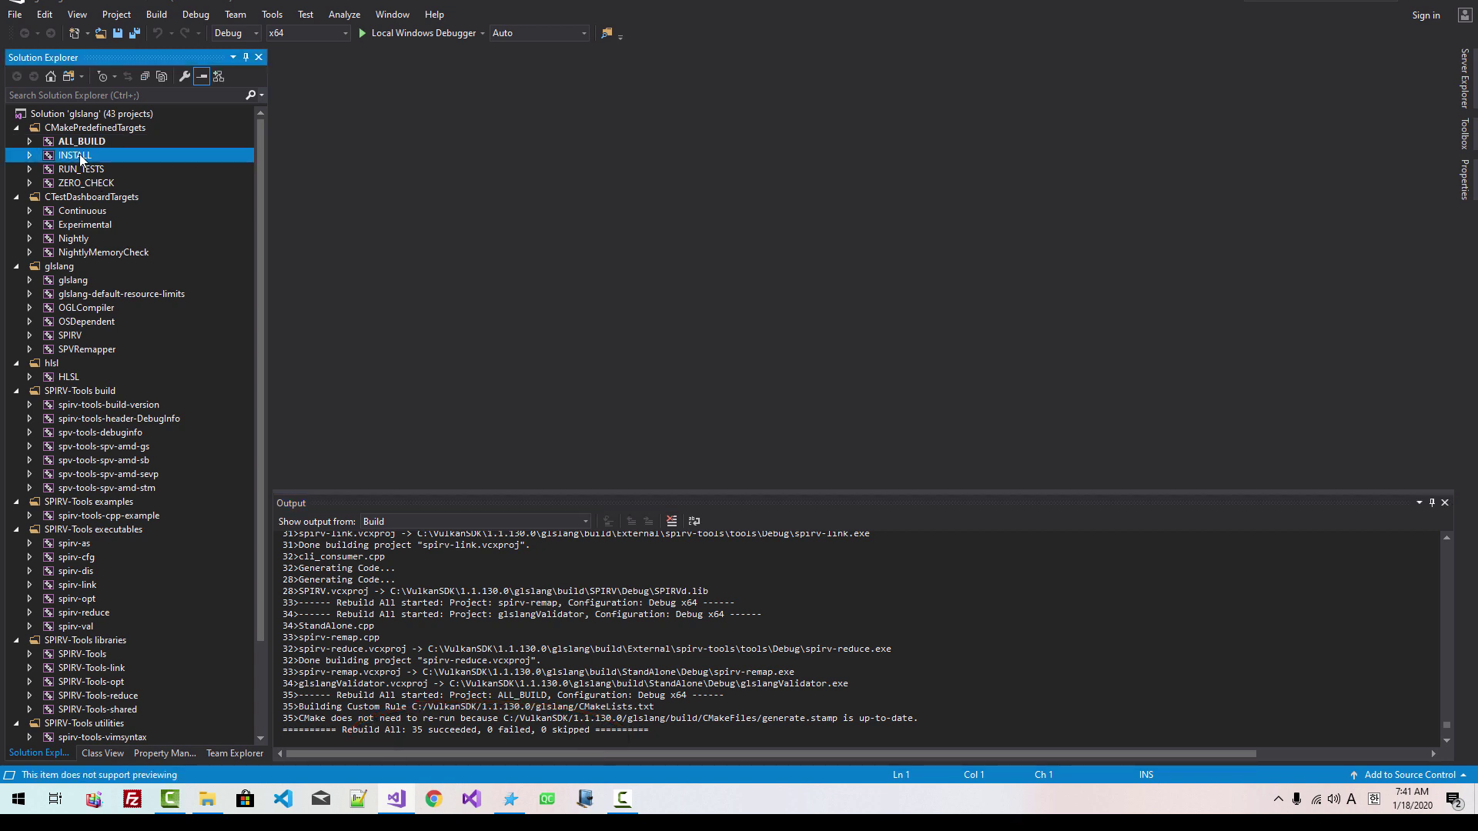
{"action": "right_click", "coordinate": [80, 154]}
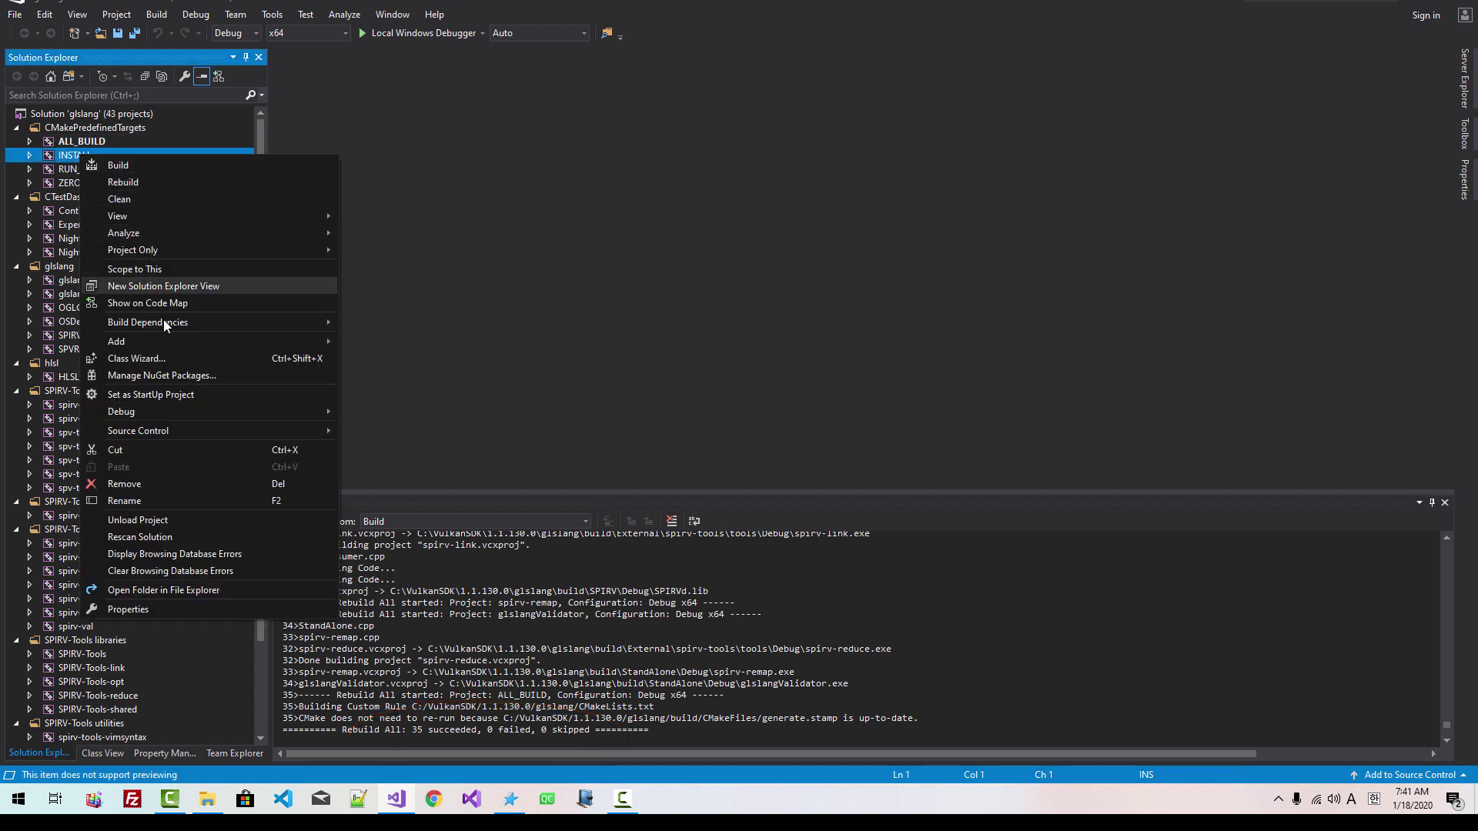
{"action": "left_click", "coordinate": [146, 394]}
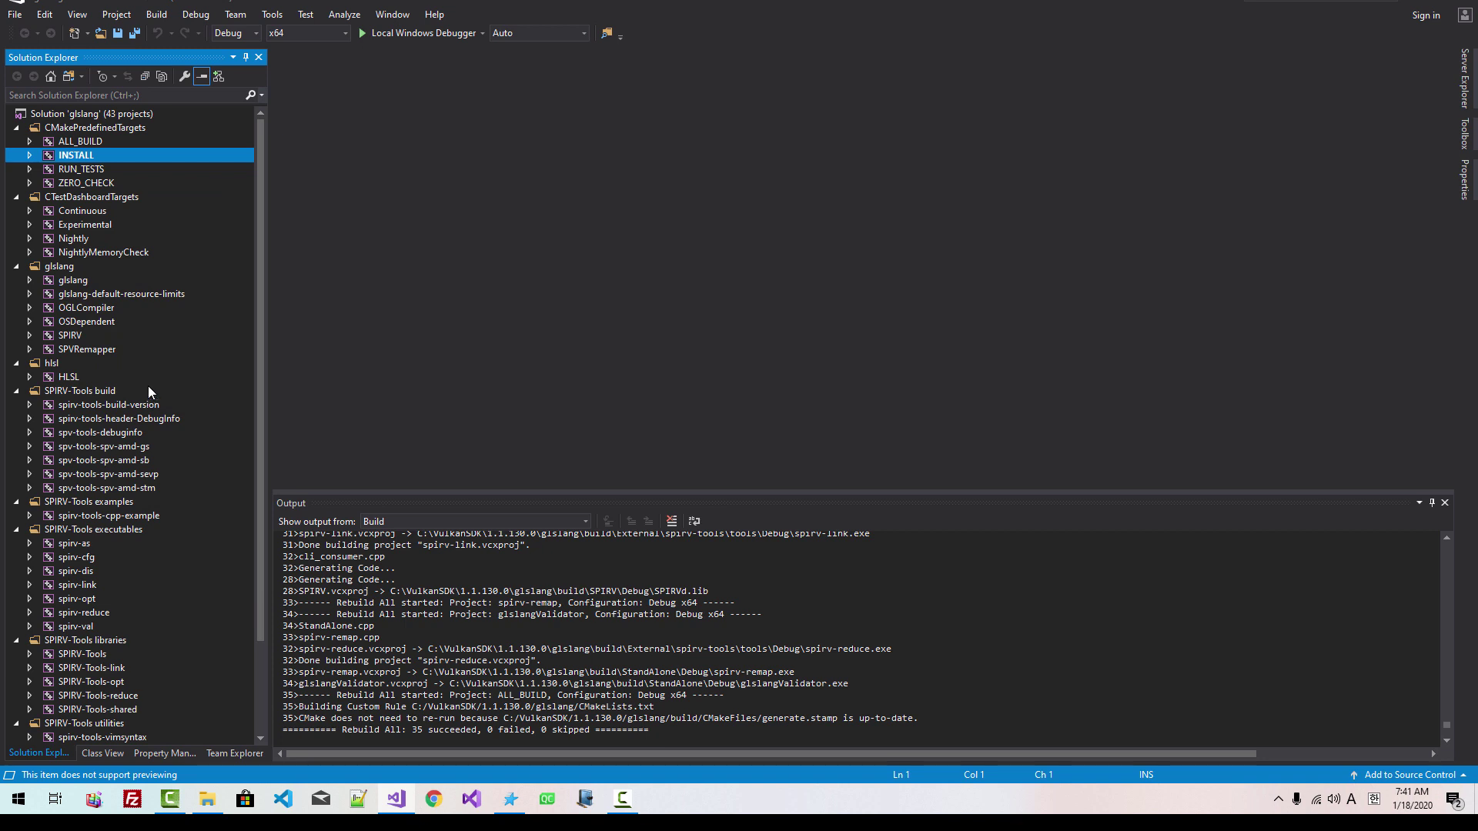
{"action": "right_click", "coordinate": [99, 159]}
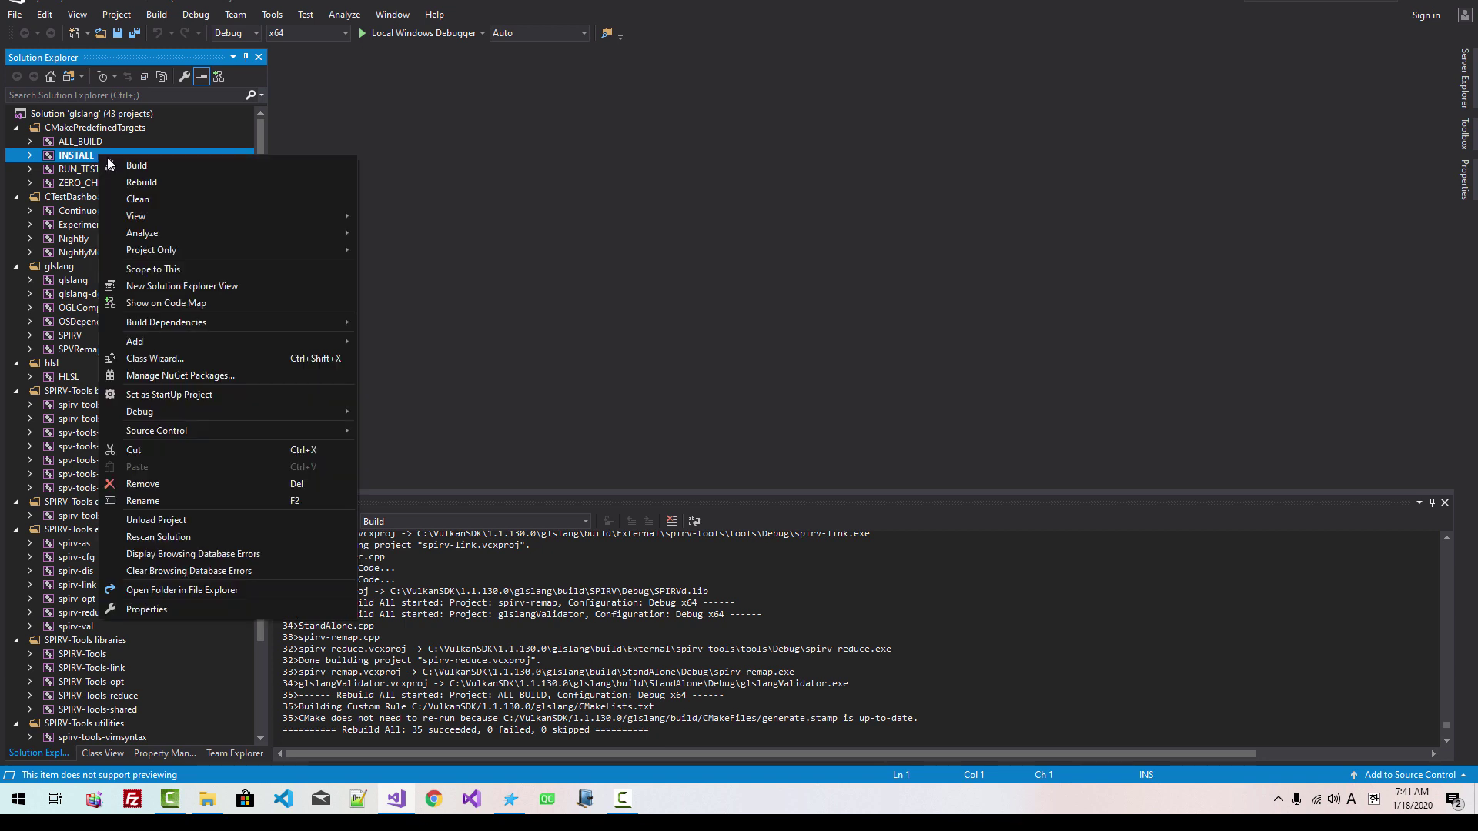
{"action": "left_click", "coordinate": [148, 183]}
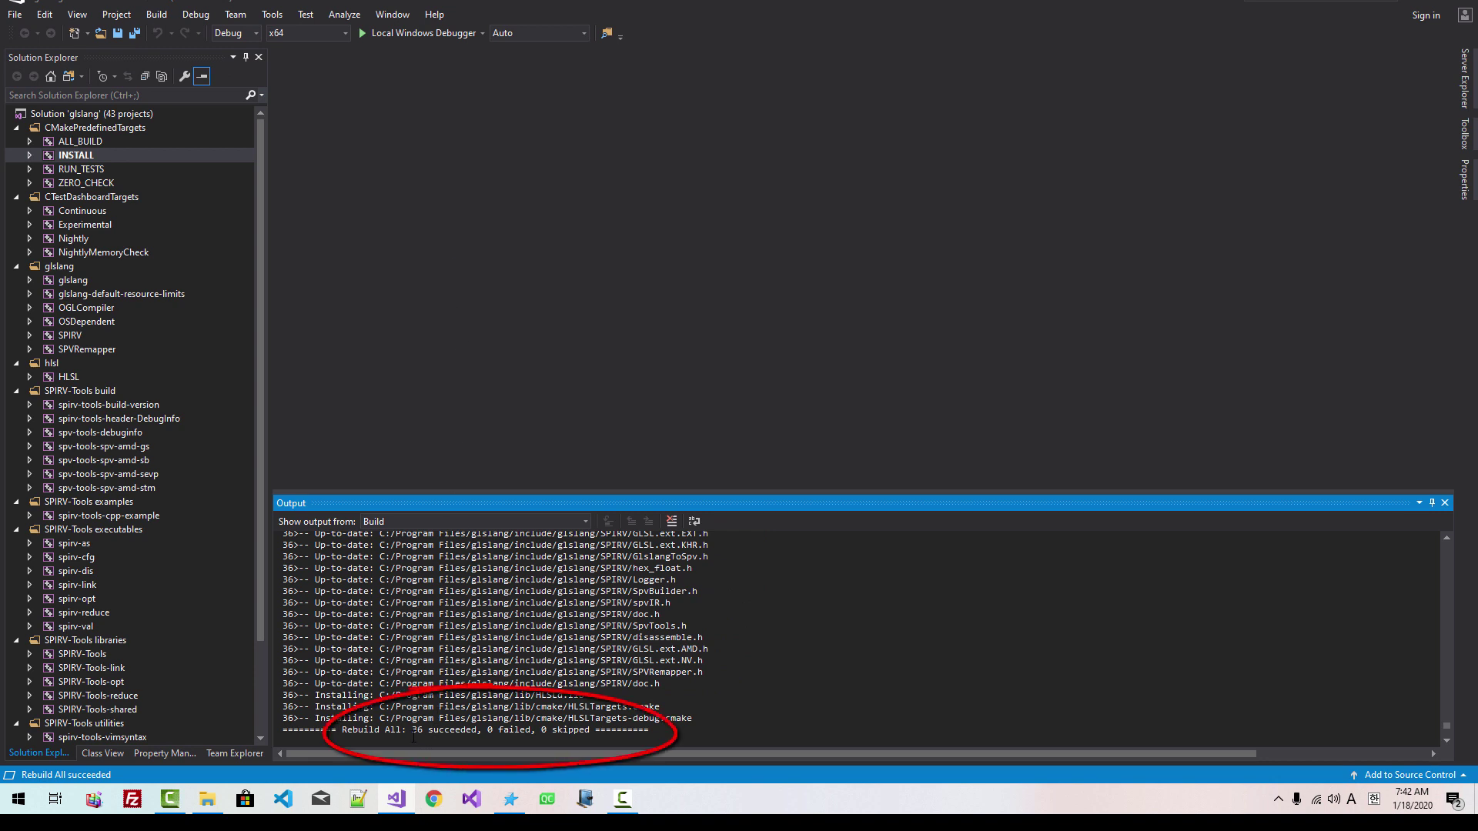
{"action": "left_click_drag", "start_coordinate": [414, 733], "coordinate": [423, 735]}
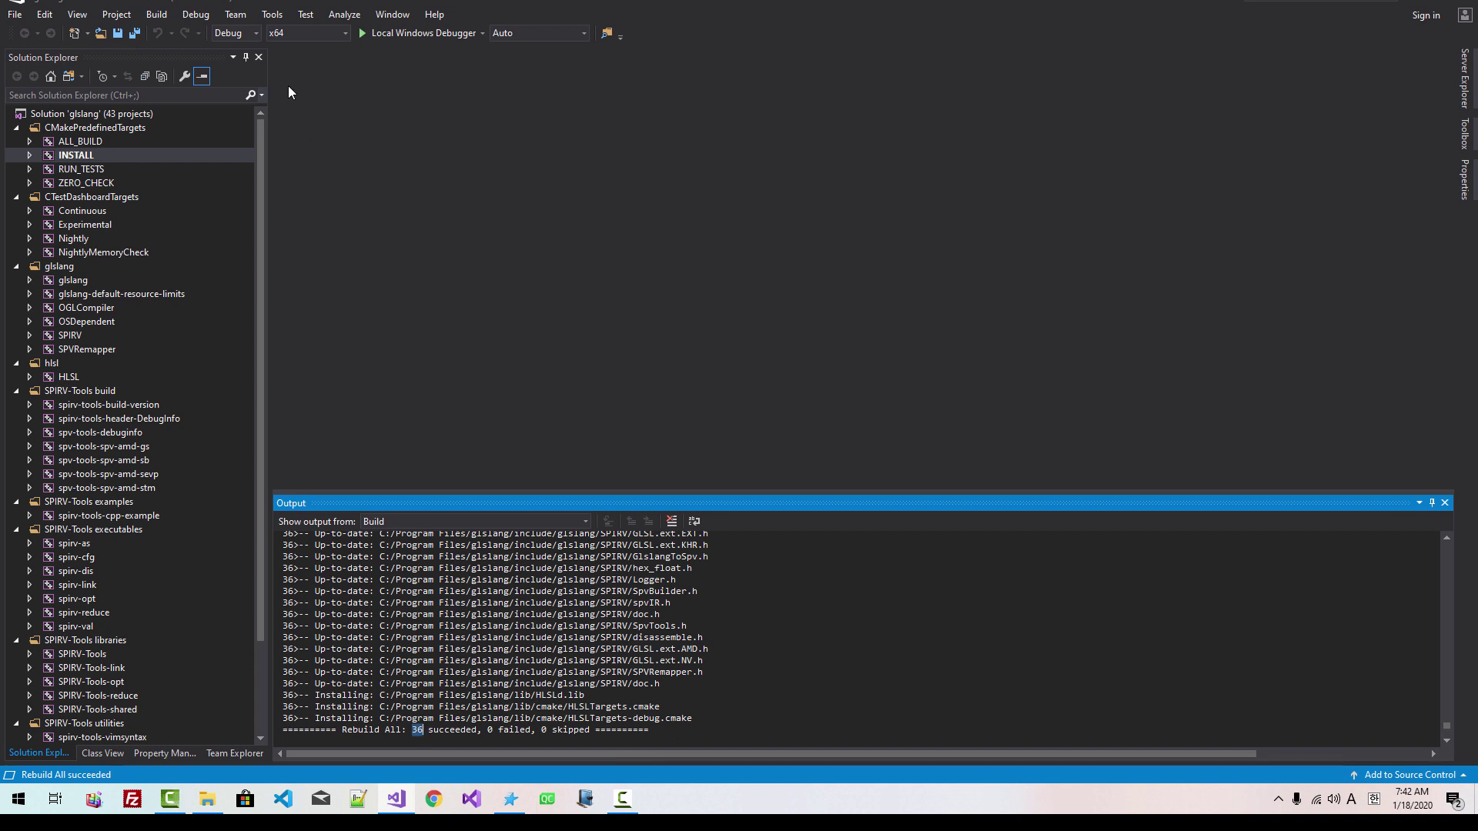
Switch the configuration to Release, set ALL_BUILD as the startup project, and rebuild it.
{"action": "left_click", "coordinate": [256, 34]}
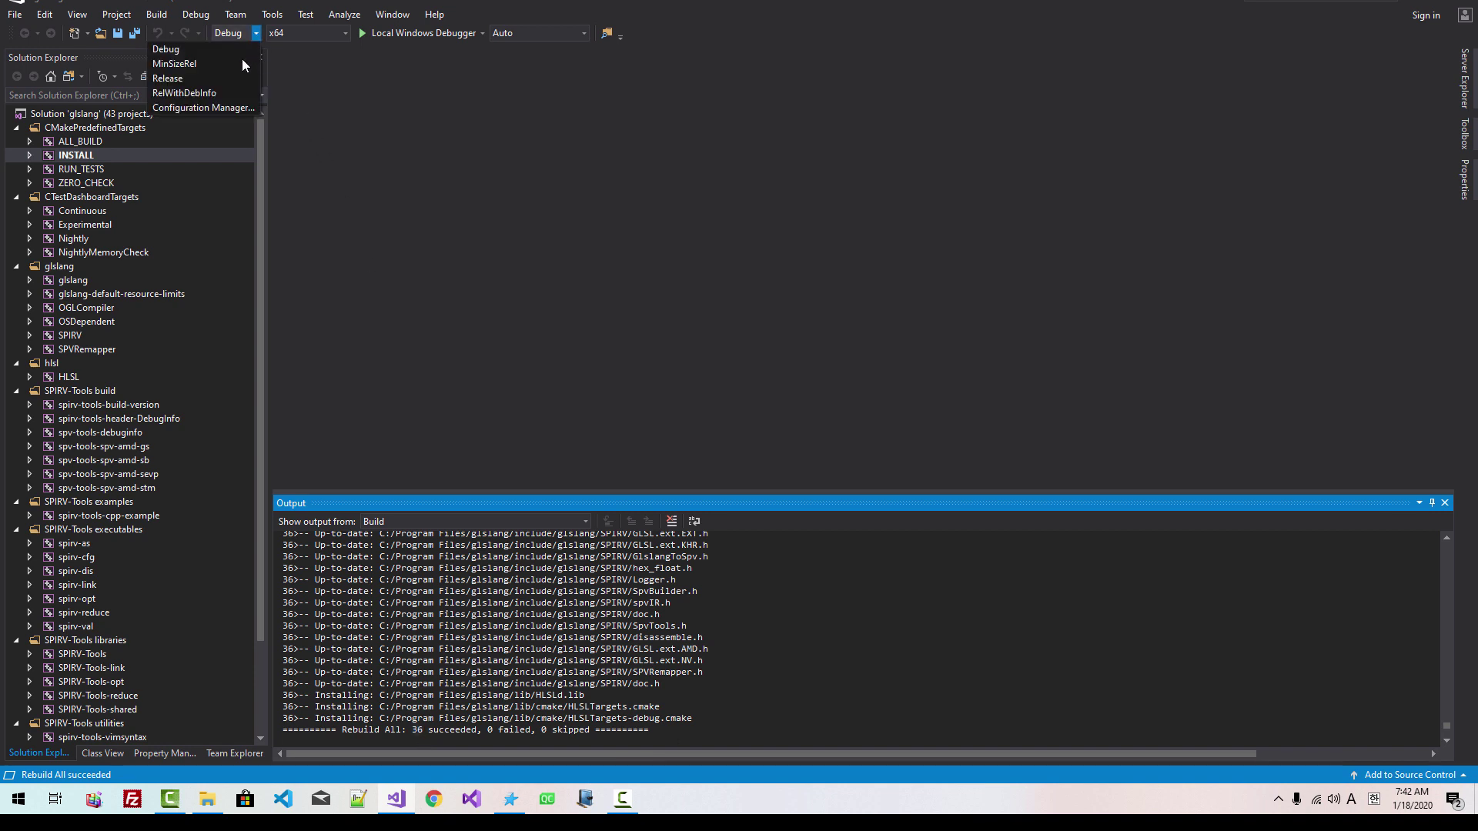
{"action": "left_click", "coordinate": [224, 78]}
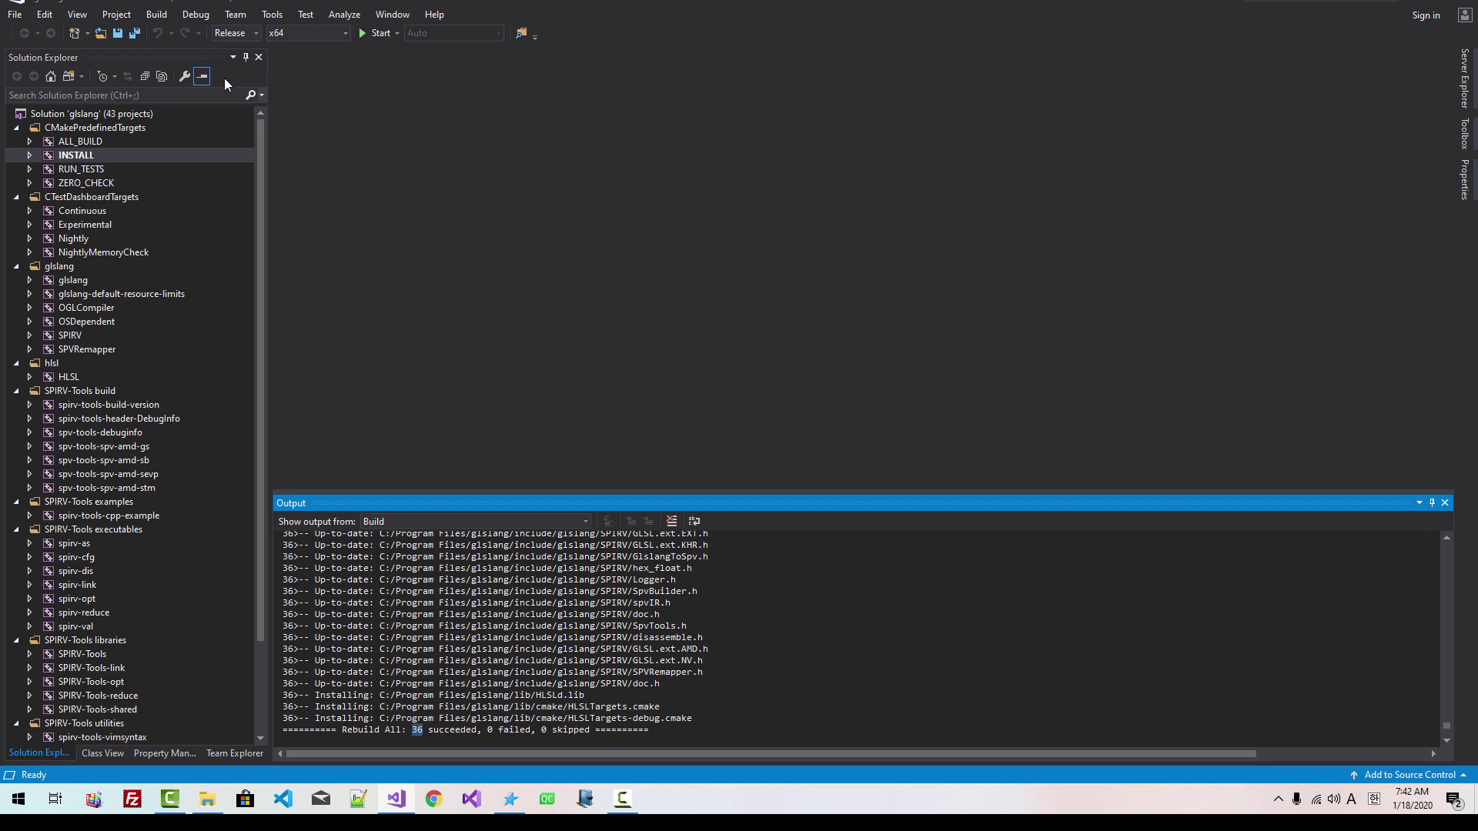
{"action": "left_click", "coordinate": [91, 145]}
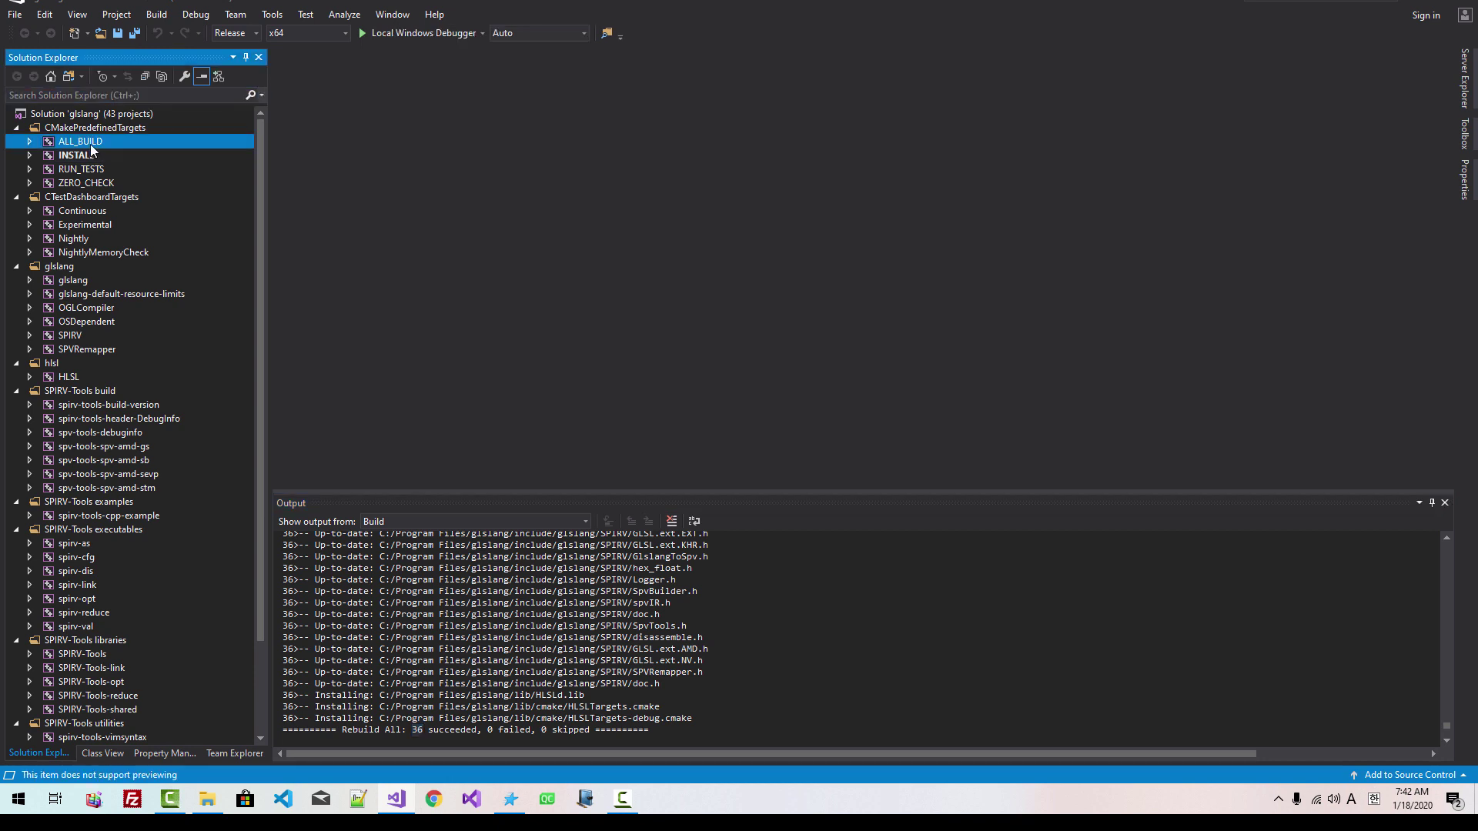
{"action": "right_click", "coordinate": [91, 145]}
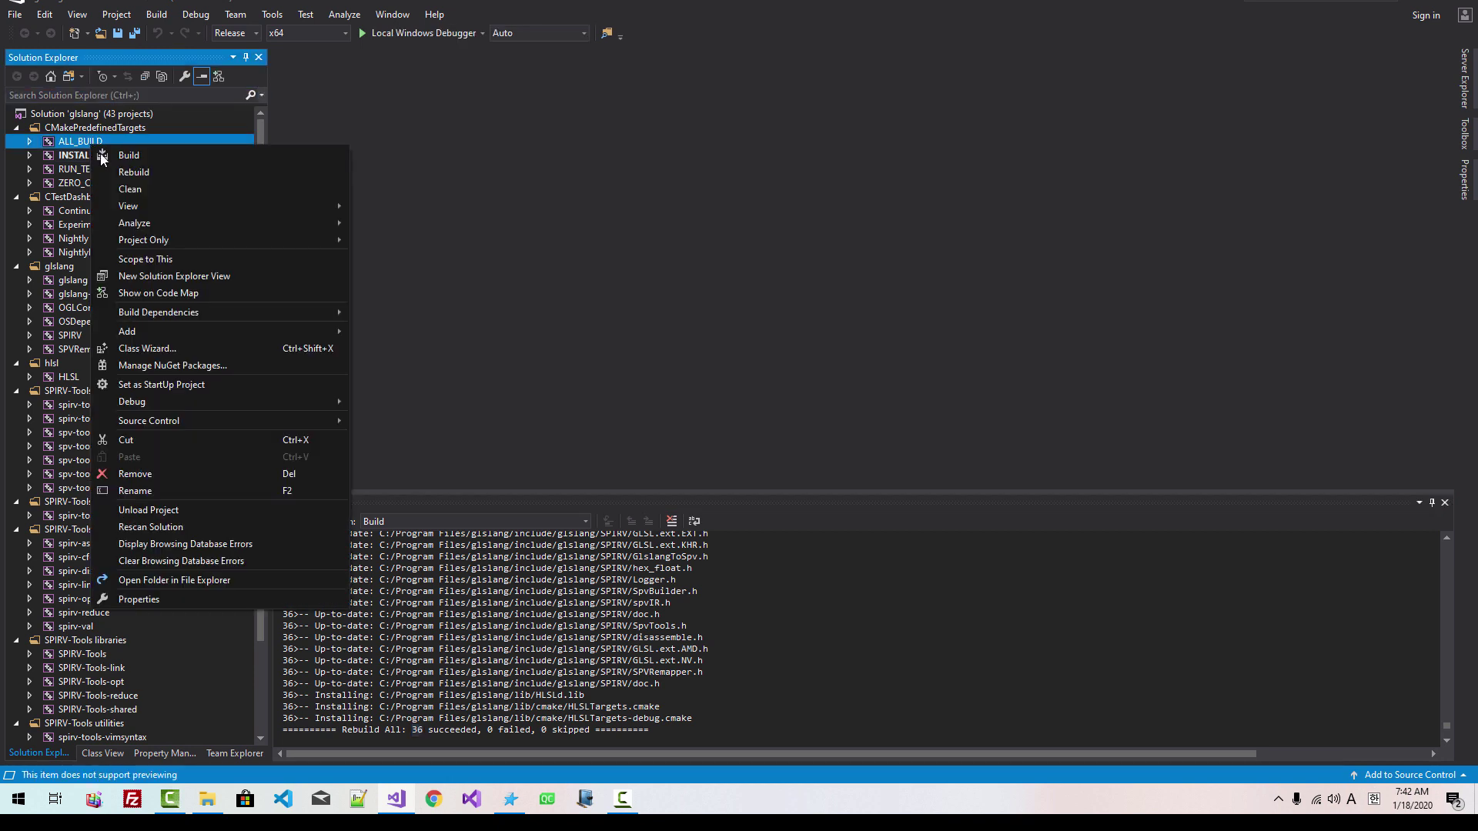
{"action": "left_click", "coordinate": [170, 385]}
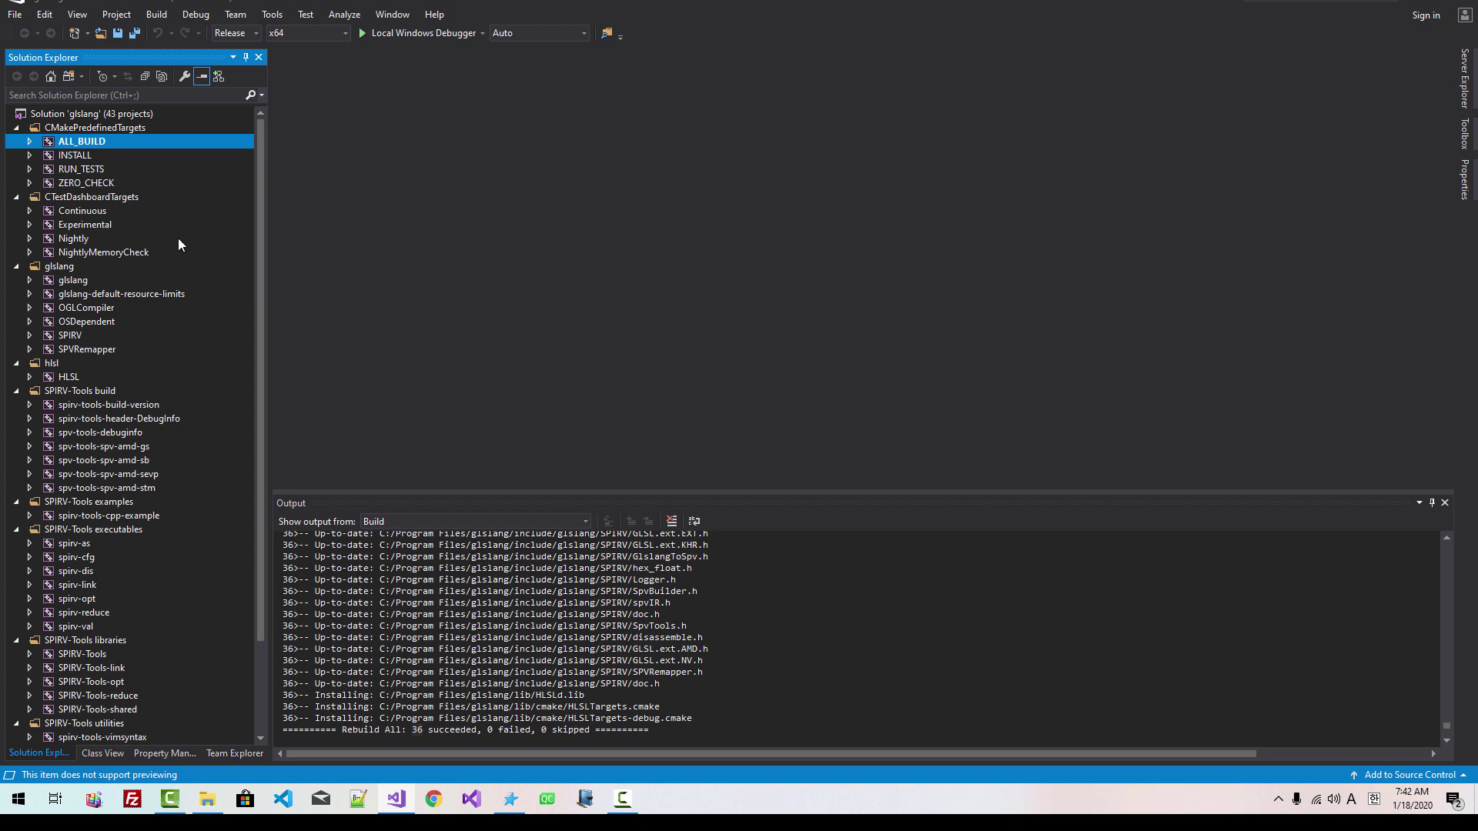
{"action": "right_click", "coordinate": [126, 148]}
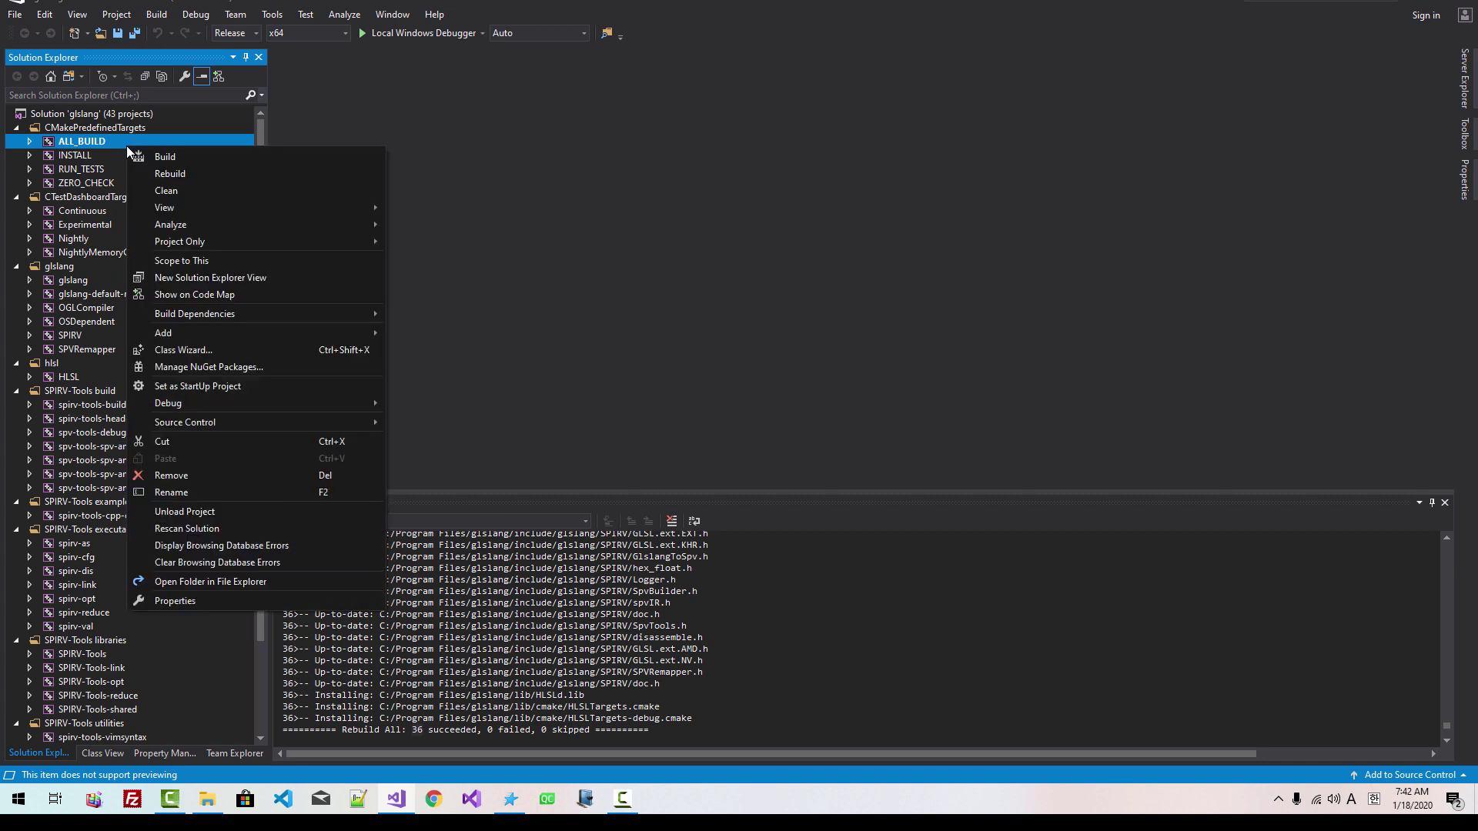
{"action": "left_click", "coordinate": [176, 173]}
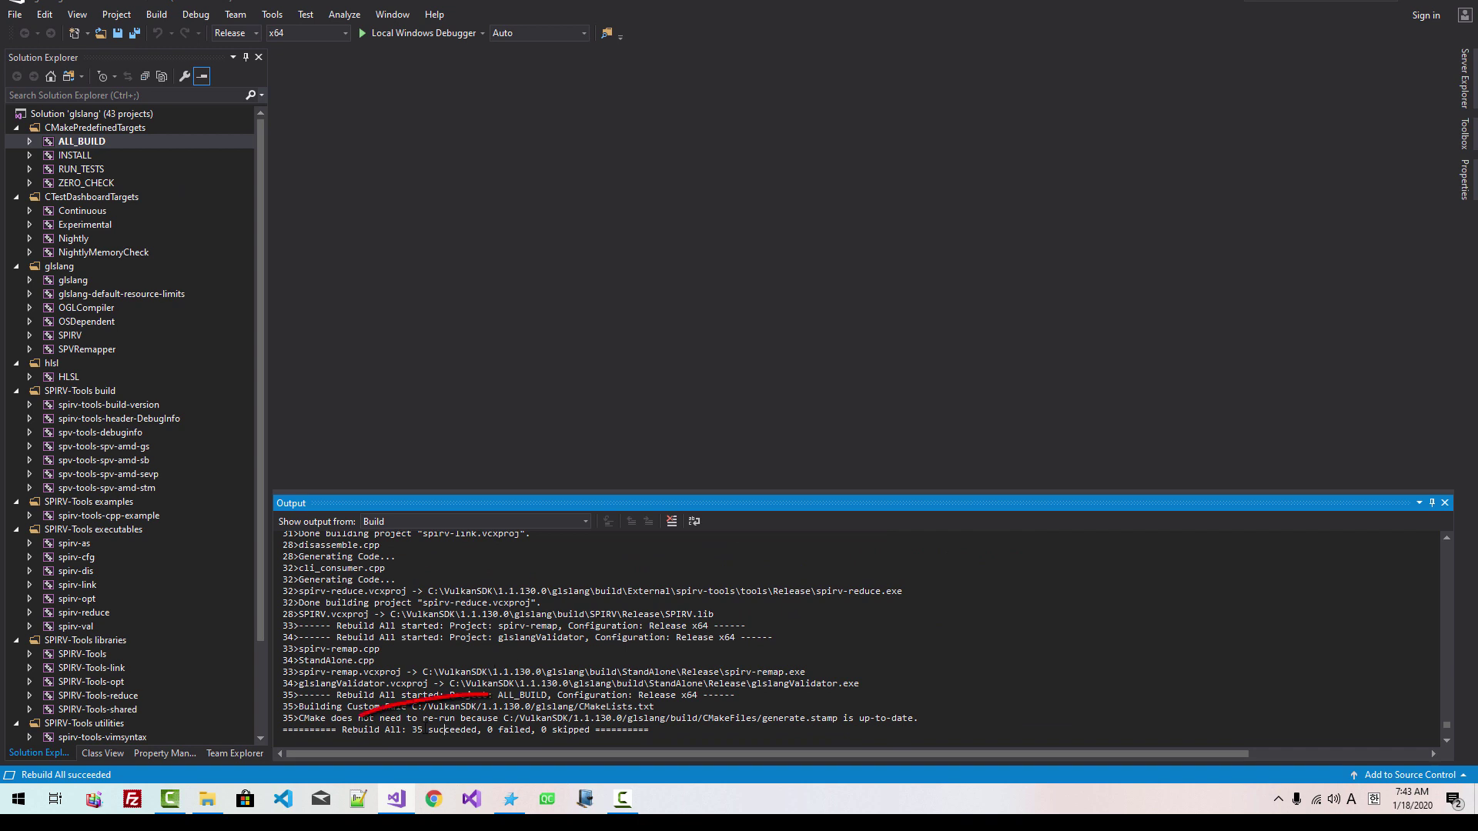
{"action": "left_click_drag", "start_coordinate": [416, 730], "coordinate": [526, 730]}
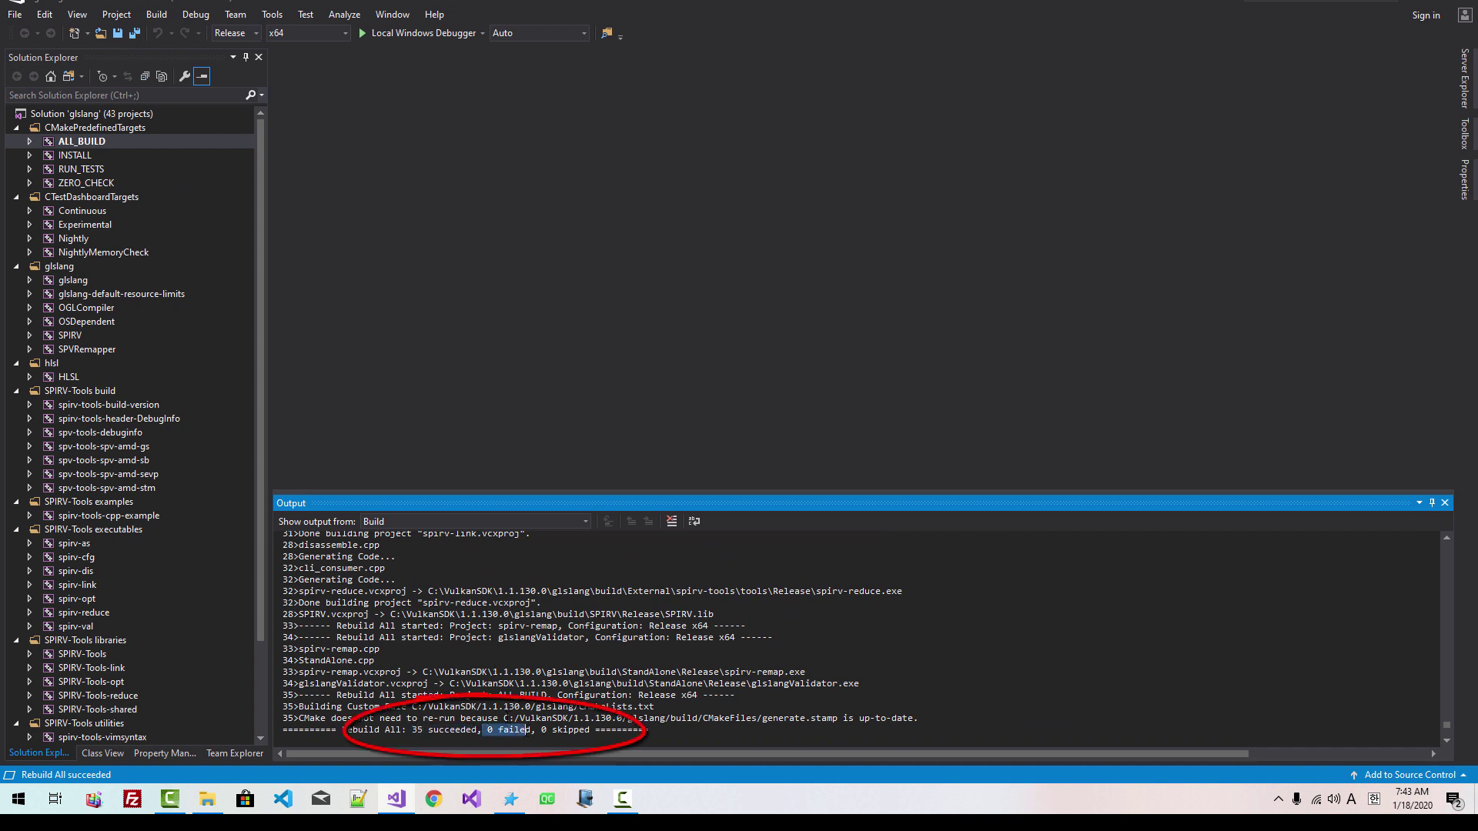
Set INSTALL as the startup project and rebuild it in Release x64, checking the rebuild summary in the output.
{"action": "left_click", "coordinate": [80, 157]}
{"action": "right_click", "coordinate": [80, 158]}
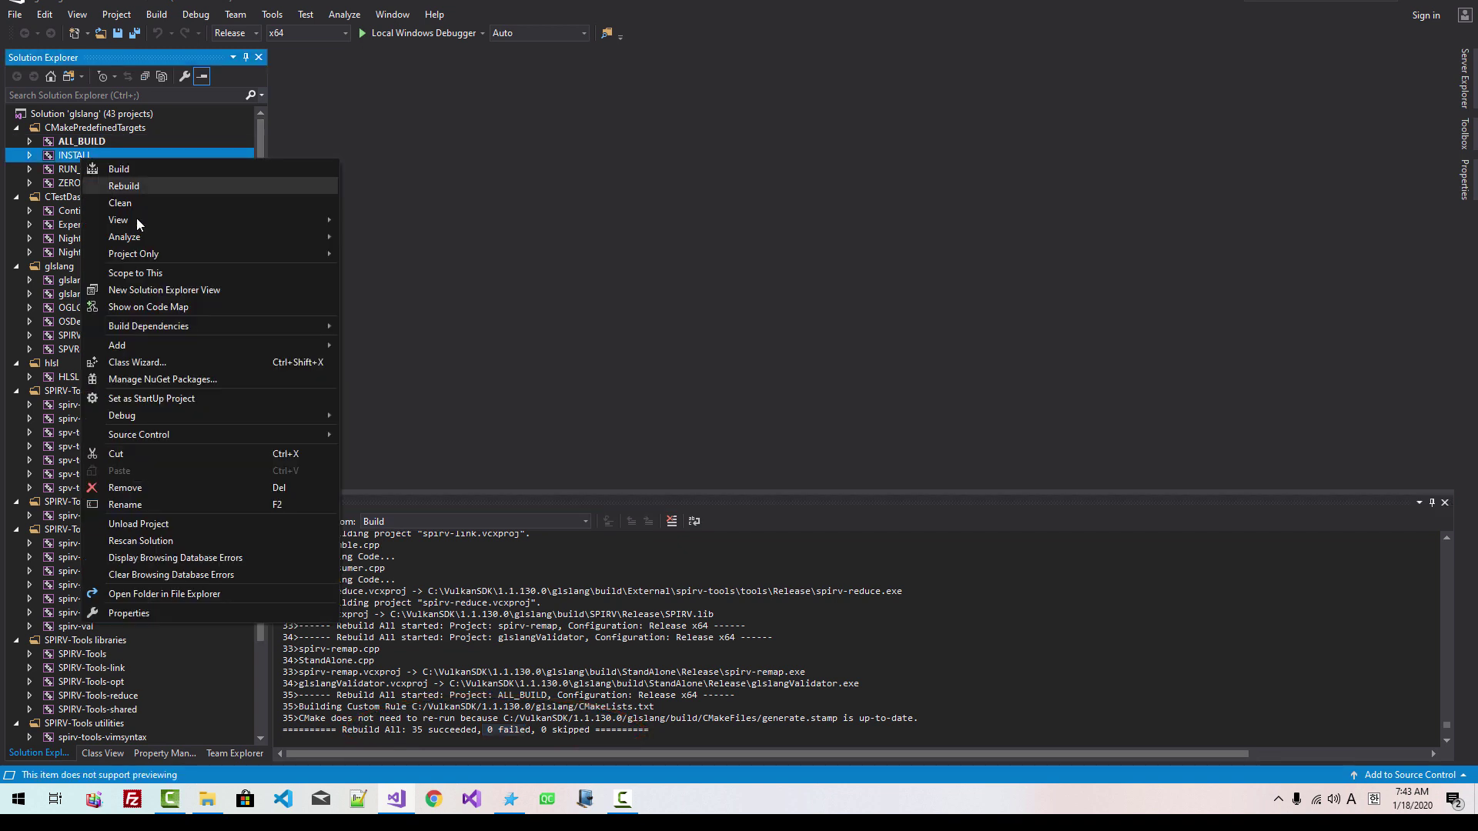
{"action": "left_click", "coordinate": [166, 399]}
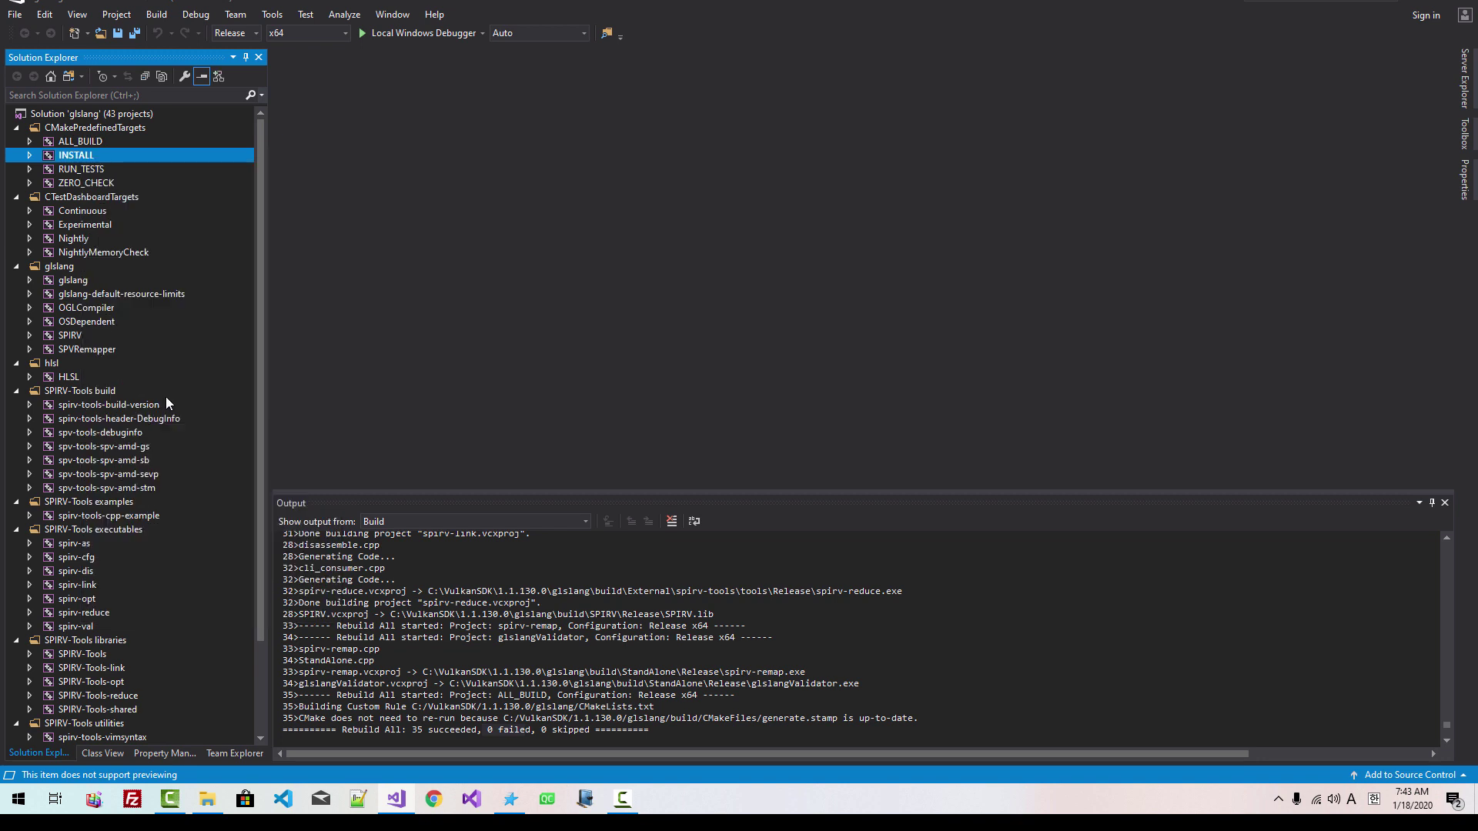
{"action": "right_click", "coordinate": [103, 155]}
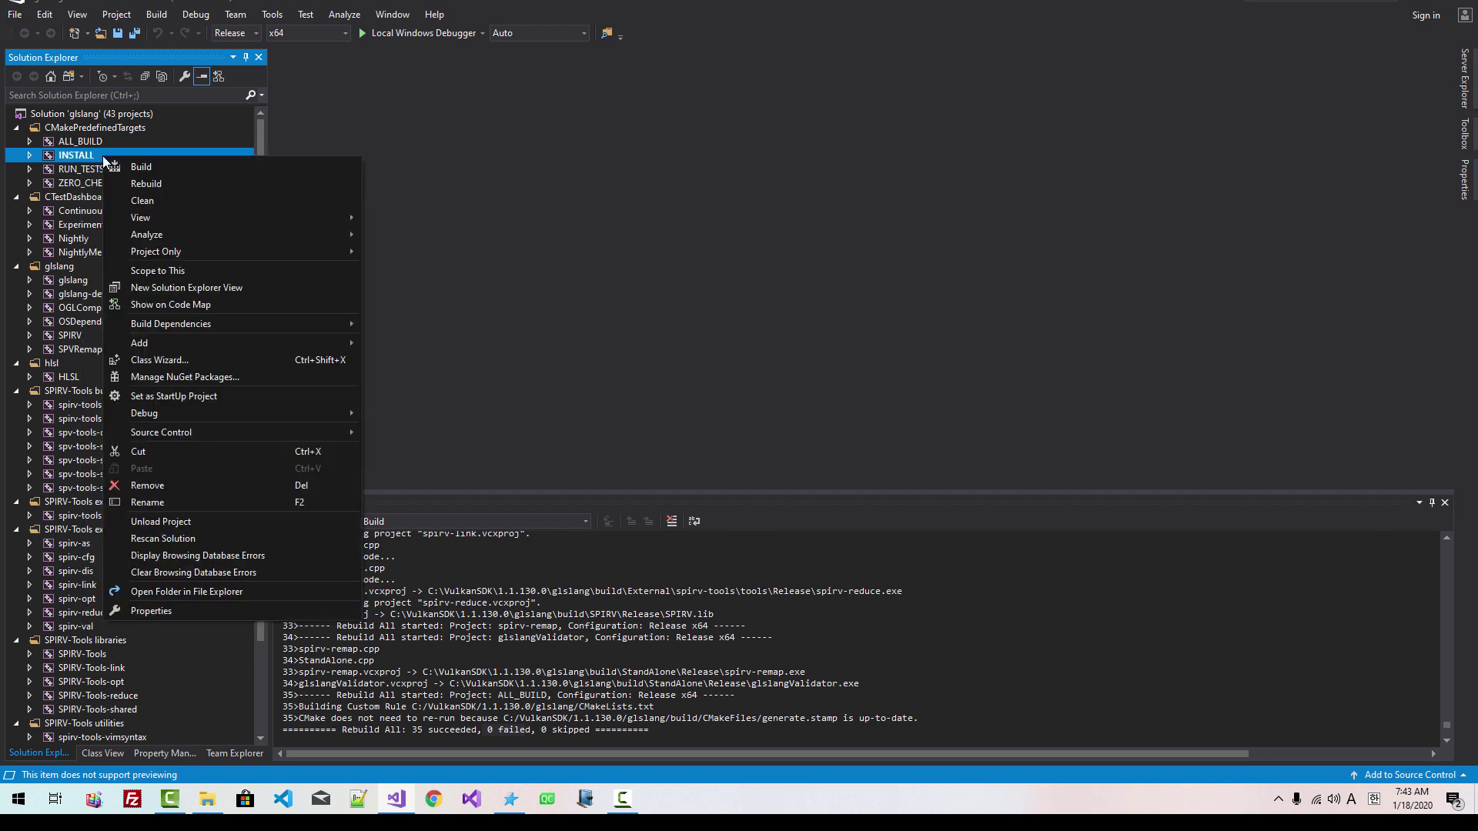
{"action": "left_click", "coordinate": [146, 182]}
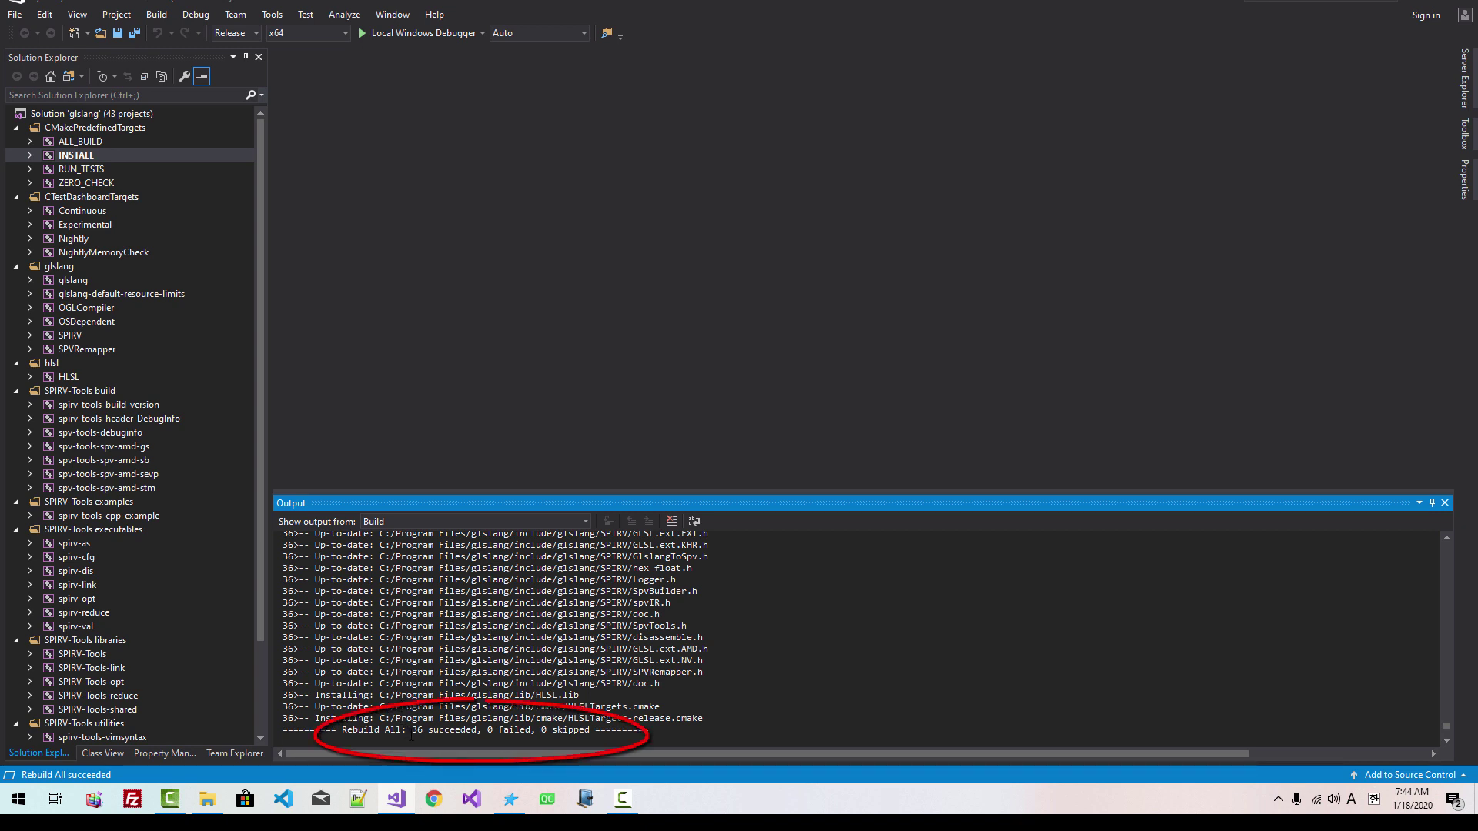
{"action": "left_click_drag", "start_coordinate": [409, 732], "coordinate": [514, 731]}
{"action": "left_click_drag", "start_coordinate": [412, 732], "coordinate": [425, 731]}
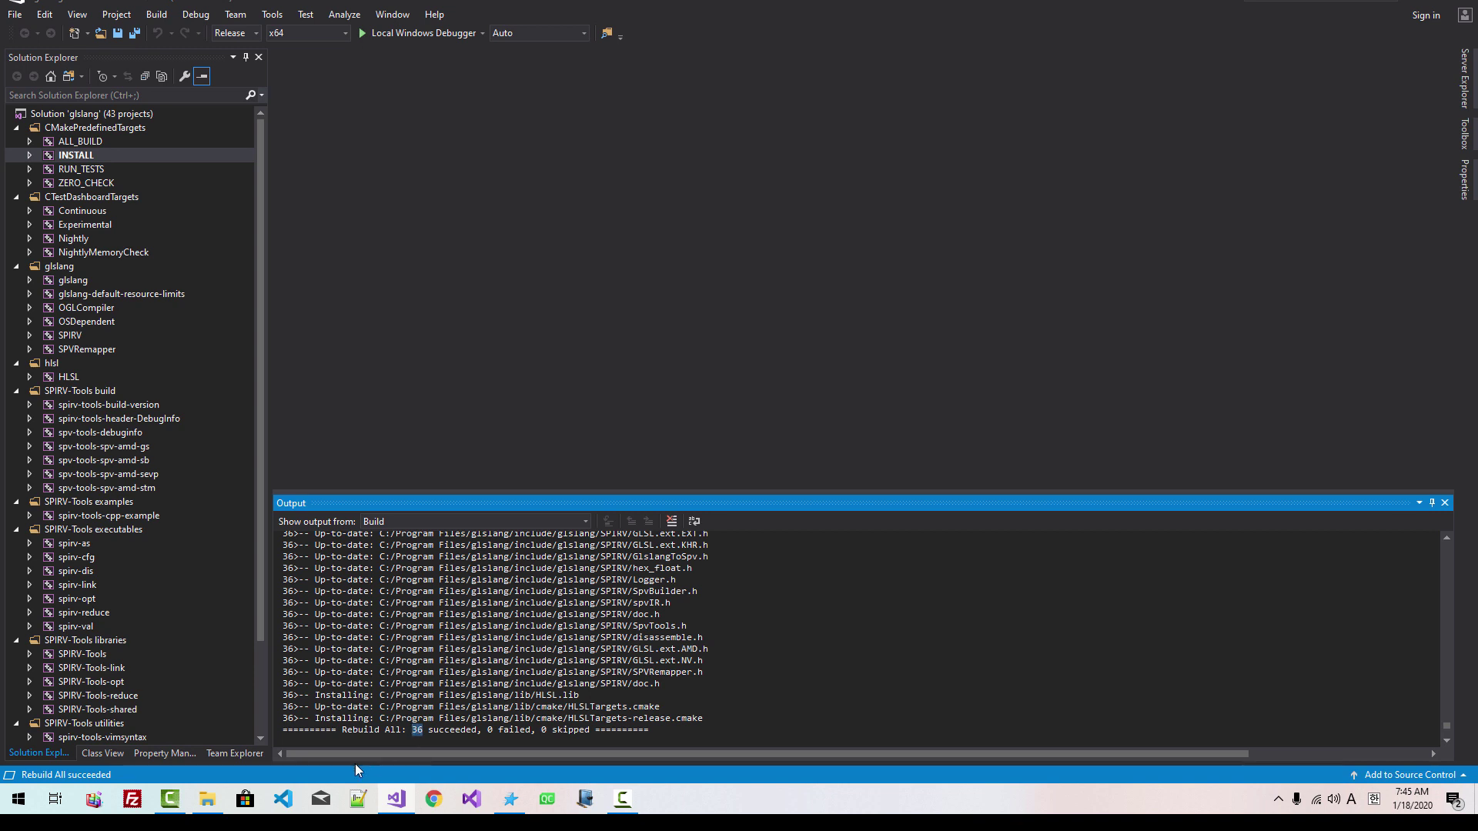
Switch to File Explorer, open the spirv-tools folder in C:\VulkanSDK\1.1.130.0, and copy its path.
{"action": "left_click", "coordinate": [207, 799]}
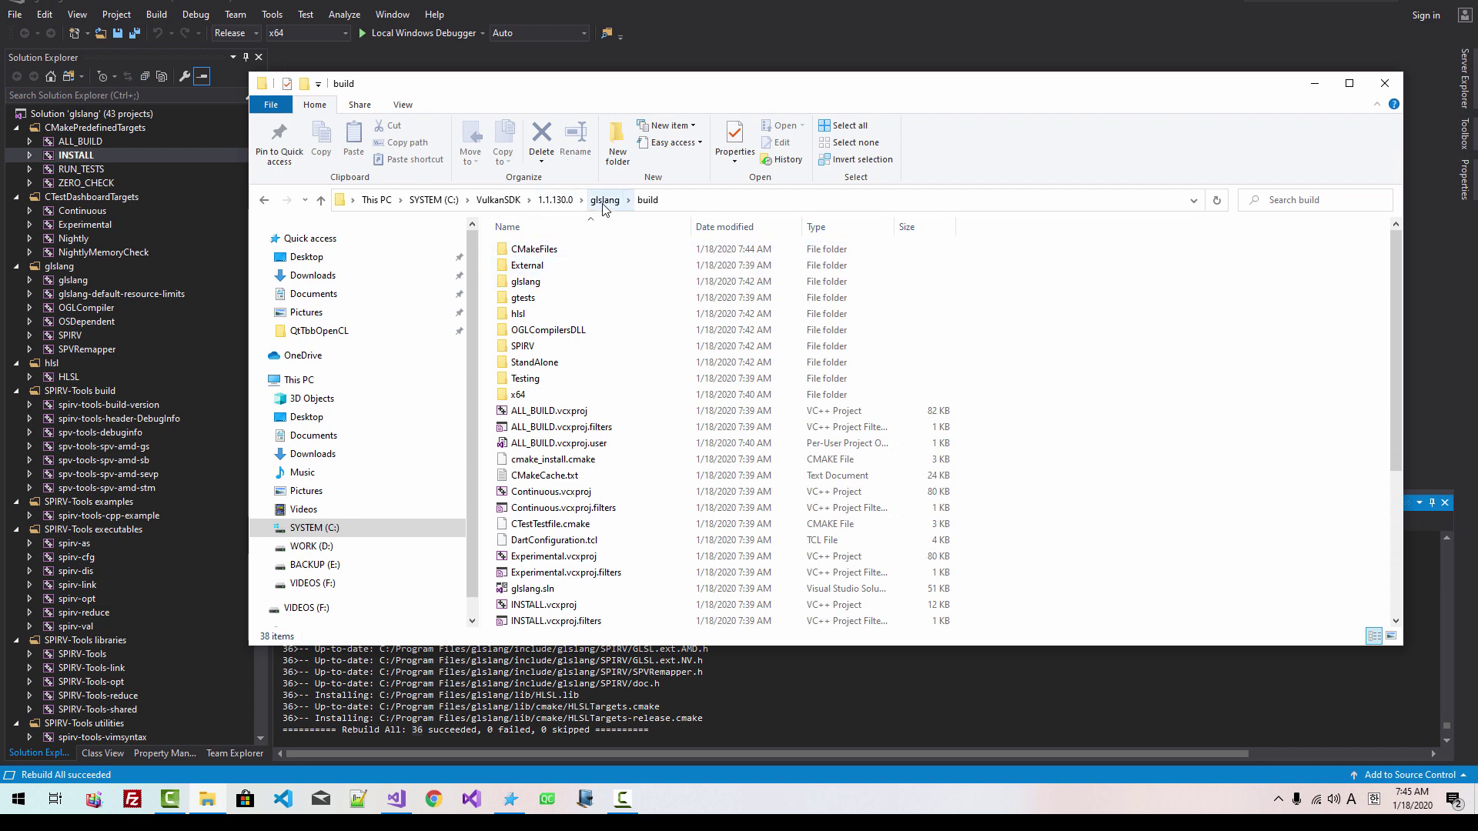
{"action": "left_click", "coordinate": [558, 200]}
{"action": "left_click", "coordinate": [560, 204]}
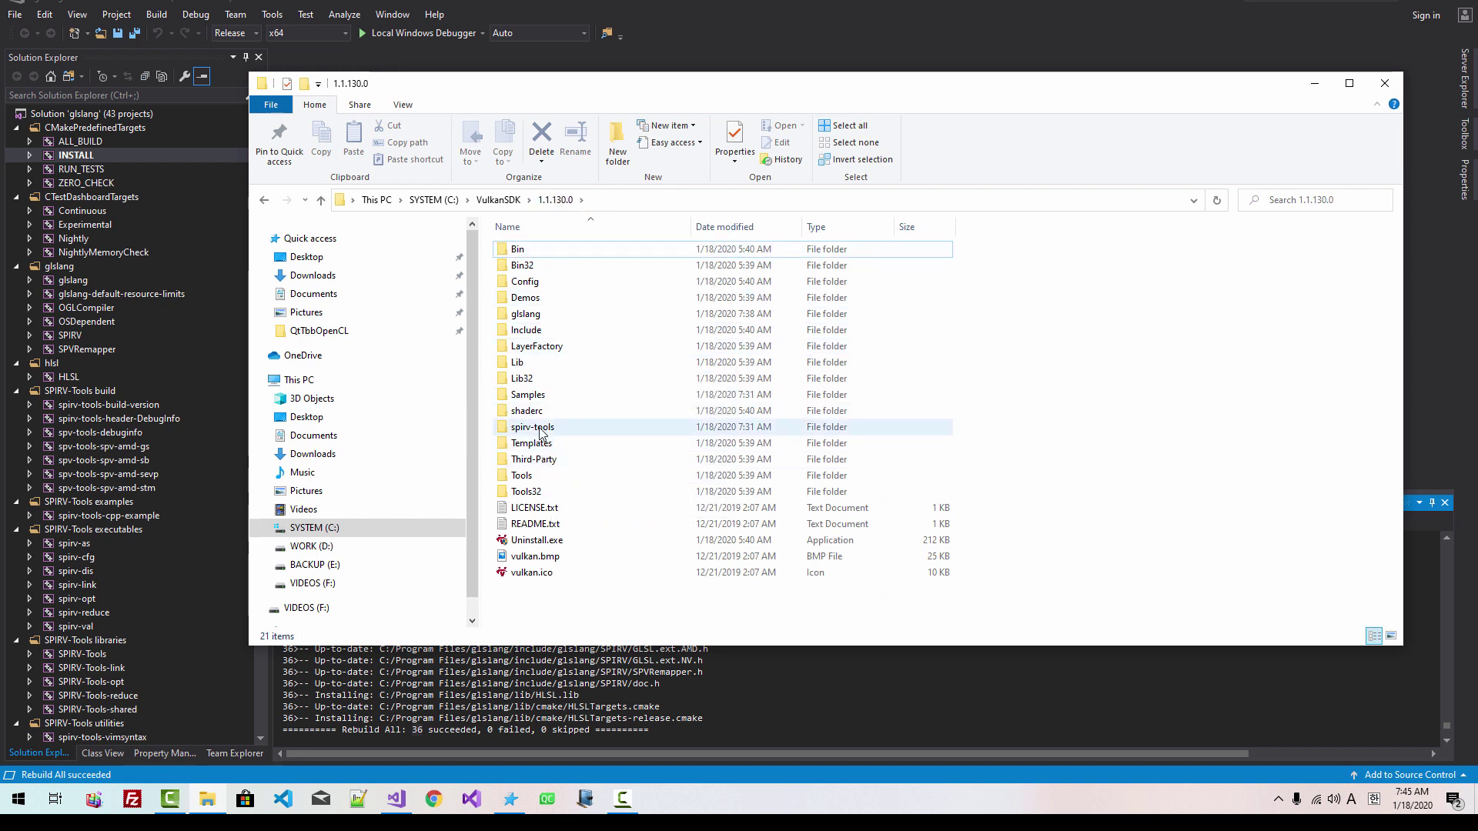
{"action": "double_click", "coordinate": [542, 430]}
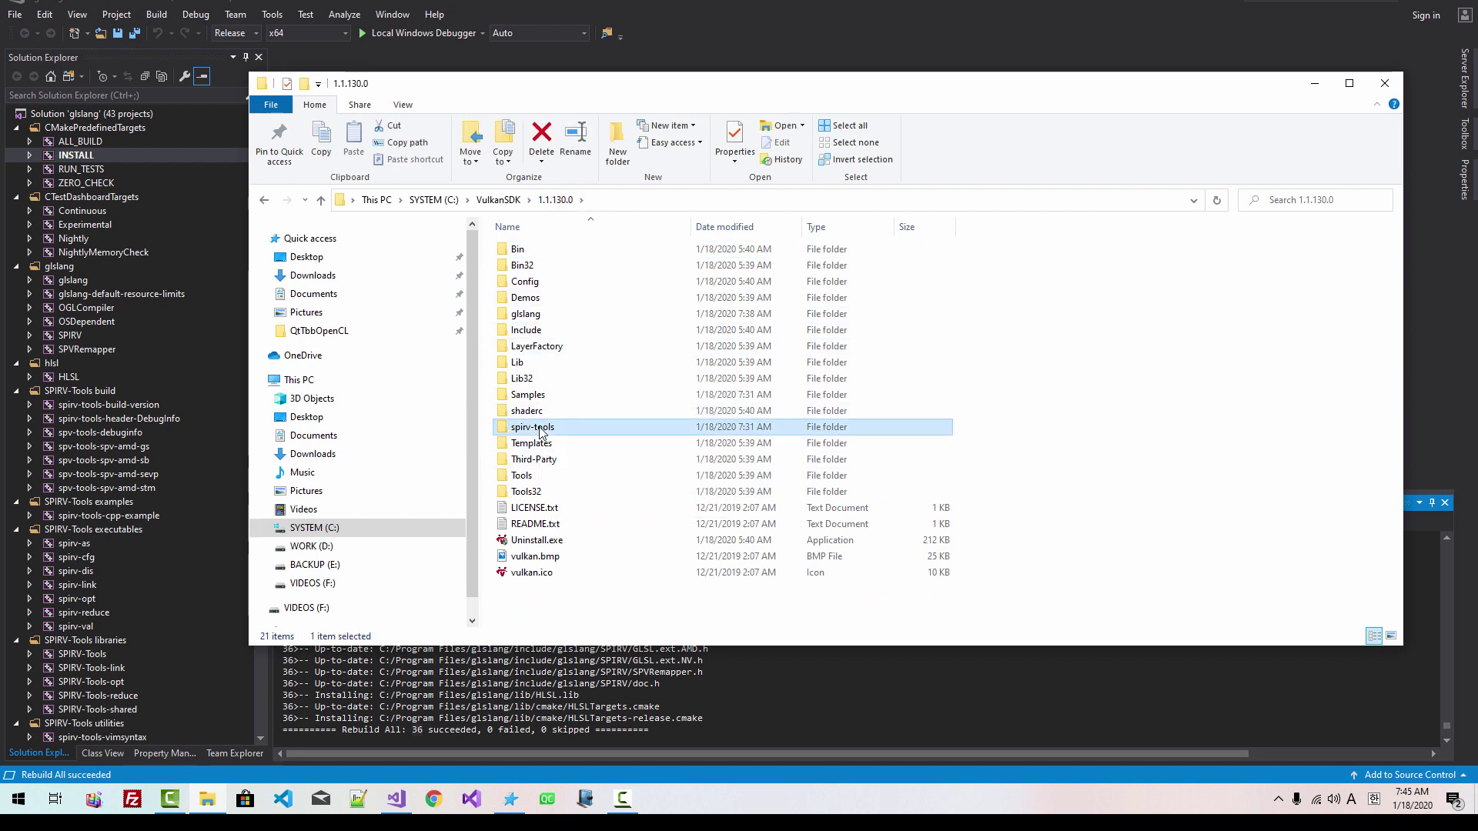
{"action": "left_click", "coordinate": [682, 205]}
{"action": "key", "text": "ctrl+c"}
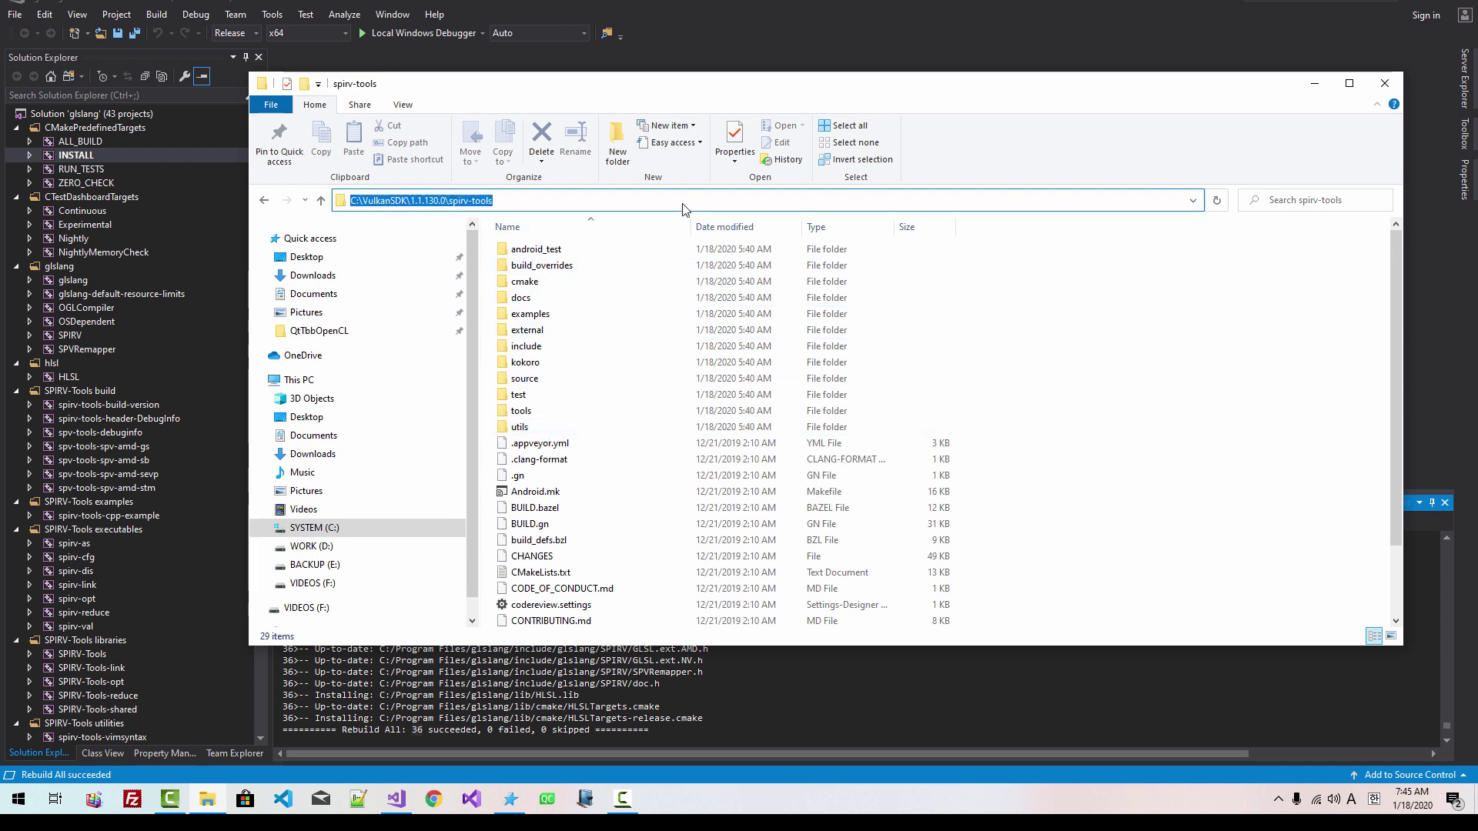
Switch to the x64 Native Tools Command Prompt for VS 2017 and change to C:\VulkanSDK\1.1.130.0\spirv-tools with cd.
{"action": "left_click", "coordinate": [510, 799]}
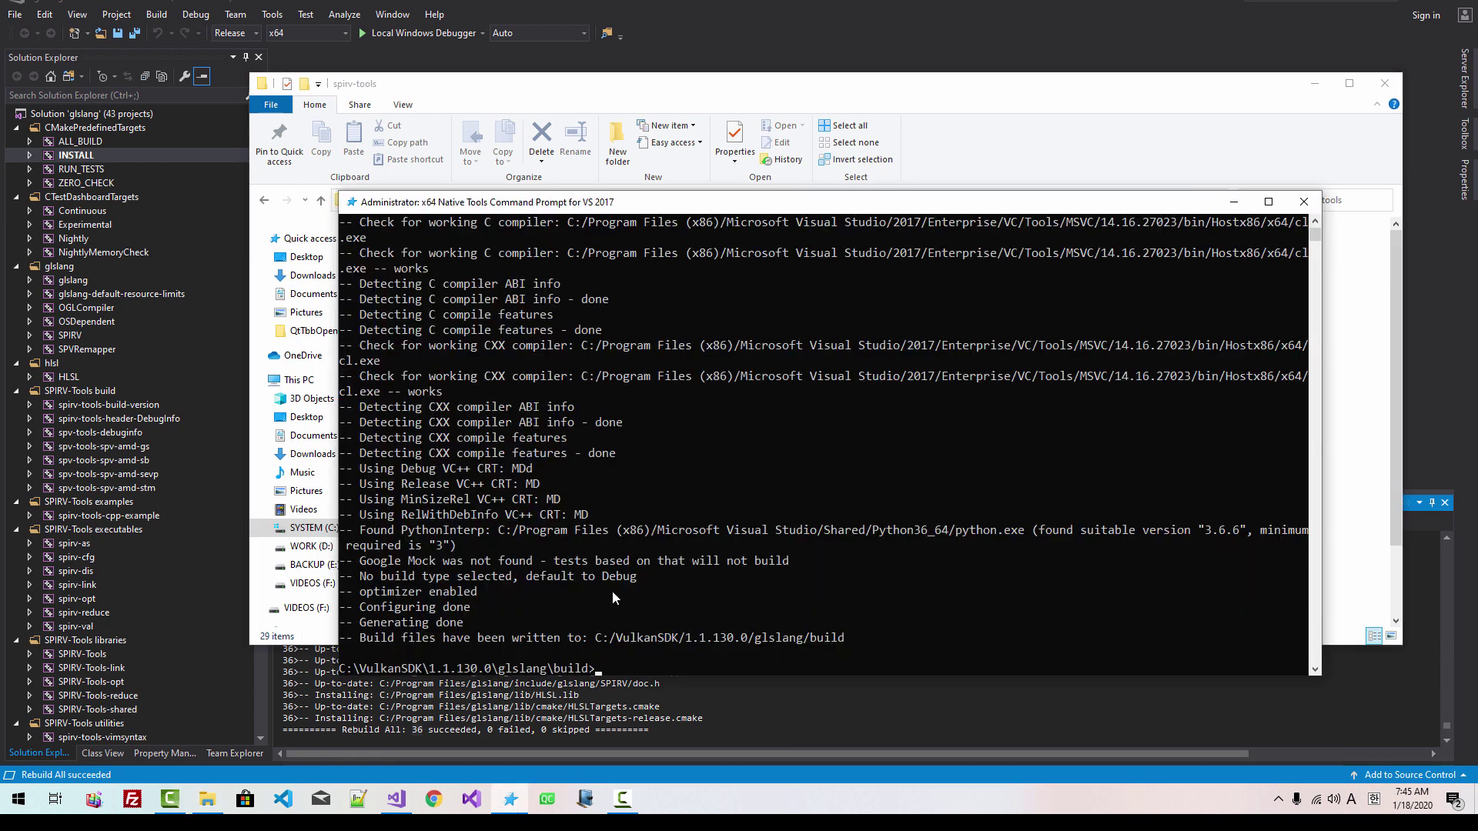
{"action": "type", "text": "cd"}
{"action": "key", "text": "ctrl+v"}
{"action": "key", "text": "Return"}
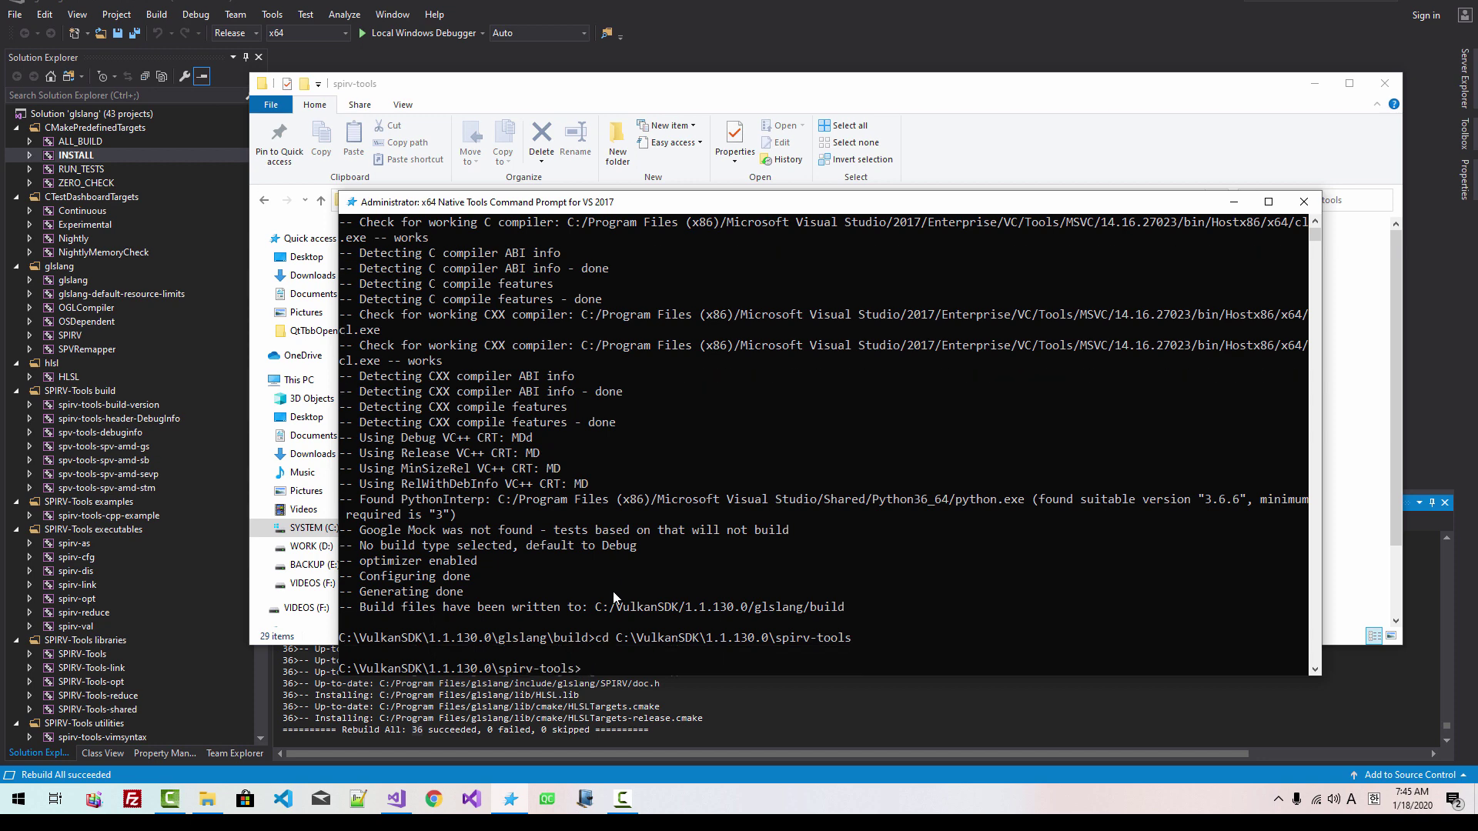
Create a folder named build inside spirv-tools with mkdir and change into it.
{"action": "type", "text": "mkdir build"}
{"action": "key", "text": "Return"}
{"action": "type", "text": "cd "}
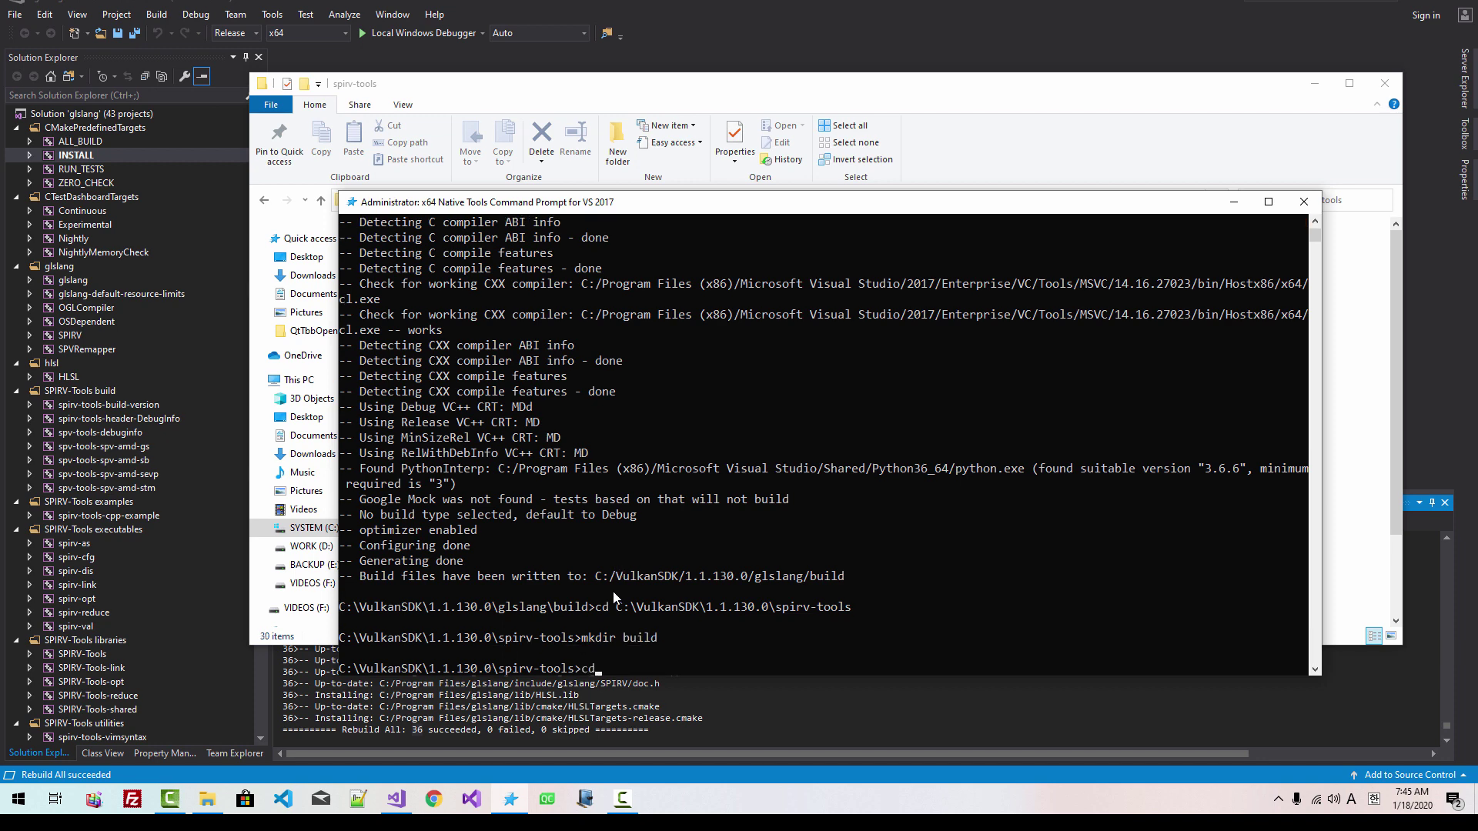
{"action": "type", "text": "build"}
{"action": "key", "text": "Return"}
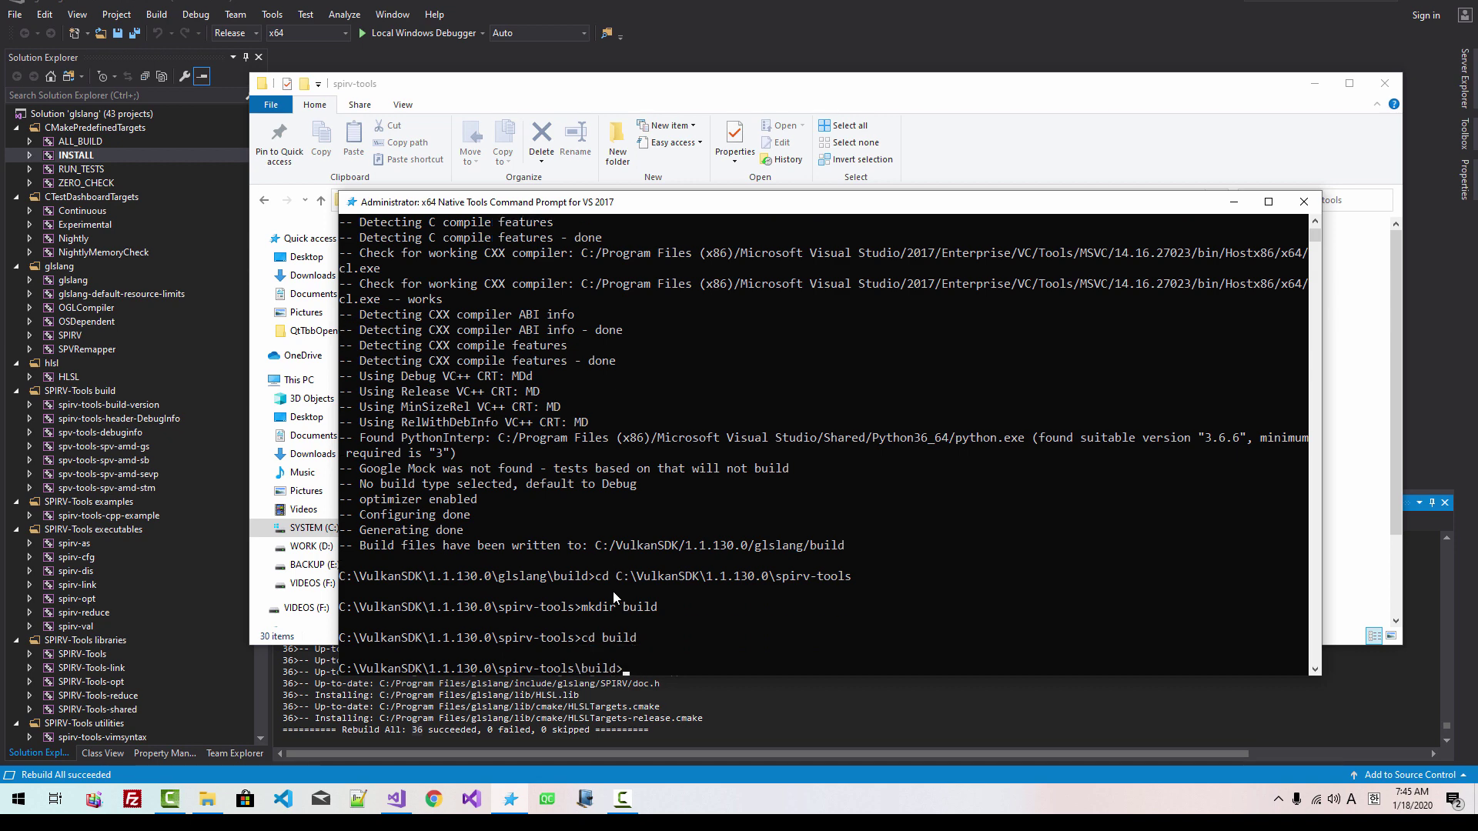
Generate the spirv-tools build files by rerunning cmake -G "Visual Studio 15 Win64" .. from its build folder.
{"action": "key", "text": "Up"}
{"action": "key", "text": "Up"}
{"action": "key", "text": "Up"}
{"action": "key", "text": "Up"}
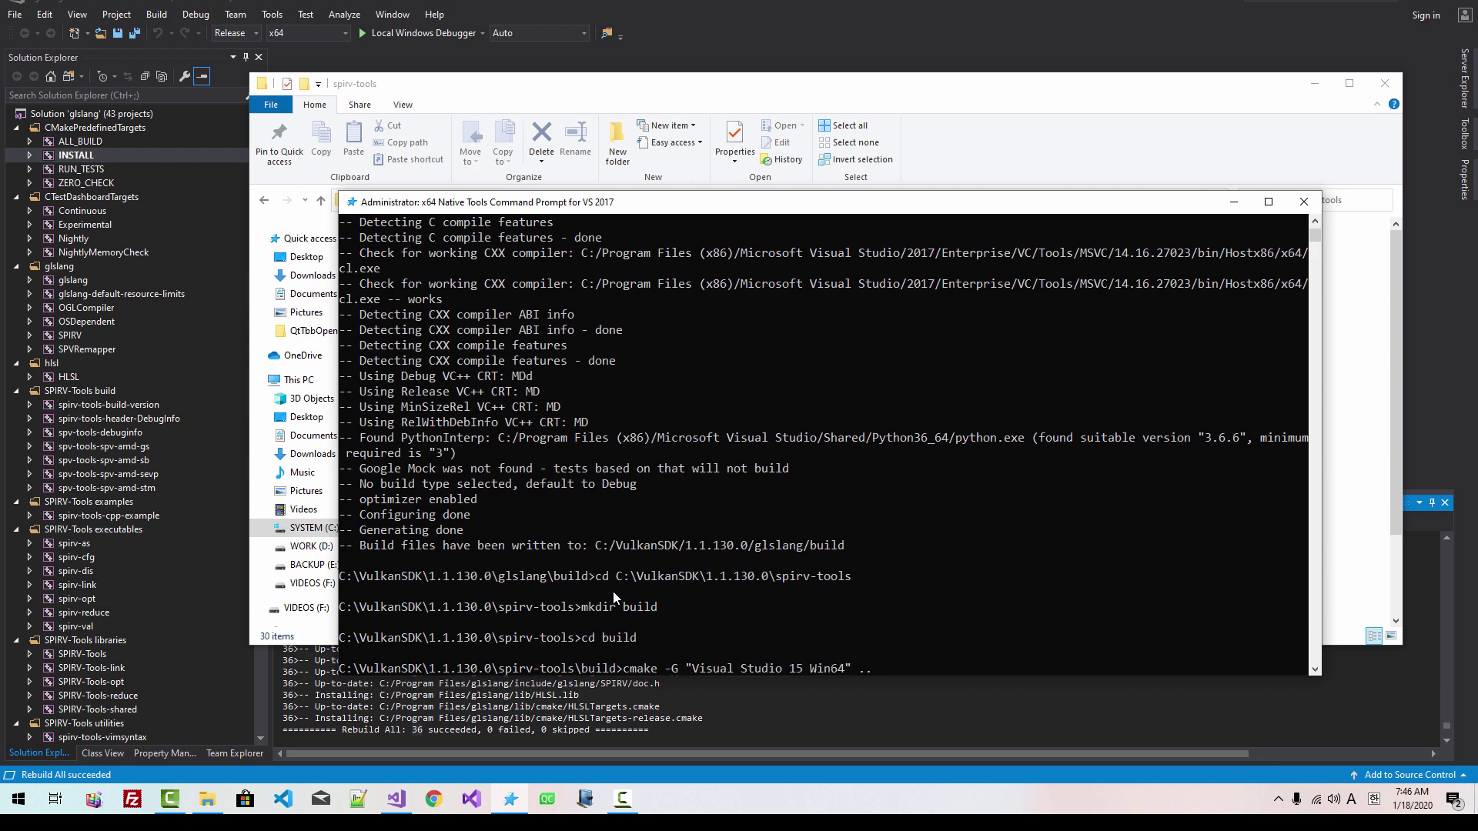
{"action": "key", "text": "Return"}
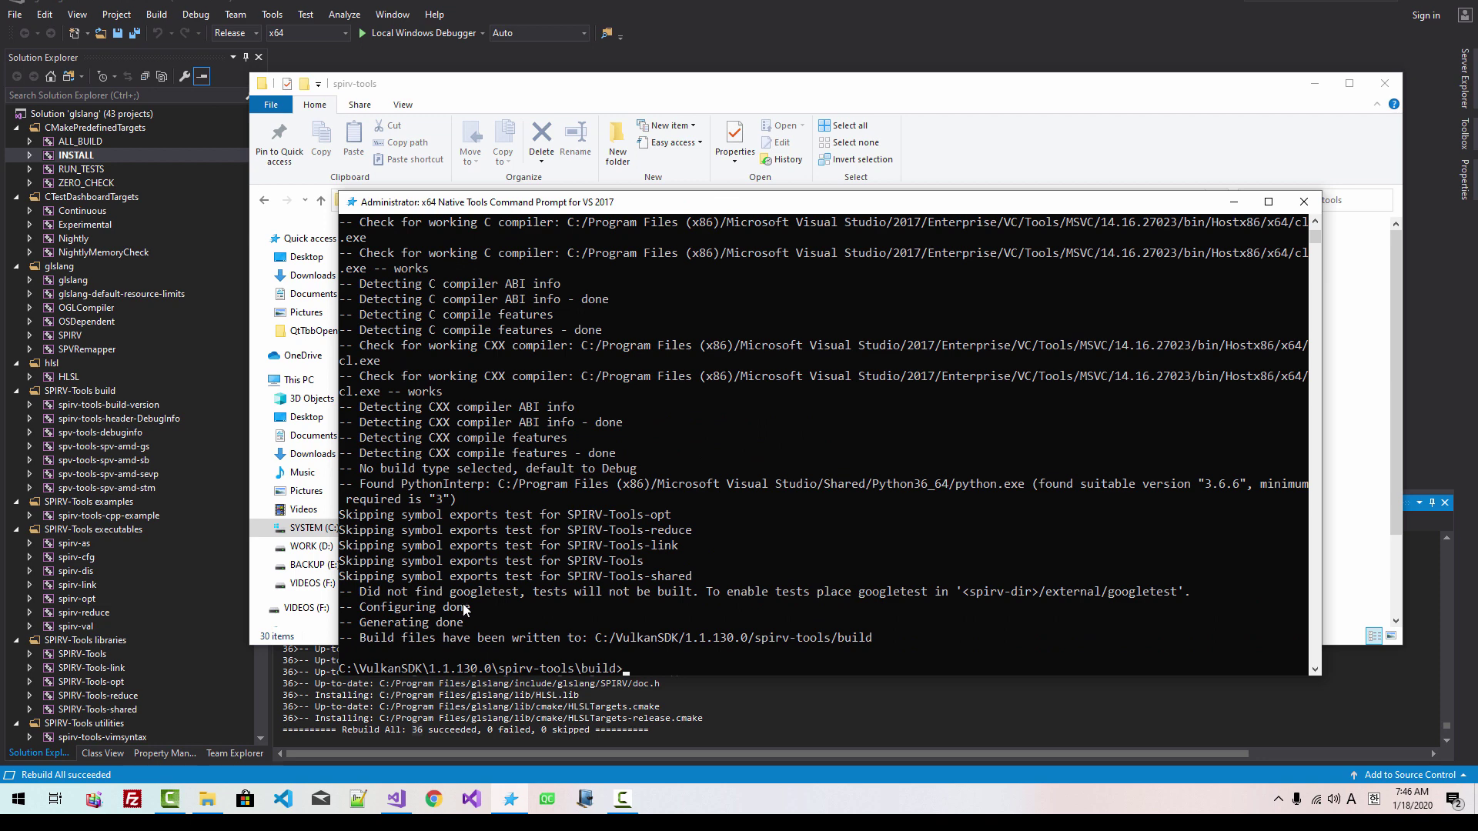
Switch to File Explorer, open the build folder inside C:\VulkanSDK\1.1.130.0\spirv-tools, and copy its path.
{"action": "left_click", "coordinate": [591, 88]}
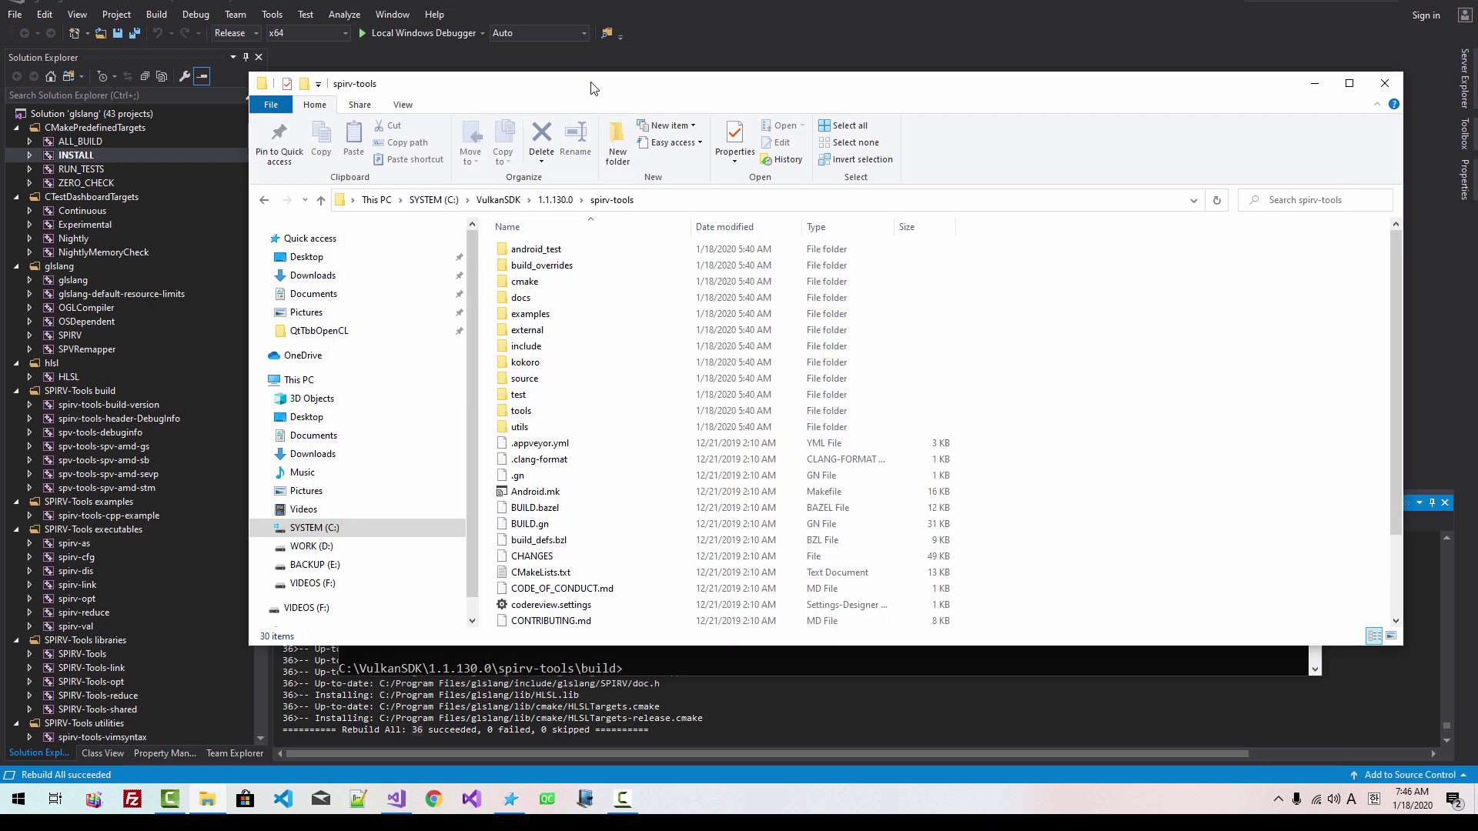
{"action": "left_click", "coordinate": [563, 203]}
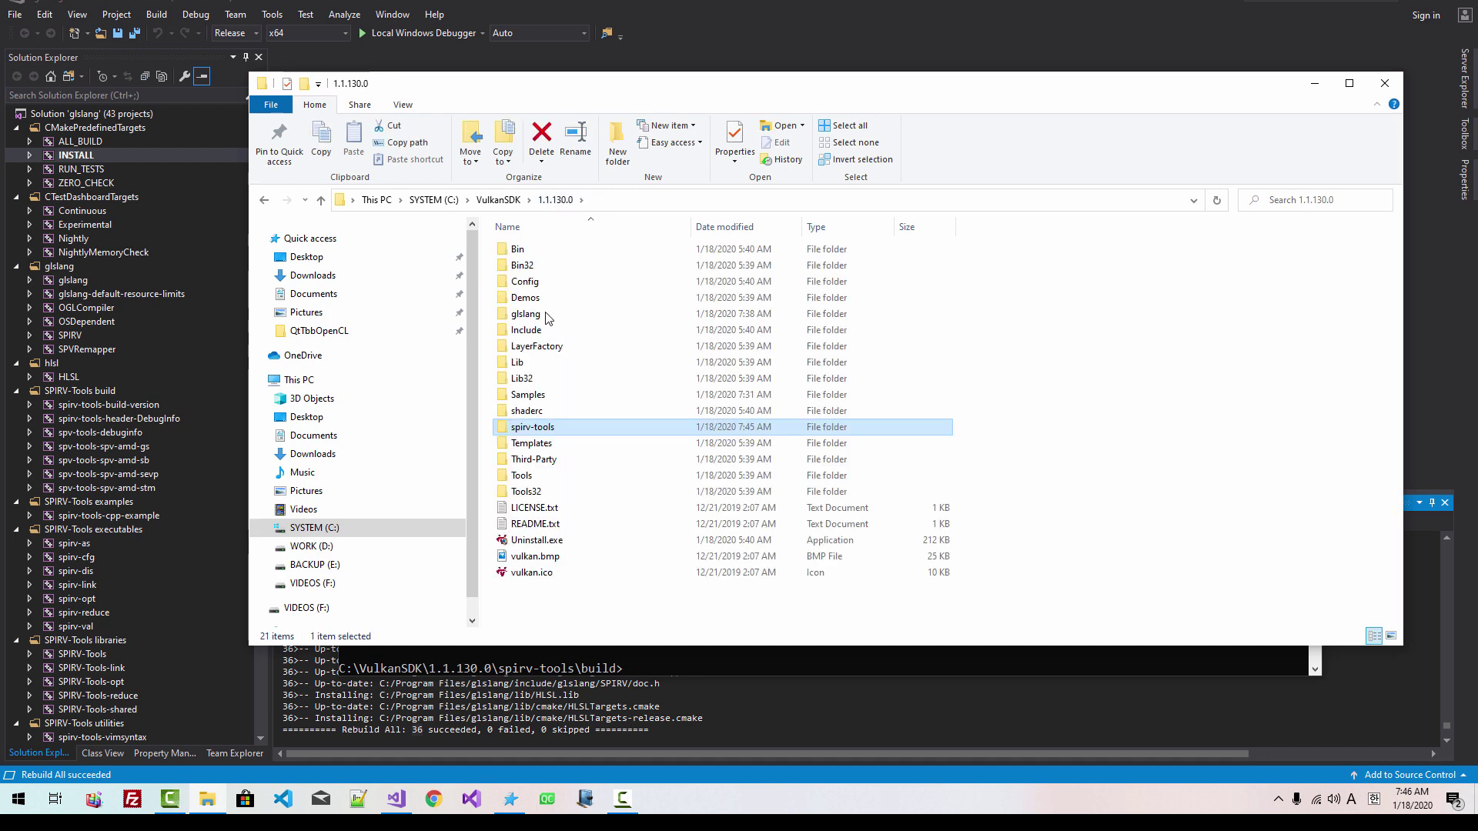
{"action": "double_click", "coordinate": [536, 428]}
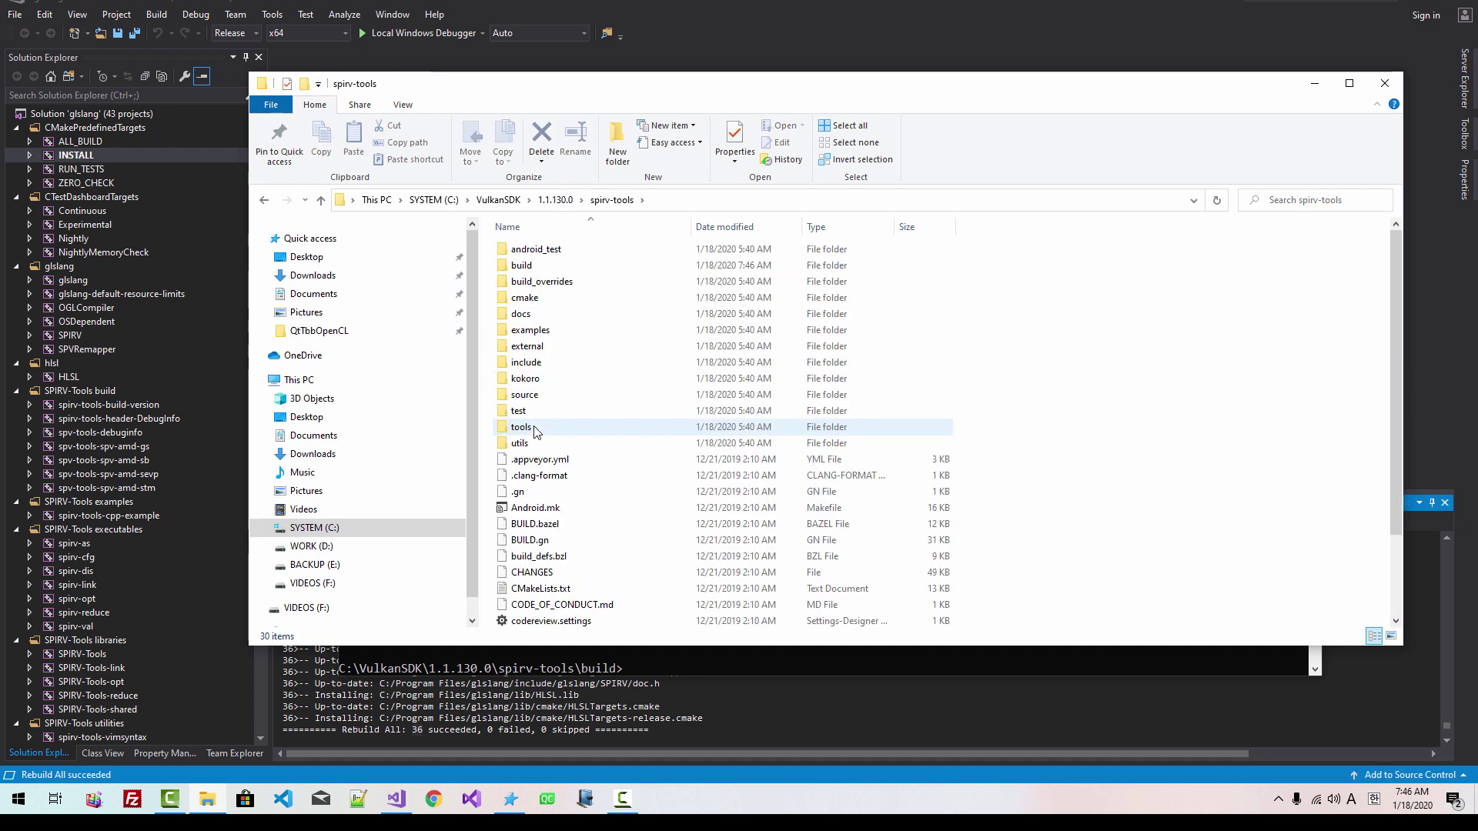
{"action": "double_click", "coordinate": [528, 270]}
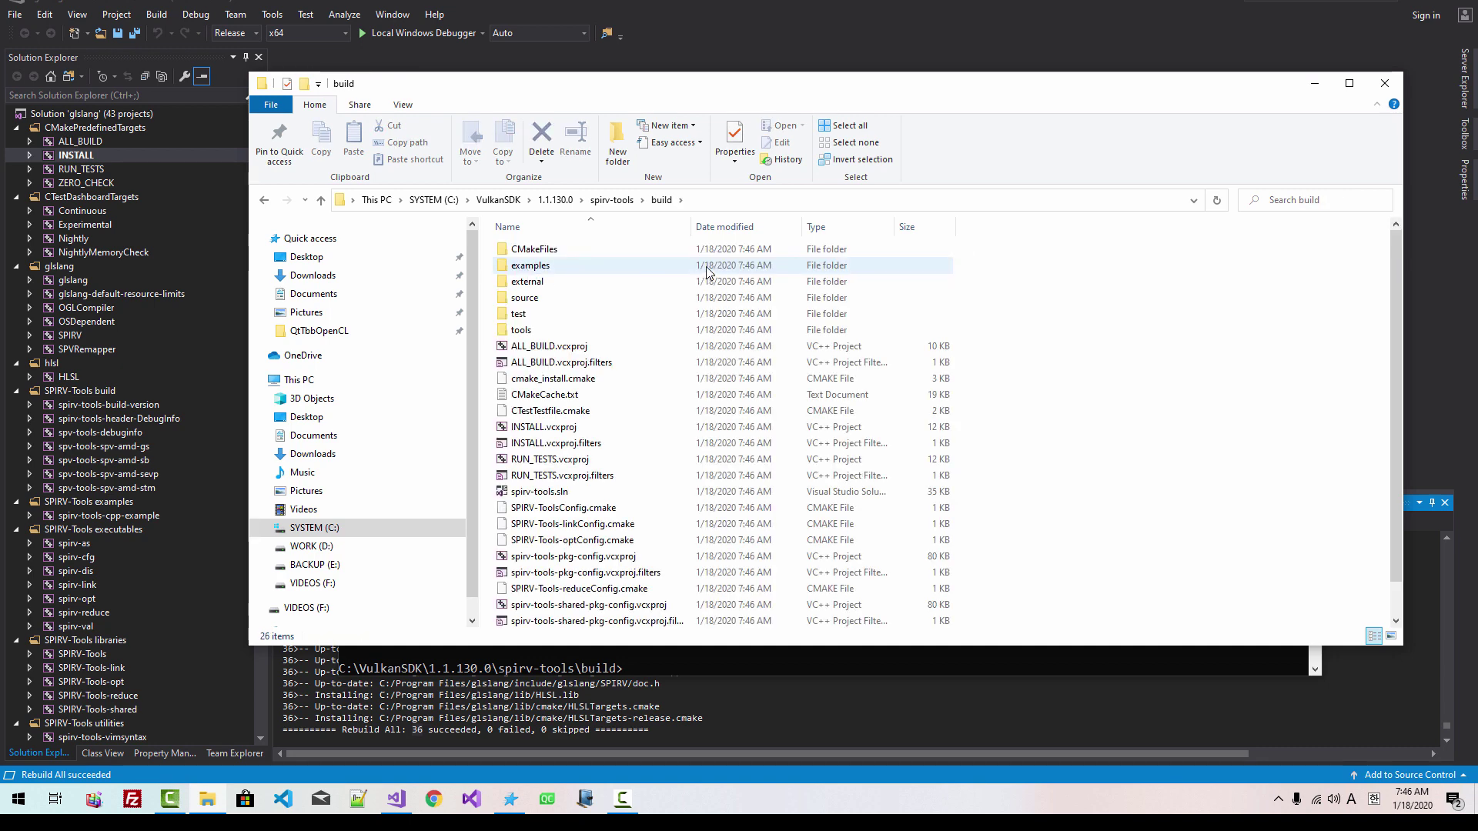
{"action": "left_click", "coordinate": [706, 204]}
{"action": "key", "text": "ctrl+c"}
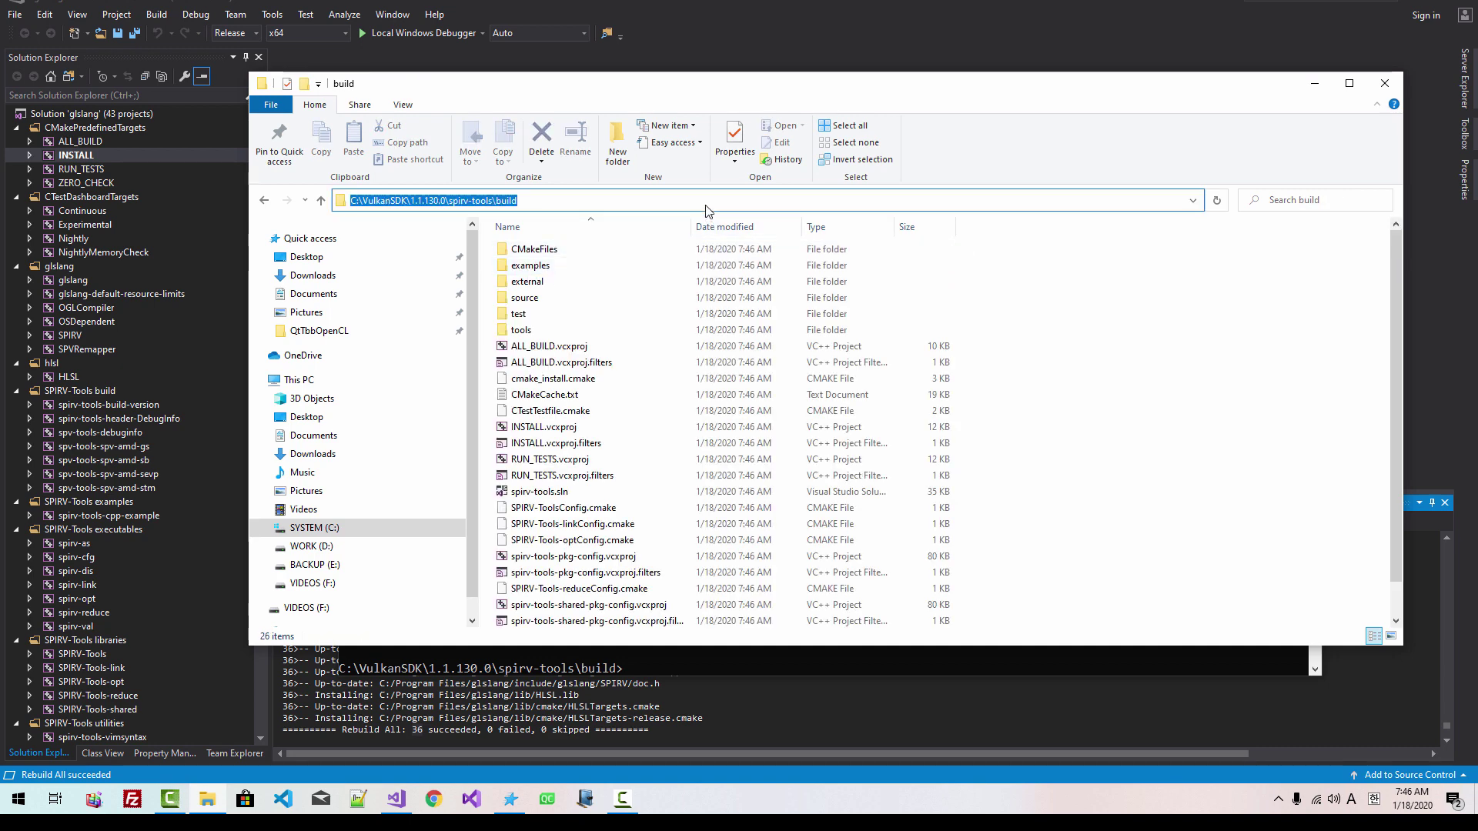
Switch to Visual Studio and open the spirv-tools.sln solution from C:\VulkanSDK\1.1.130.0\spirv-tools\build.
{"action": "left_click", "coordinate": [430, 14]}
{"action": "left_click", "coordinate": [15, 16]}
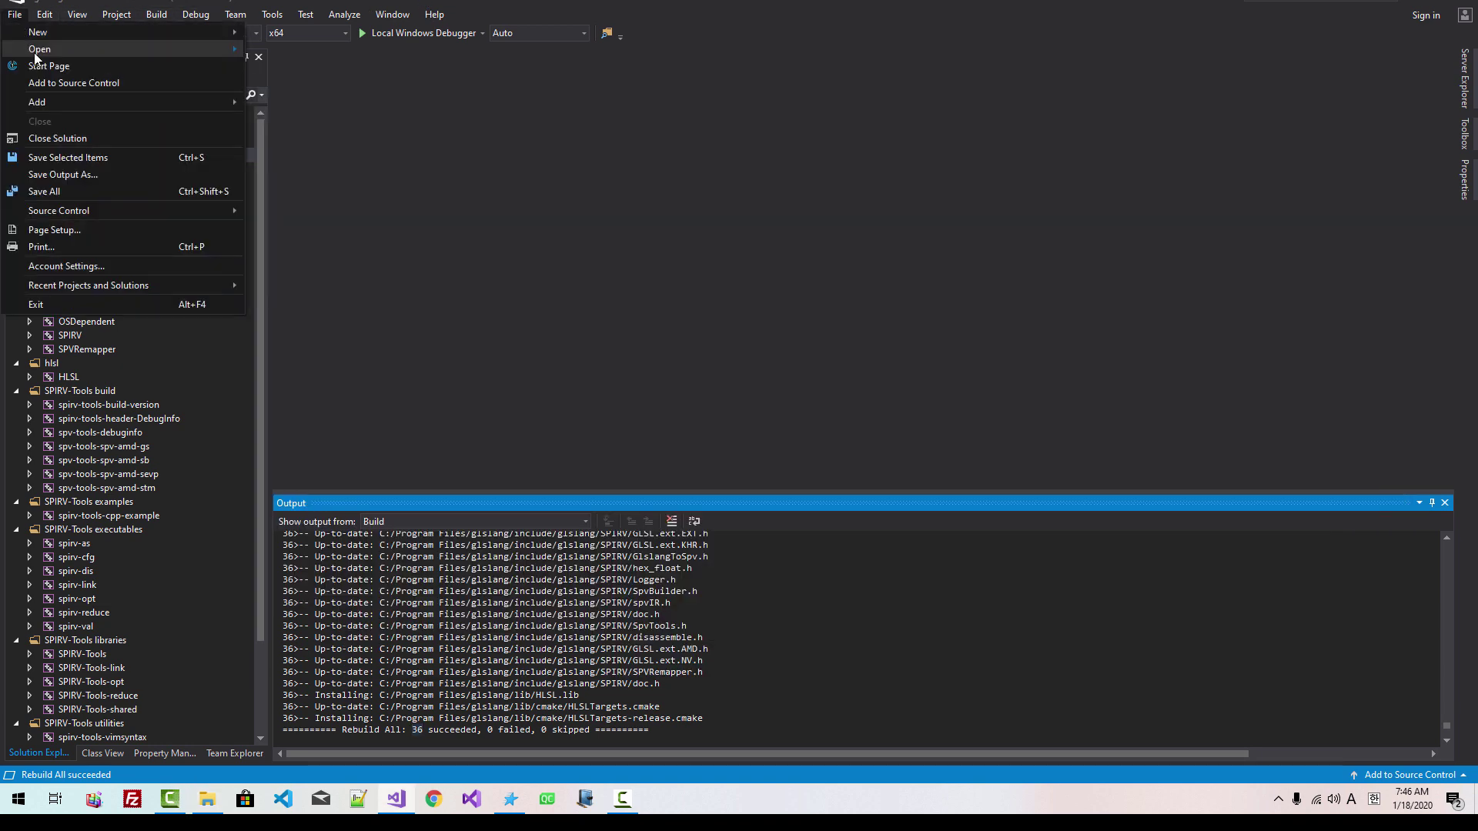
{"action": "mouse_move", "coordinate": [35, 52]}
{"action": "left_click", "coordinate": [289, 52]}
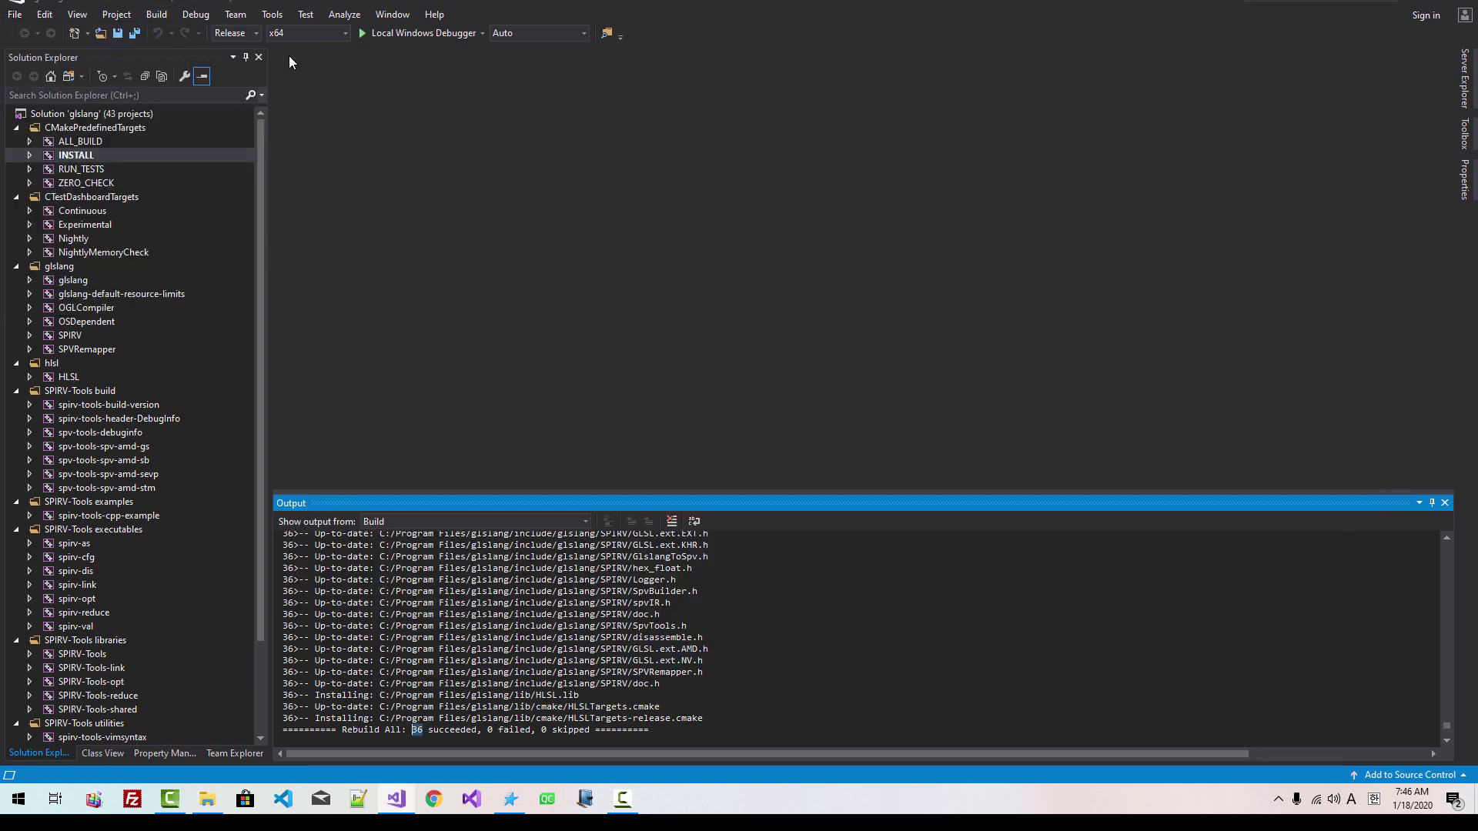
{"action": "key", "text": "ctrl+v"}
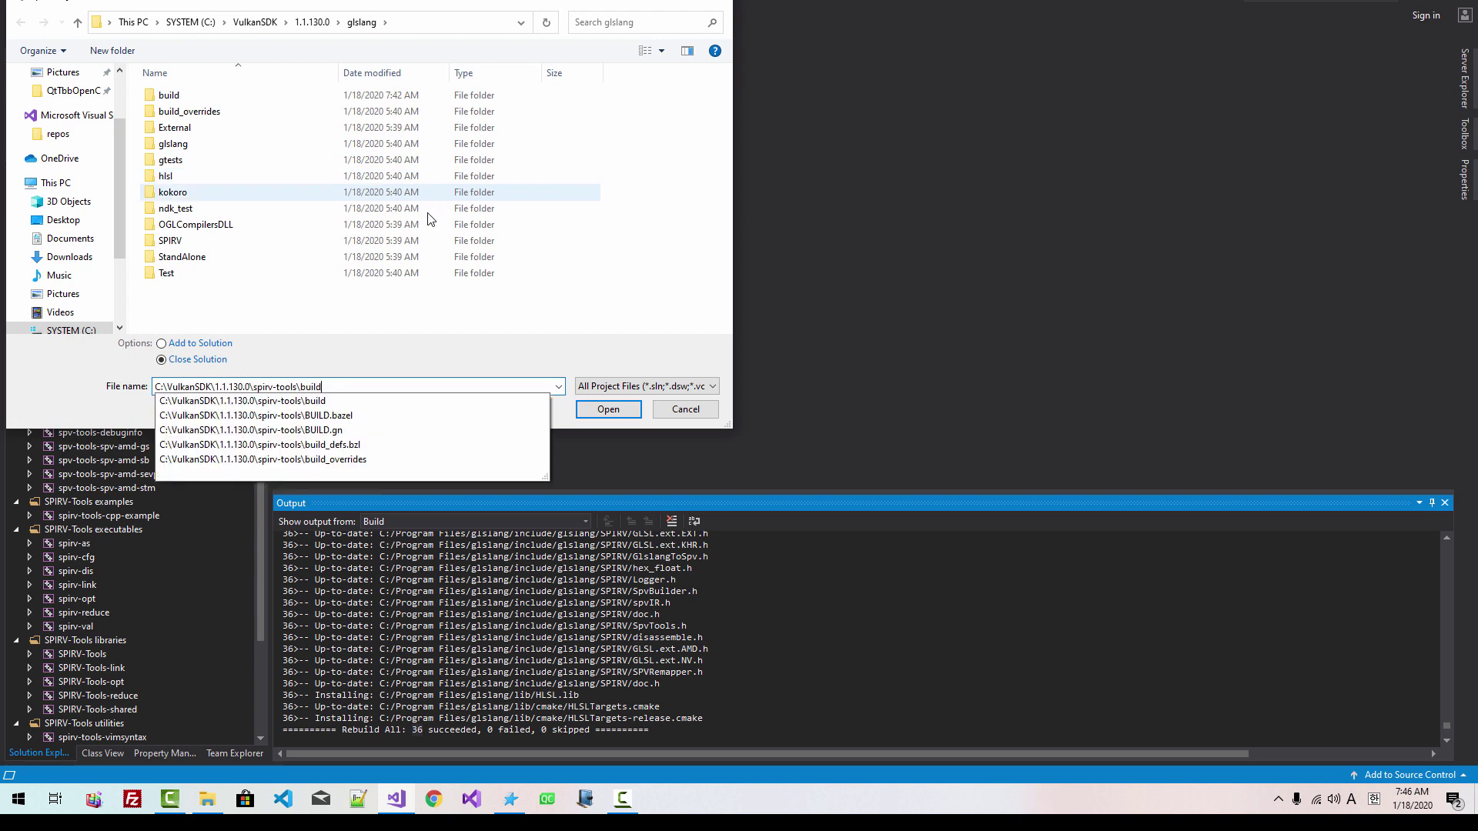
{"action": "left_click", "coordinate": [604, 410]}
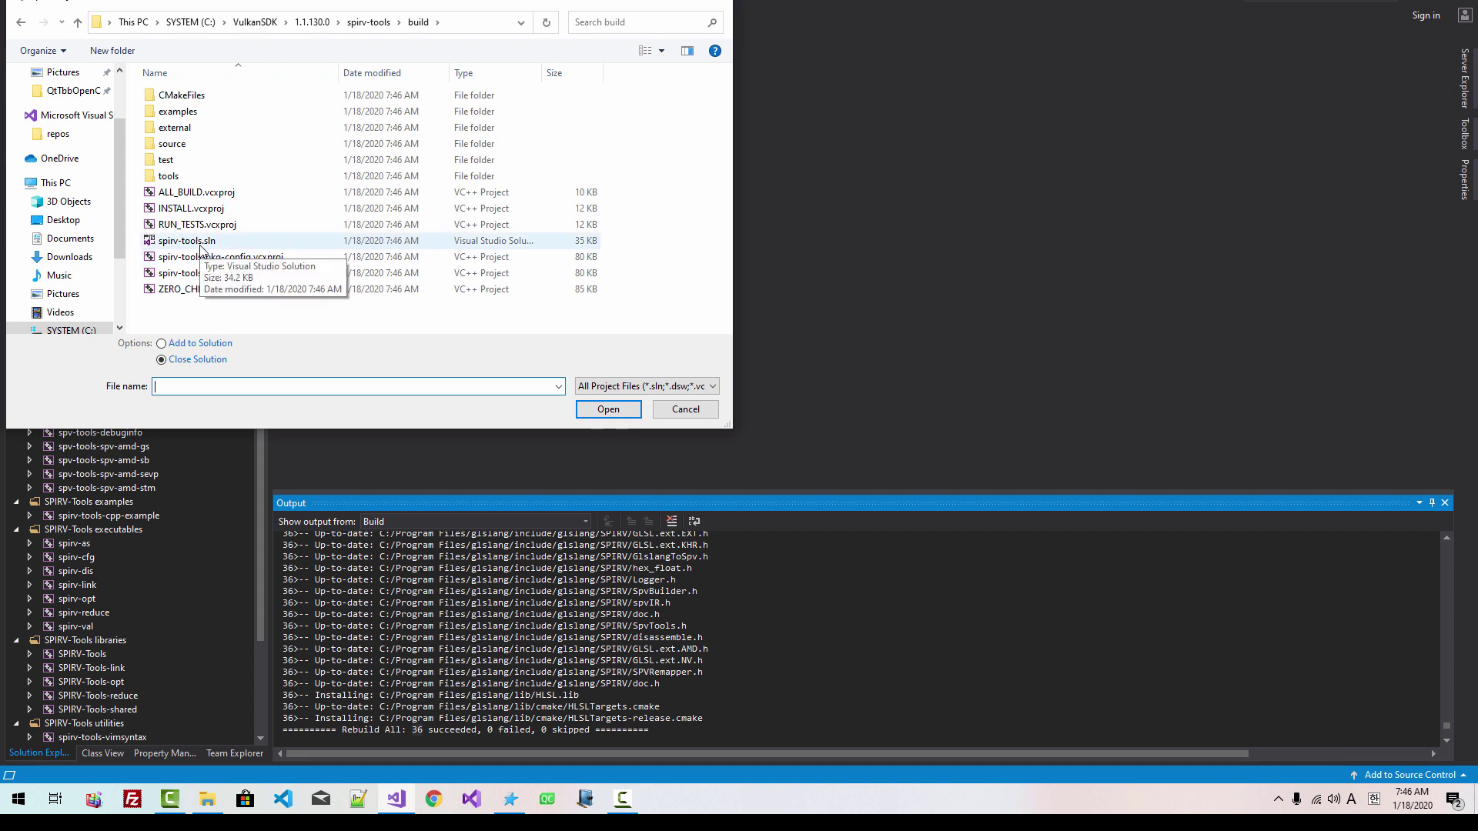
{"action": "left_click", "coordinate": [202, 247]}
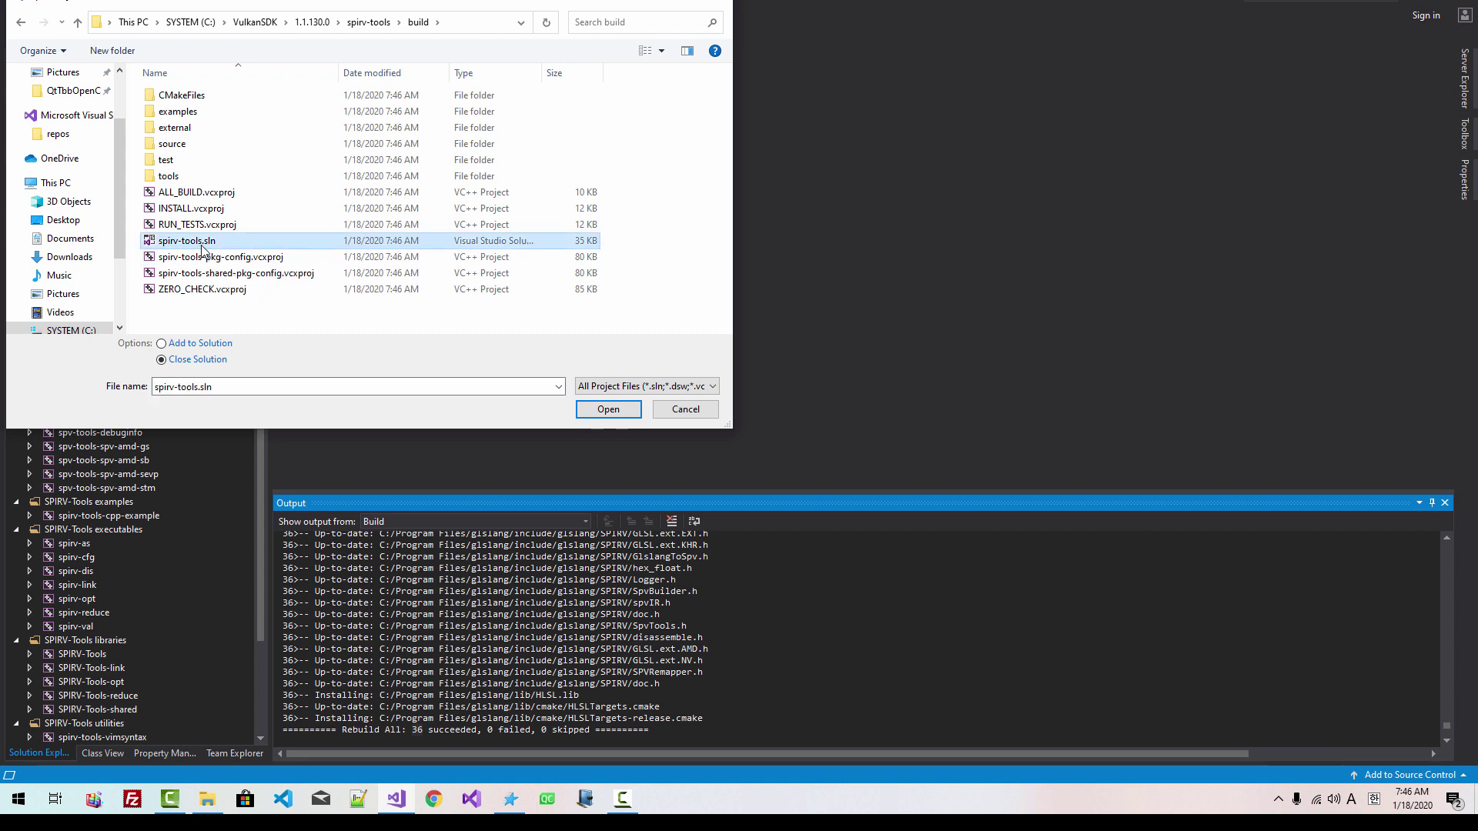
{"action": "left_click", "coordinate": [607, 411]}
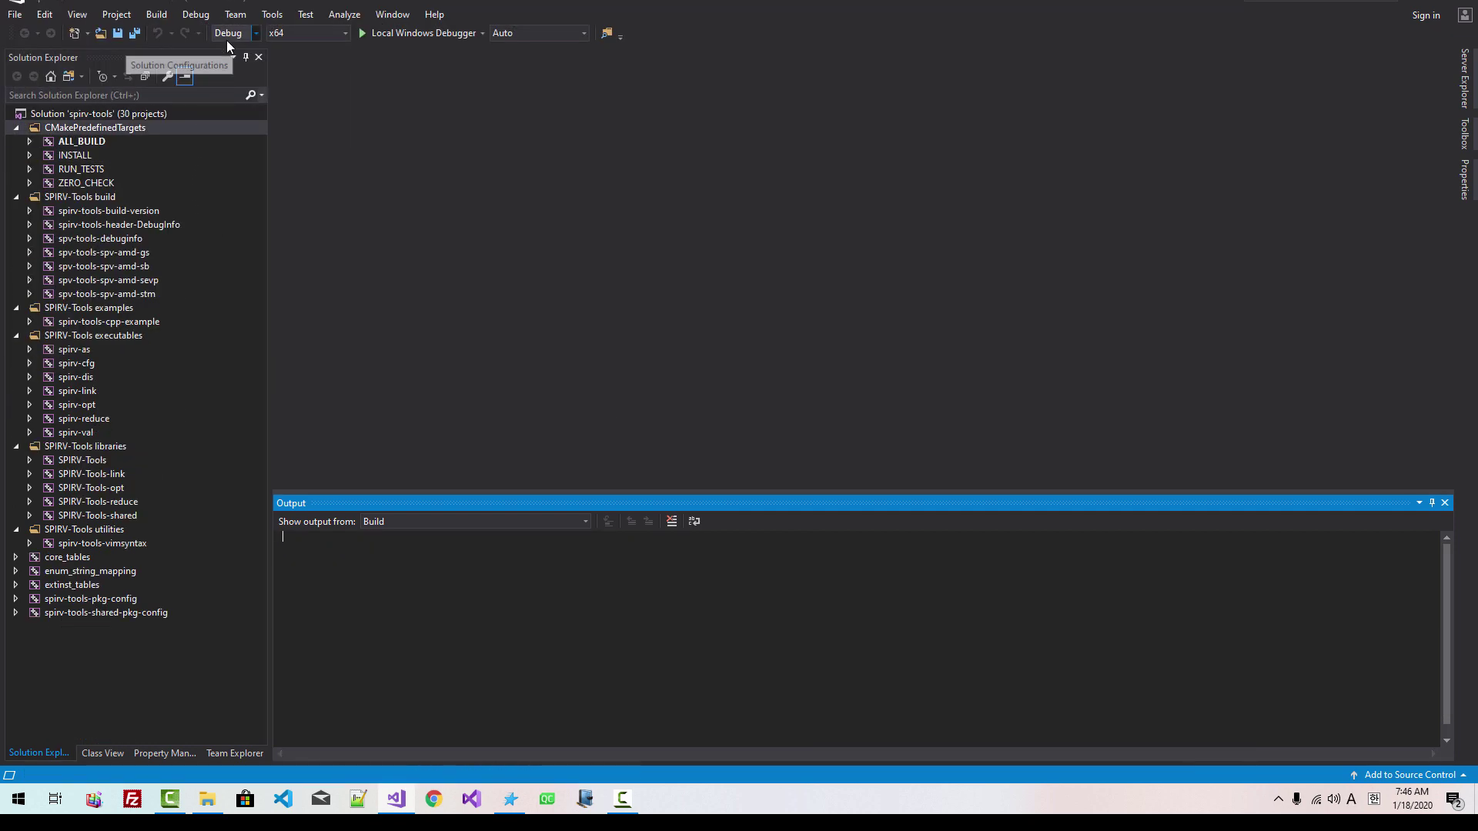
Rebuild the ALL_BUILD project in the Debug x64 configuration and check the rebuild summary in the output.
{"action": "left_click", "coordinate": [94, 141]}
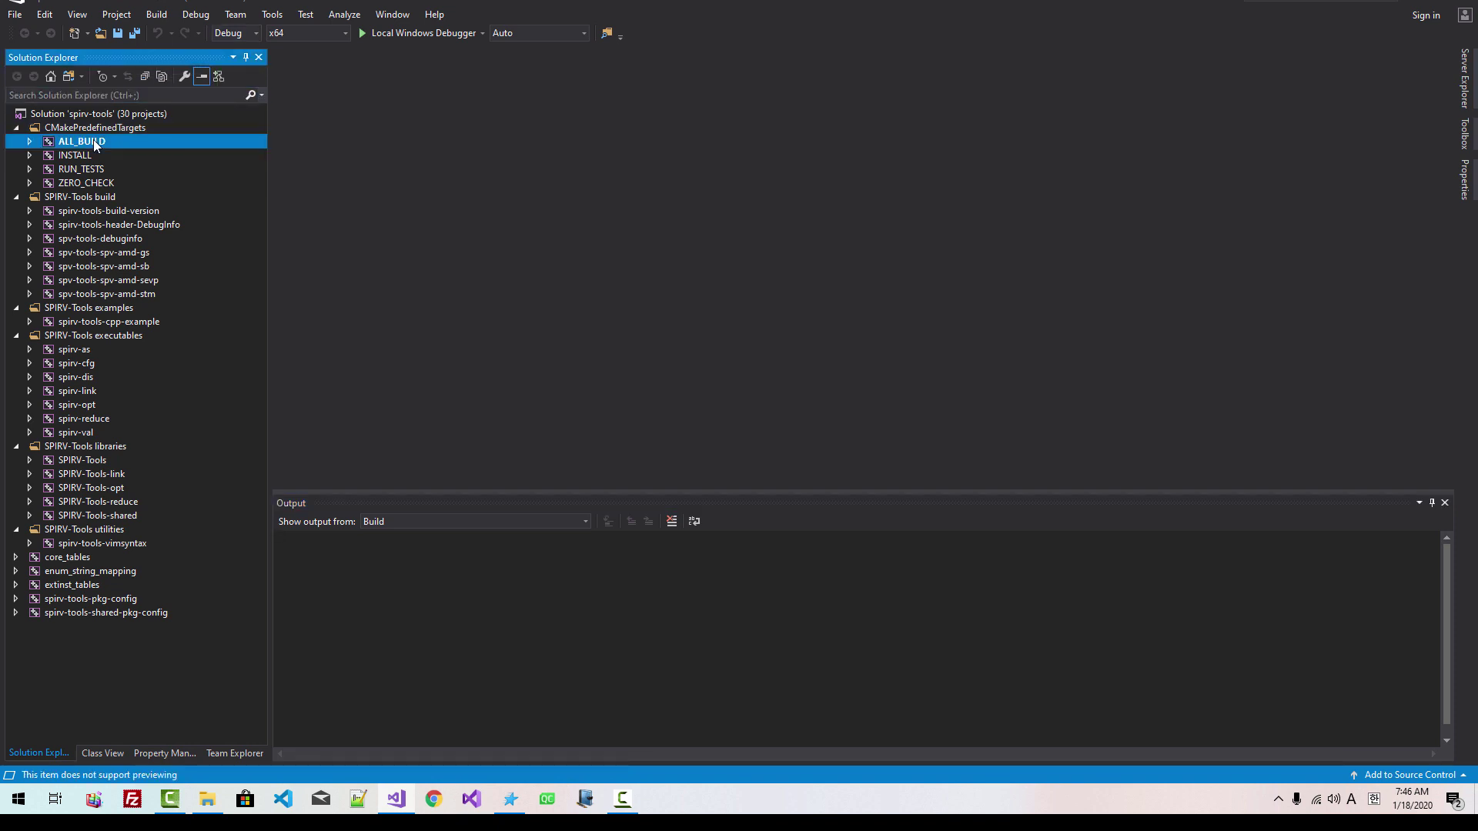
{"action": "right_click", "coordinate": [94, 140]}
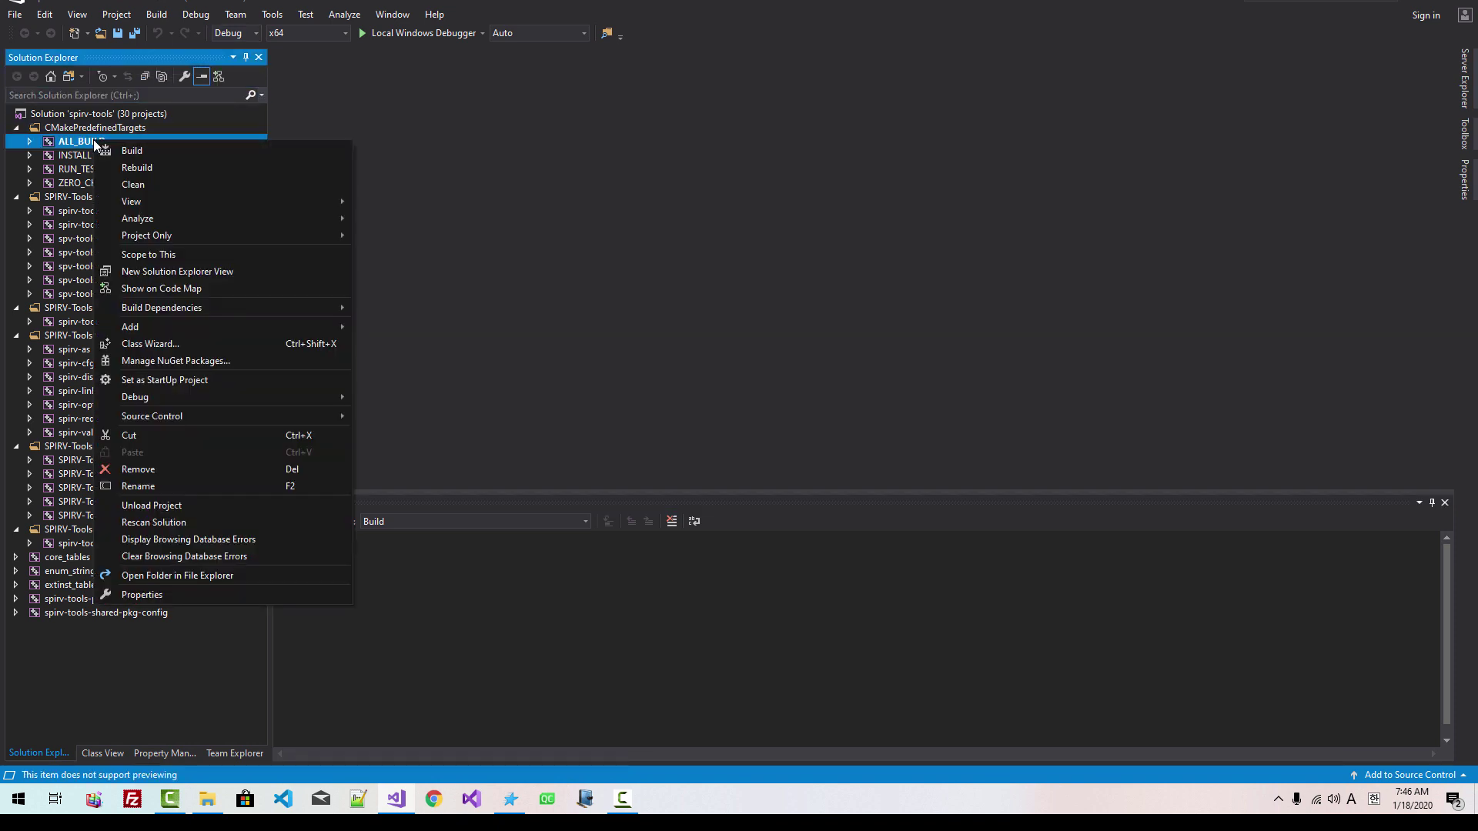
{"action": "left_click", "coordinate": [132, 167]}
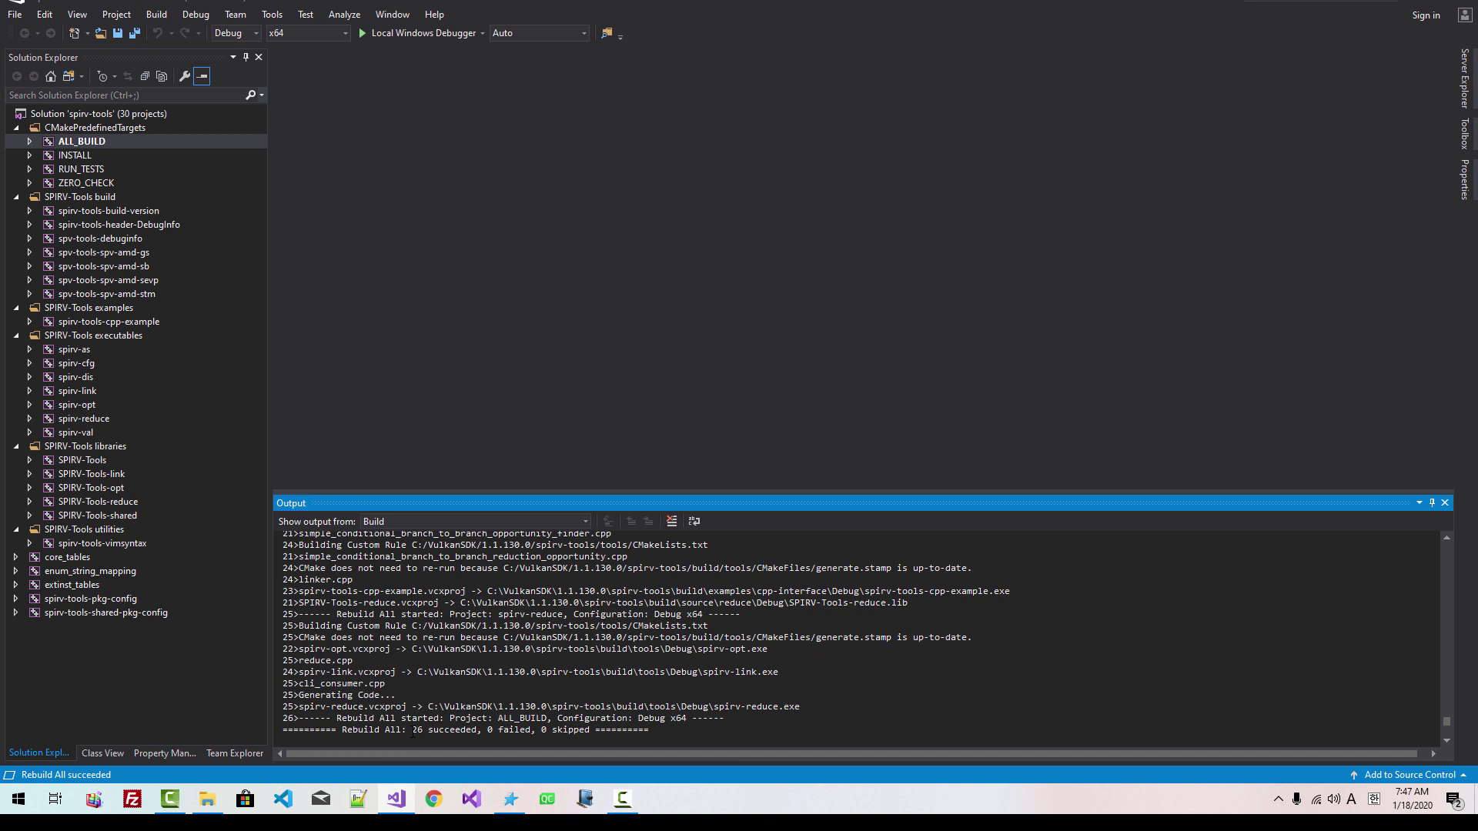
{"action": "left_click_drag", "start_coordinate": [412, 731], "coordinate": [466, 732]}
Set INSTALL as the startup project, rebuild it in the Debug x64 configuration, and check the rebuild summary.
{"action": "right_click", "coordinate": [70, 156]}
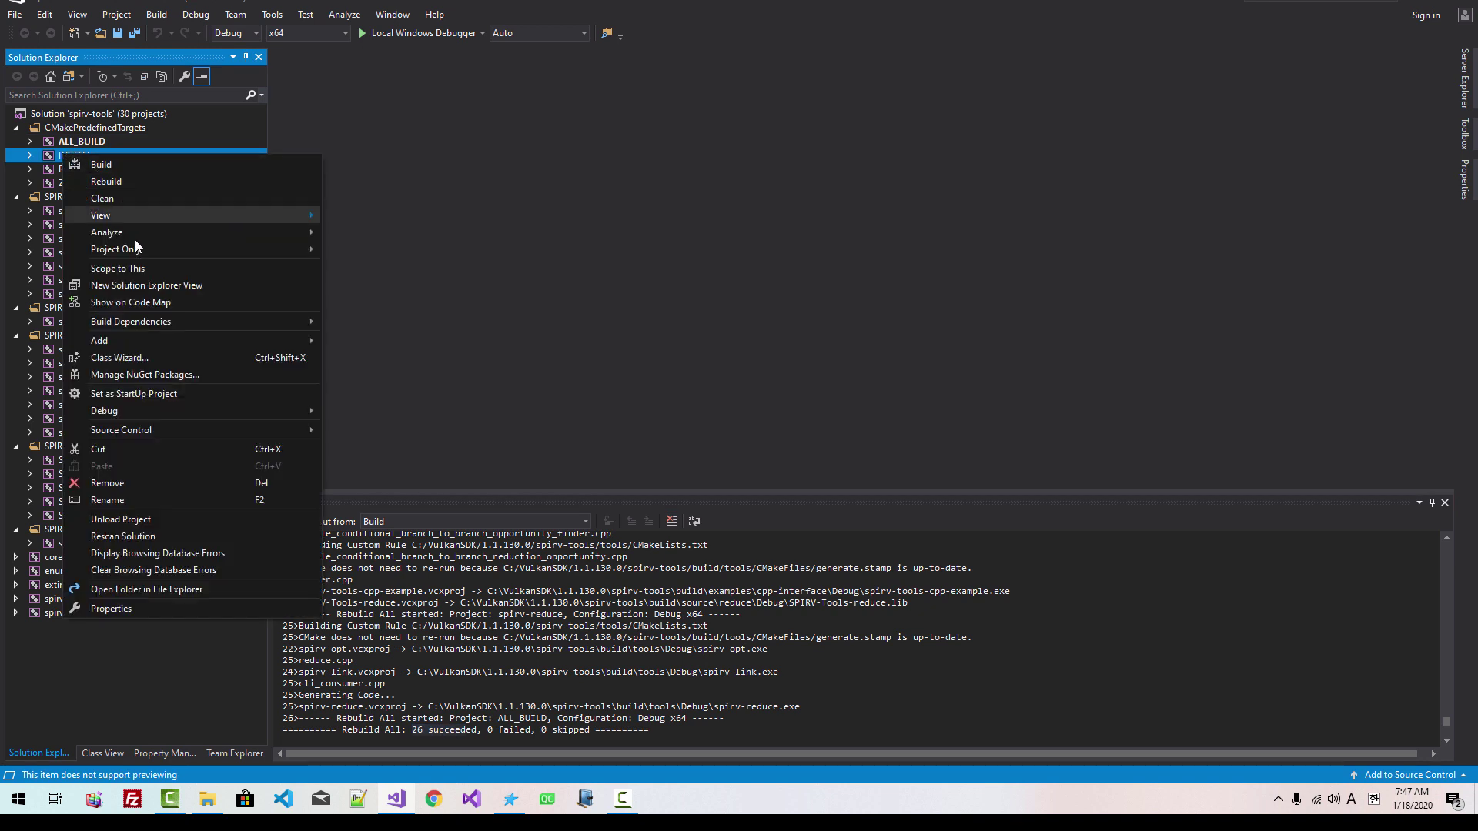
{"action": "left_click", "coordinate": [141, 393]}
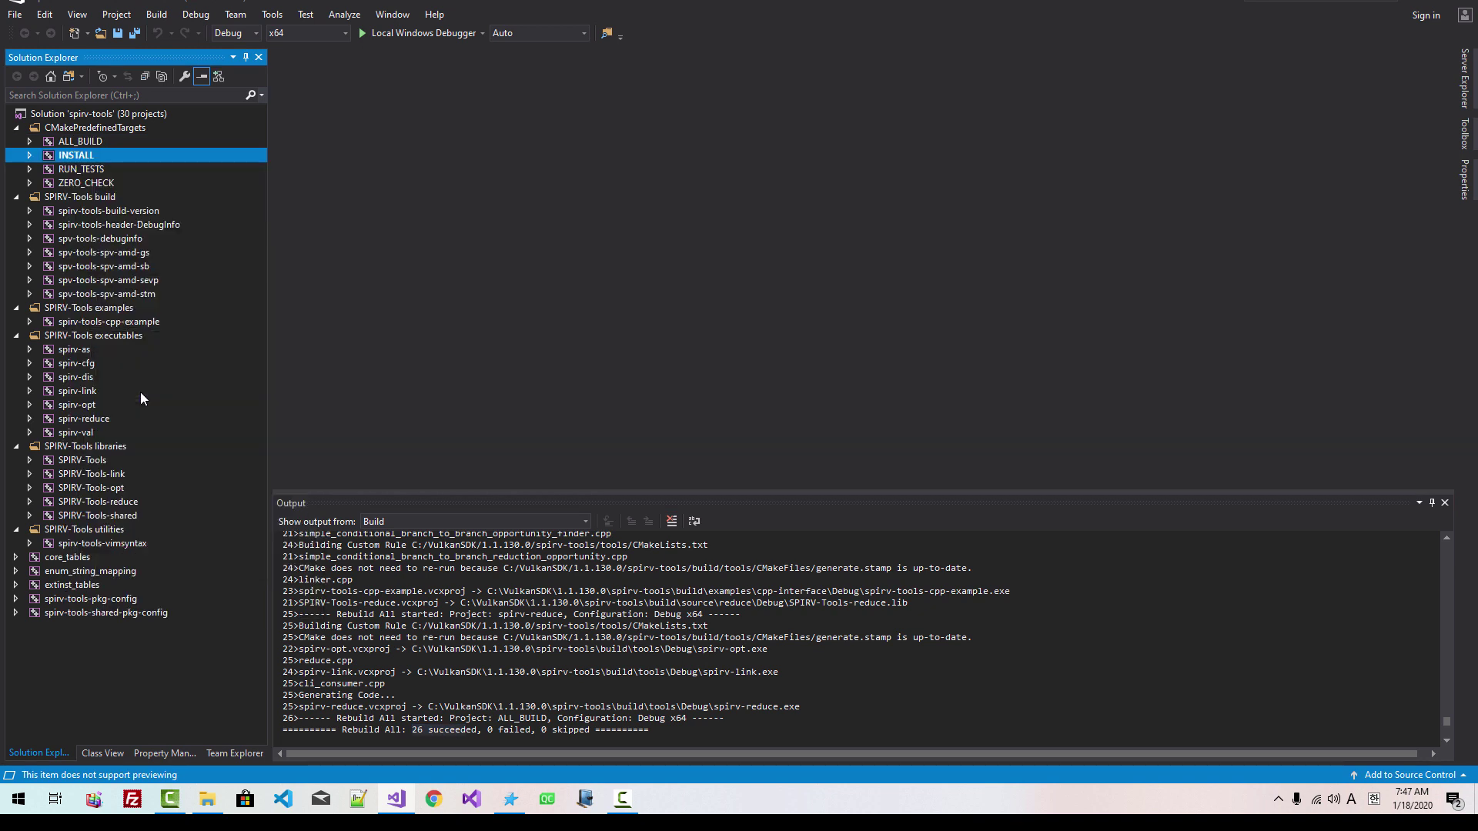
{"action": "right_click", "coordinate": [109, 155]}
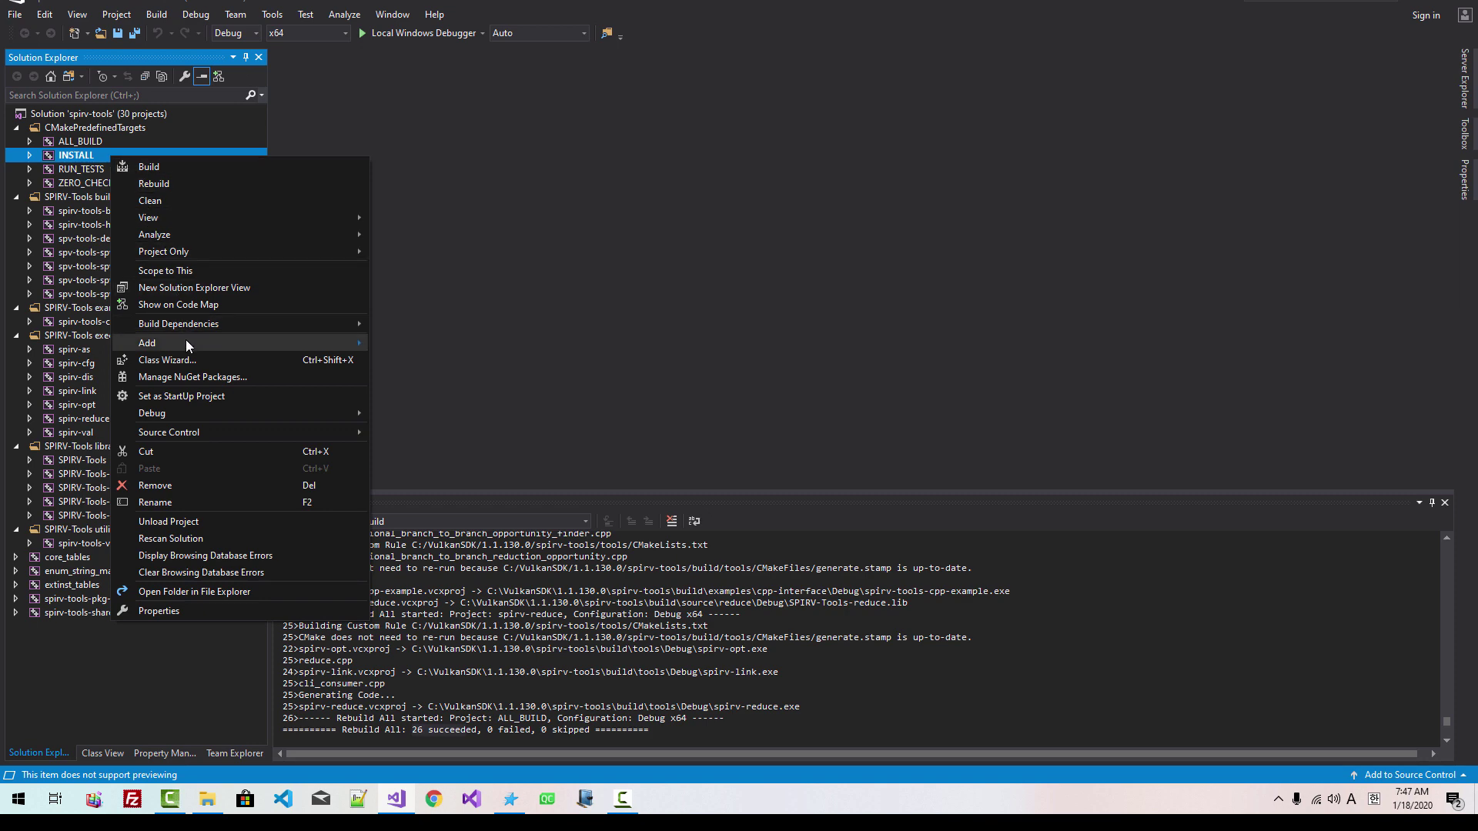
{"action": "left_click", "coordinate": [163, 190]}
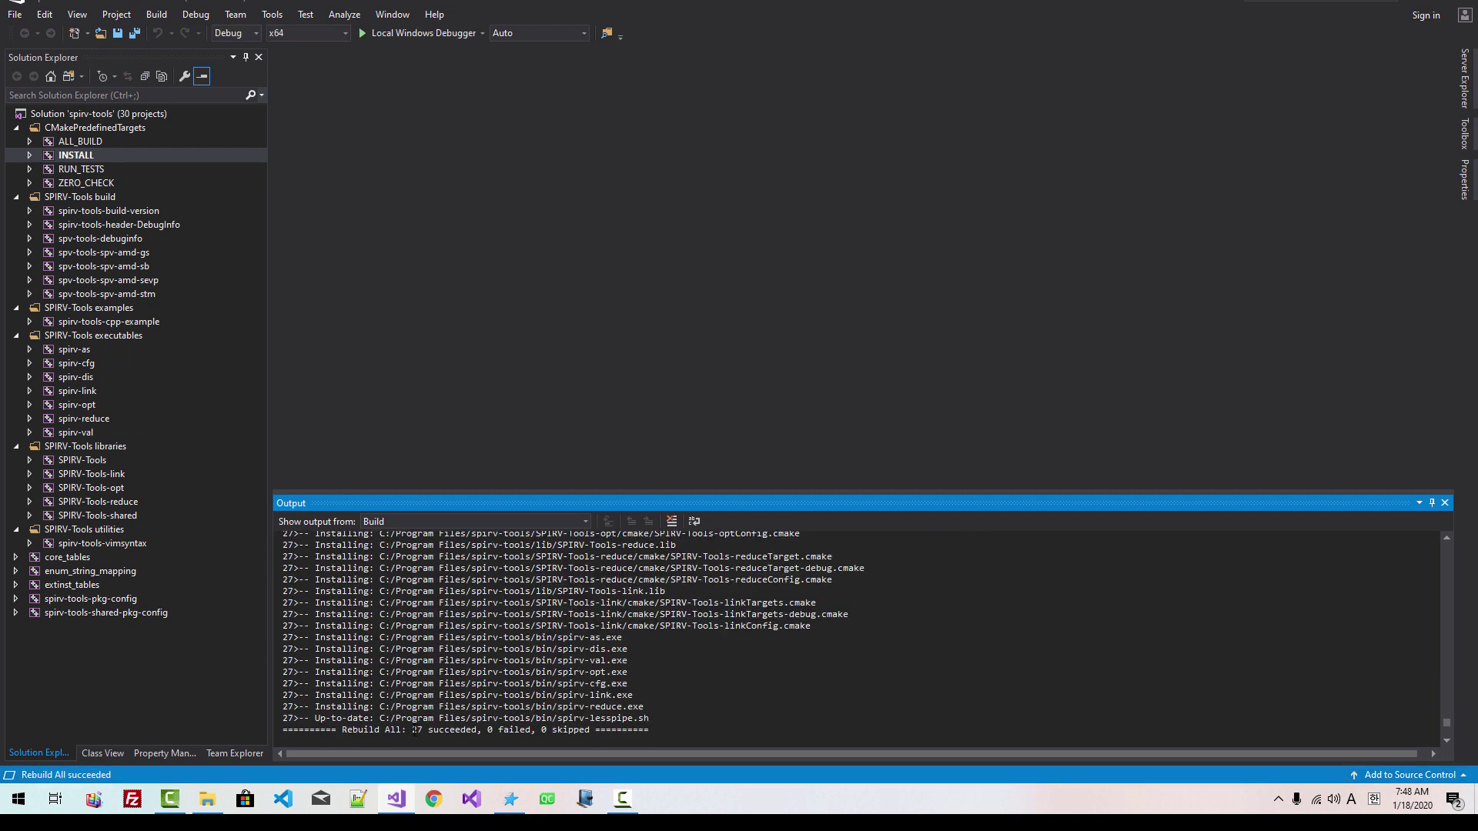
{"action": "left_click_drag", "start_coordinate": [414, 731], "coordinate": [524, 741]}
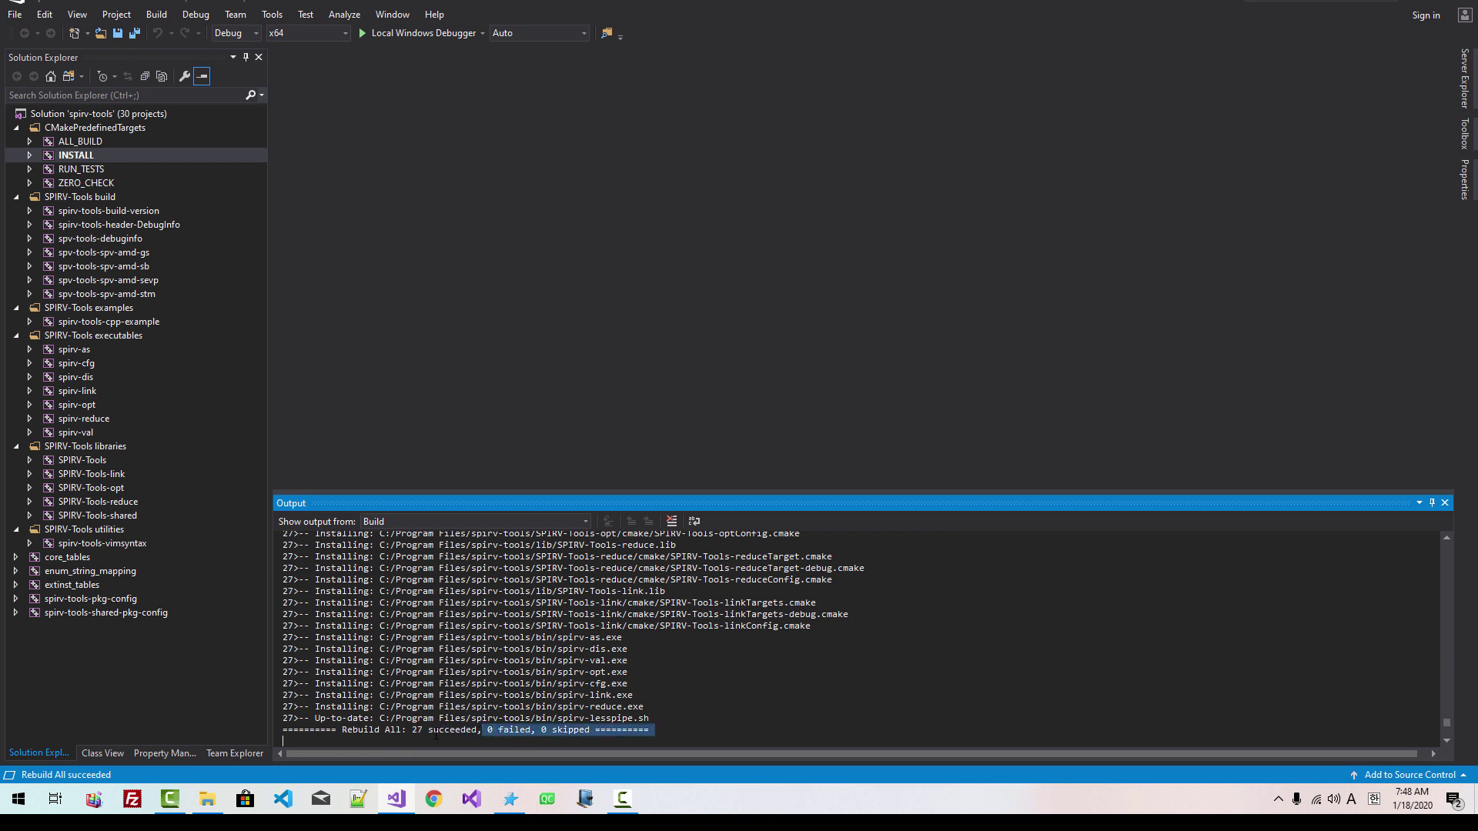
{"action": "double_click", "coordinate": [413, 731]}
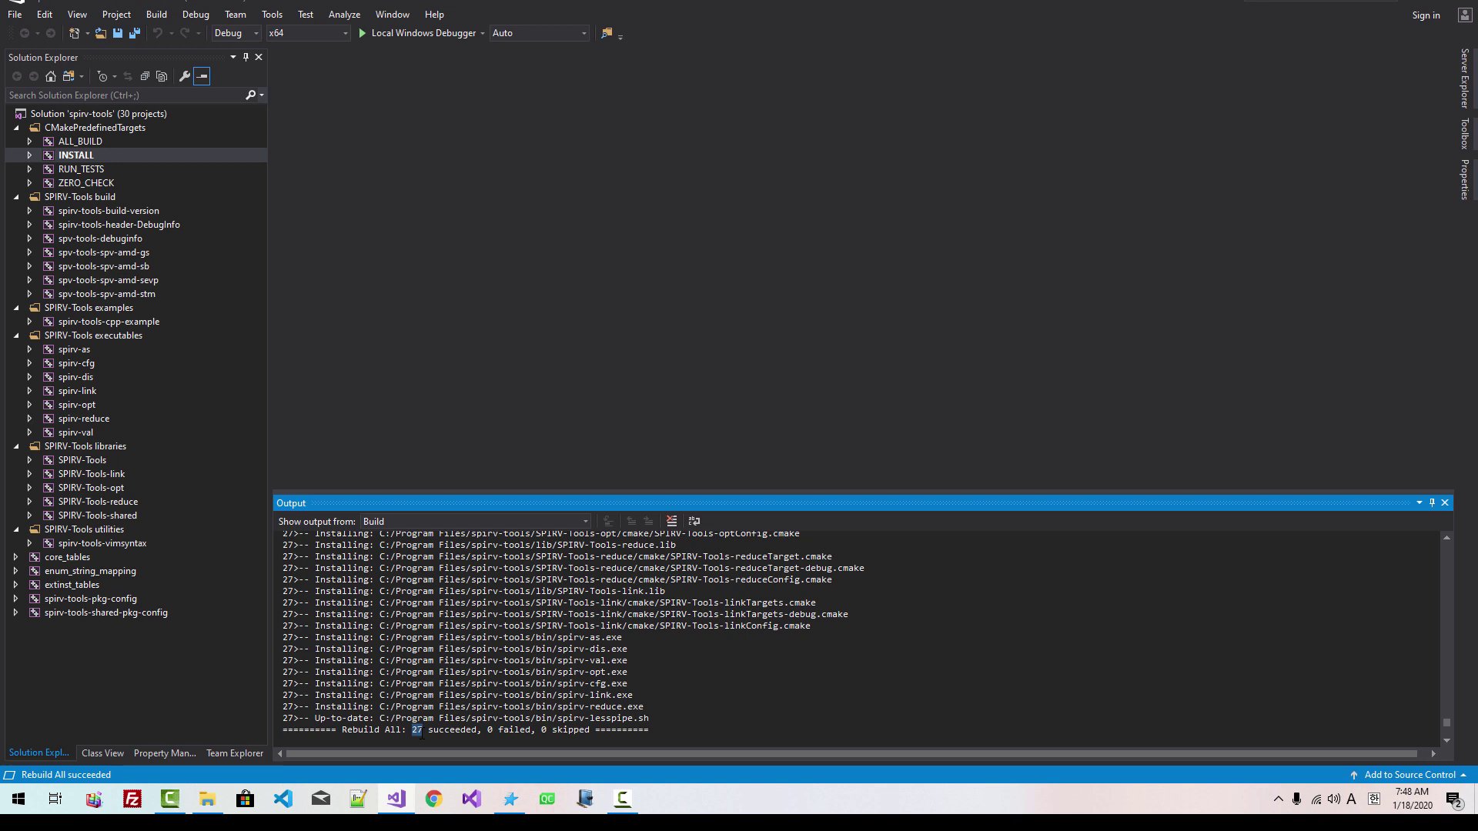
Switch the solution configuration to Release and set ALL_BUILD as the startup project.
{"action": "left_click", "coordinate": [255, 34]}
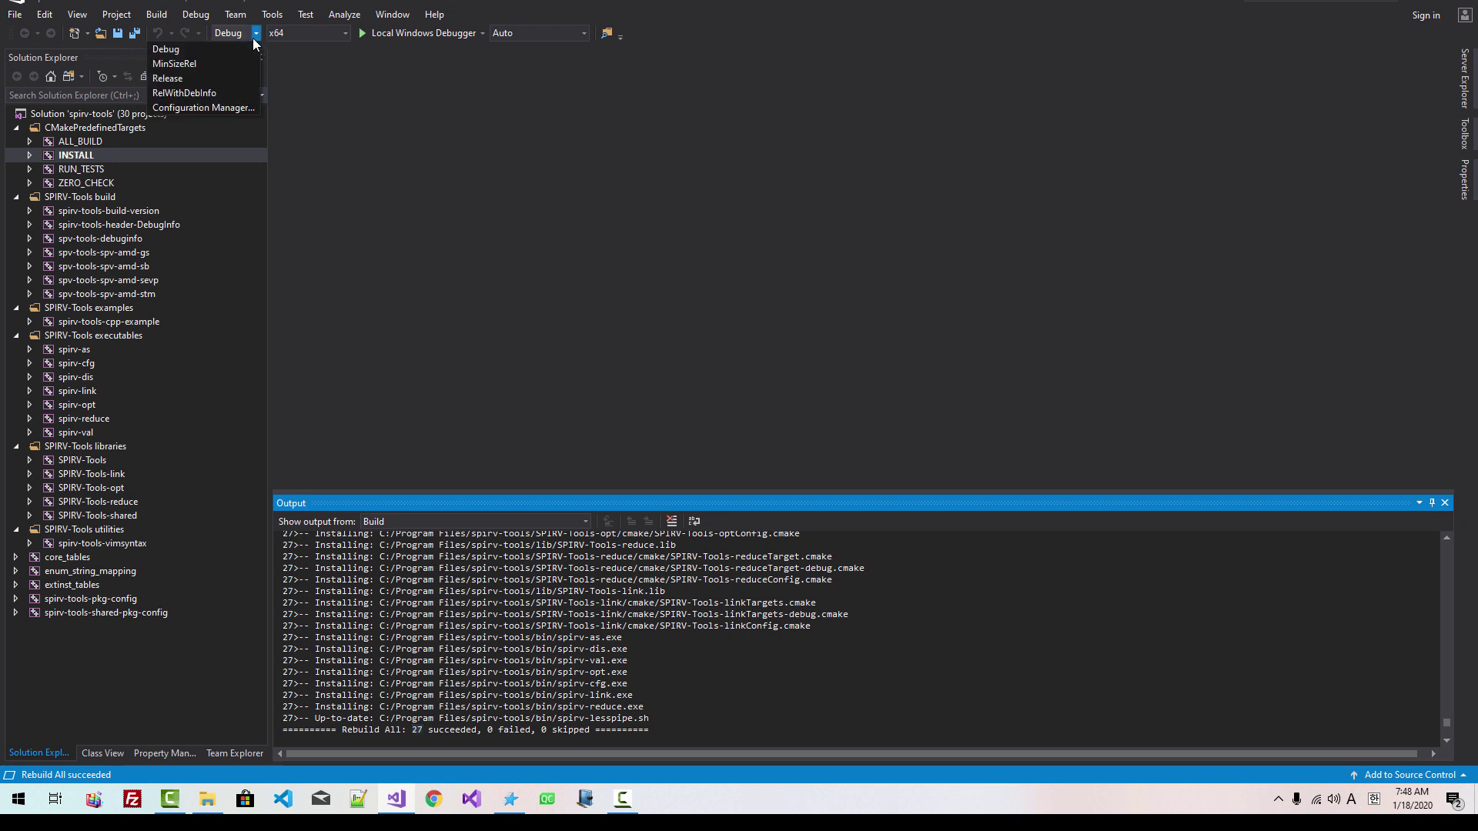
{"action": "left_click", "coordinate": [220, 76]}
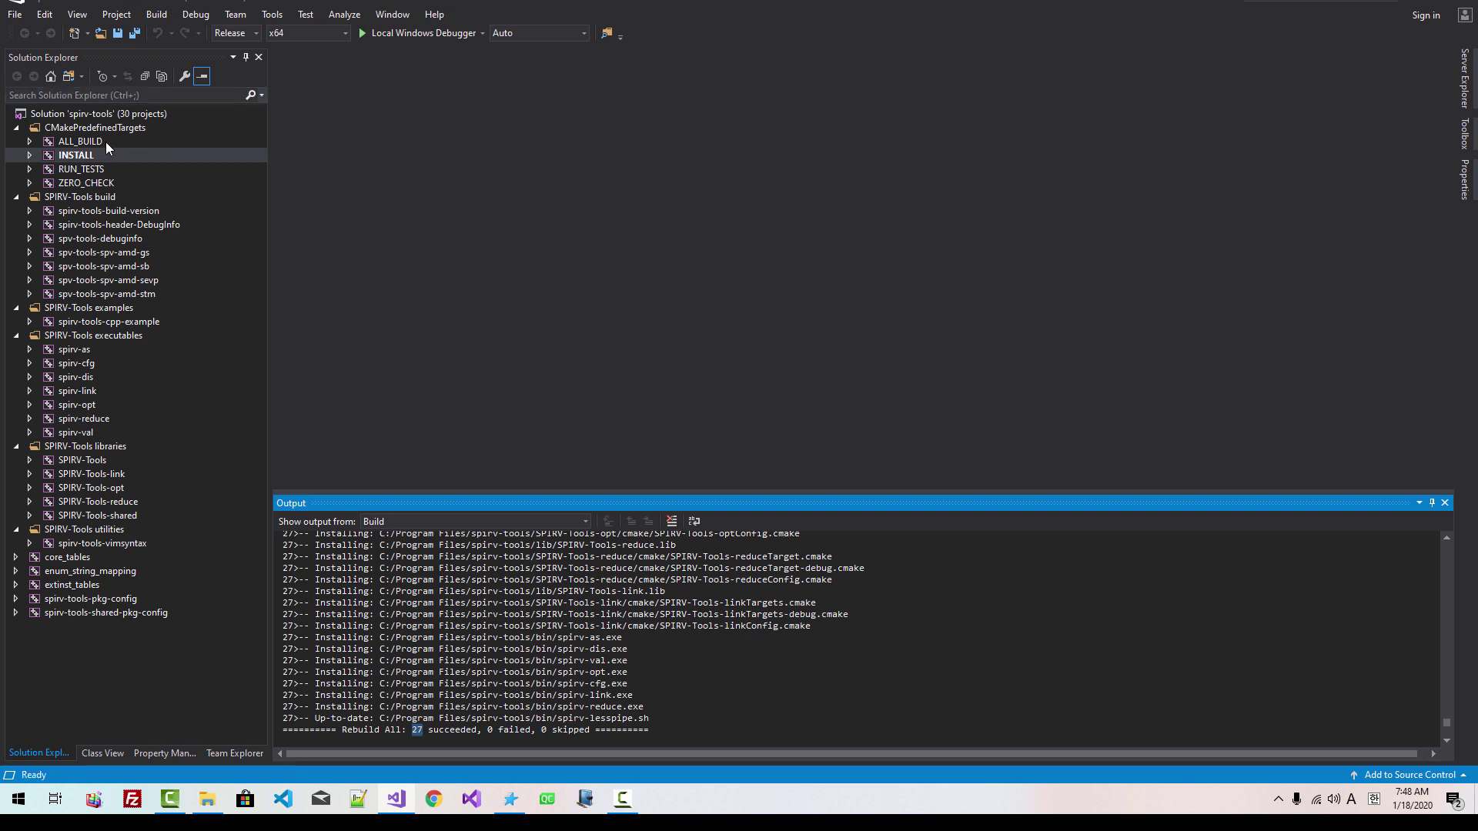
{"action": "left_click", "coordinate": [84, 142]}
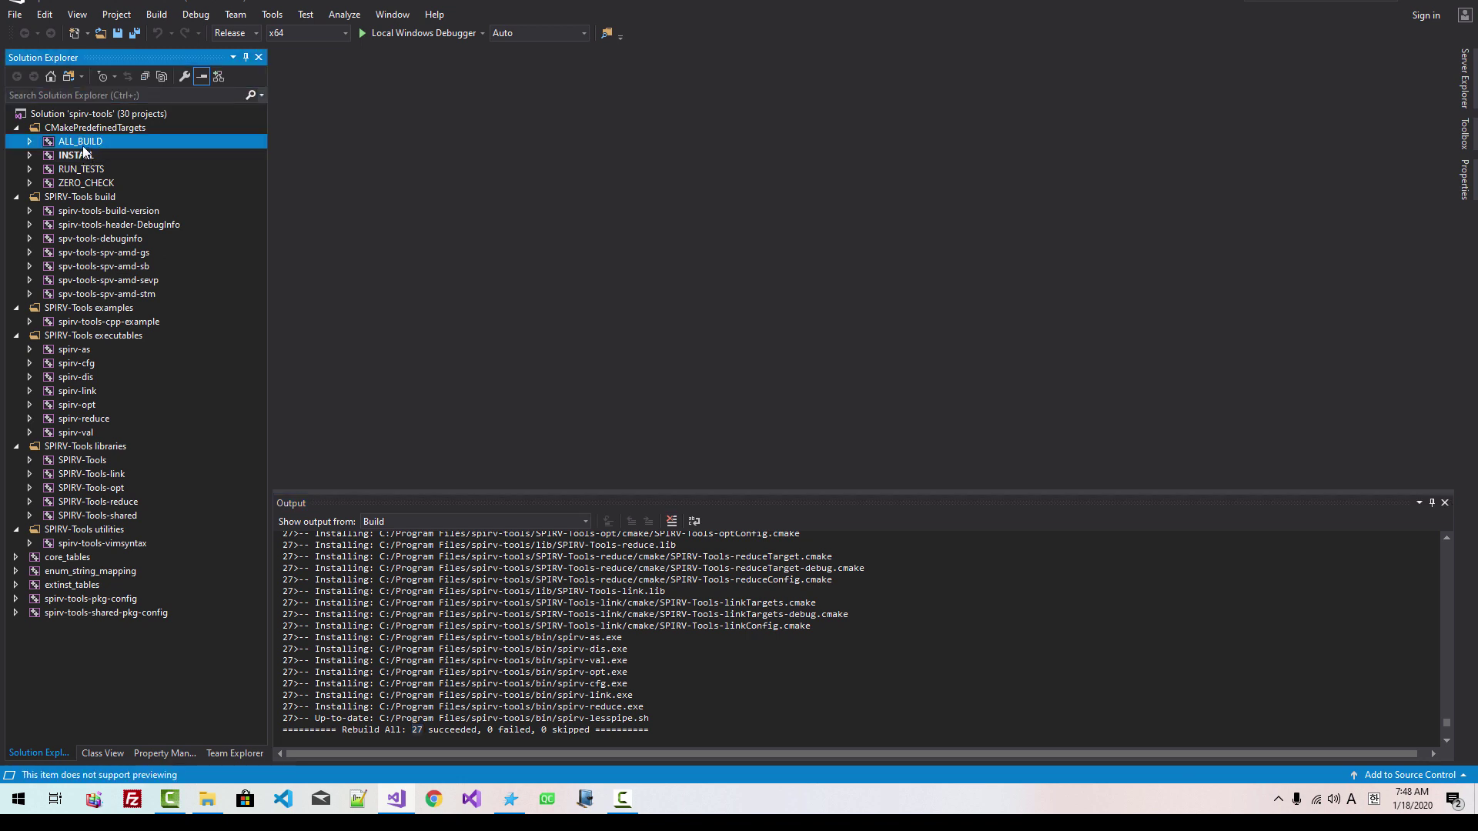
{"action": "right_click", "coordinate": [83, 144]}
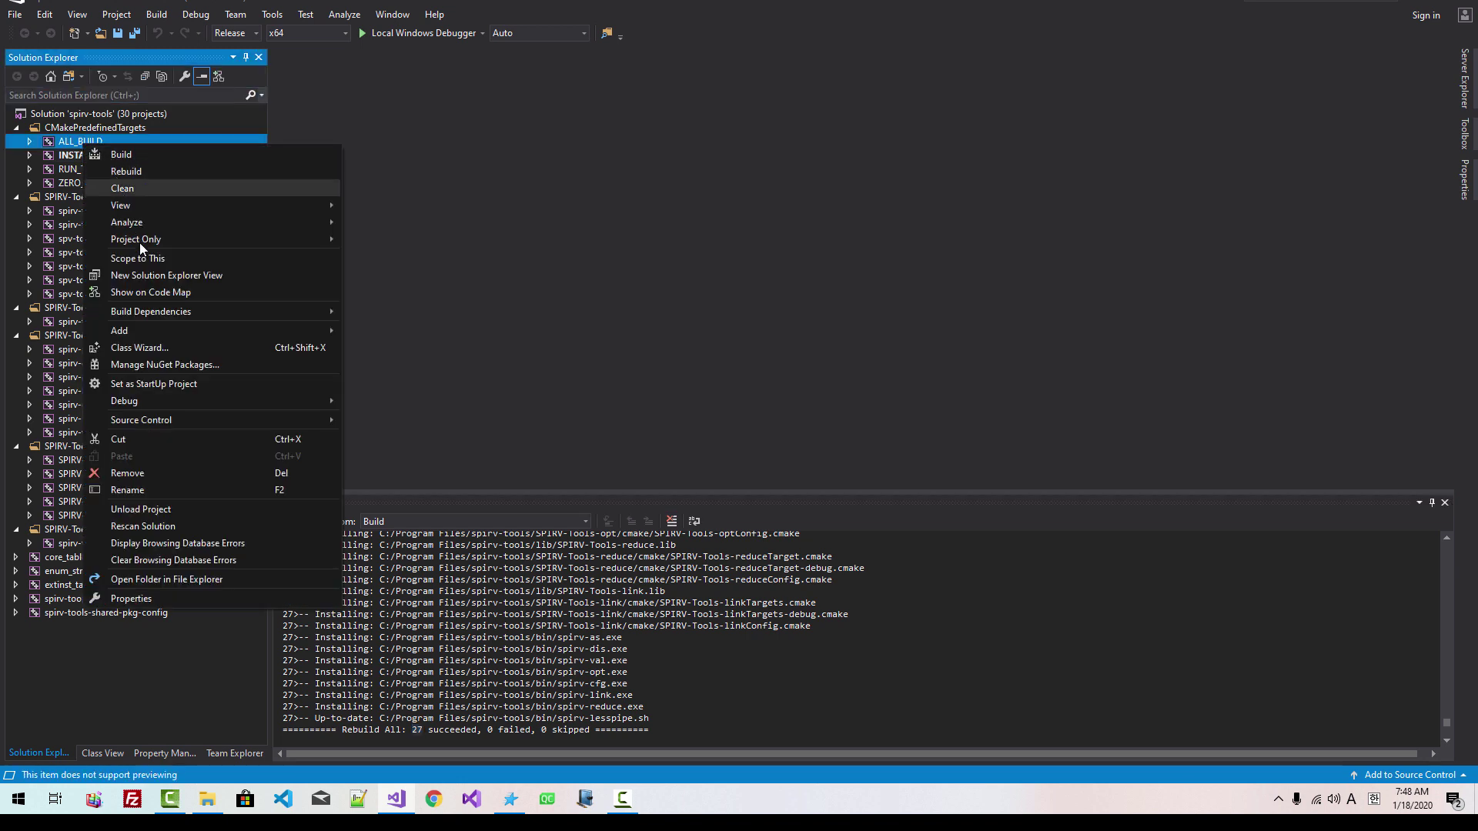
{"action": "left_click", "coordinate": [165, 384]}
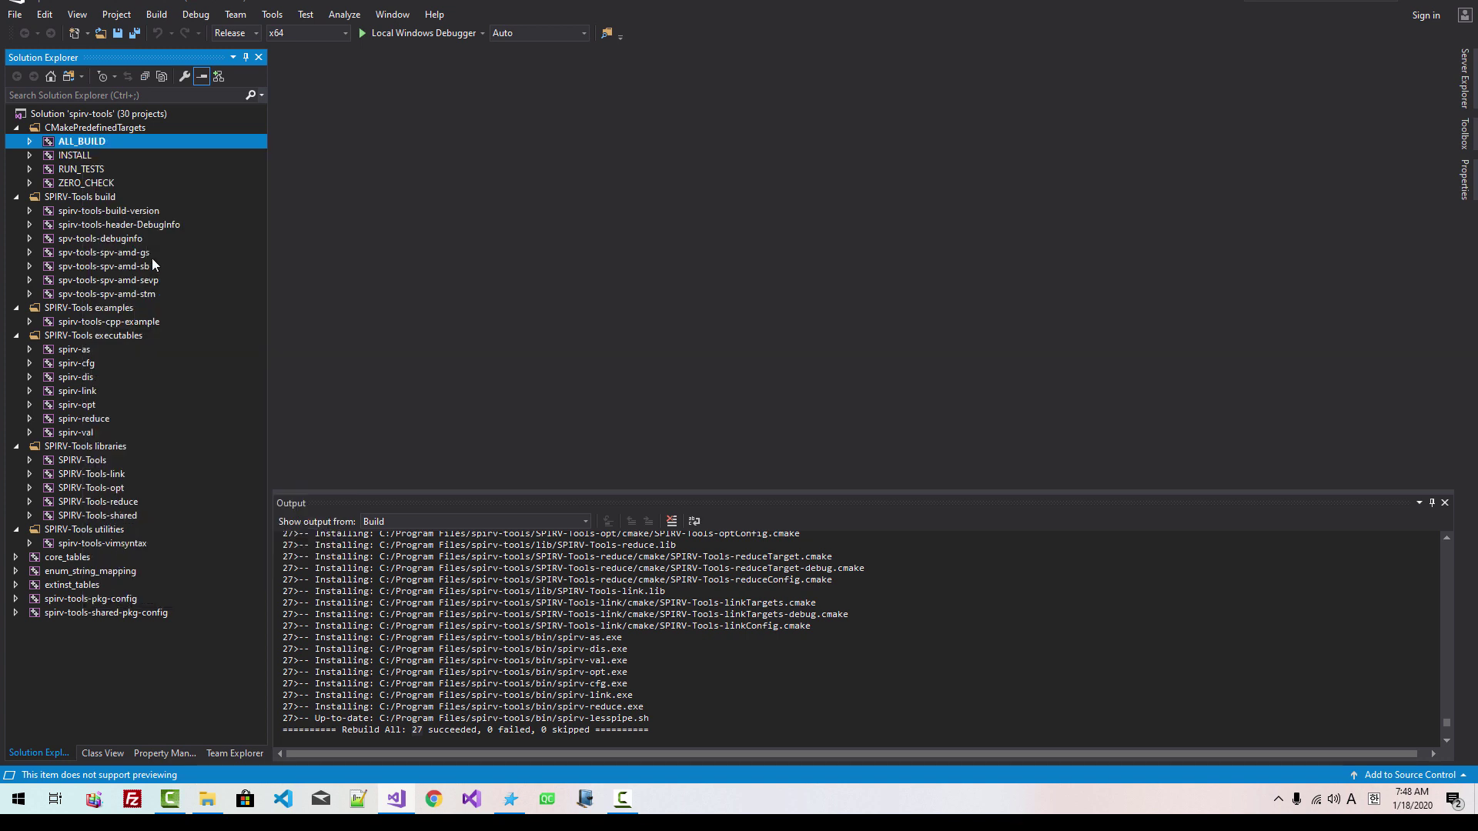
Rebuild the ALL_BUILD project in the Release x64 configuration and check the rebuild summary.
{"action": "right_click", "coordinate": [145, 142]}
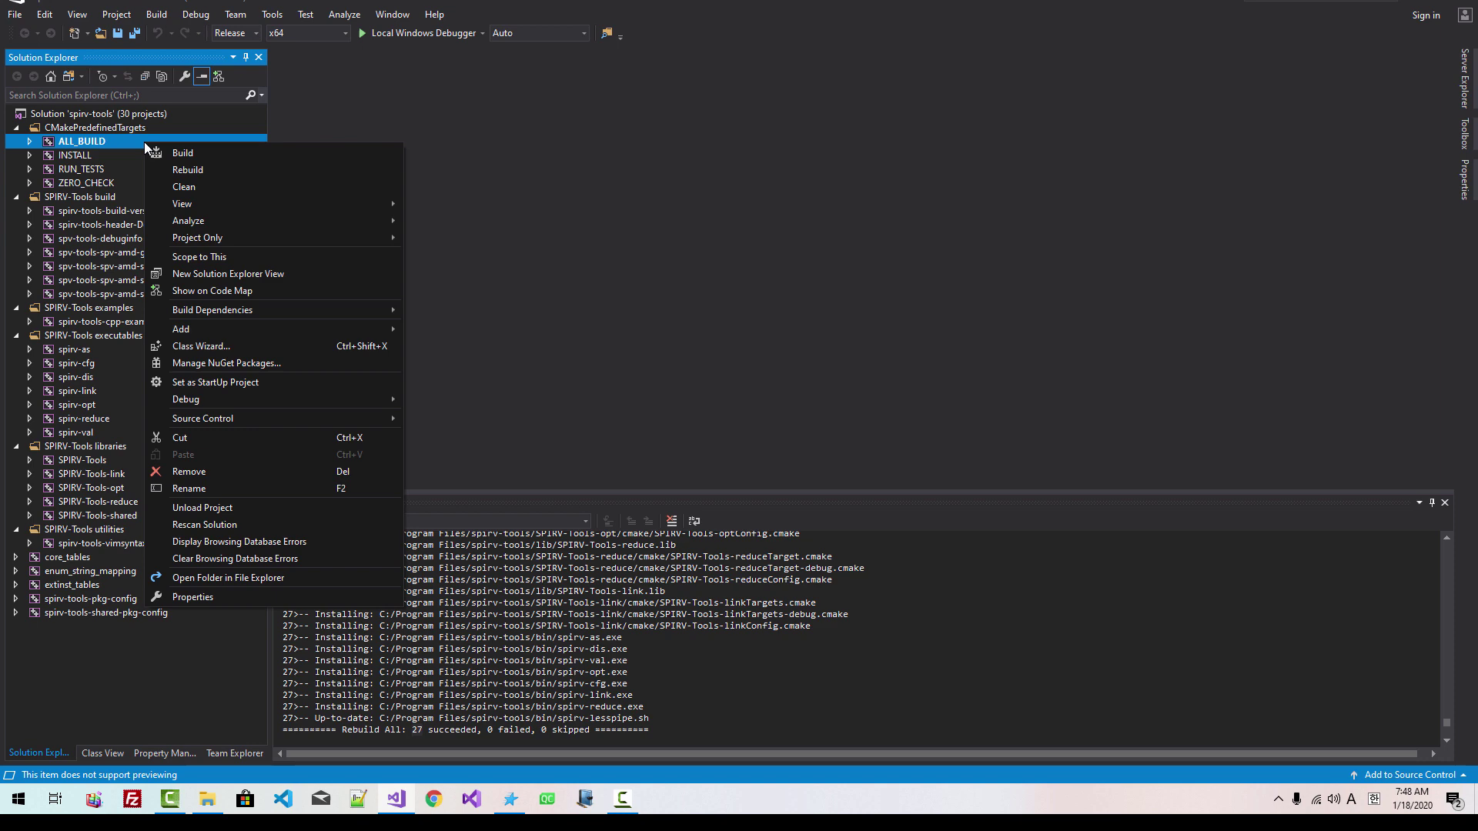
{"action": "left_click", "coordinate": [187, 170]}
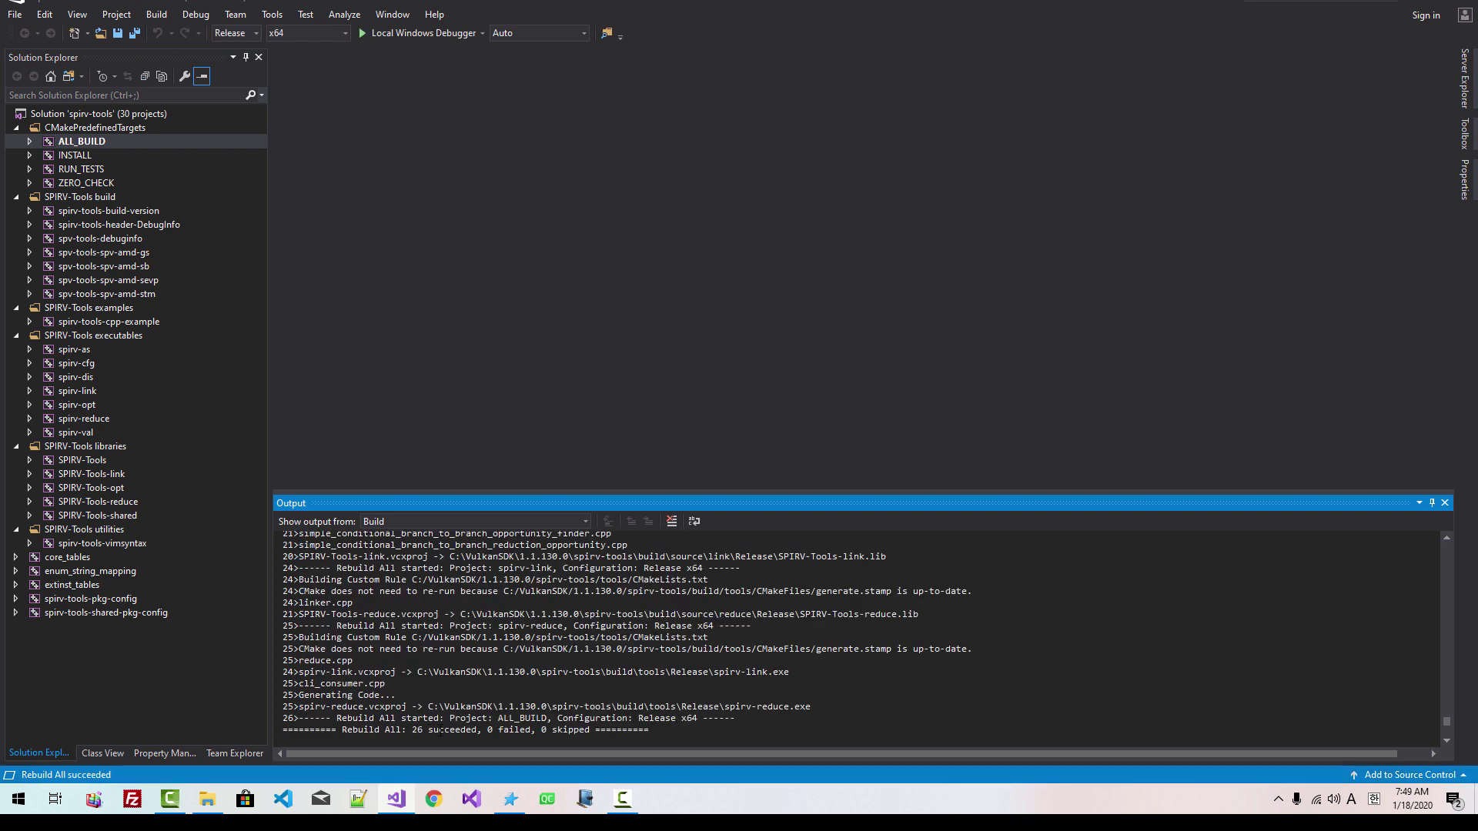
{"action": "left_click_drag", "start_coordinate": [411, 731], "coordinate": [476, 733]}
Set INSTALL as the startup project, rebuild it in the Release x64 configuration, and check the rebuild summary.
{"action": "right_click", "coordinate": [80, 155]}
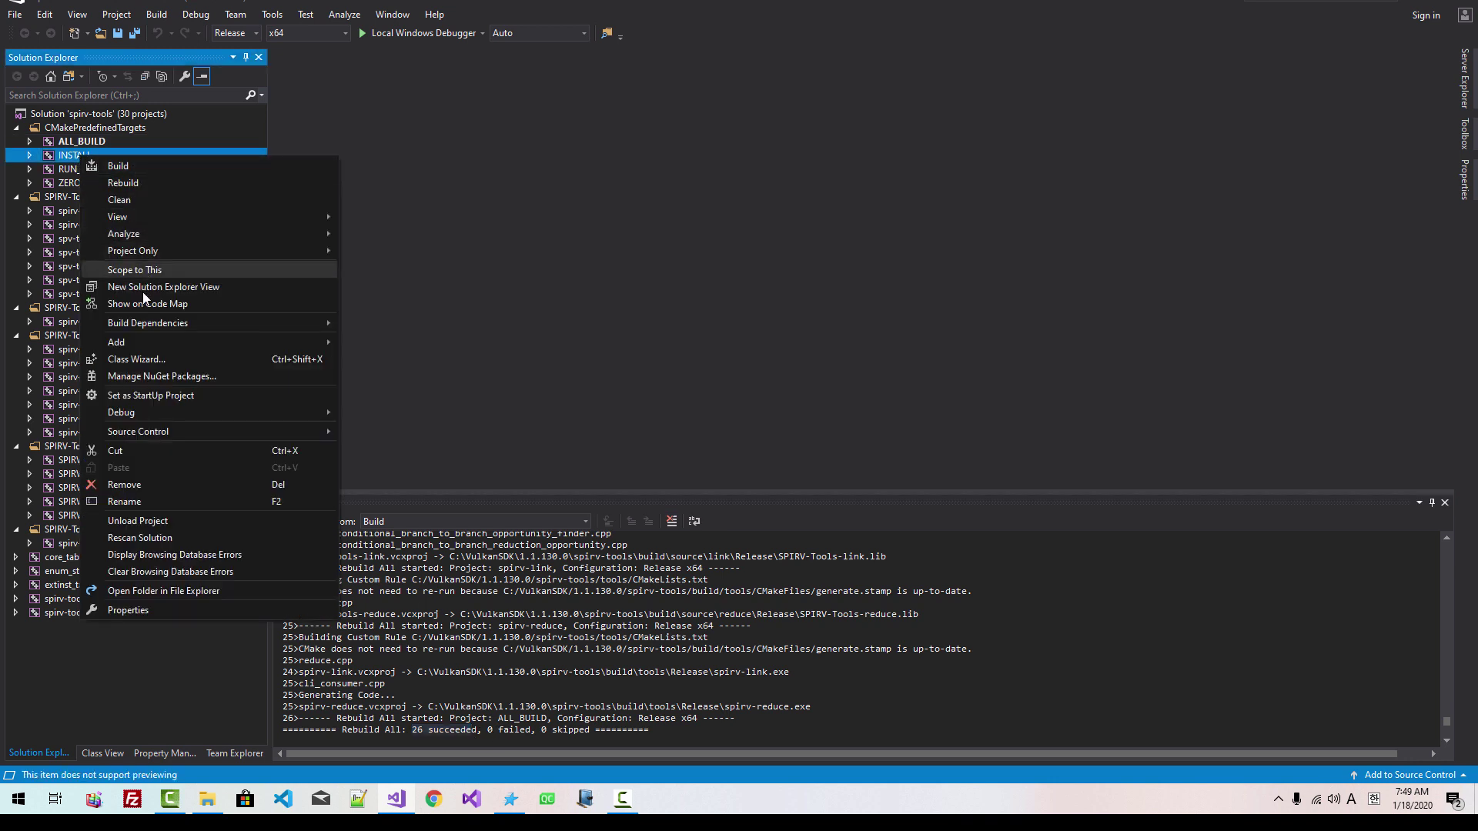
{"action": "left_click", "coordinate": [151, 396]}
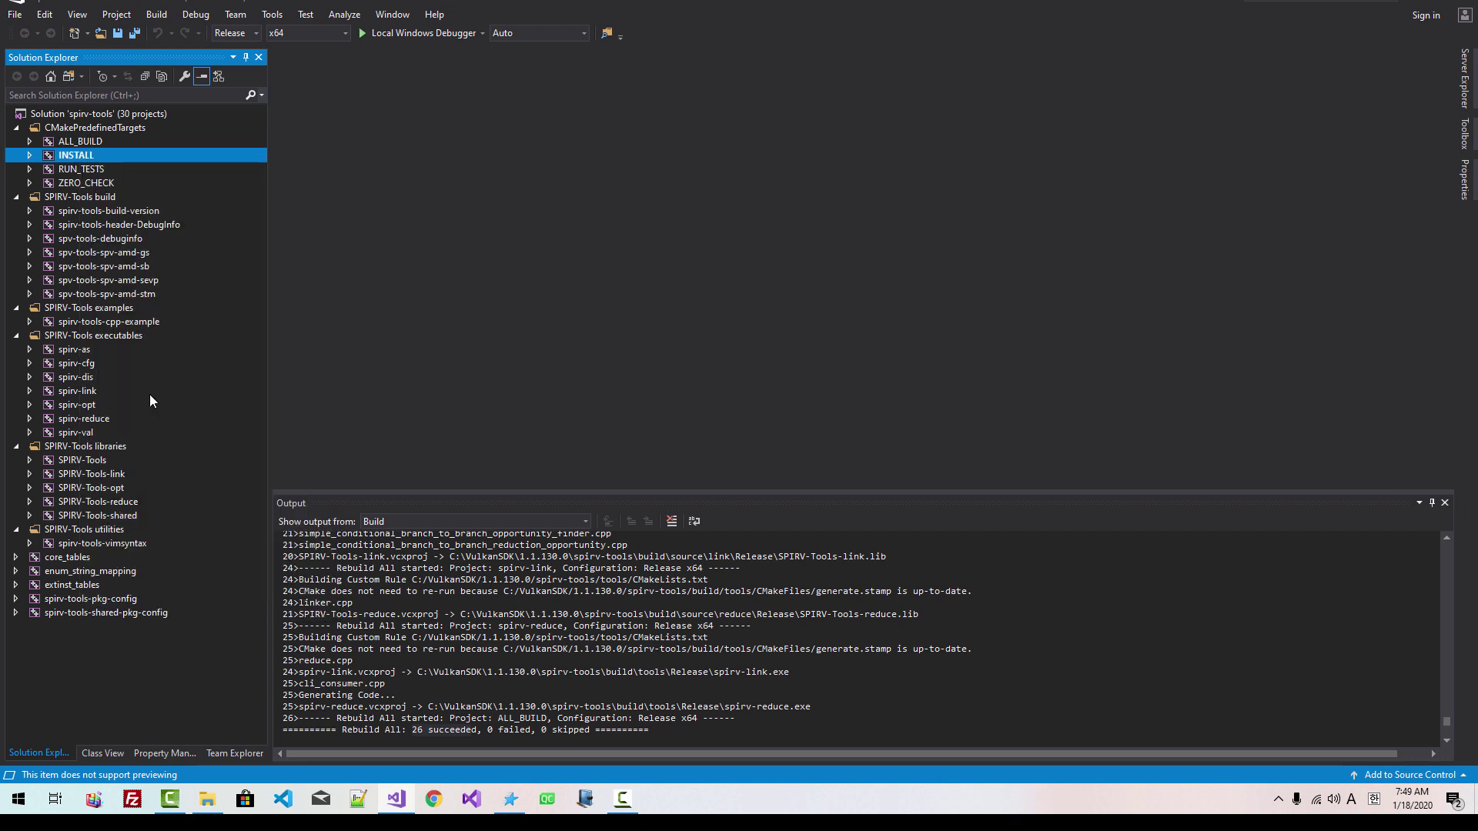
{"action": "right_click", "coordinate": [145, 155]}
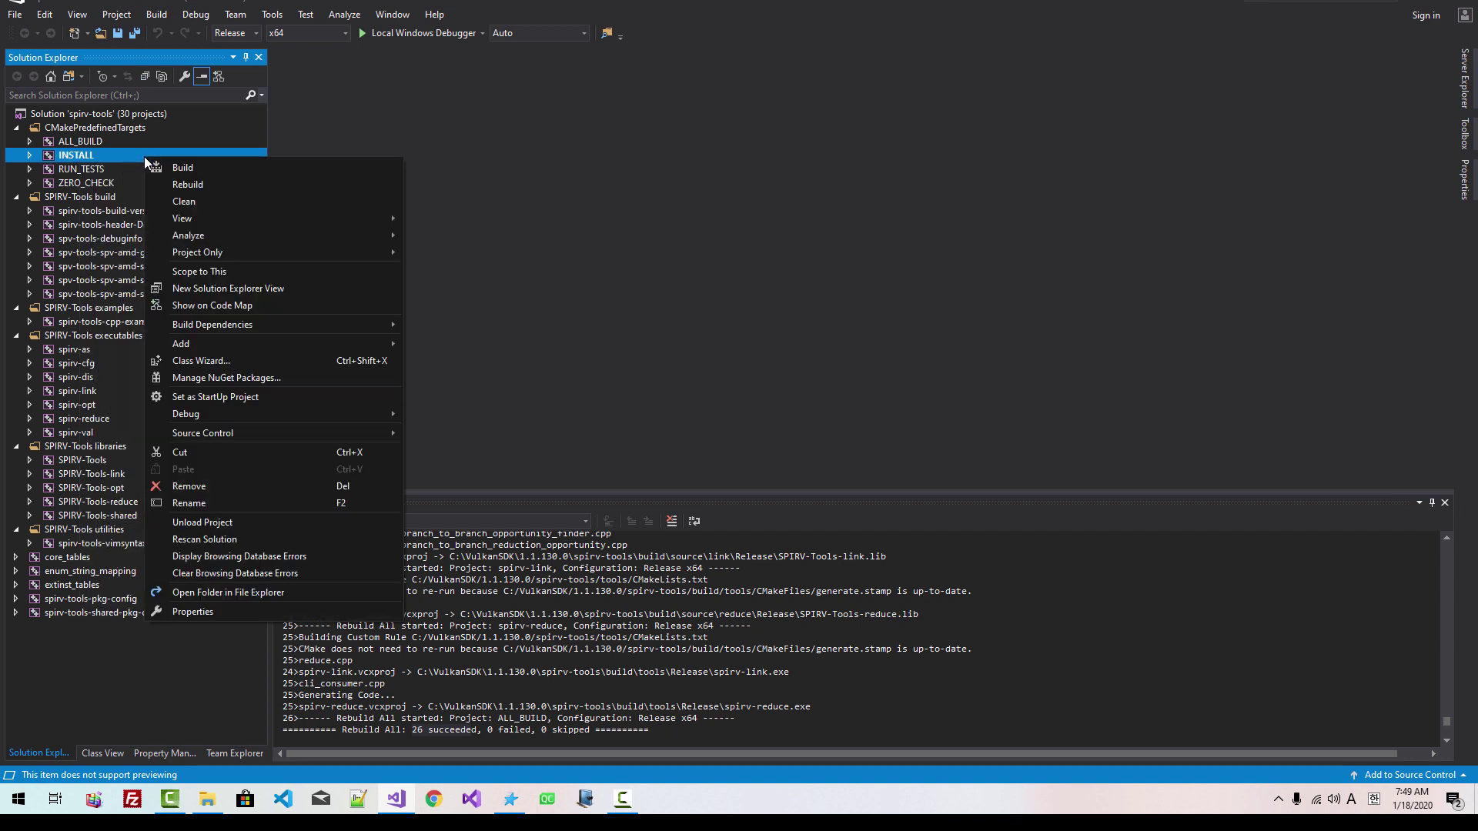
{"action": "left_click", "coordinate": [180, 183]}
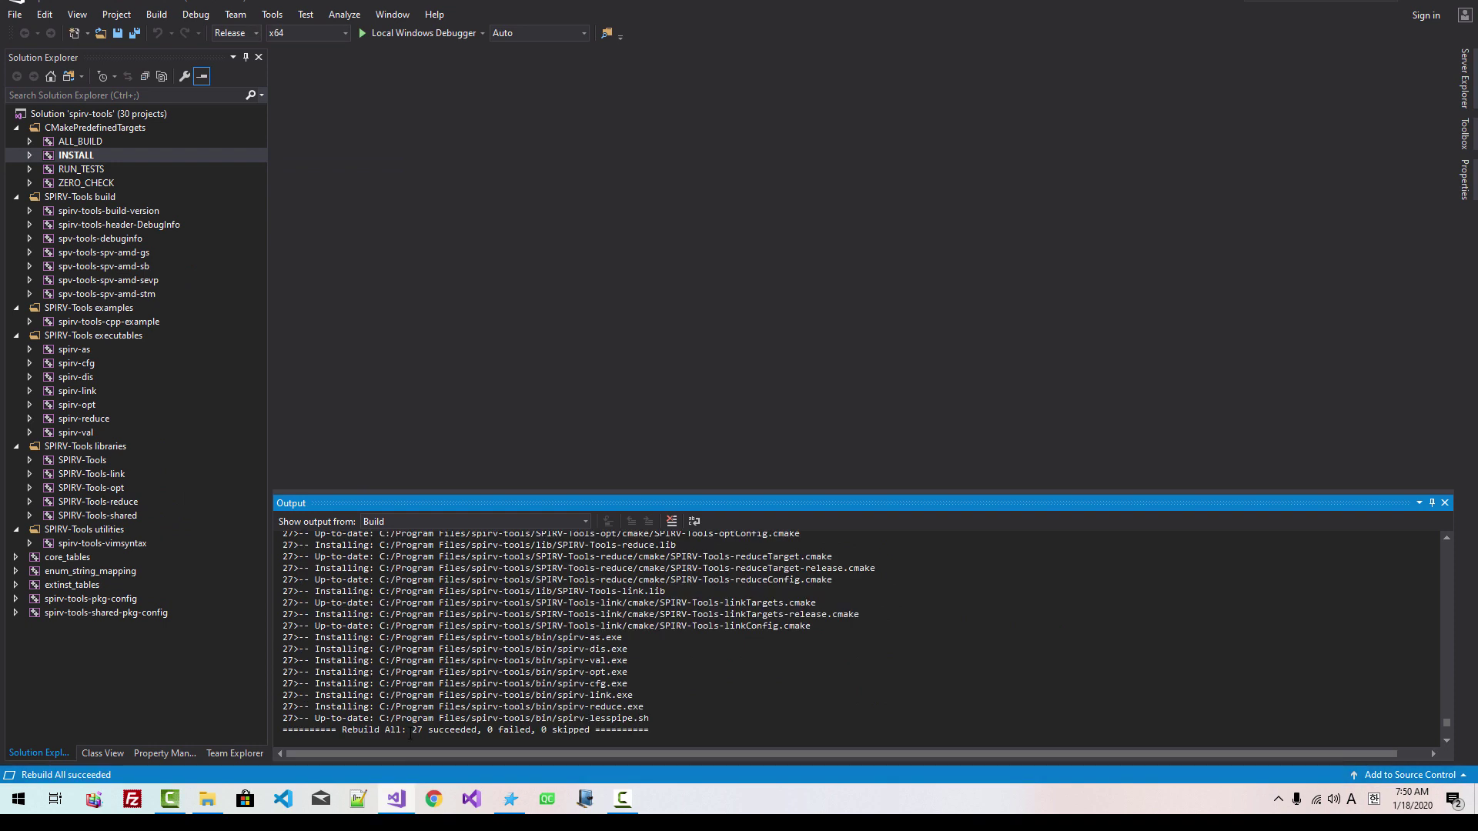
{"action": "left_click_drag", "start_coordinate": [410, 736], "coordinate": [464, 735]}
Switch to File Explorer, open the Samples folder in C:\VulkanSDK\1.1.130.0, and copy its path.
{"action": "left_click", "coordinate": [207, 800]}
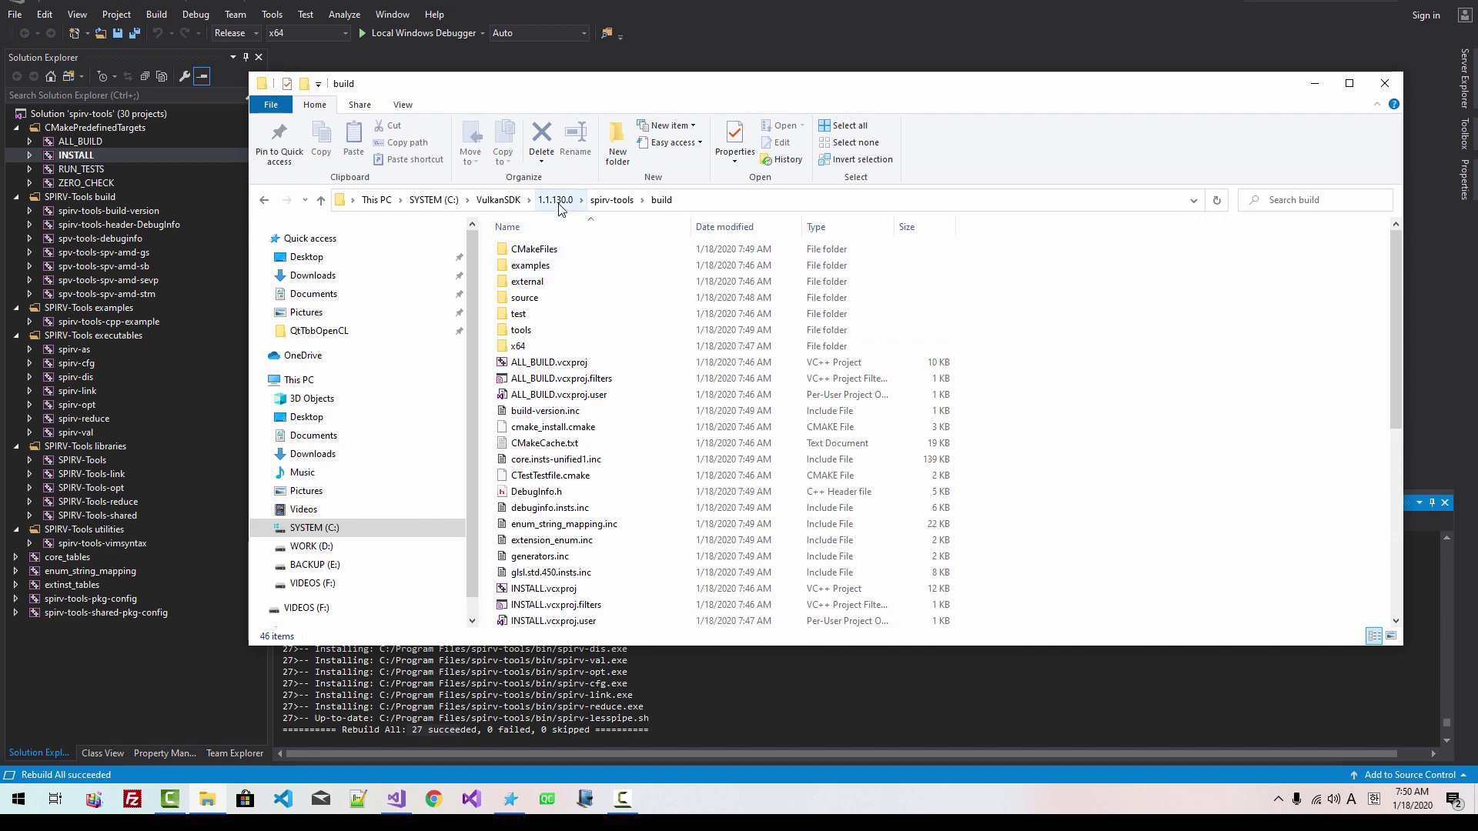
{"action": "left_click", "coordinate": [557, 201]}
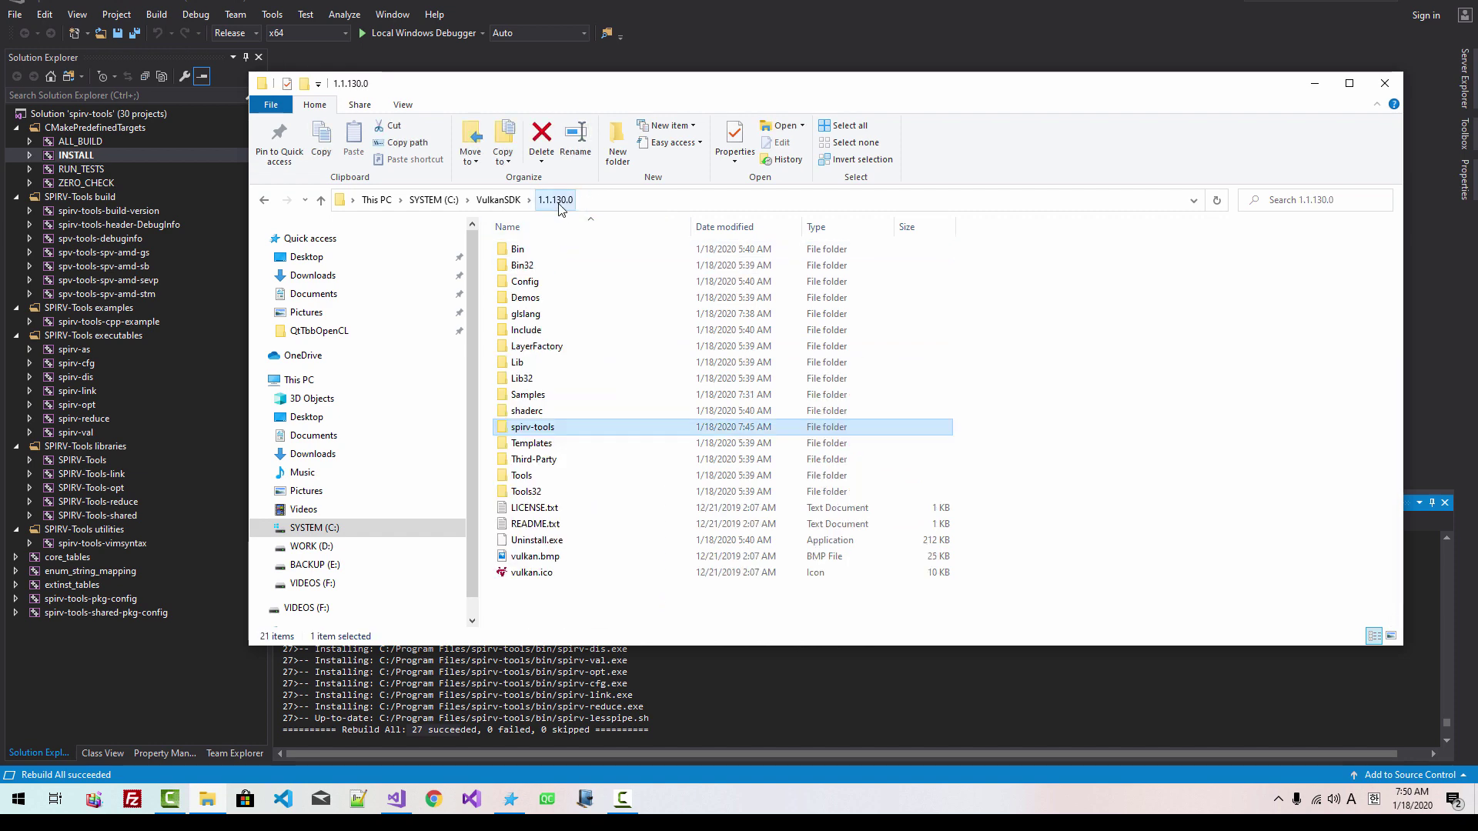
{"action": "double_click", "coordinate": [539, 395]}
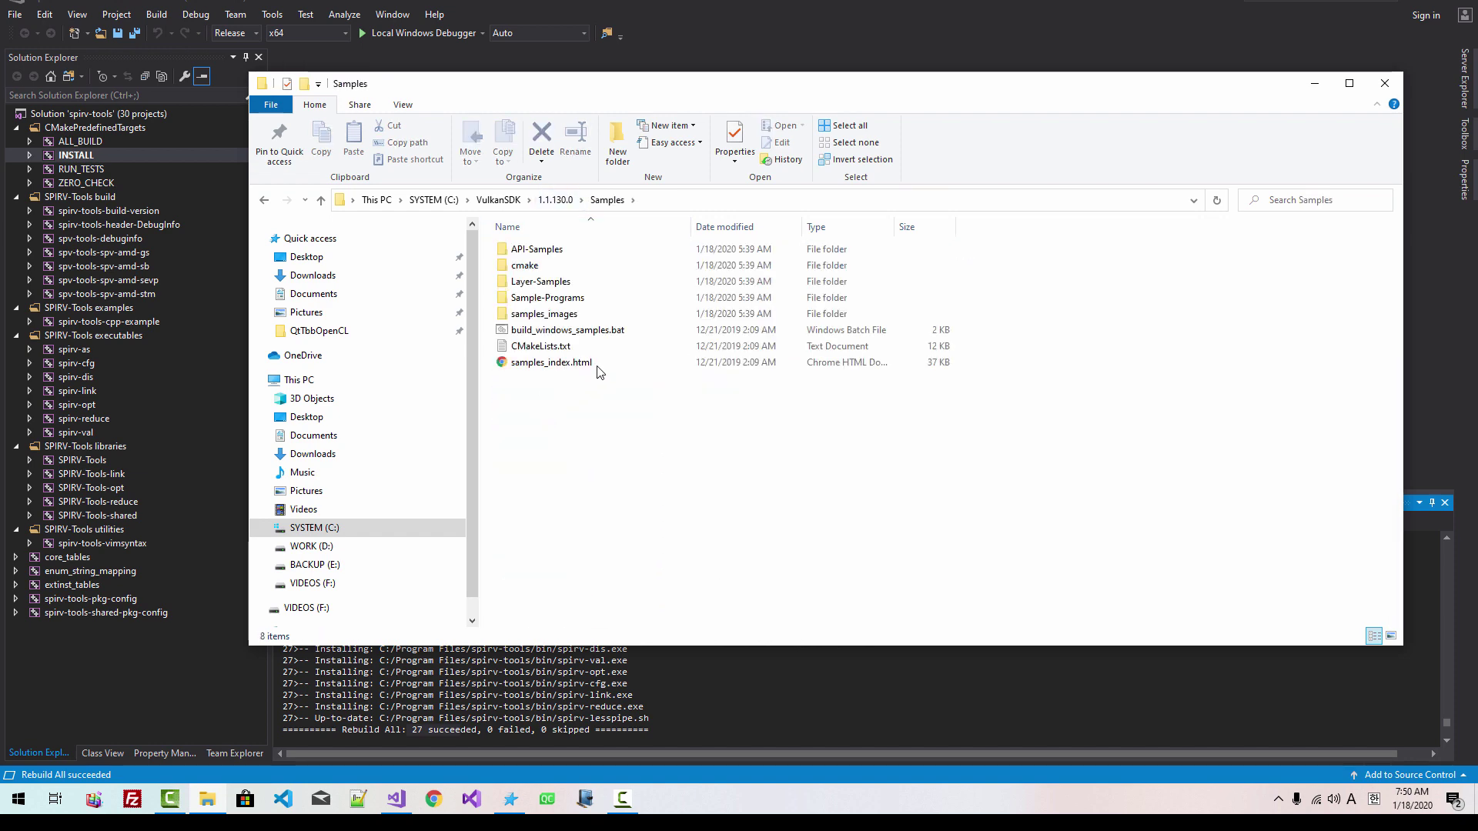
{"action": "left_click", "coordinate": [658, 205]}
{"action": "key", "text": "ctrl+c"}
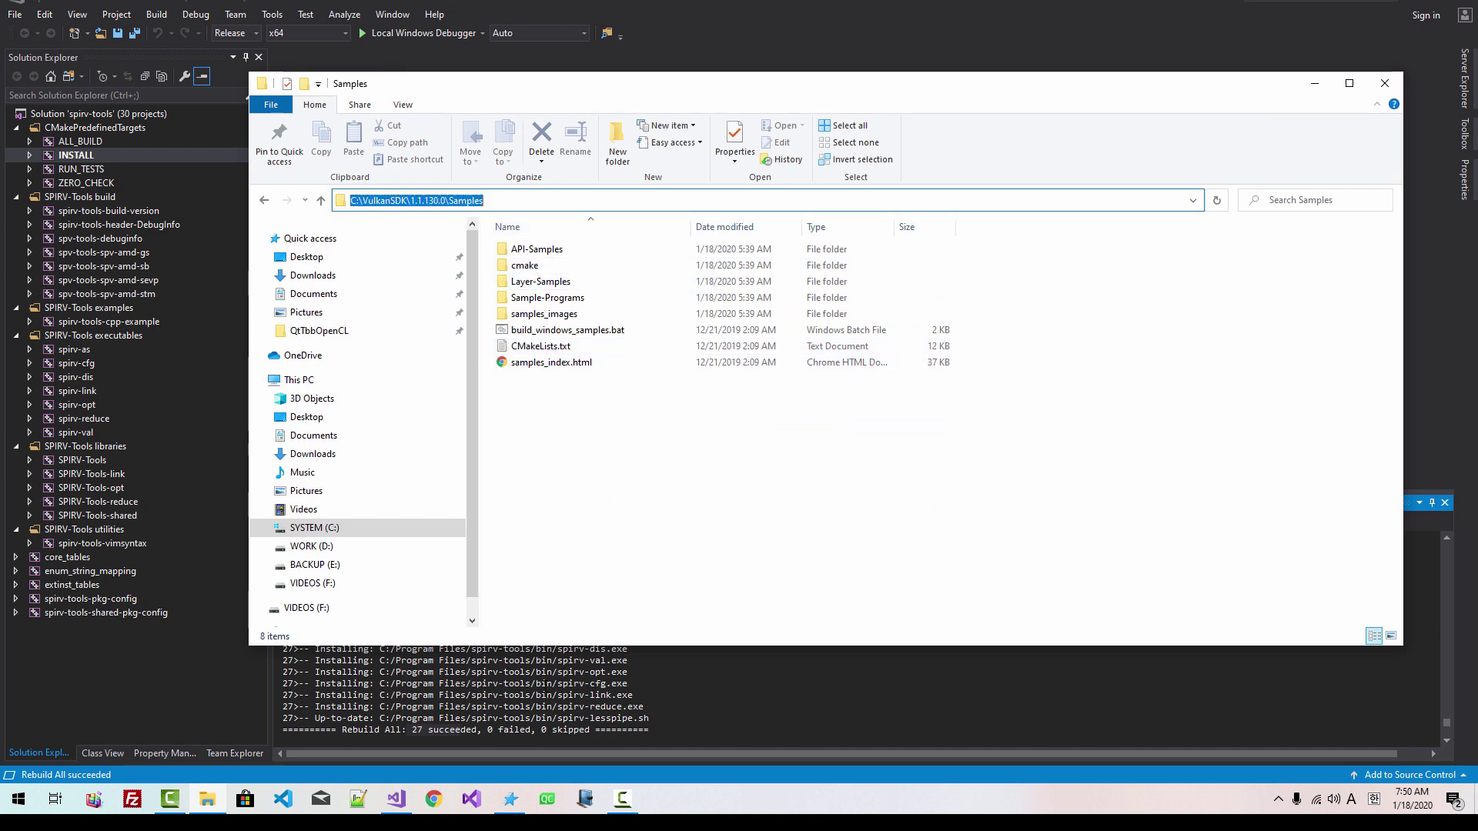
Switch to the x64 Native Tools Command Prompt, go to C:\VulkanSDK\1.1.130.0\Samples, create a build folder, and enter it.
{"action": "key", "text": "alt+Tab"}
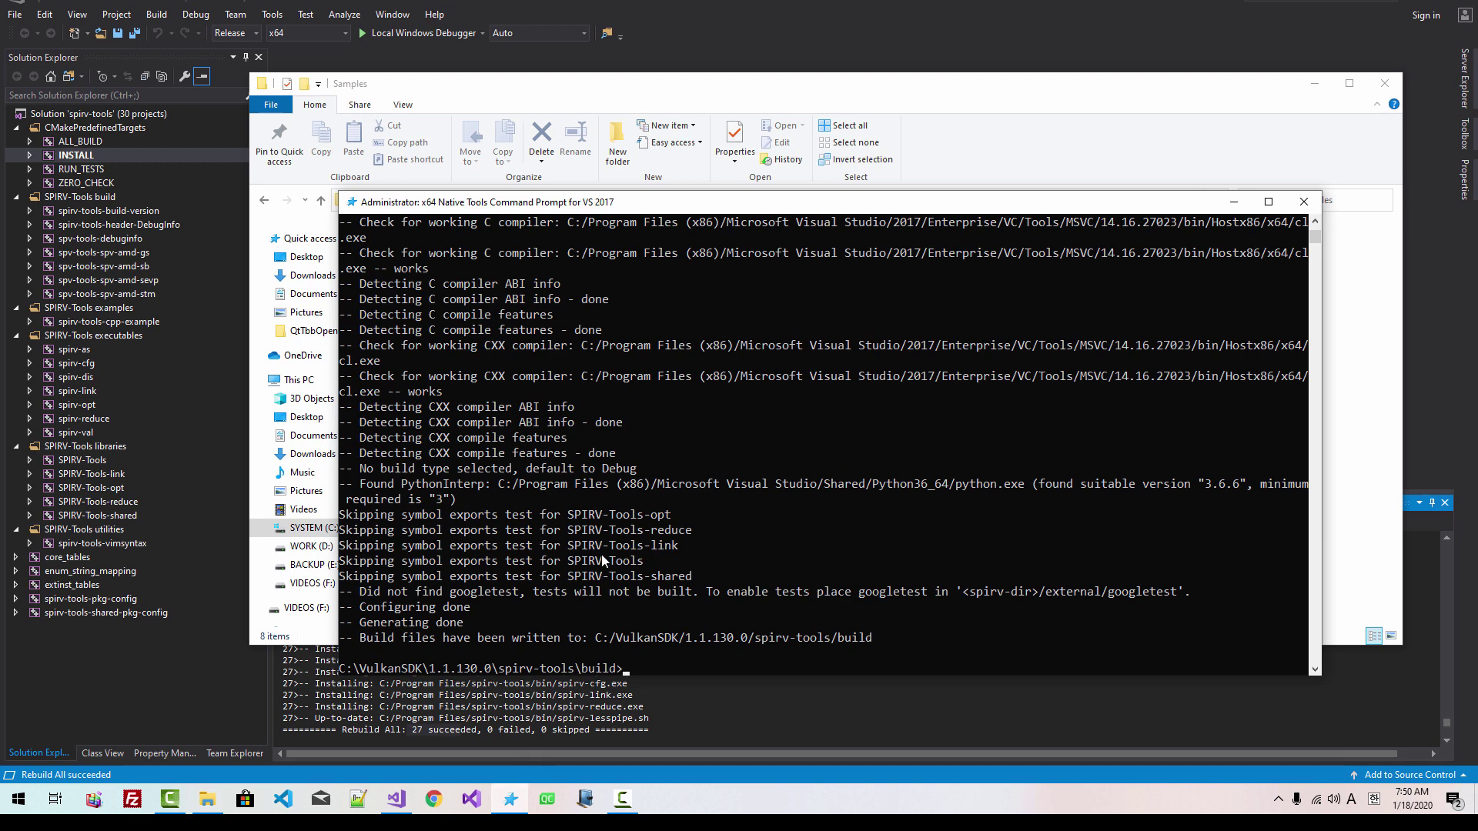
{"action": "type", "text": "cd"}
{"action": "key", "text": "ctrl+v"}
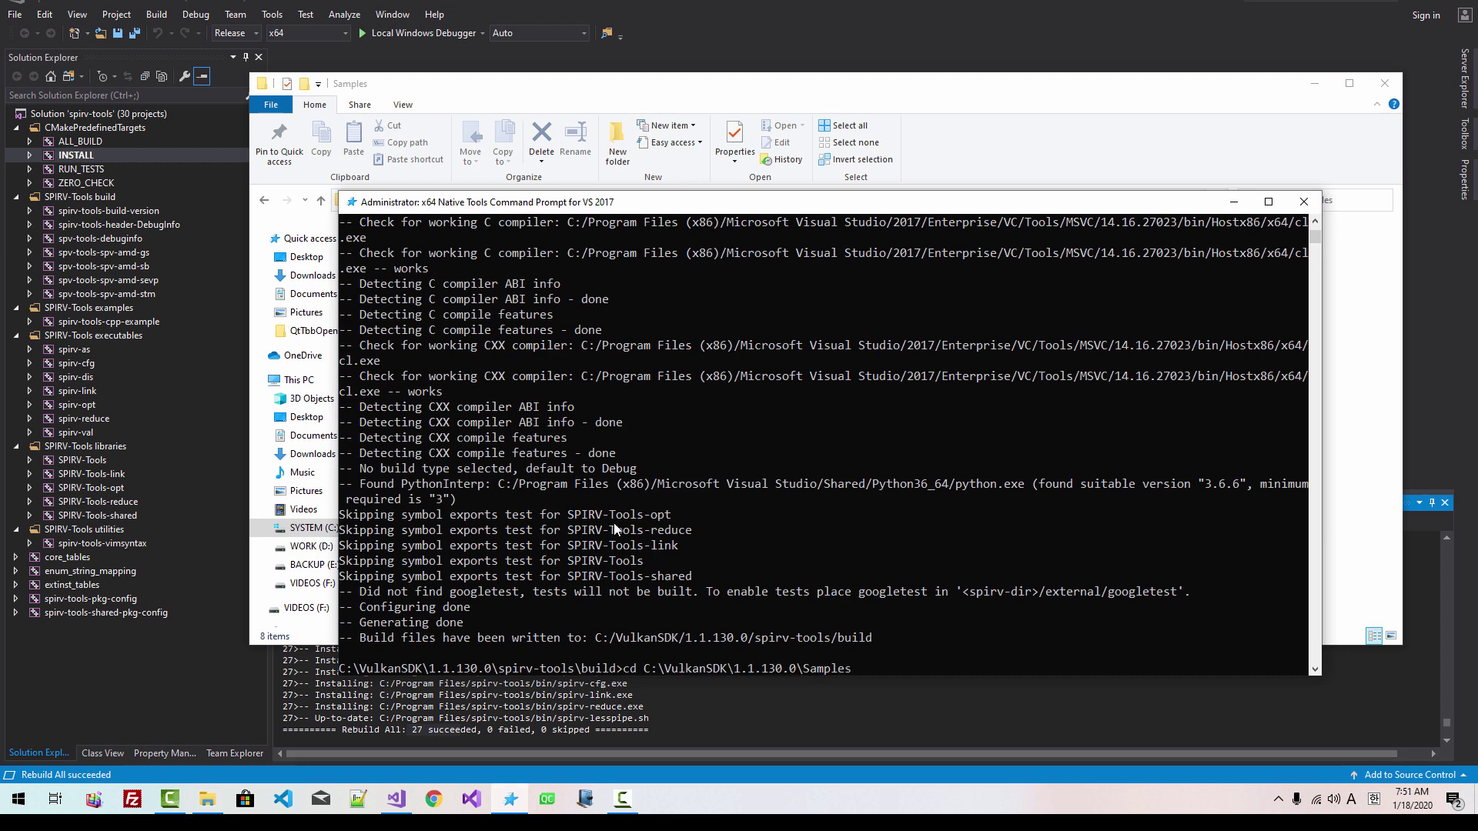
{"action": "key", "text": "Return"}
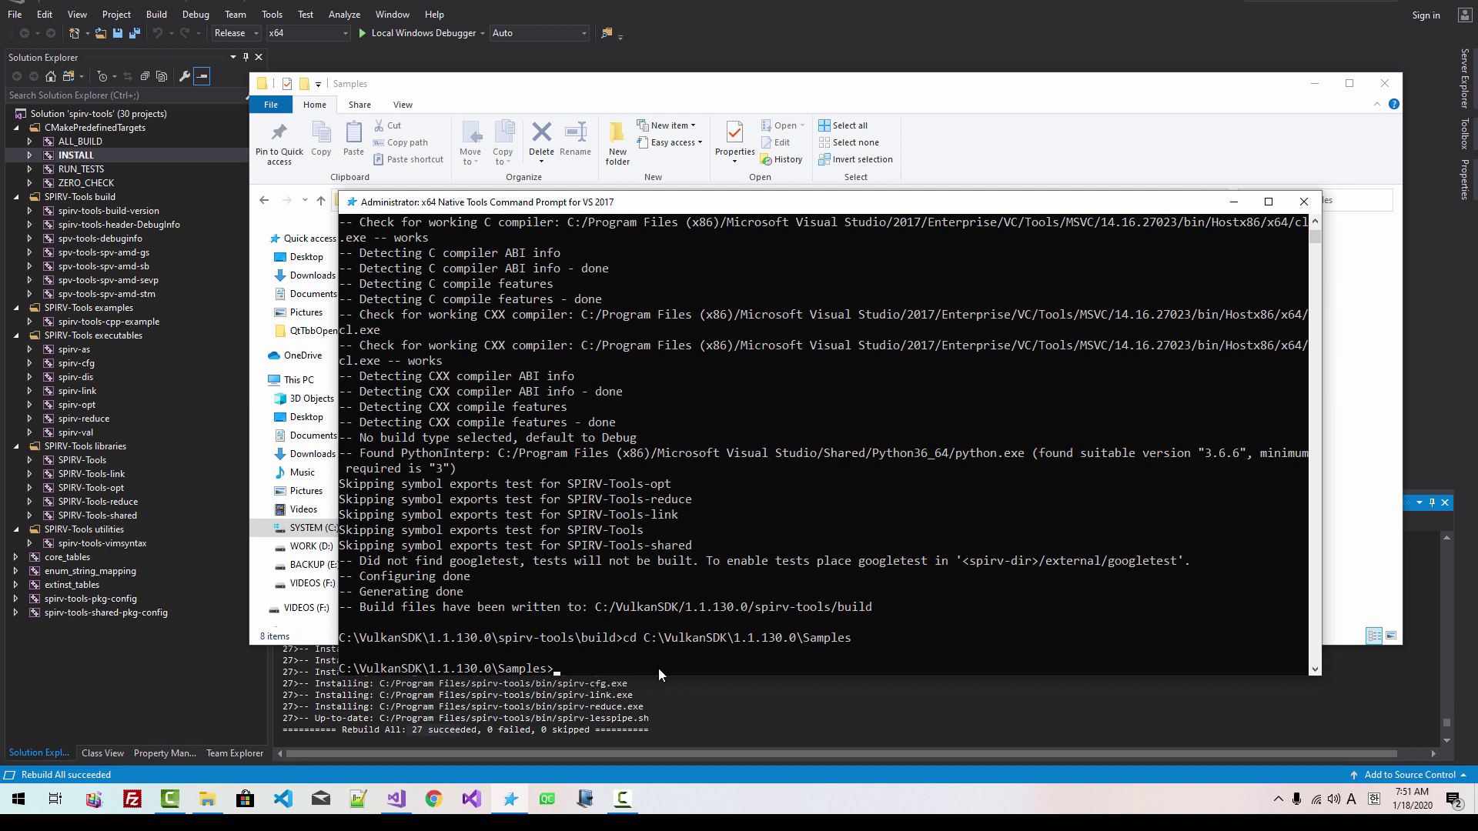
{"action": "type", "text": "mkdir build"}
{"action": "key", "text": "Return"}
{"action": "type", "text": "cd"}
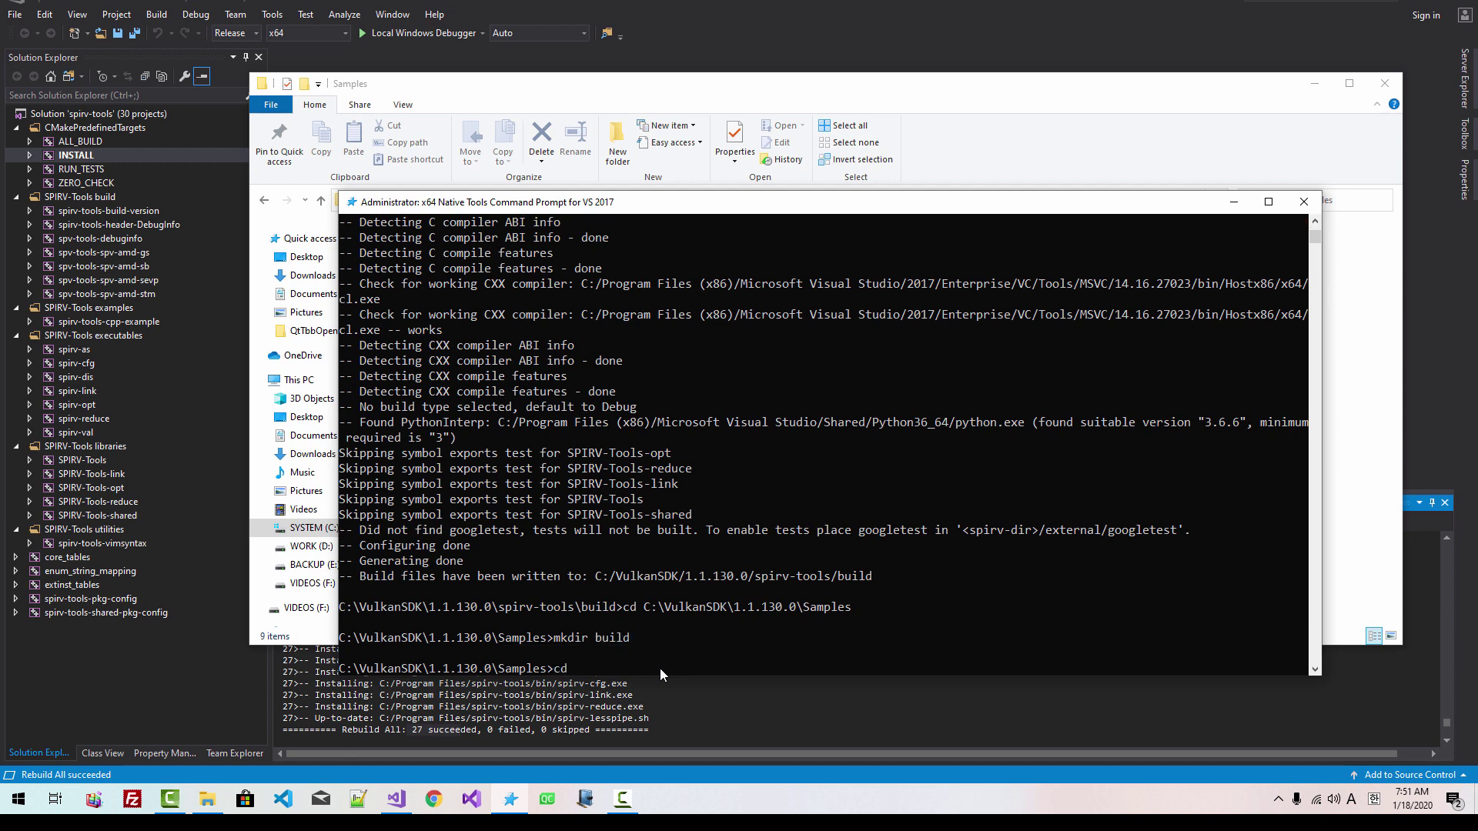
{"action": "type", "text": " build"}
{"action": "key", "text": "Return"}
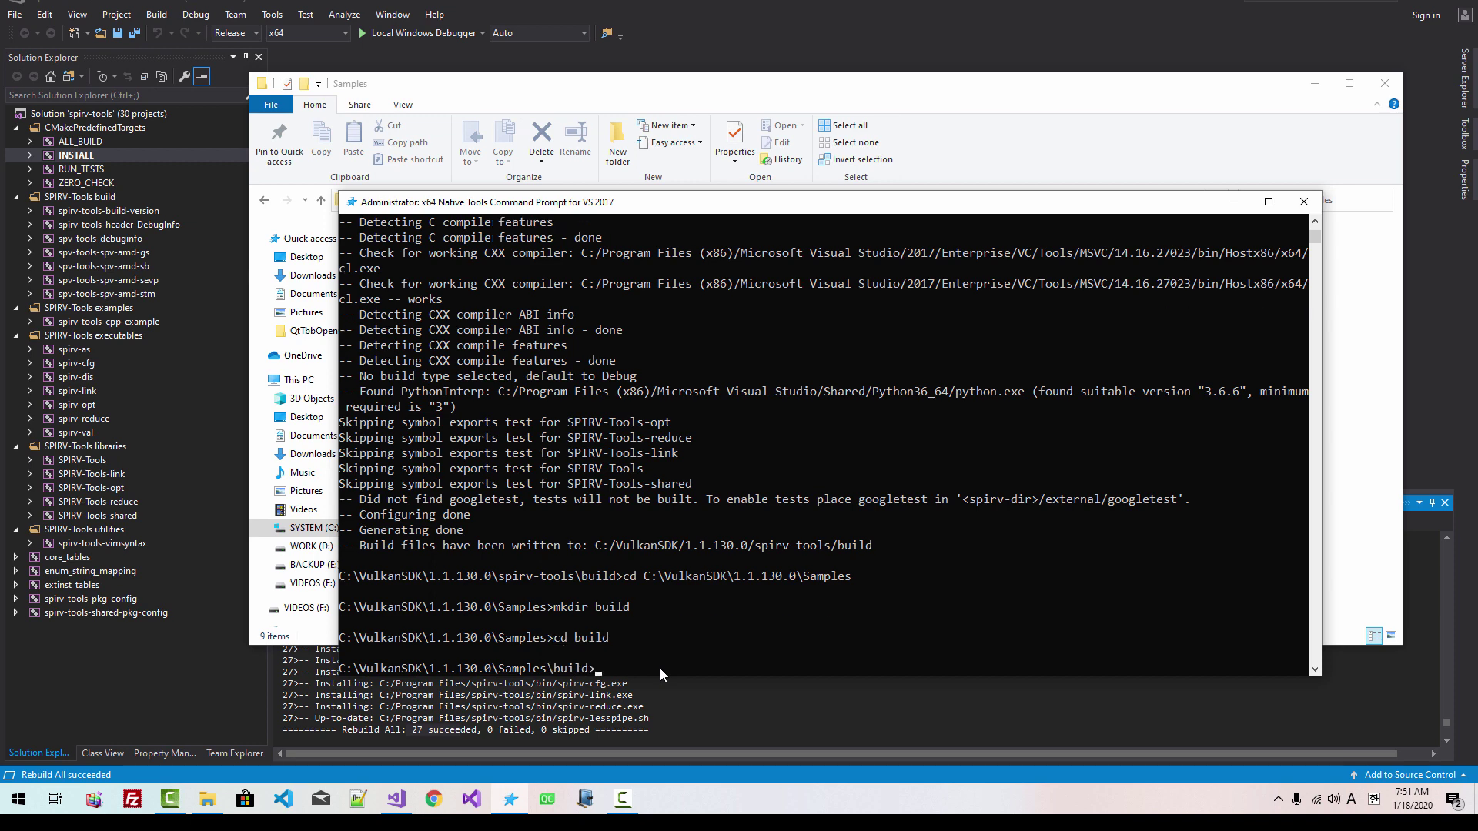
Generate the Samples solution by running cmake -G "Visual Studio 15 Win64" .. in the build folder.
{"action": "key", "text": "Up"}
{"action": "key", "text": "Up"}
{"action": "key", "text": "Up"}
{"action": "key", "text": "Up"}
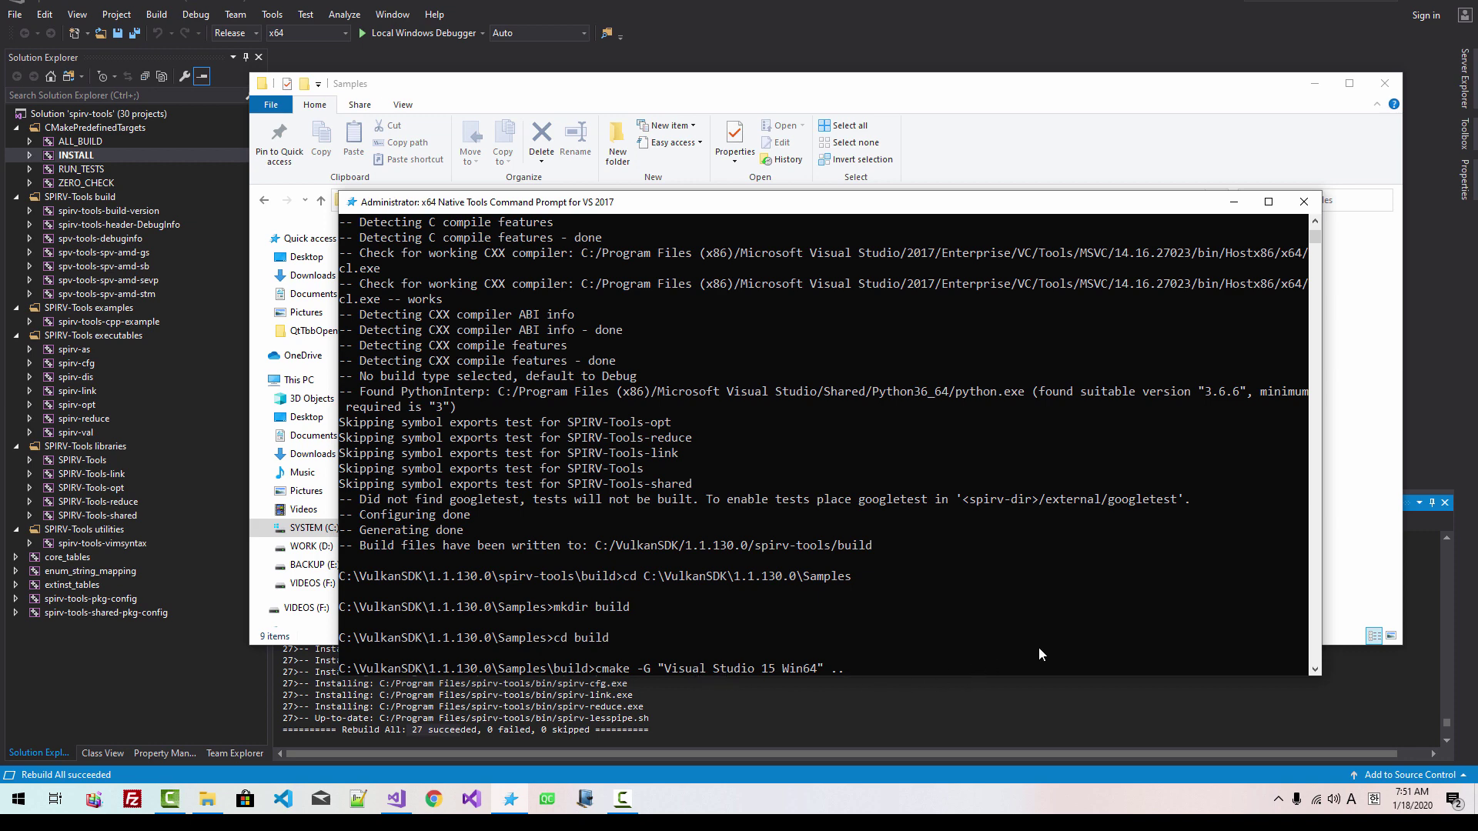
{"action": "key", "text": "Return"}
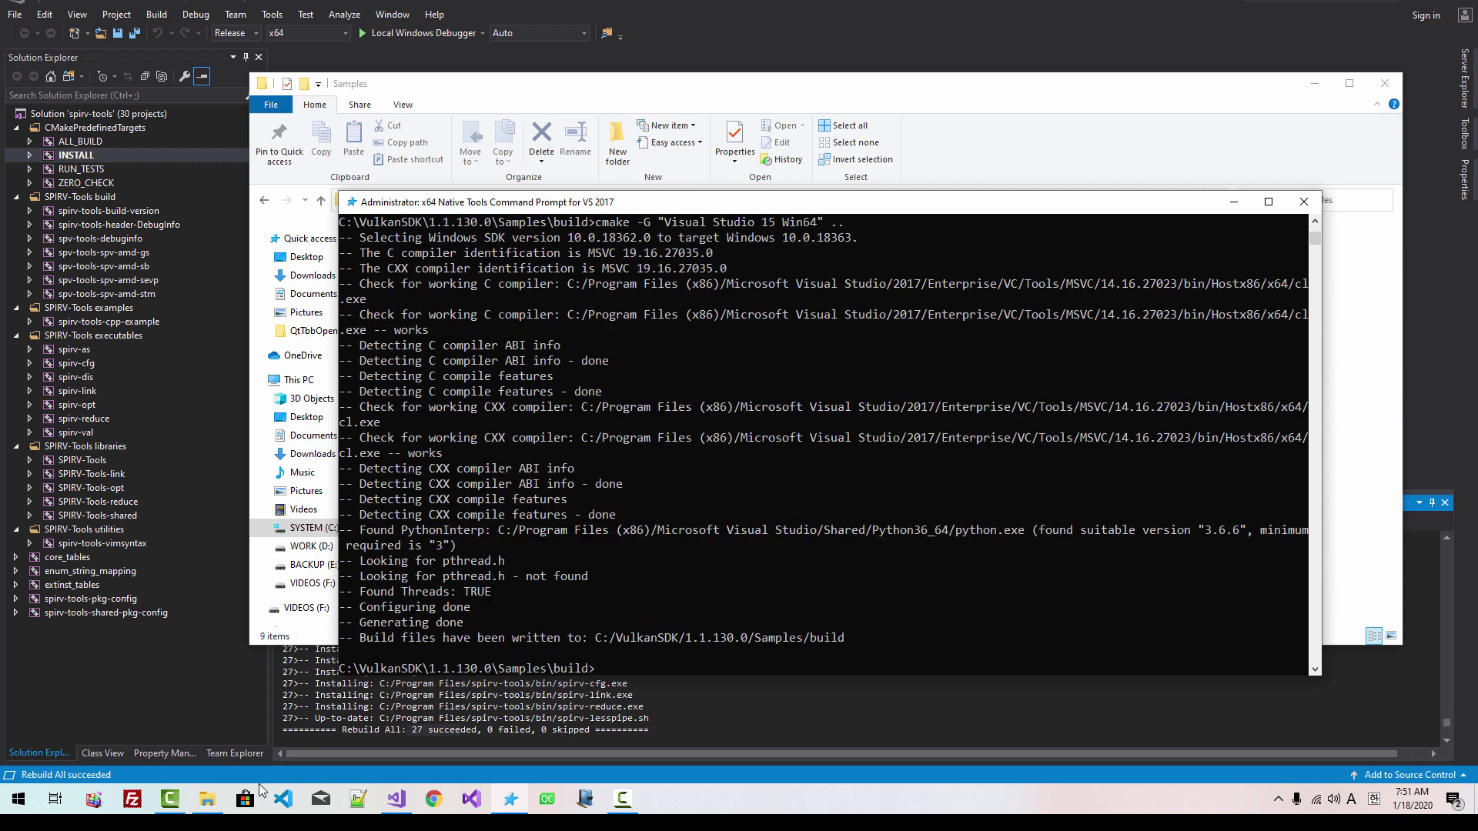
Switch to File Explorer, open the build folder inside Samples, and copy its path.
{"action": "left_click", "coordinate": [208, 801]}
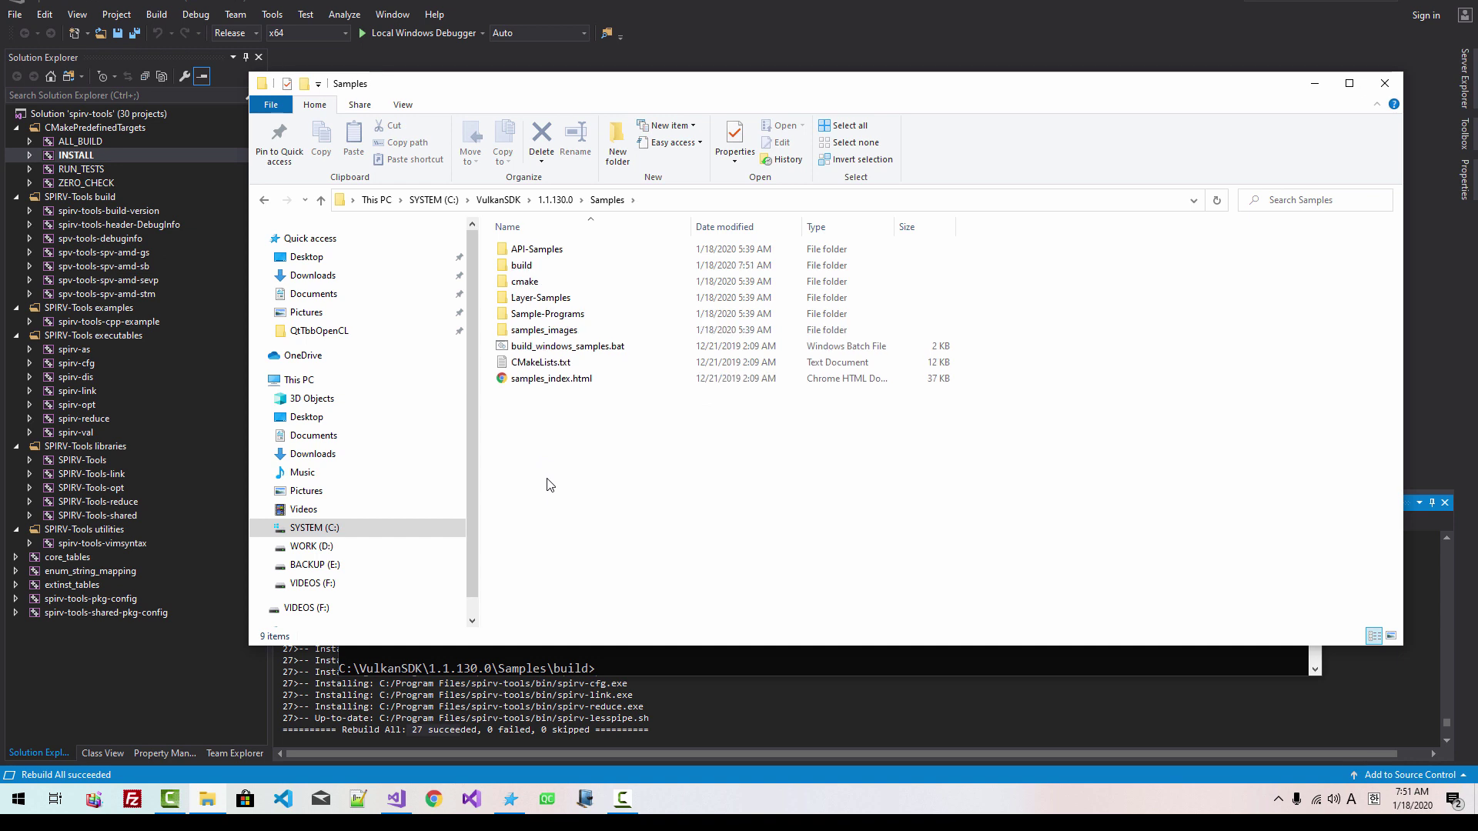
{"action": "double_click", "coordinate": [524, 266]}
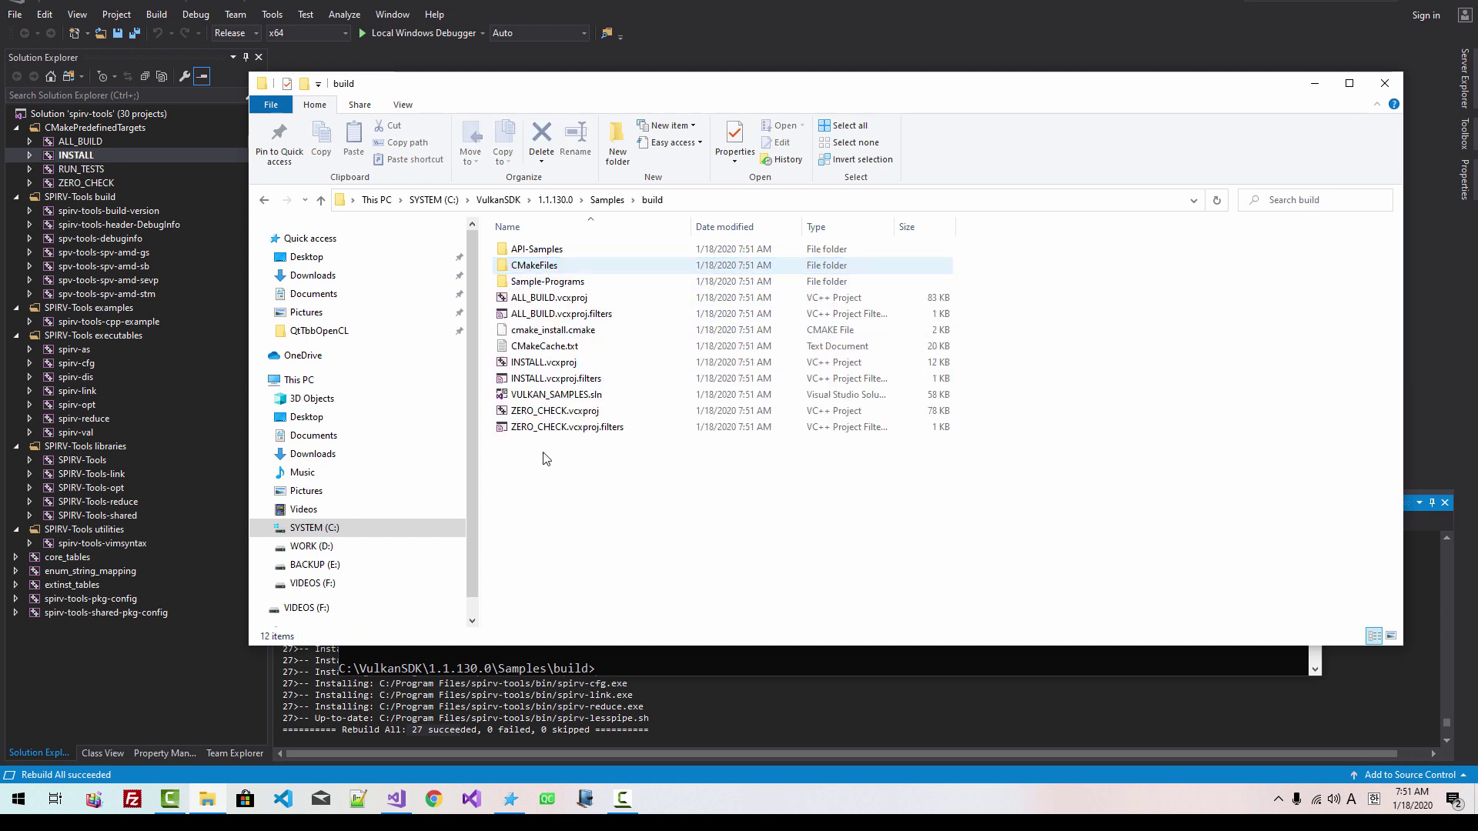
{"action": "left_click", "coordinate": [711, 204]}
{"action": "key", "text": "ctrl+c"}
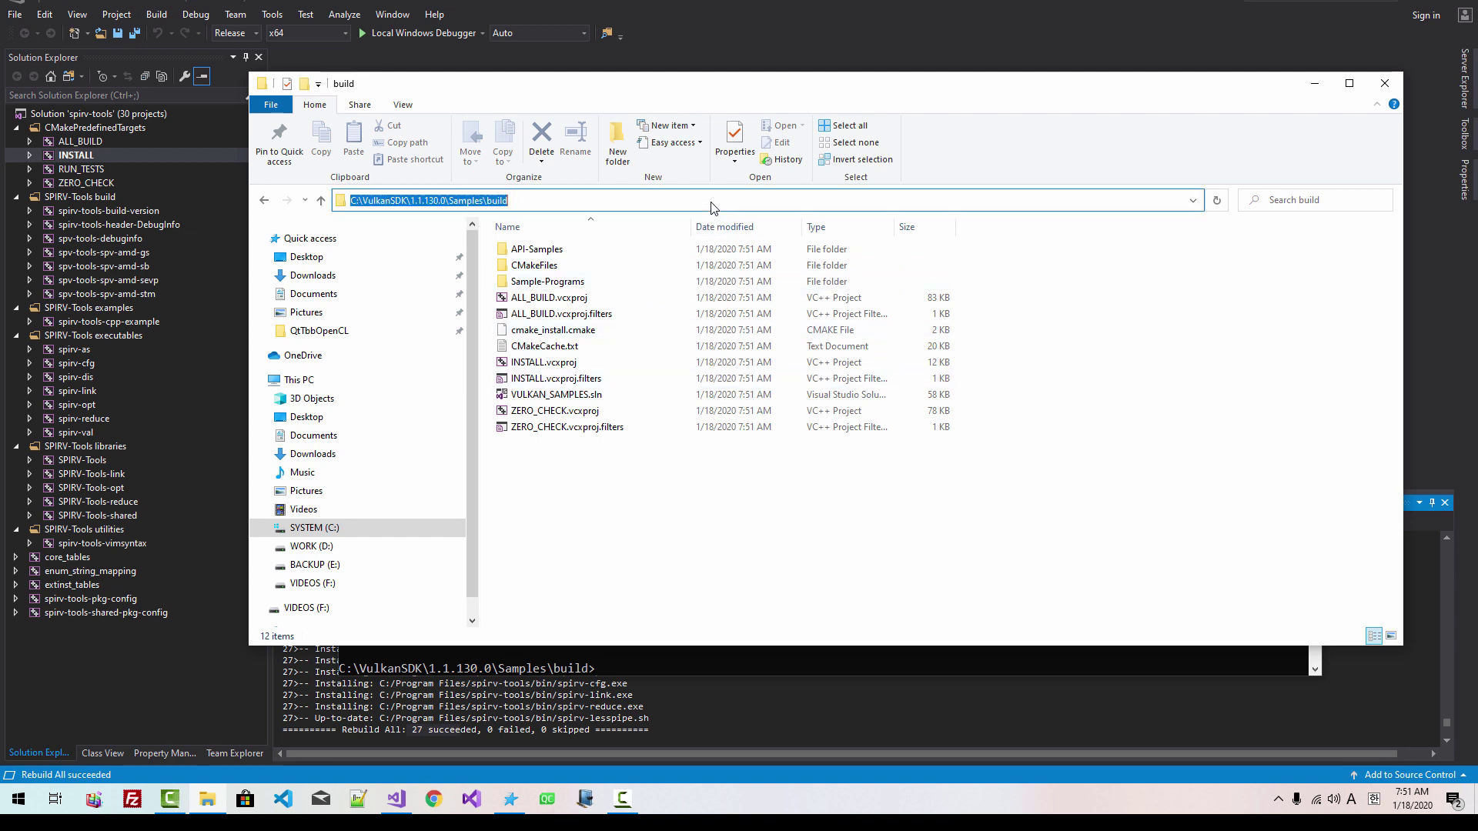
Switch to Visual Studio and open VULKAN_SAMPLES.sln from C:\VulkanSDK\1.1.130.0\Samples\build, closing the current solution.
{"action": "left_click", "coordinate": [679, 4]}
{"action": "left_click", "coordinate": [15, 14]}
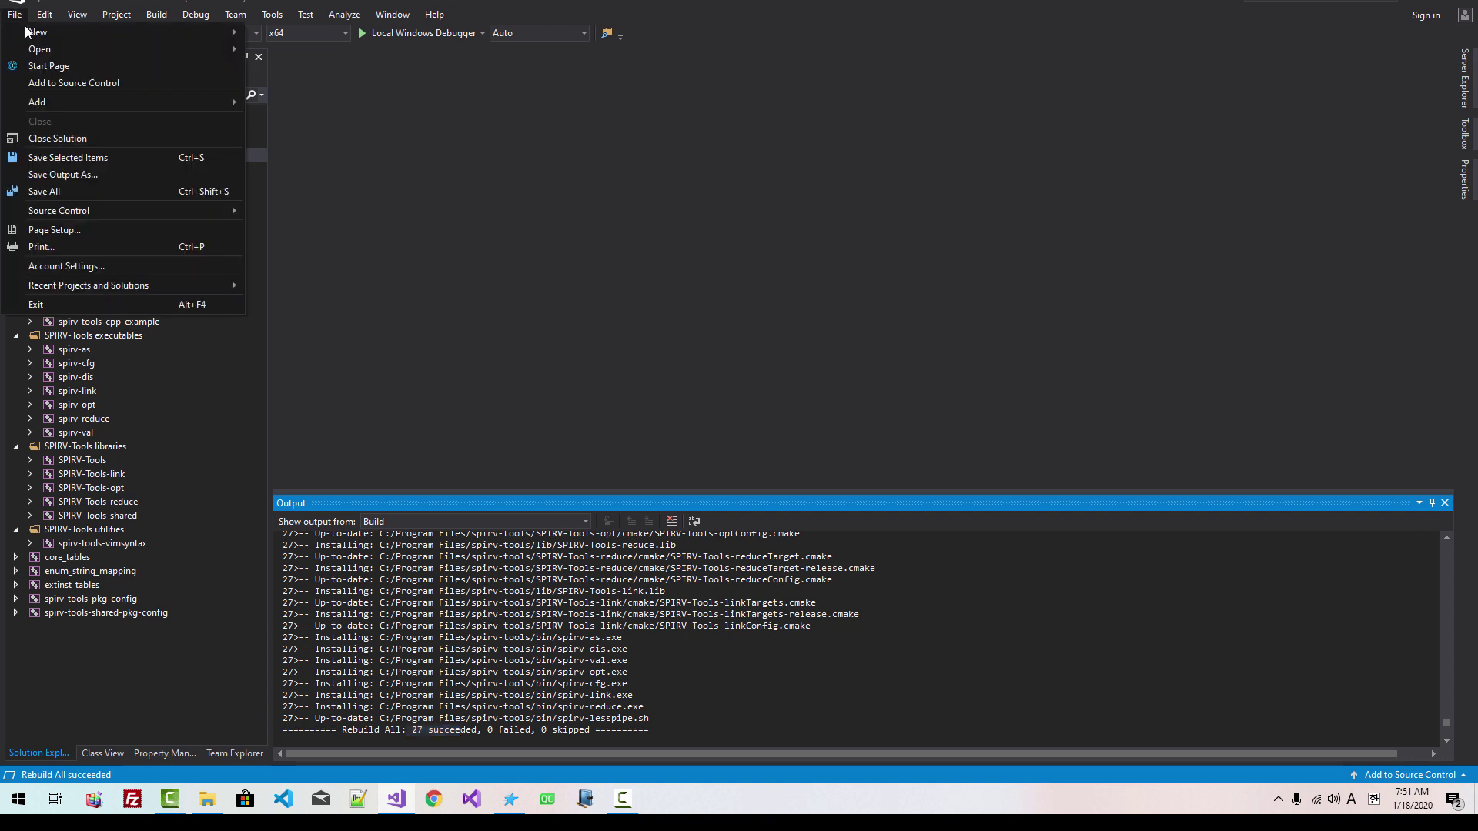
{"action": "mouse_move", "coordinate": [199, 48]}
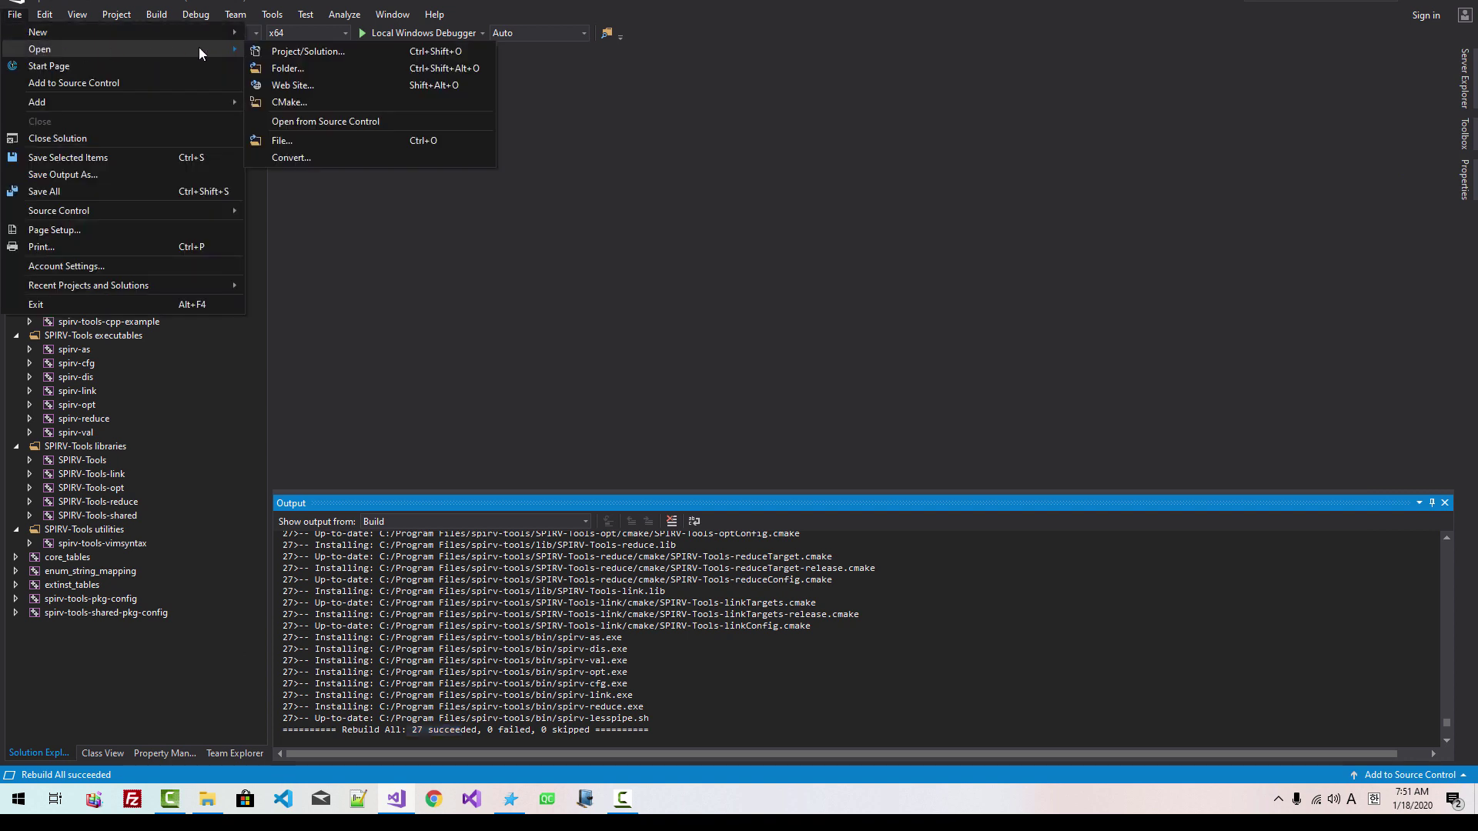
{"action": "left_click", "coordinate": [275, 52]}
{"action": "key", "text": "ctrl+v"}
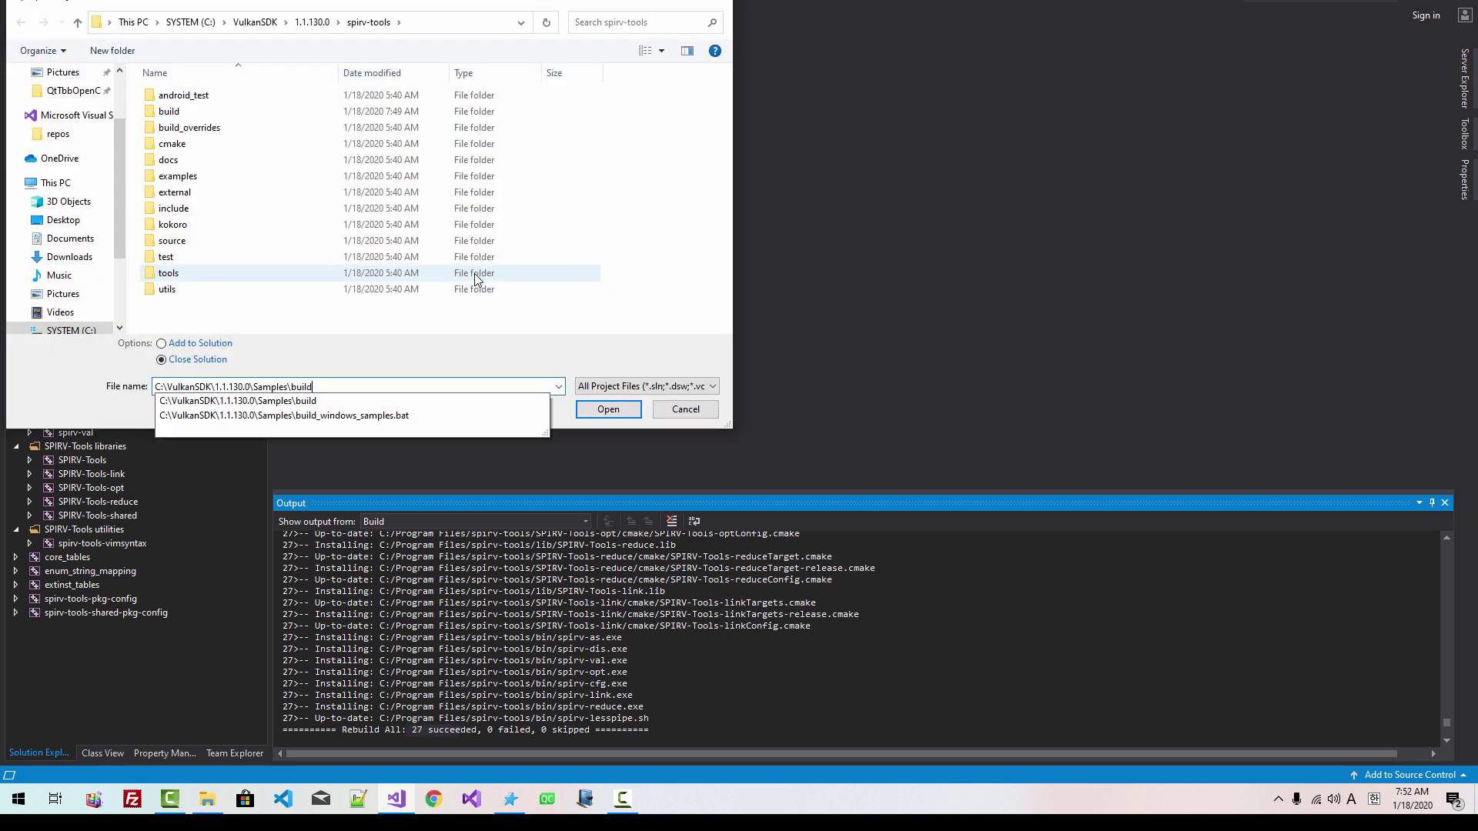
{"action": "left_click", "coordinate": [608, 411]}
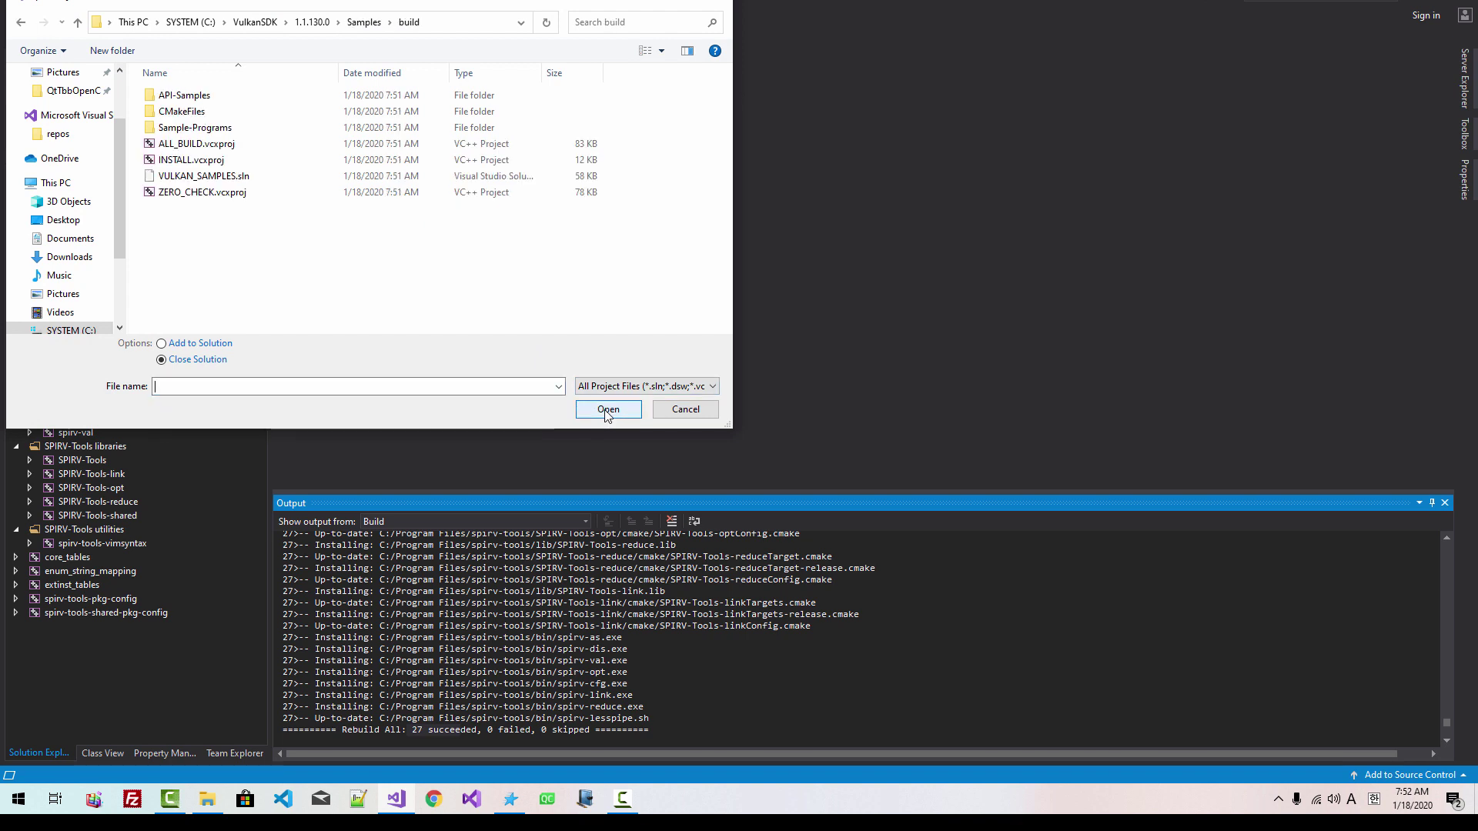
{"action": "left_click", "coordinate": [225, 180]}
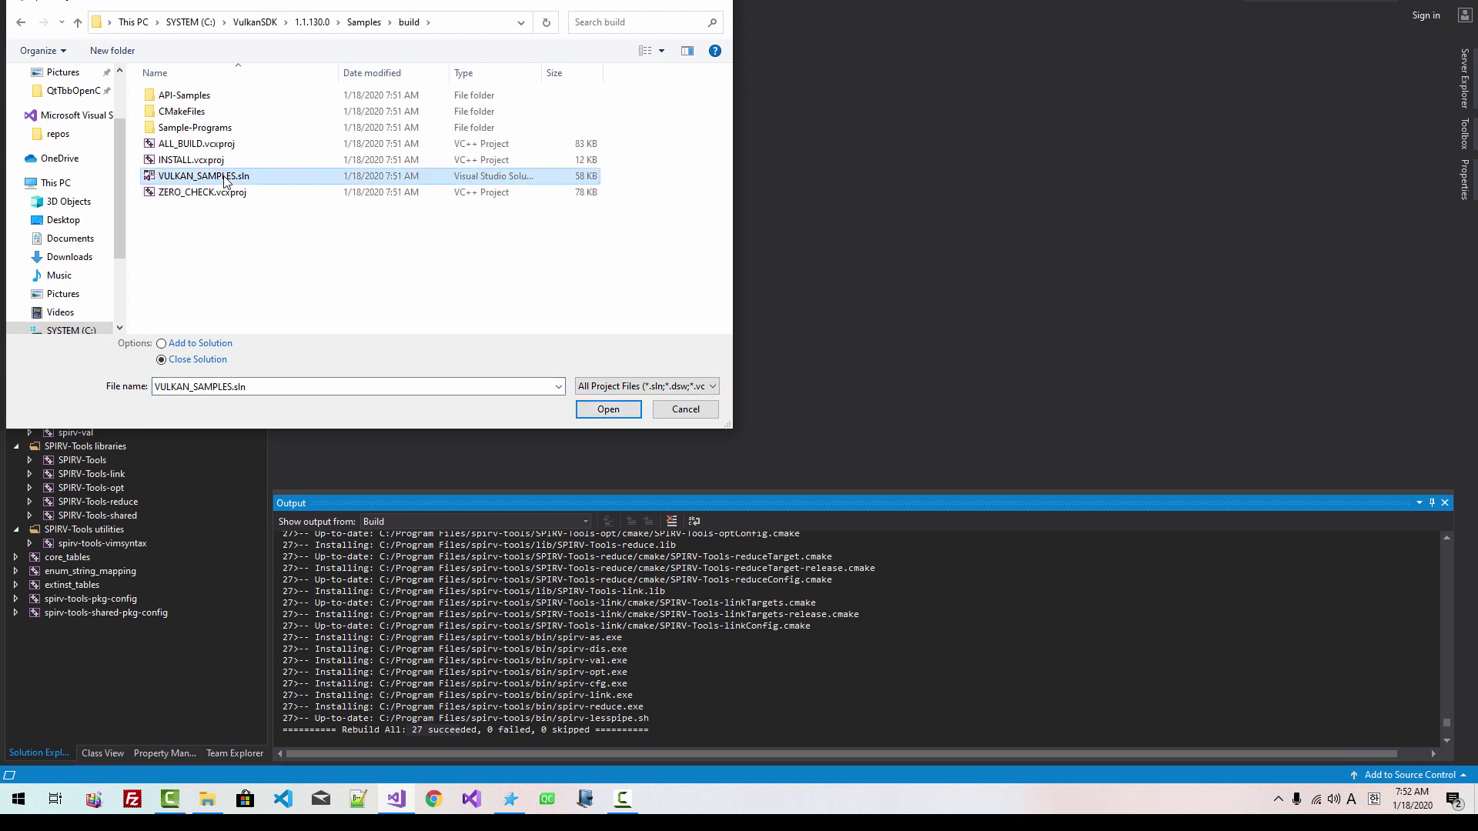
{"action": "left_click", "coordinate": [609, 410]}
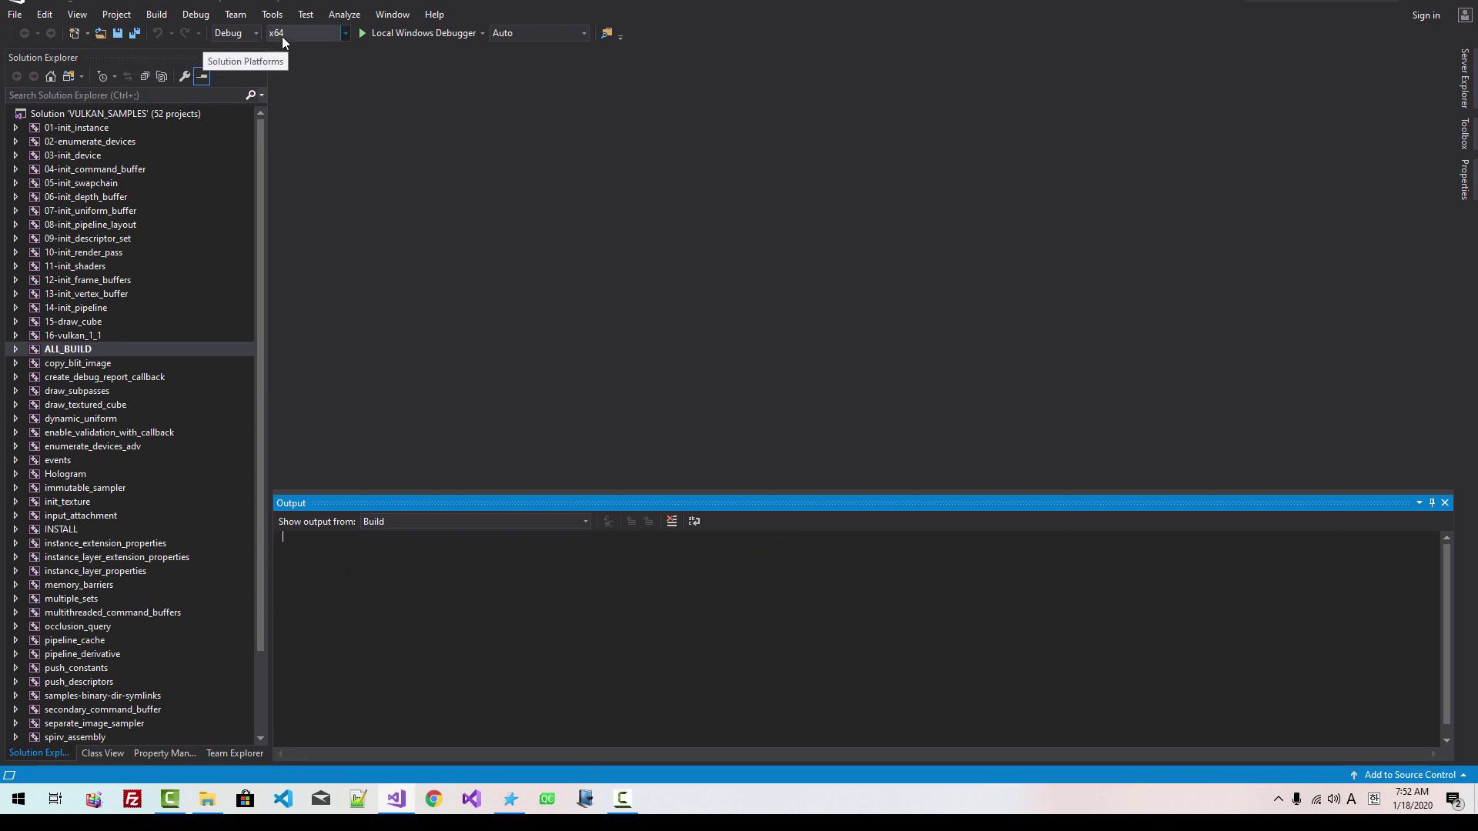
Rebuild the ALL_BUILD project in the Debug x64 configuration and check the rebuild summary.
{"action": "right_click", "coordinate": [86, 351]}
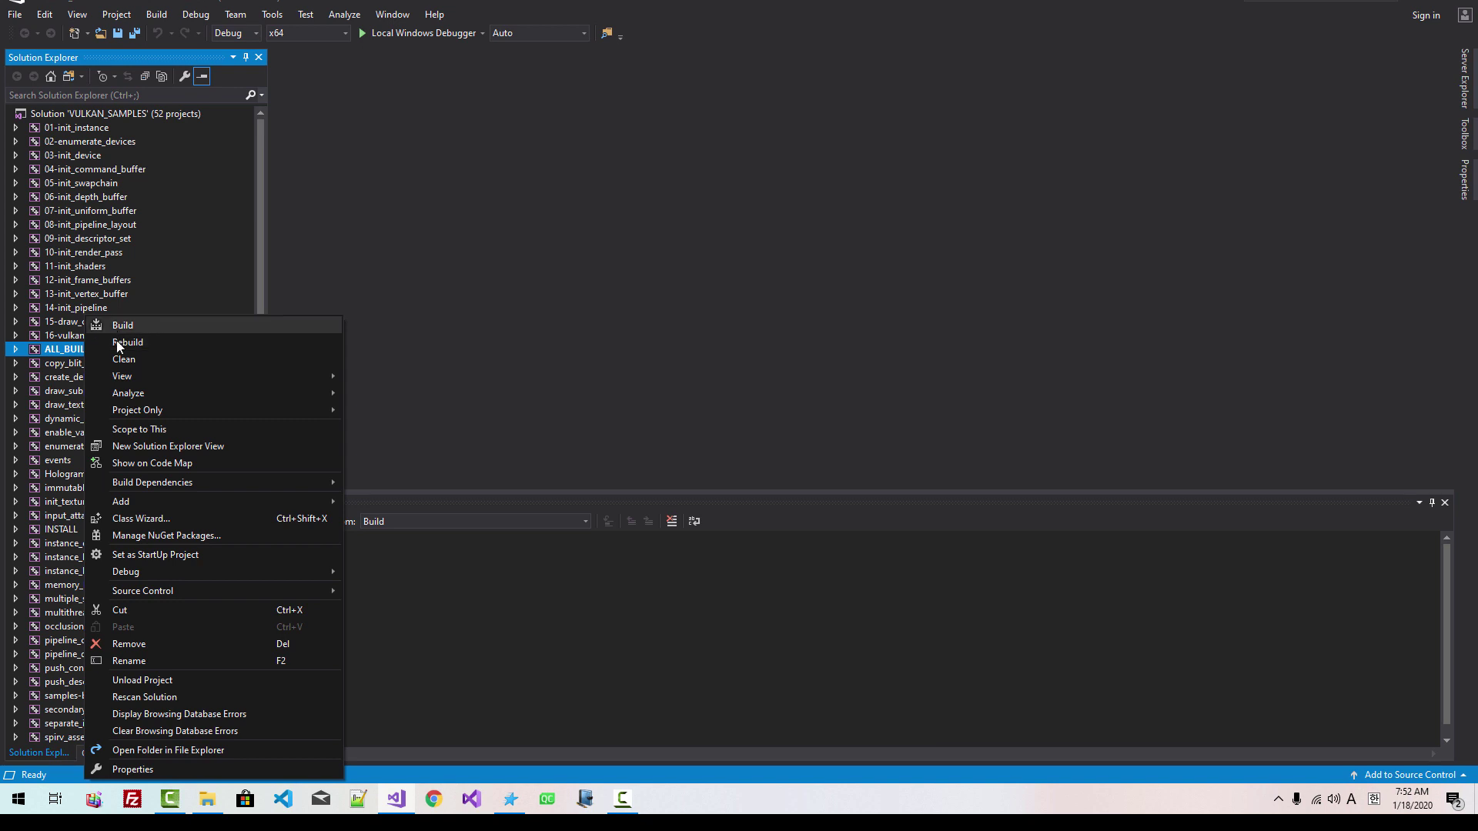
{"action": "left_click", "coordinate": [117, 341]}
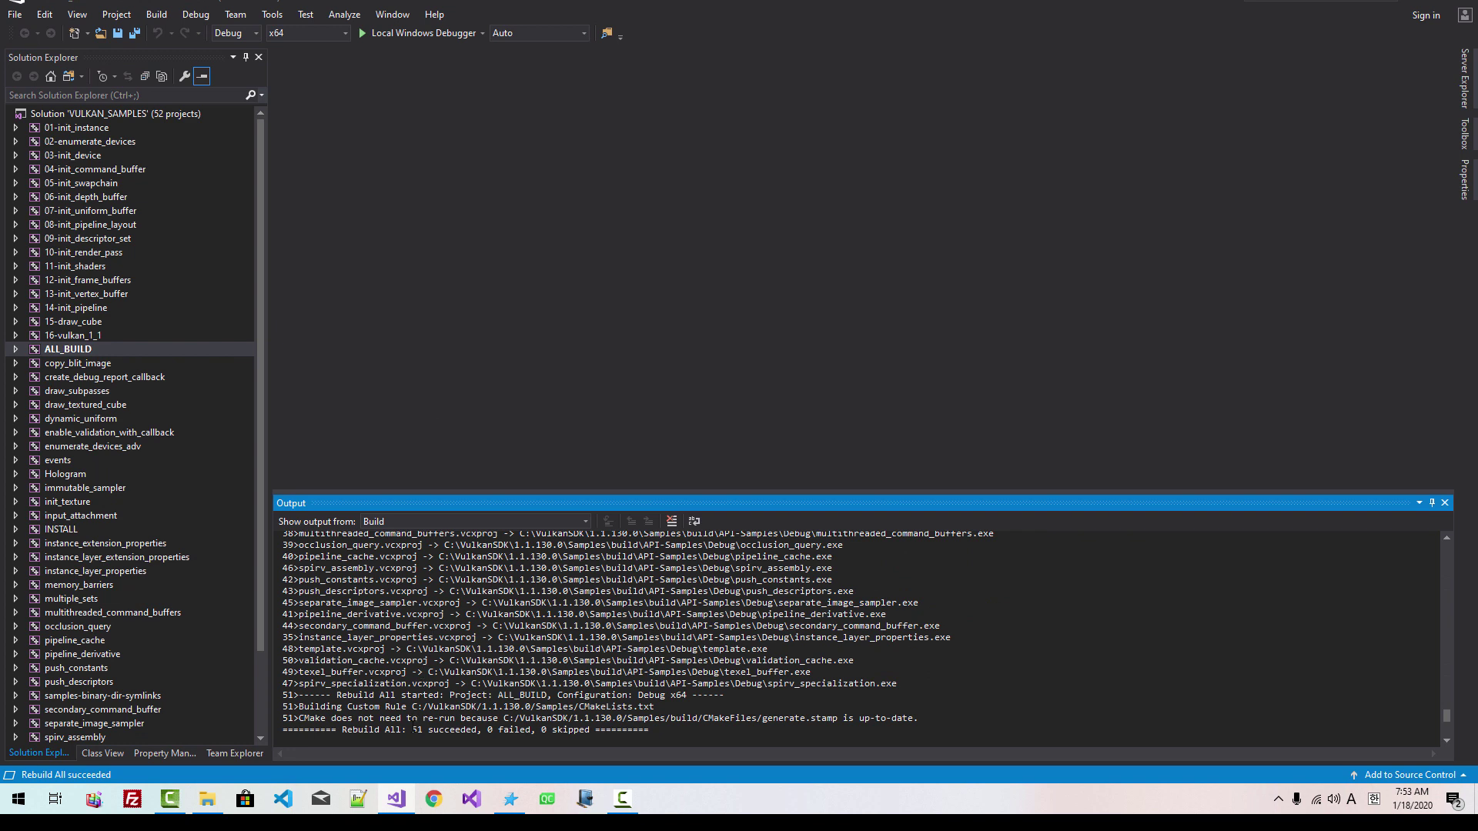
{"action": "left_click_drag", "start_coordinate": [413, 730], "coordinate": [498, 740]}
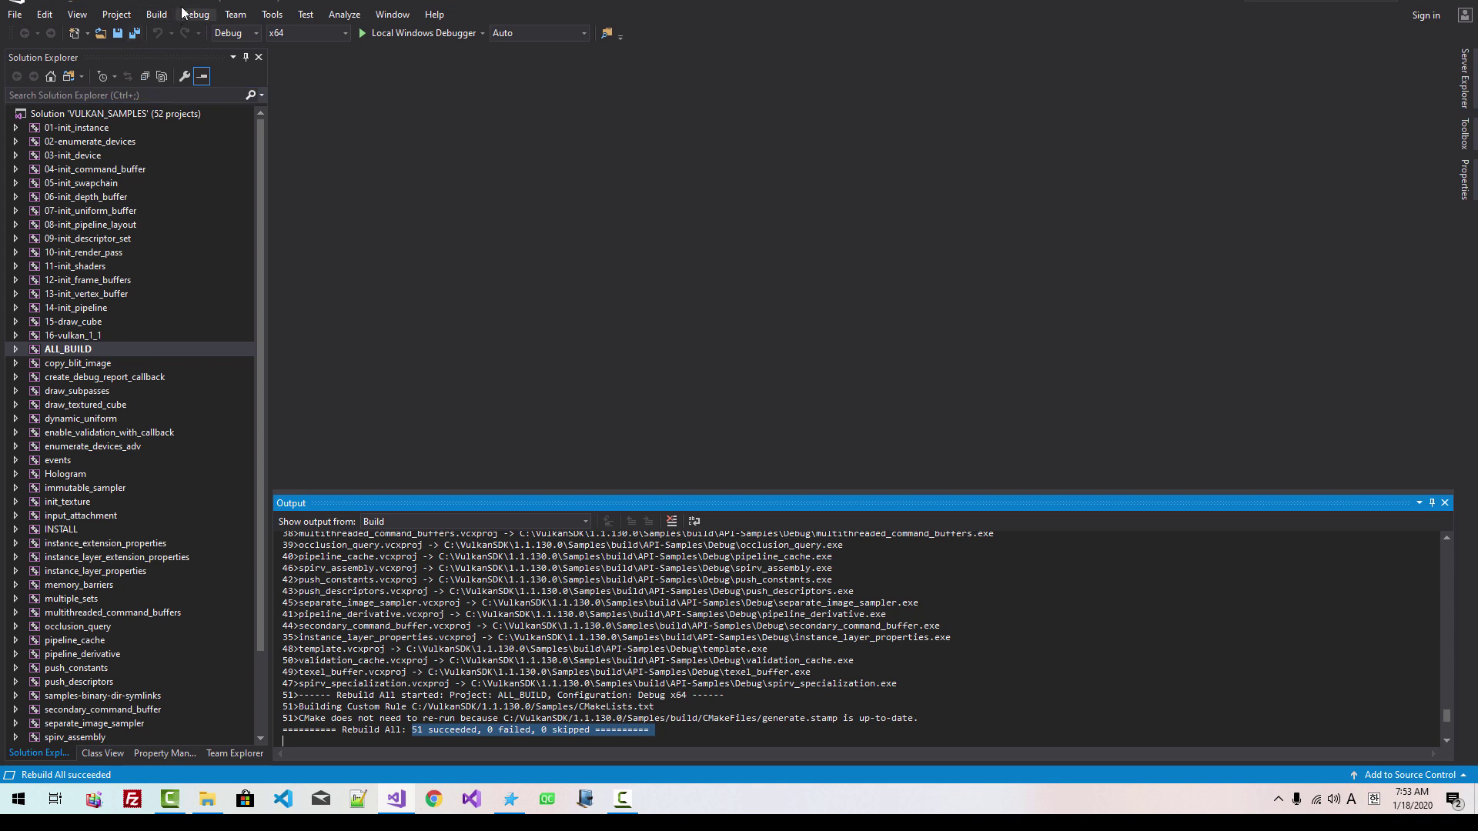
Switch the solution configuration to Release, rebuild the ALL_BUILD project, and check the rebuild summary.
{"action": "left_click", "coordinate": [73, 531]}
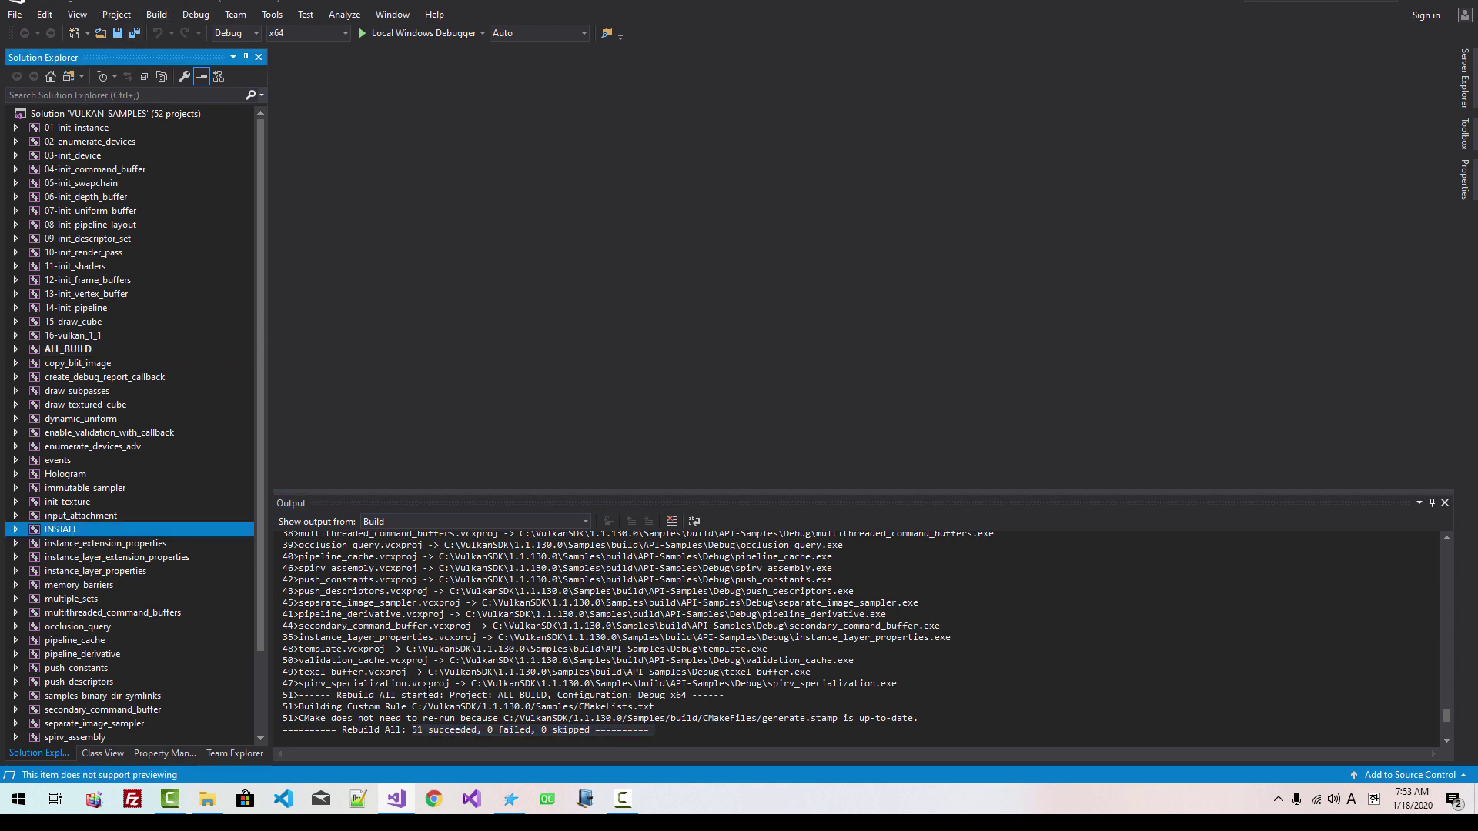
{"action": "left_click", "coordinate": [256, 36]}
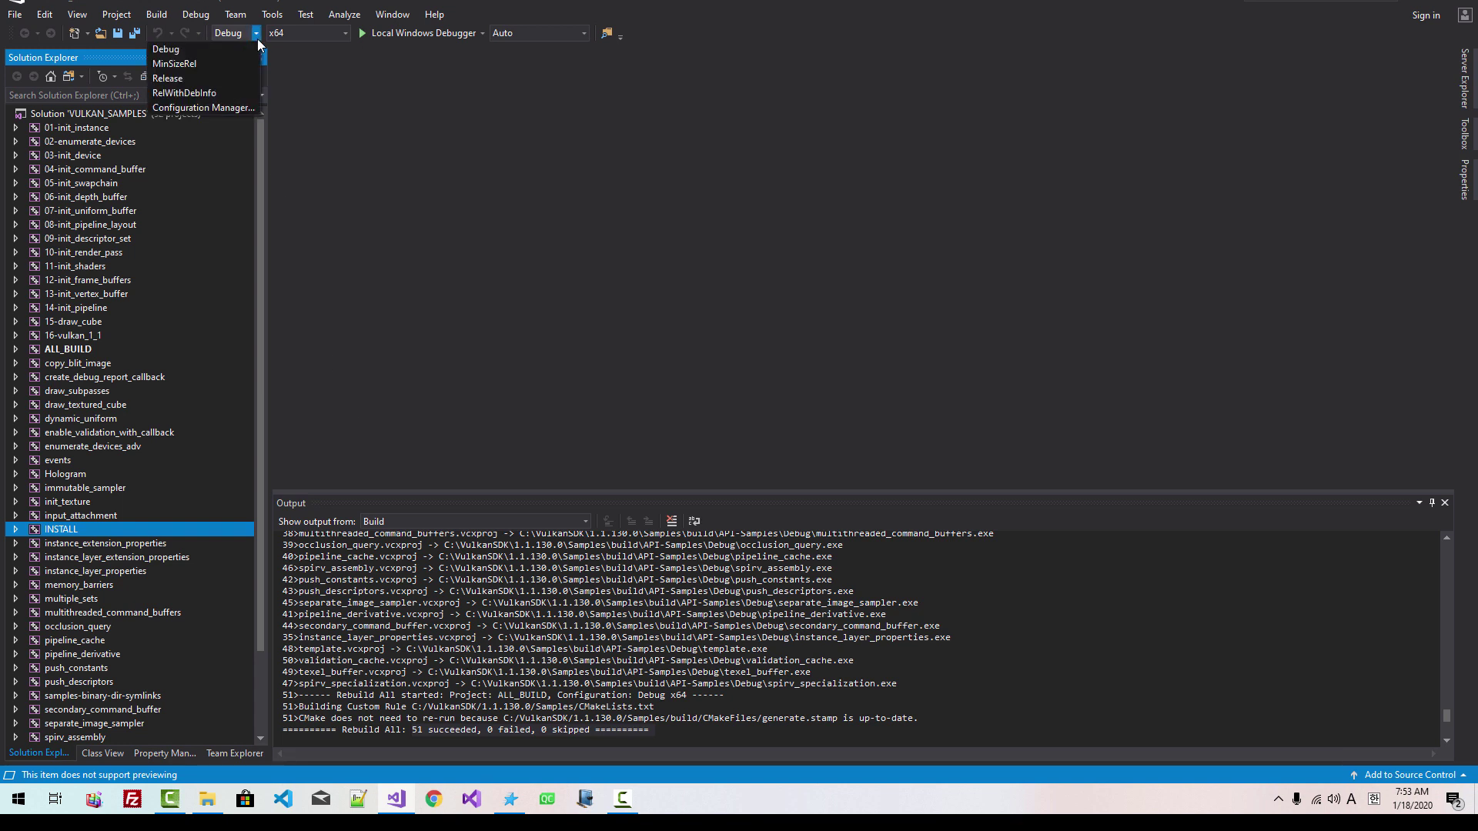
{"action": "left_click", "coordinate": [189, 77]}
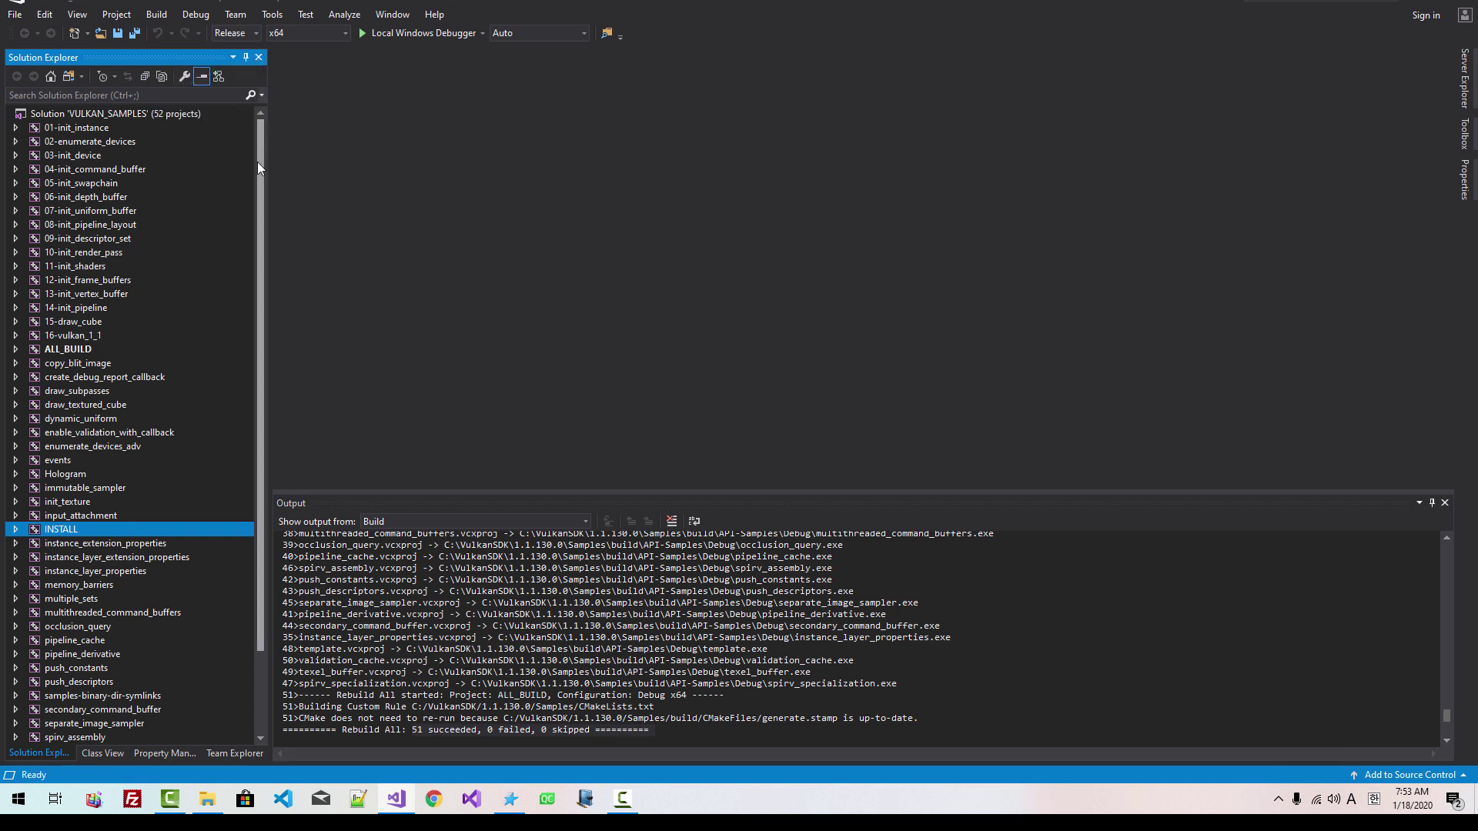
{"action": "left_click", "coordinate": [70, 351]}
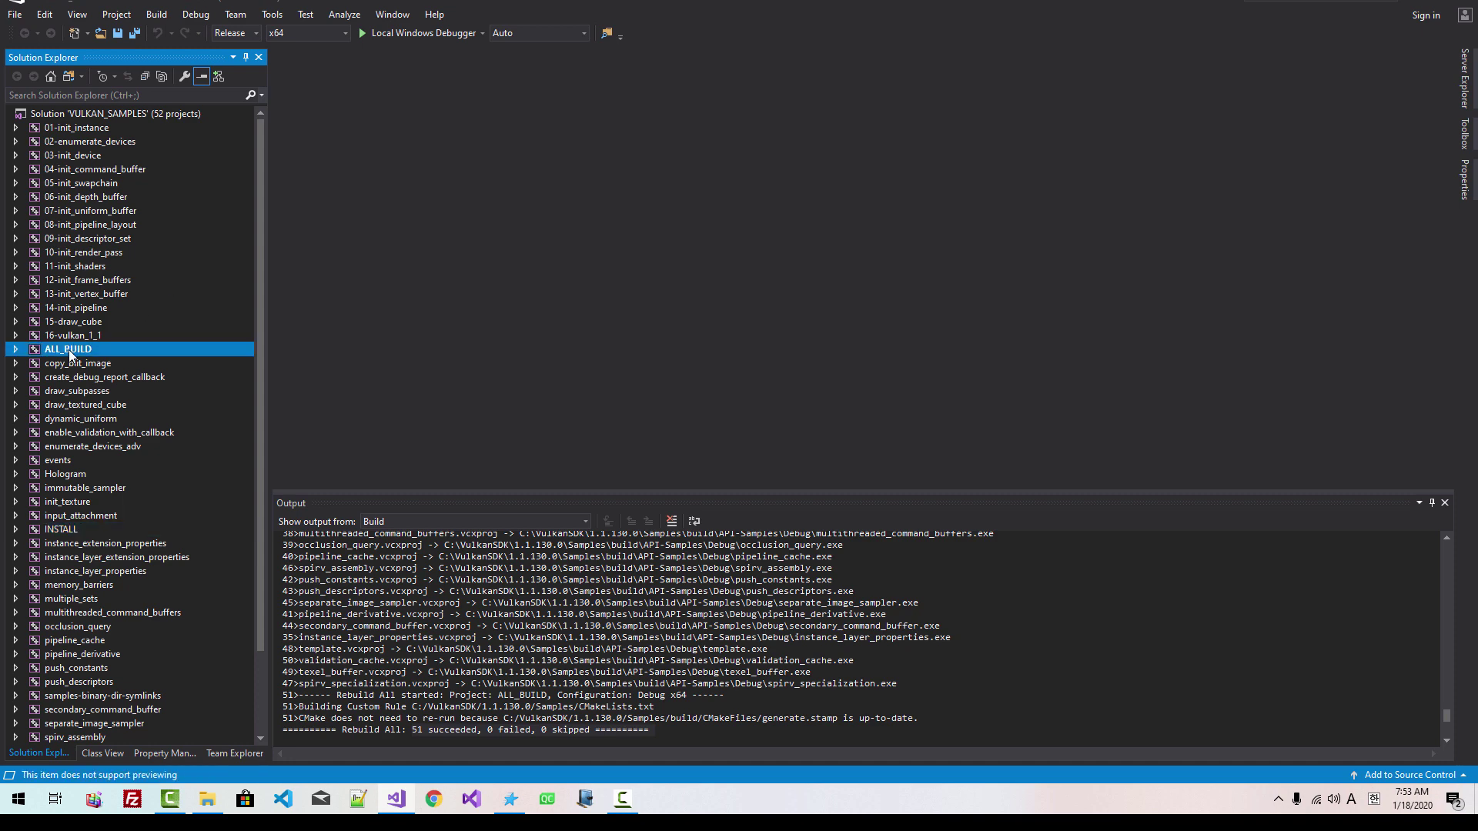
{"action": "right_click", "coordinate": [70, 353]}
{"action": "left_click", "coordinate": [121, 342]}
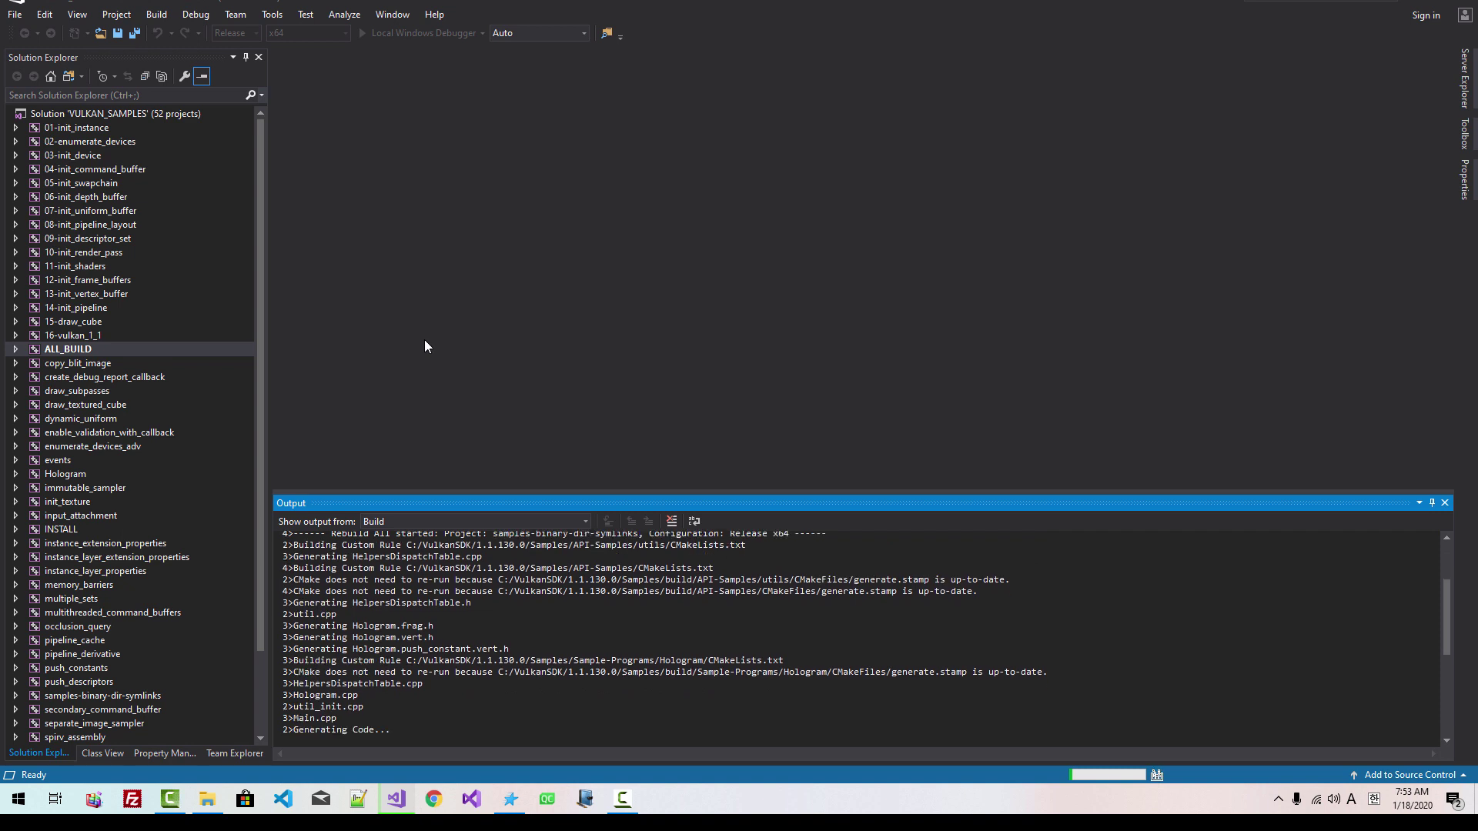
{"action": "left_click_drag", "start_coordinate": [417, 730], "coordinate": [468, 730]}
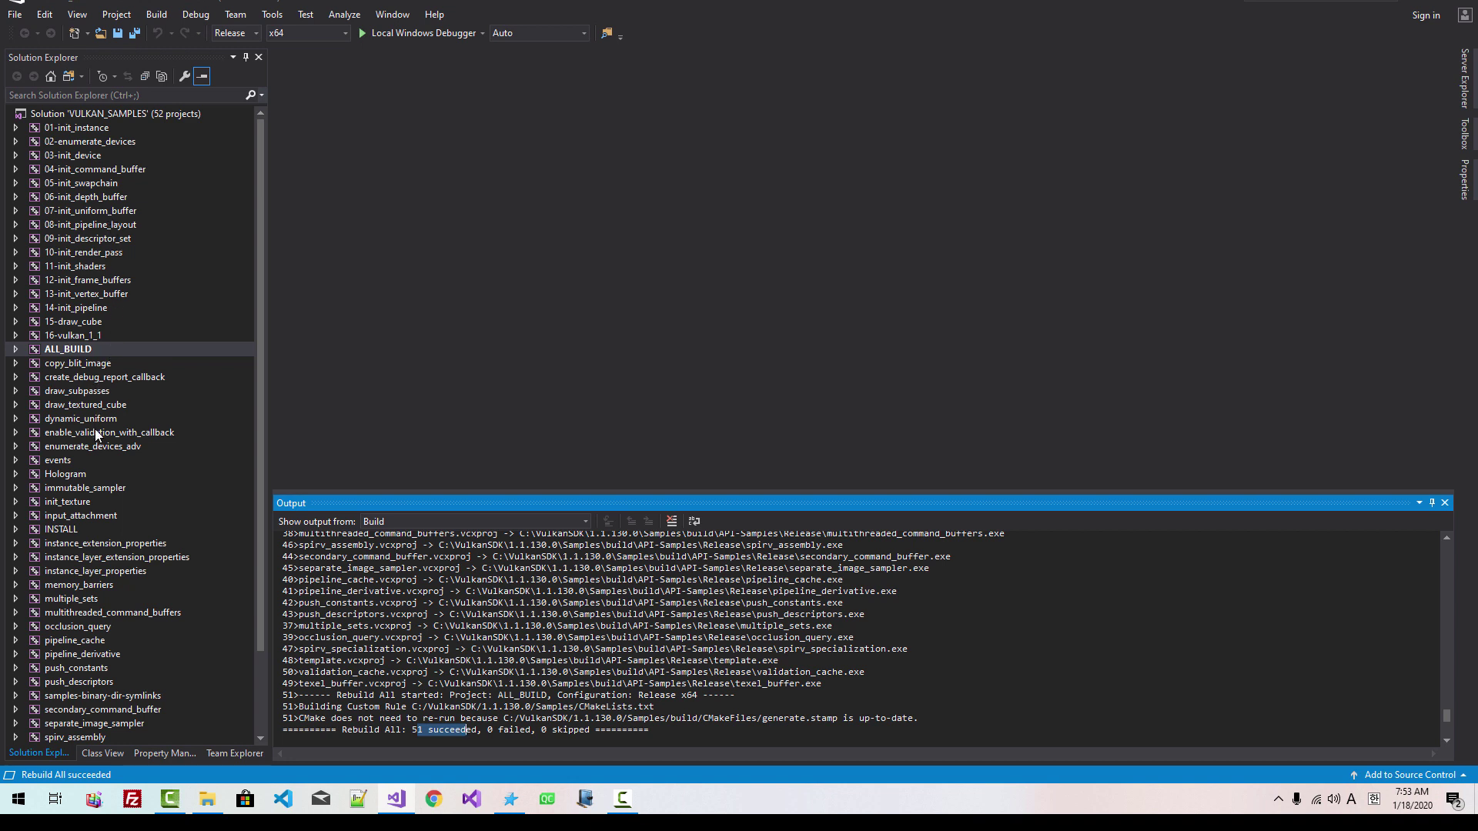
Set Hologram as the startup project, run it with debugging in Release x64, and close its window.
{"action": "right_click", "coordinate": [75, 475]}
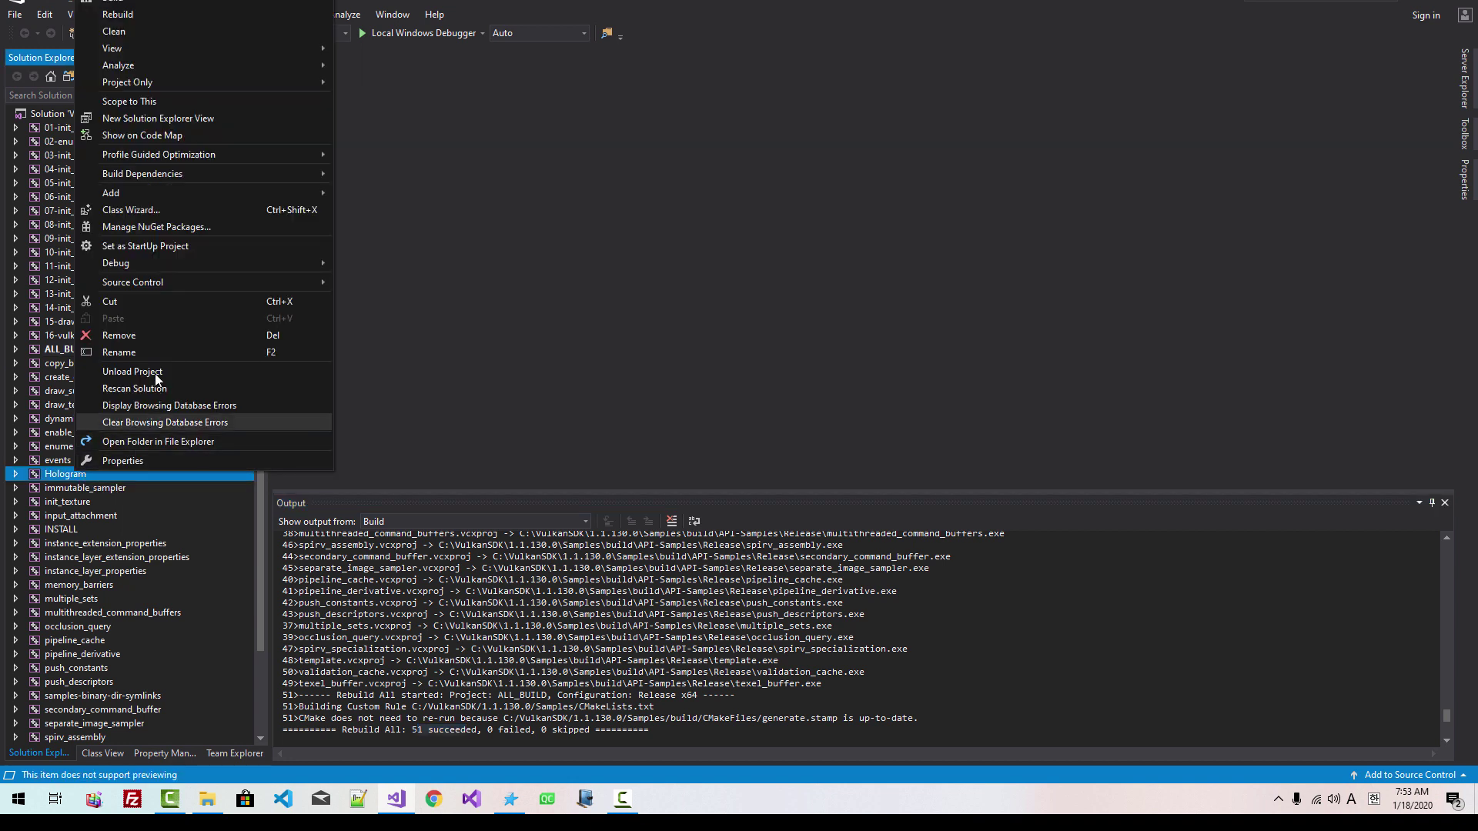
{"action": "left_click", "coordinate": [140, 248]}
{"action": "key", "text": "F5"}
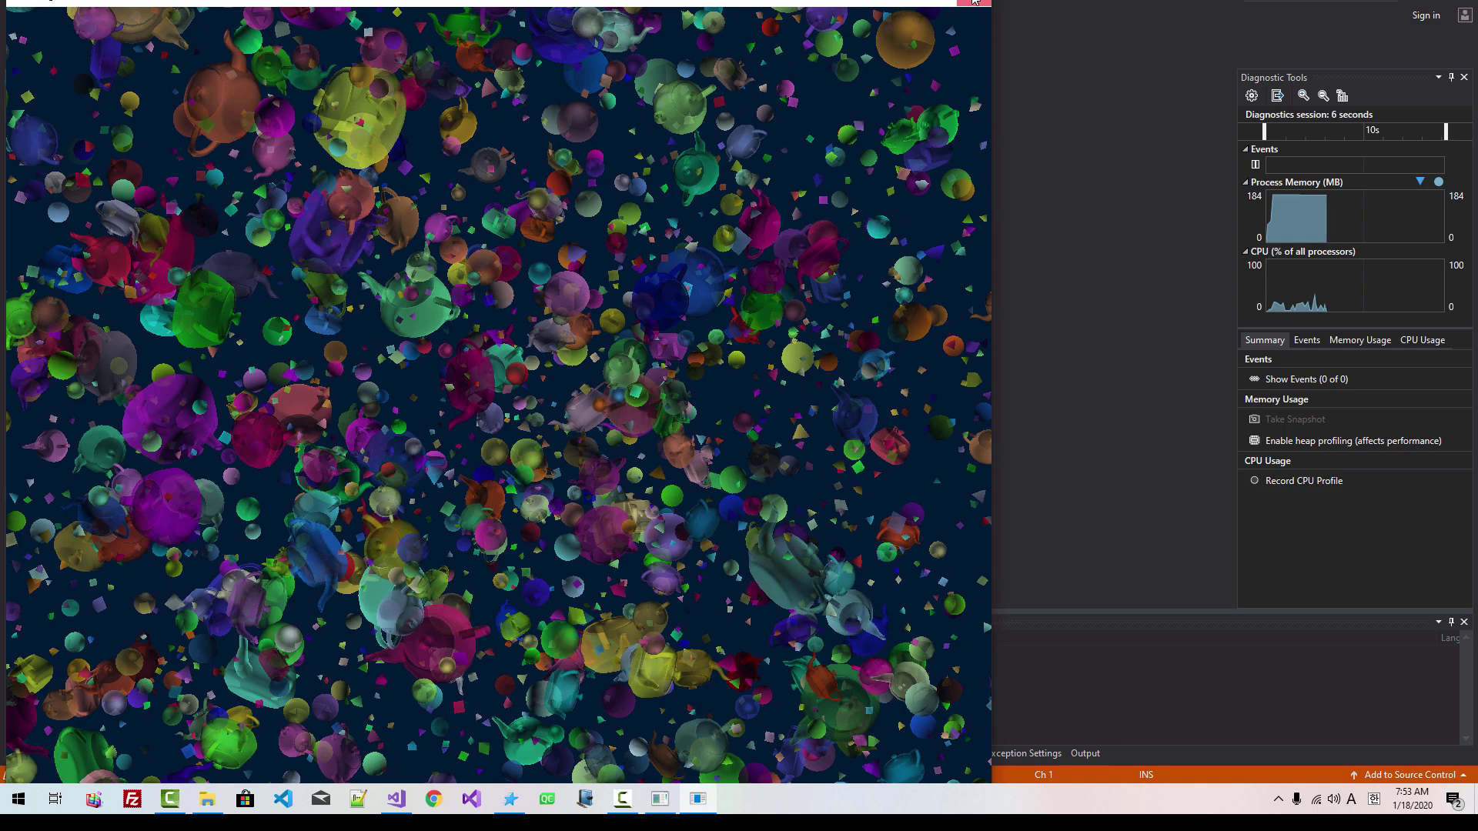
{"action": "left_click", "coordinate": [974, 2]}
{"action": "left_click", "coordinate": [907, 151]}
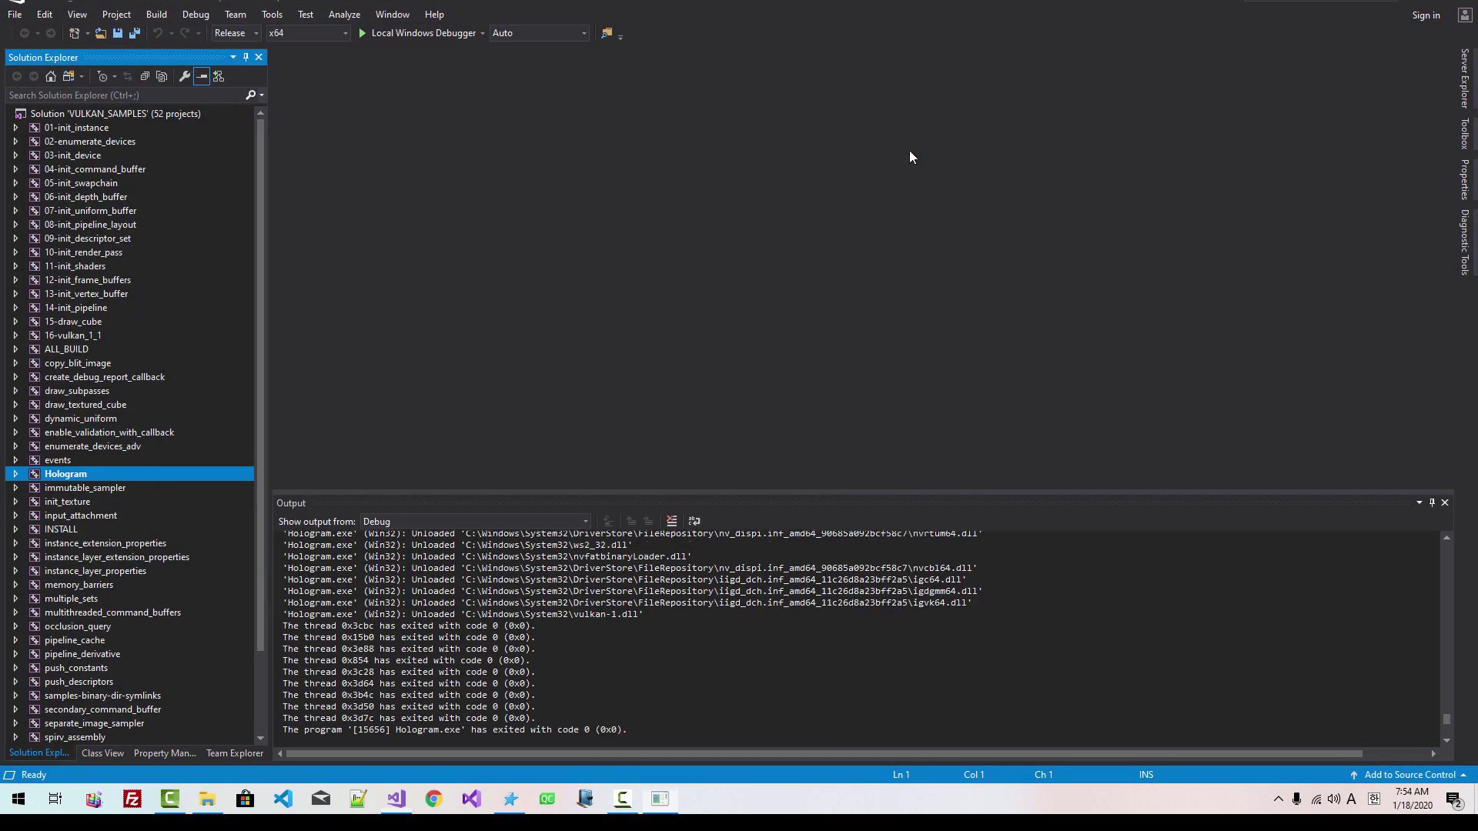